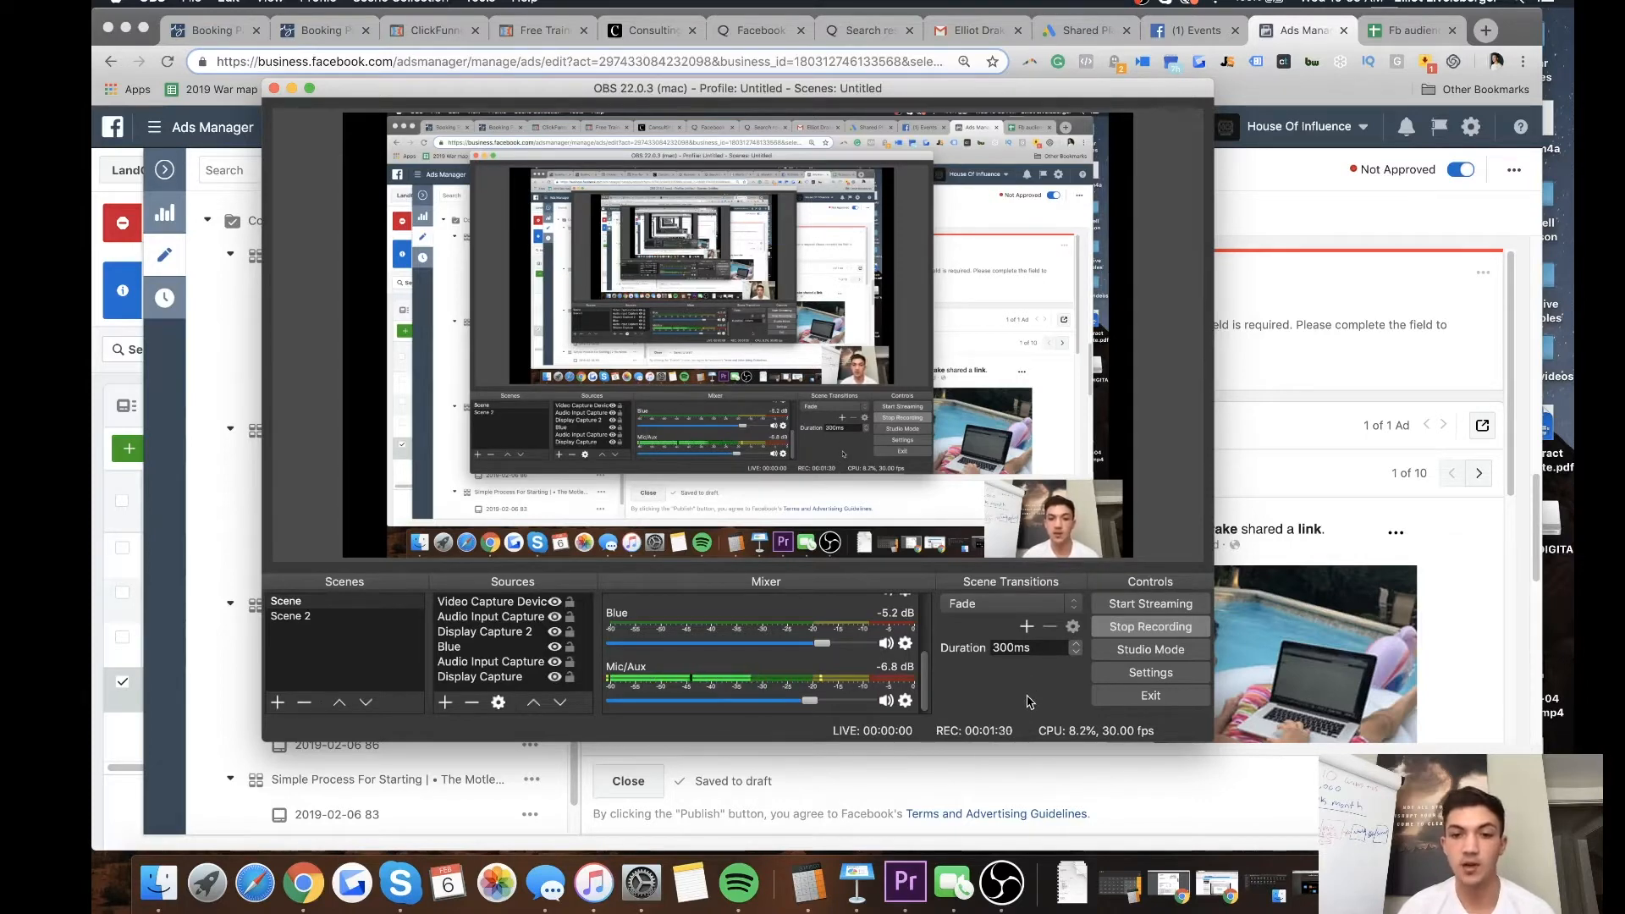
left_click(997, 789)
left_click(718, 461)
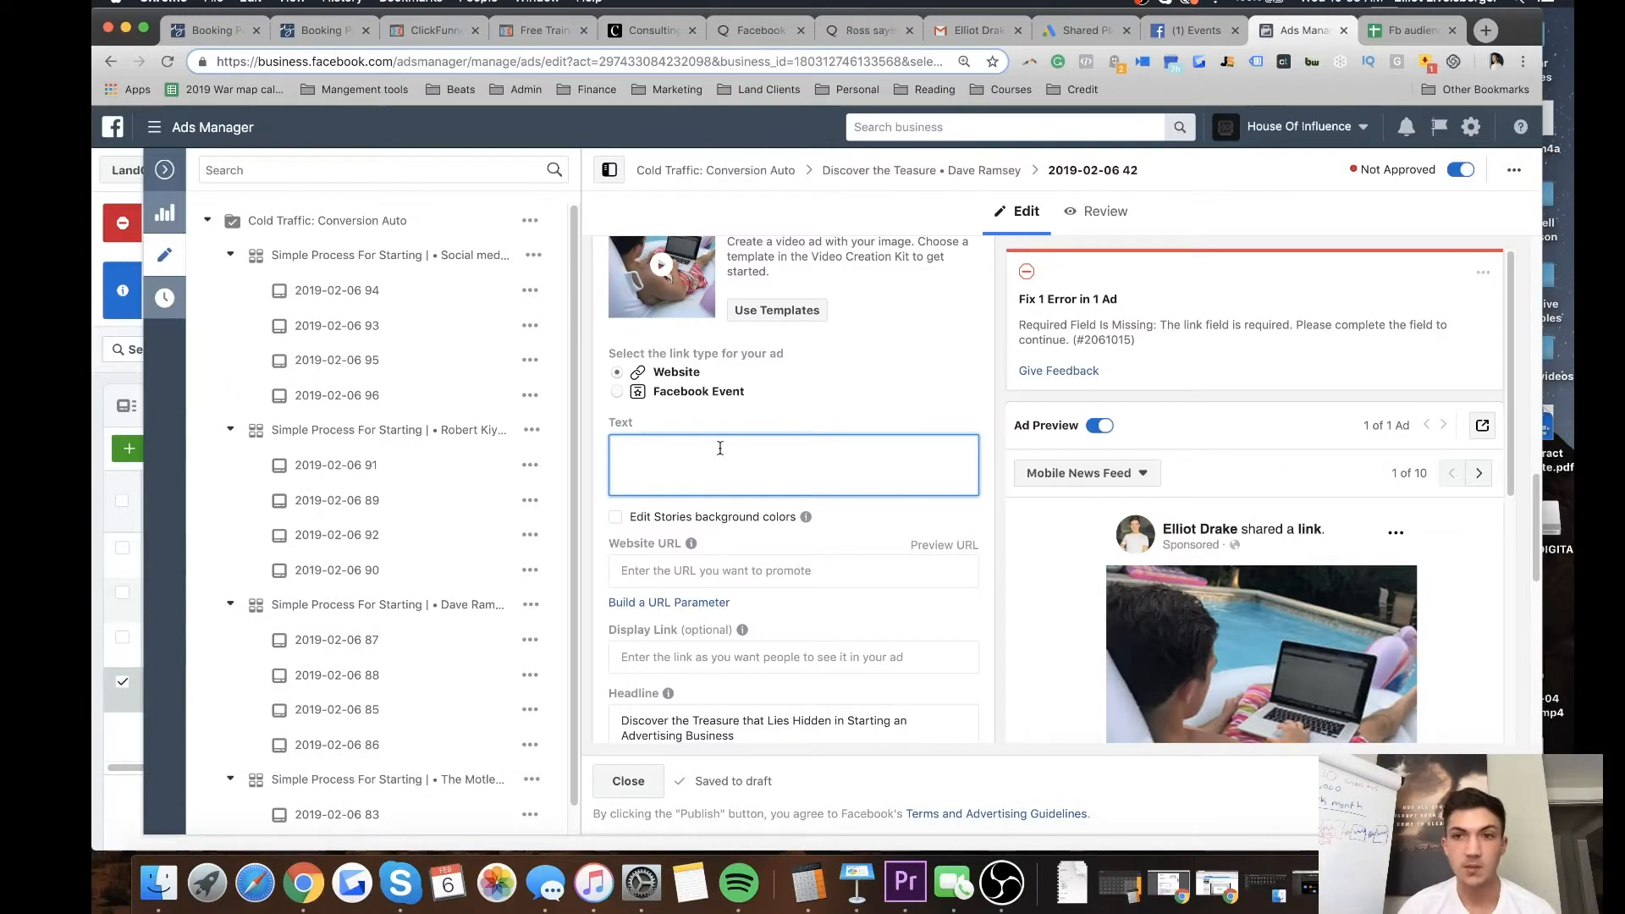
left_click(1398, 41)
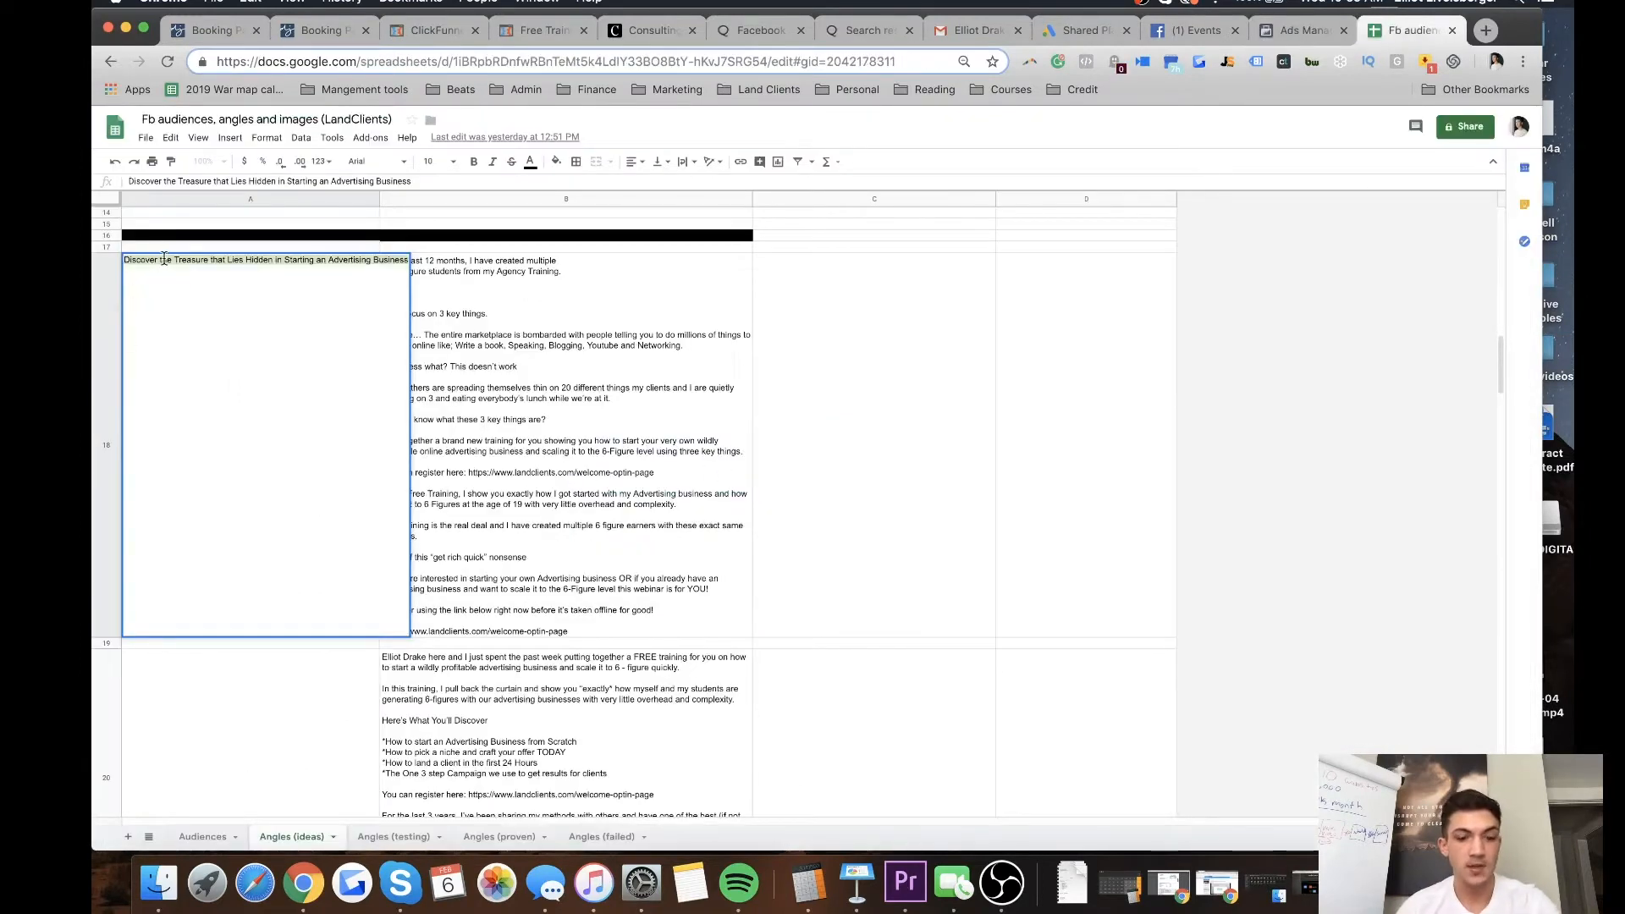
left_click(1327, 37)
mouse_move(677, 635)
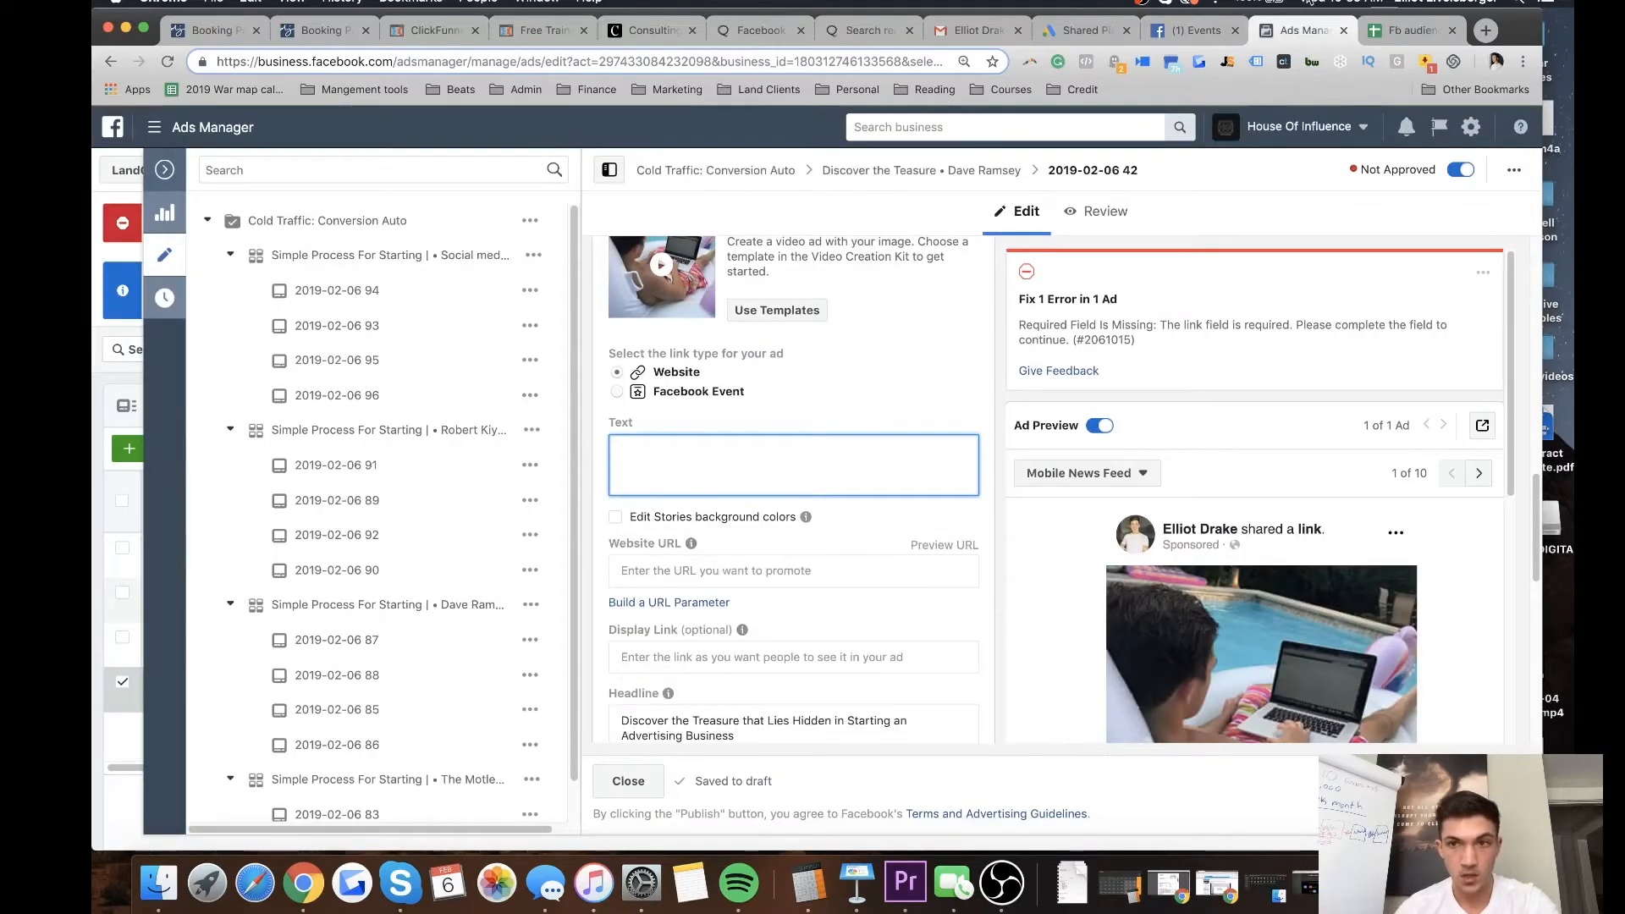
left_click(1411, 30)
left_click(511, 603)
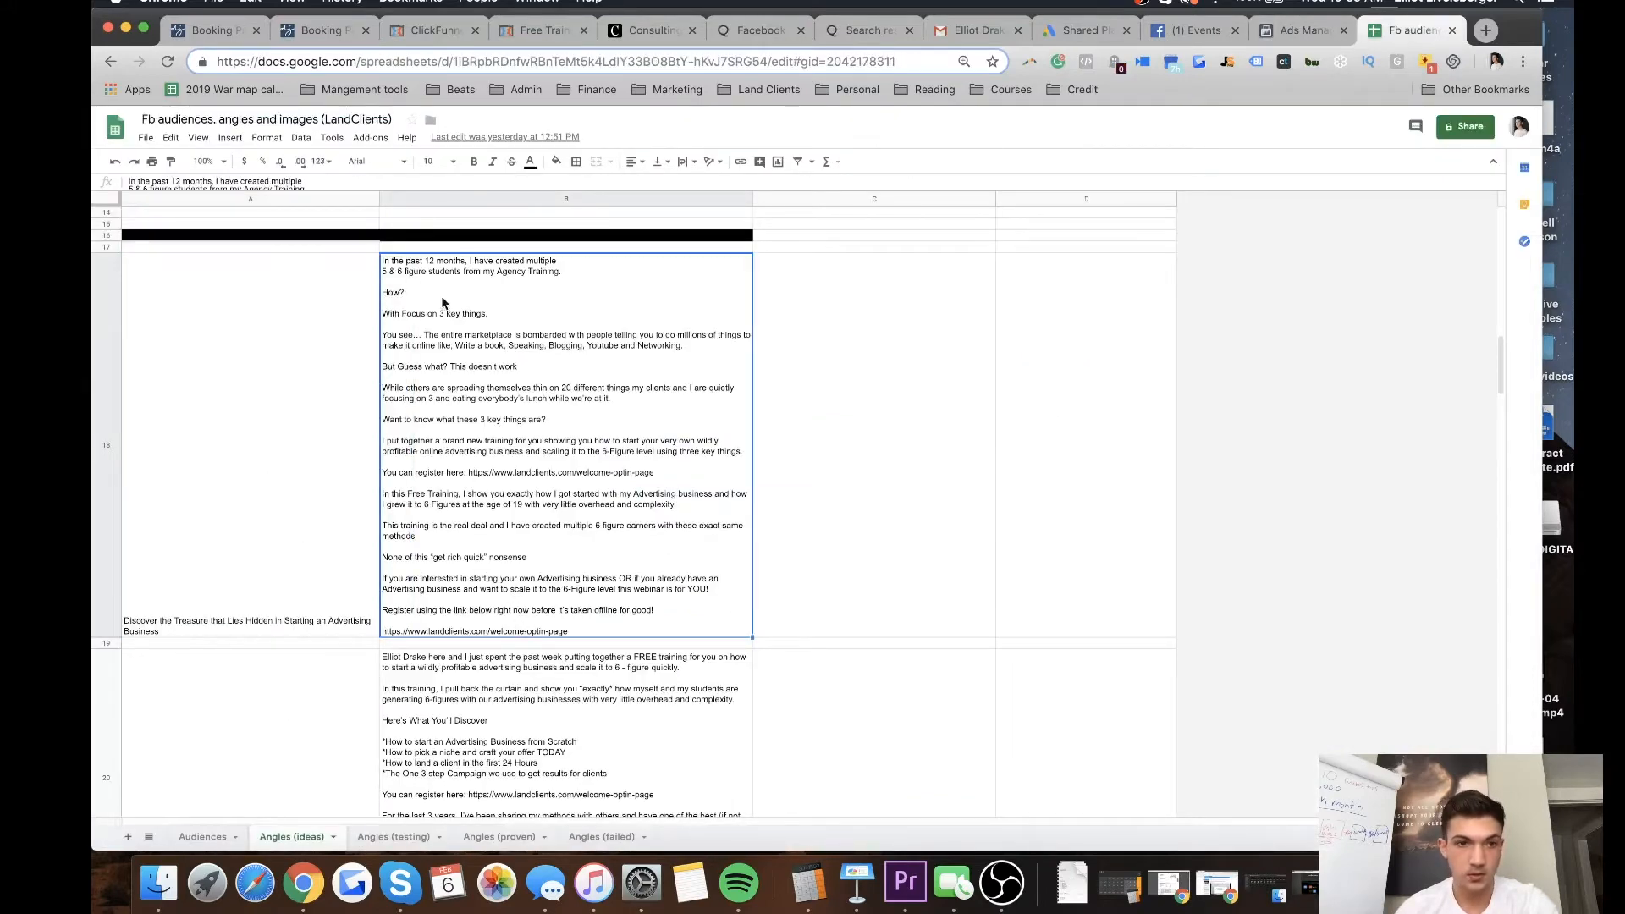
double_click(391, 264)
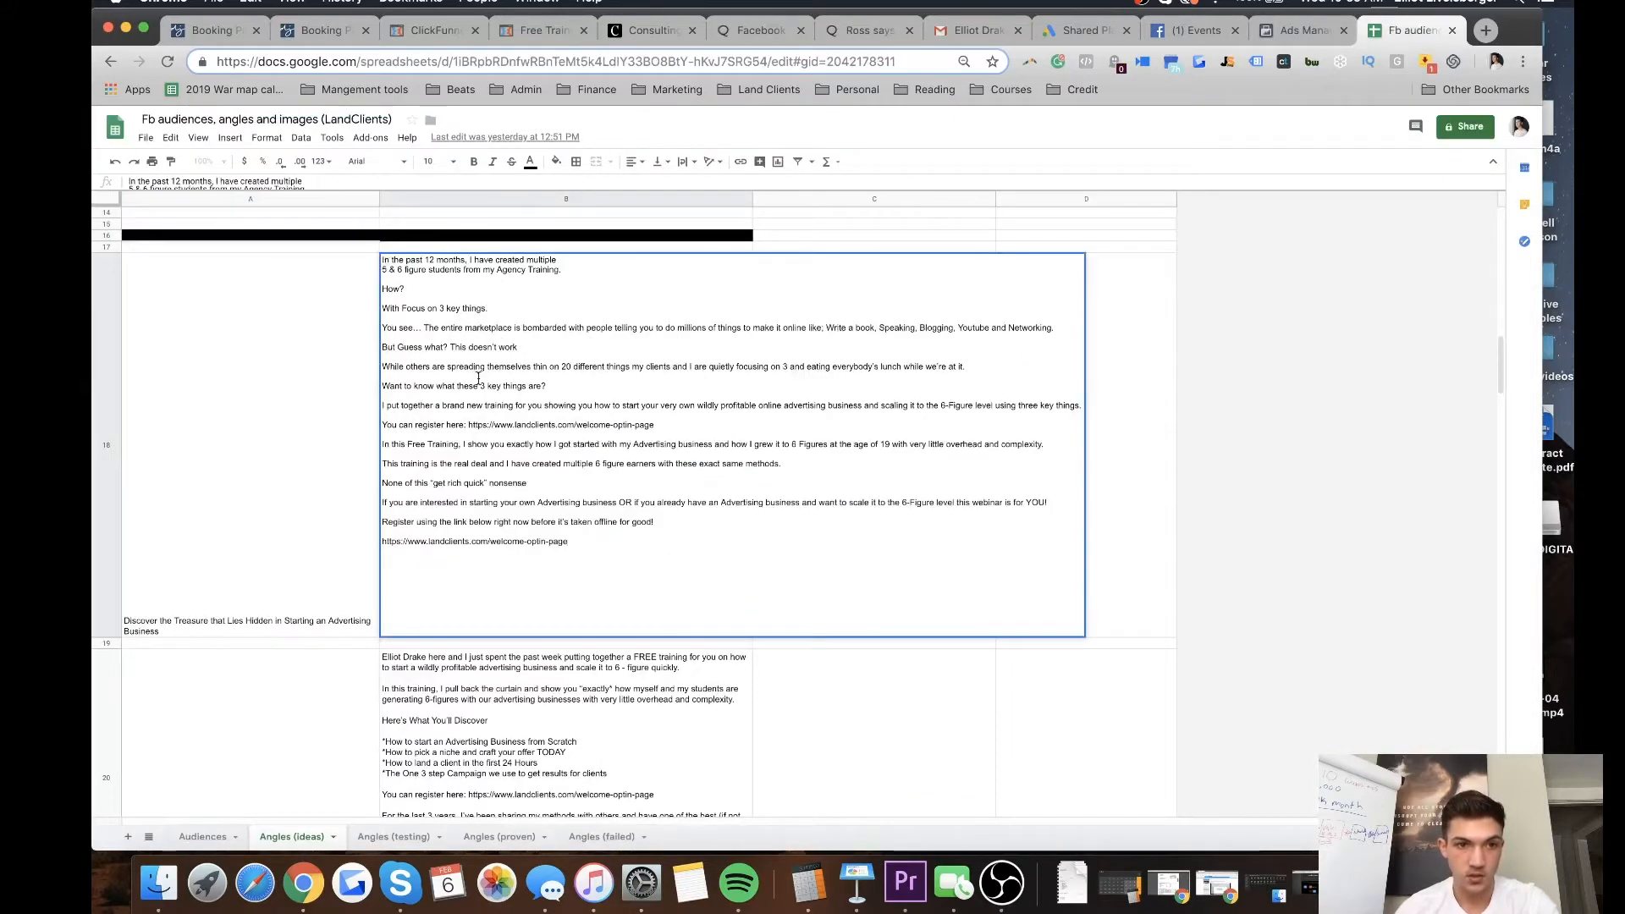
left_click_drag(567, 542, 383, 258)
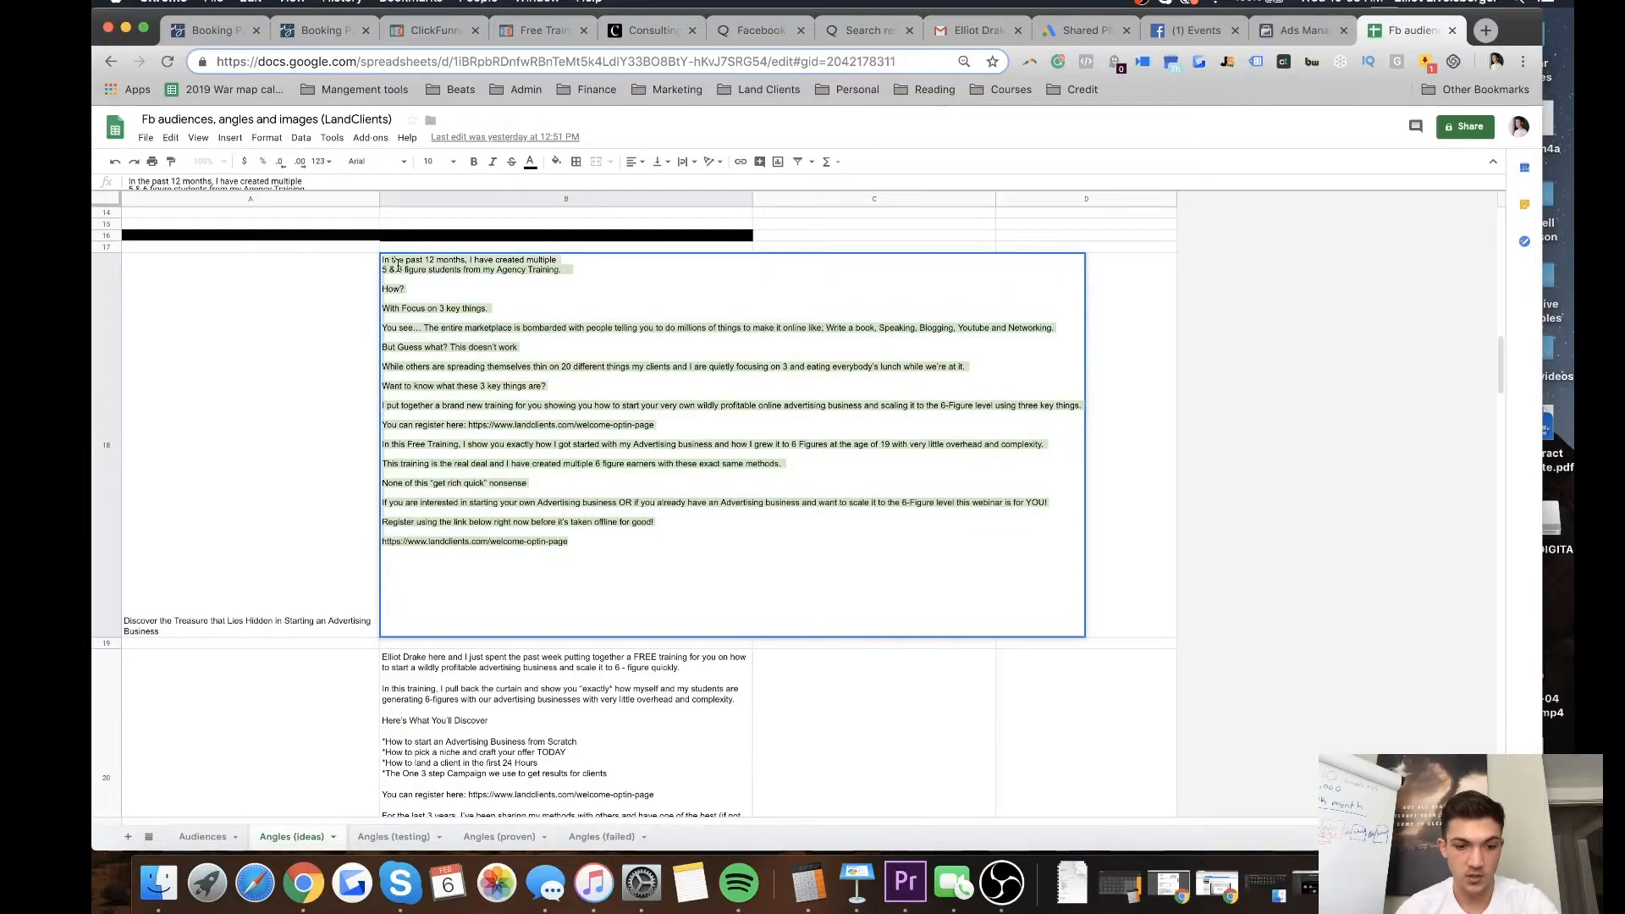
left_click(1303, 30)
key("super+v")
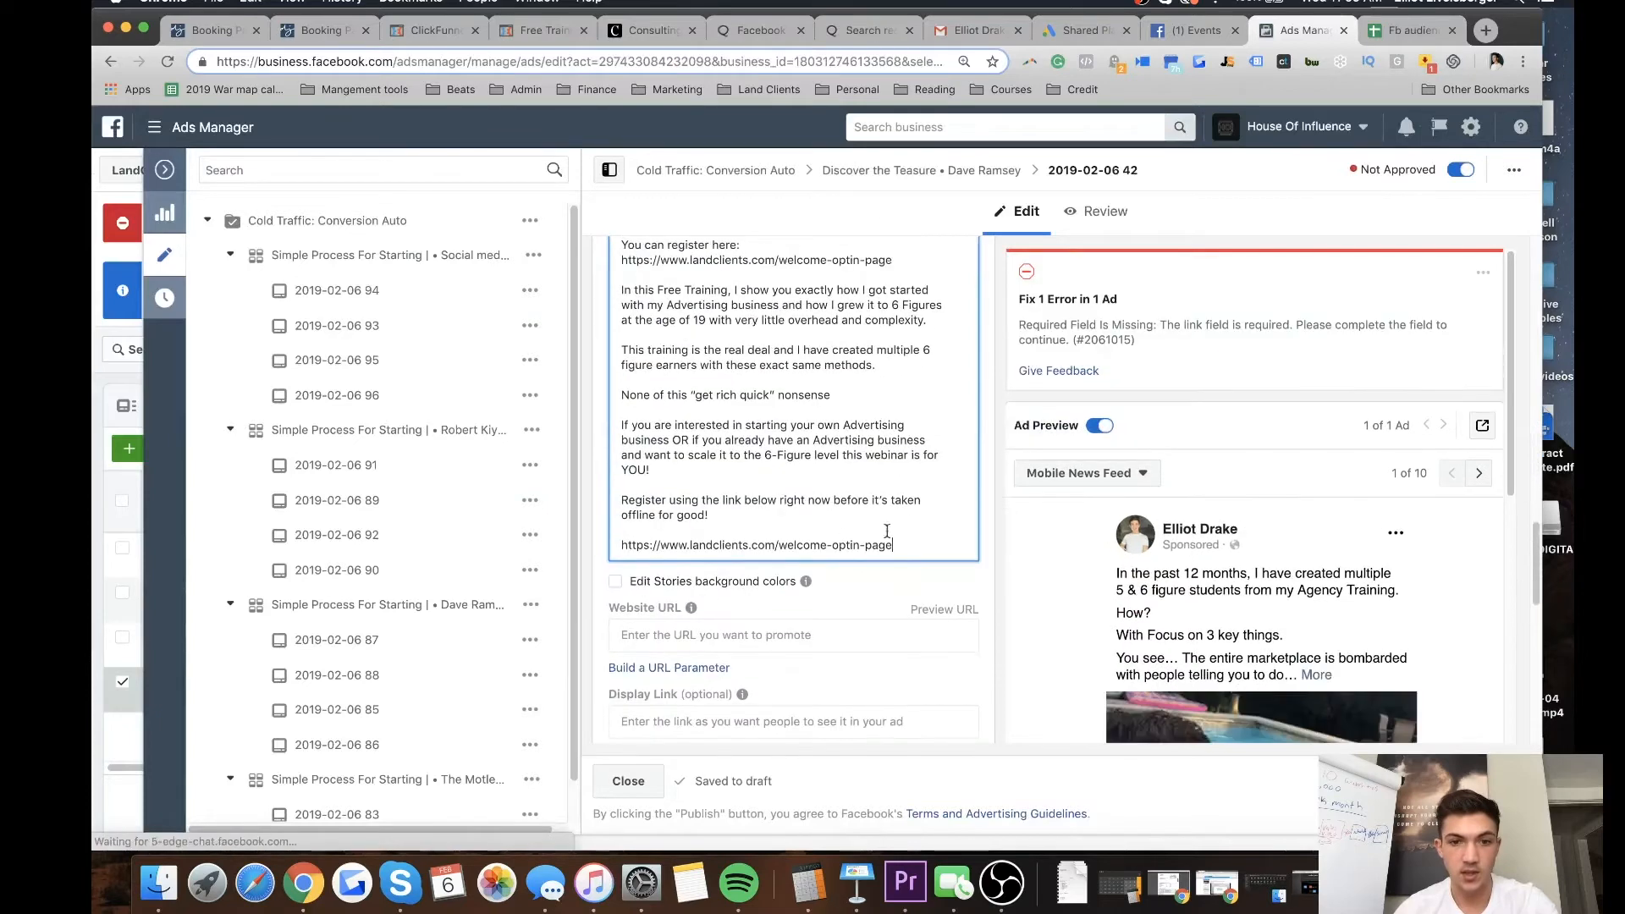
left_click_drag(908, 544, 618, 545)
key("super+c")
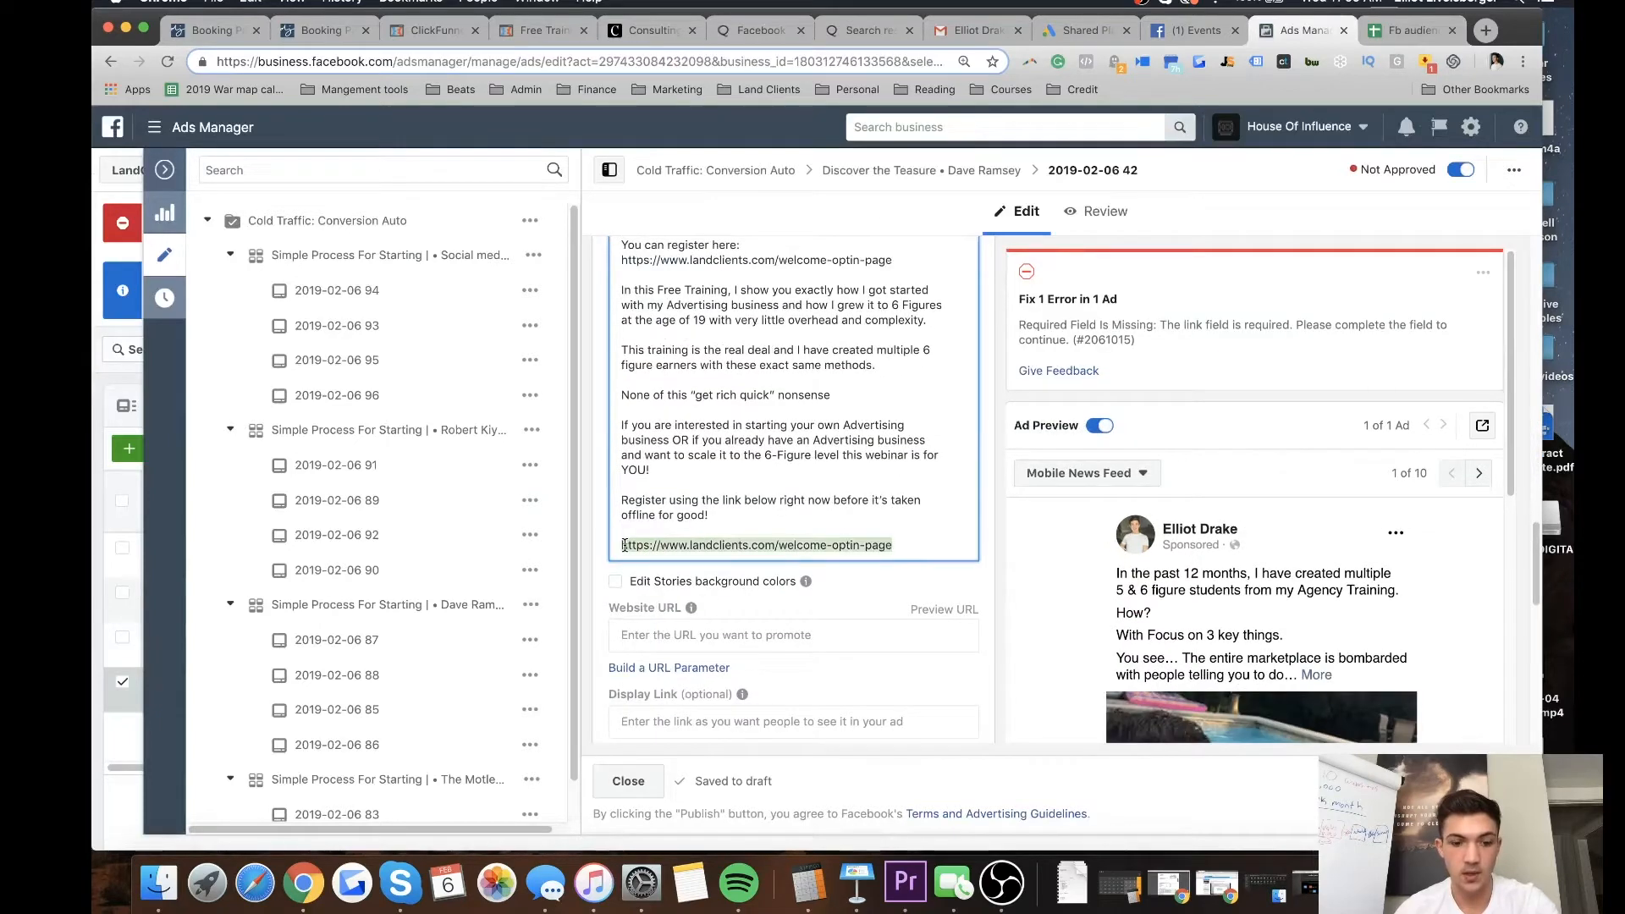
left_click(749, 642)
key("super+v")
scroll(760, 654, "down", 5)
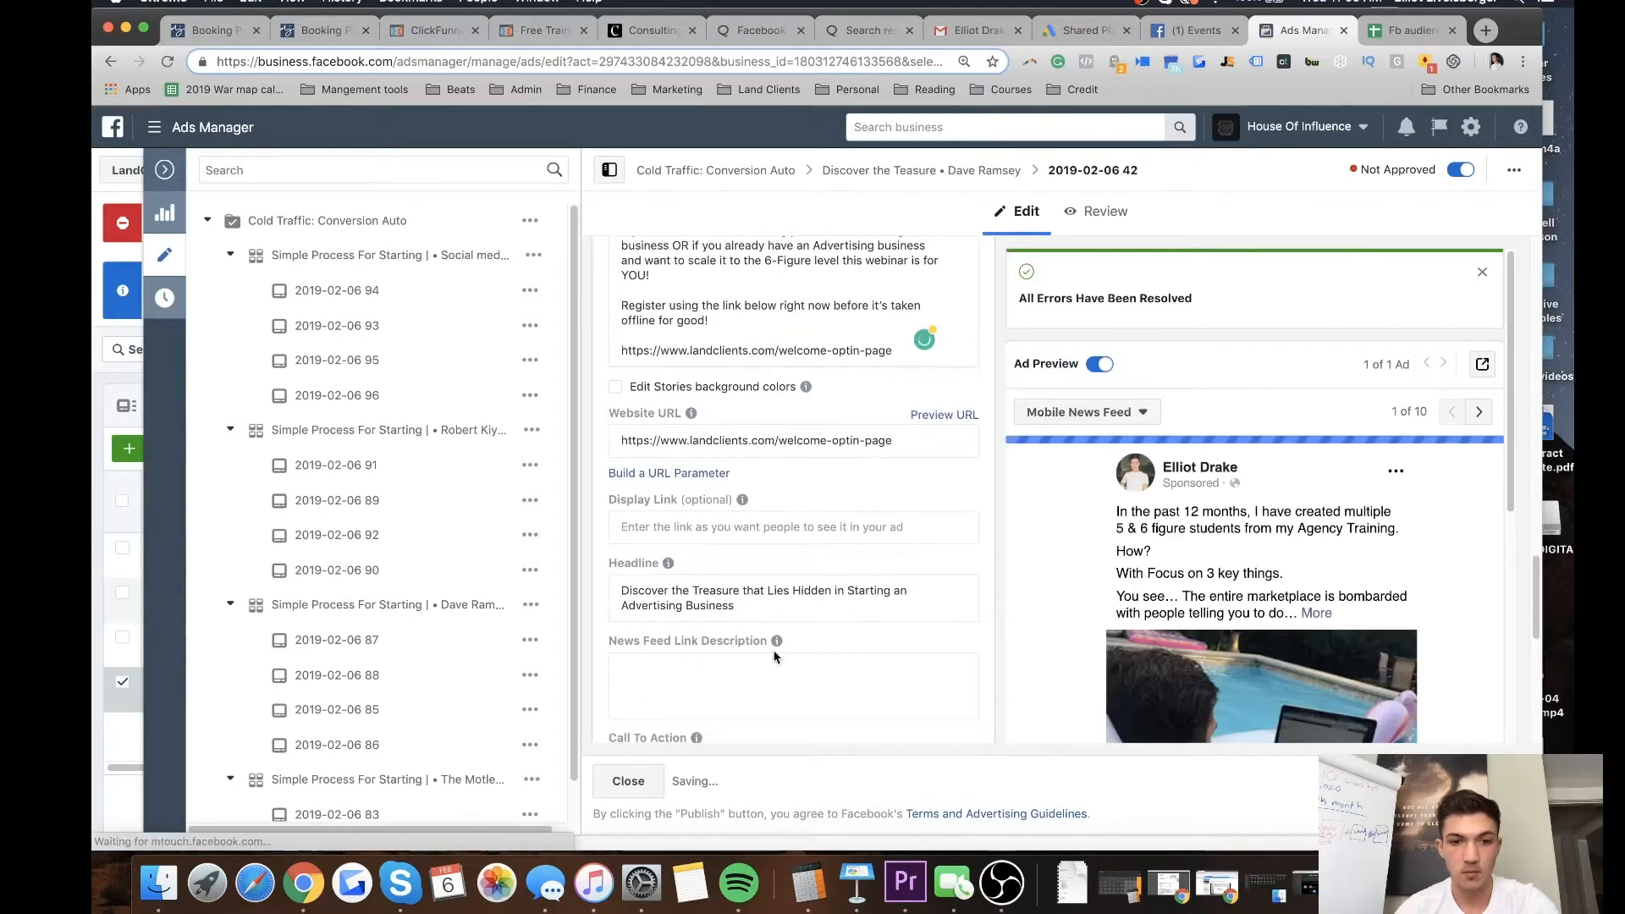
scroll(774, 649, "down", 2)
scroll(774, 649, "up", 10)
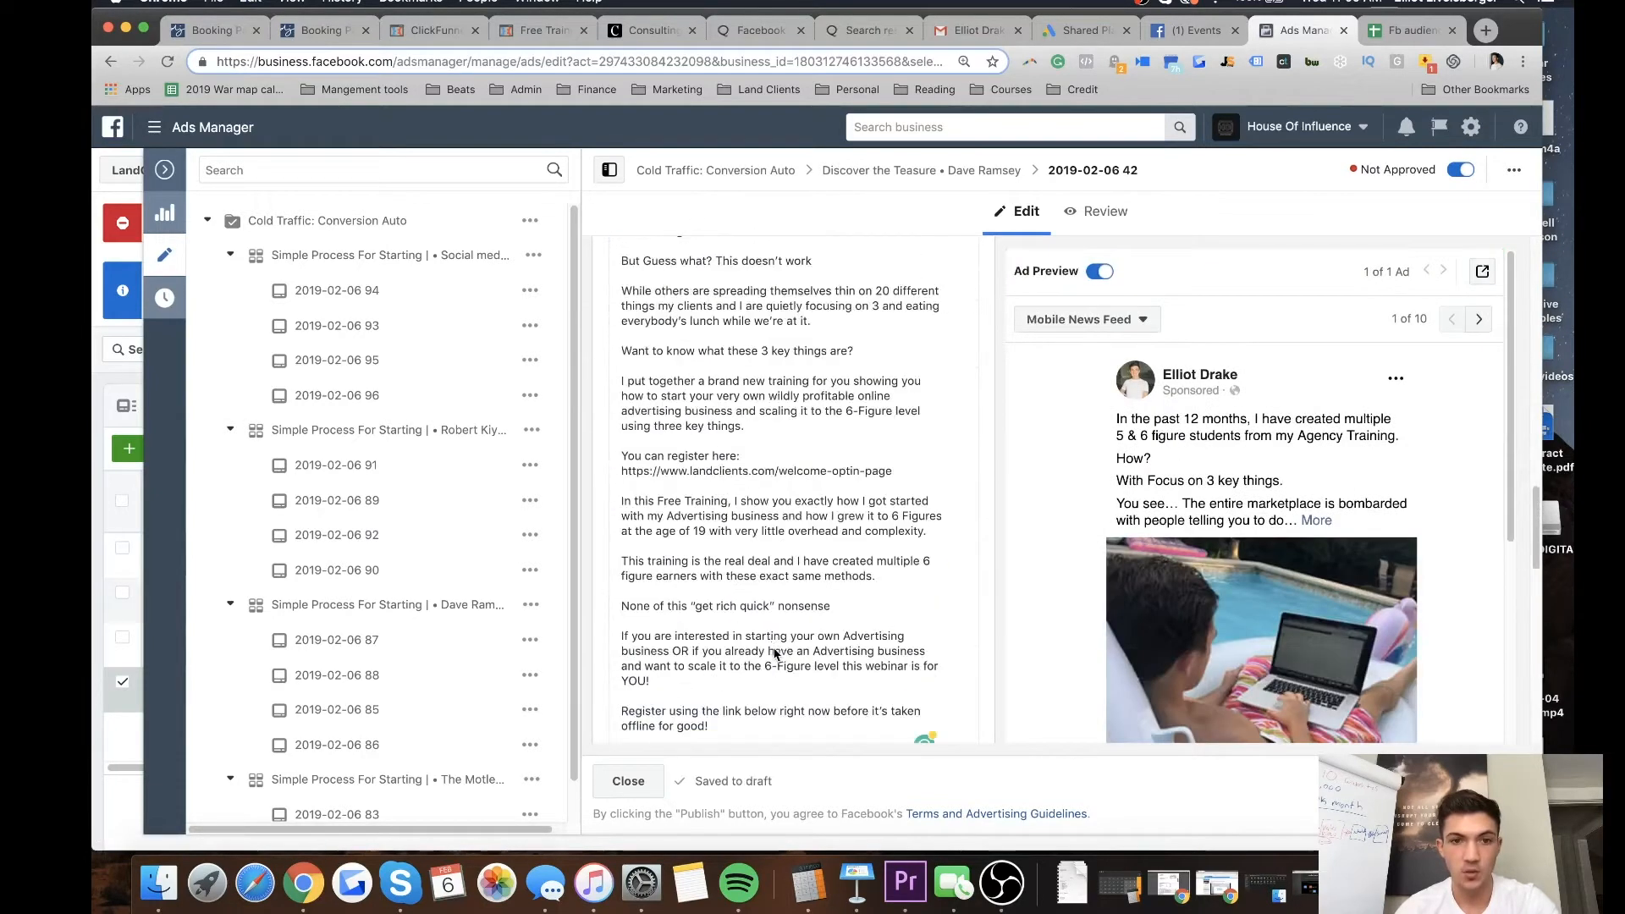
scroll(774, 649, "up", 10)
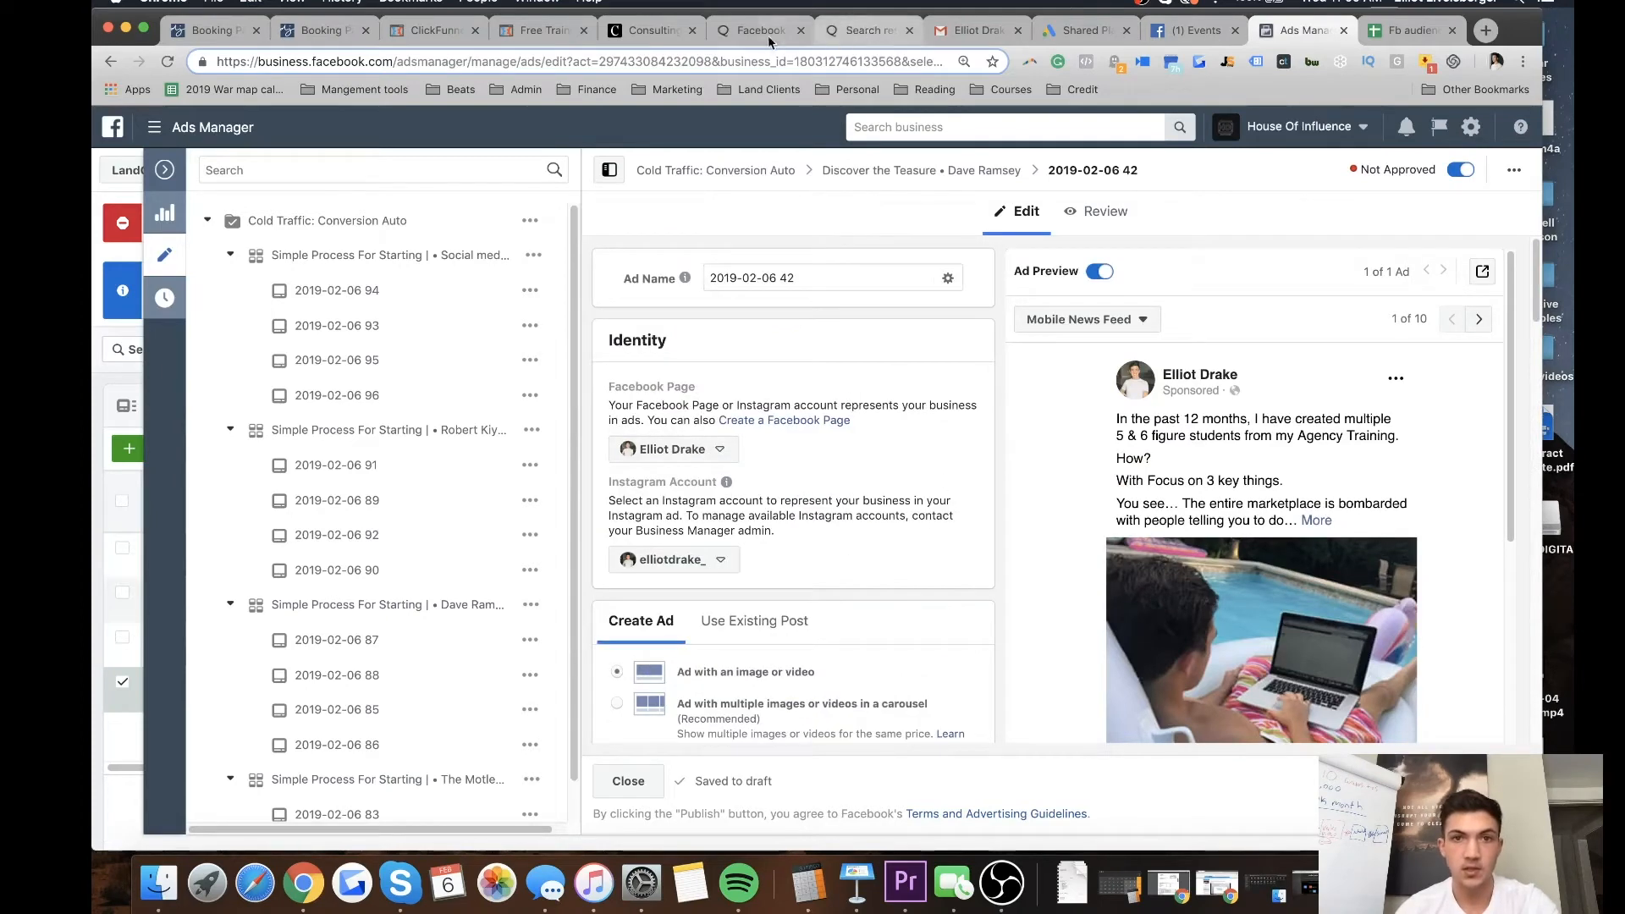
Look at the Qwaya support chat and the Qwaya home page.
left_click(865, 32)
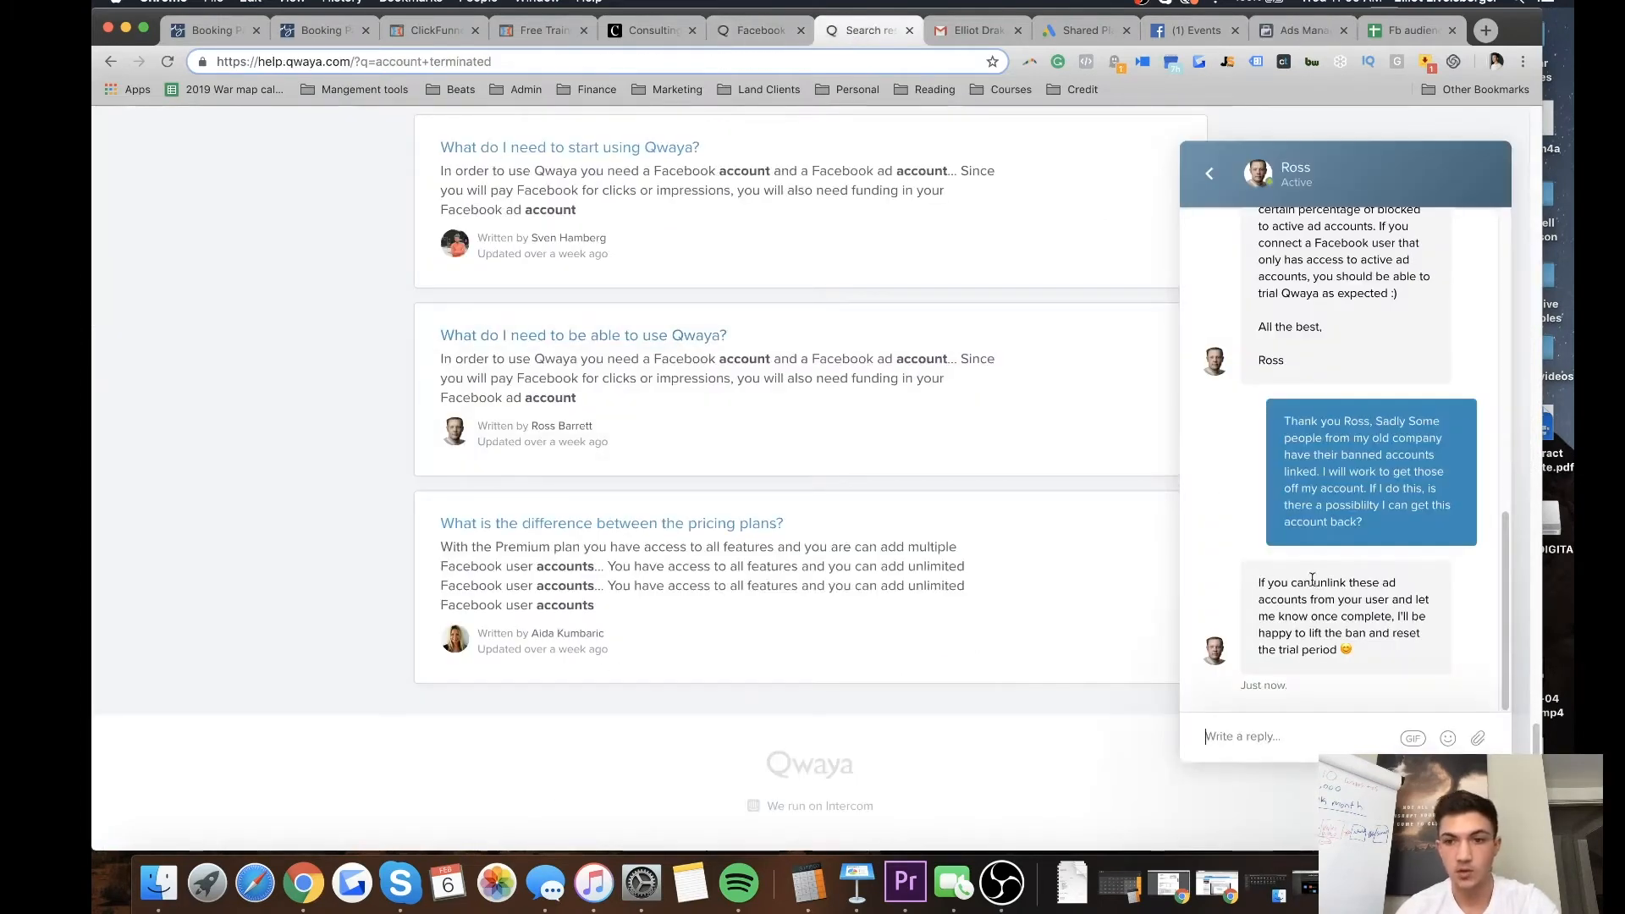
left_click(738, 33)
scroll(772, 531, "up", 10)
scroll(772, 531, "up", 7)
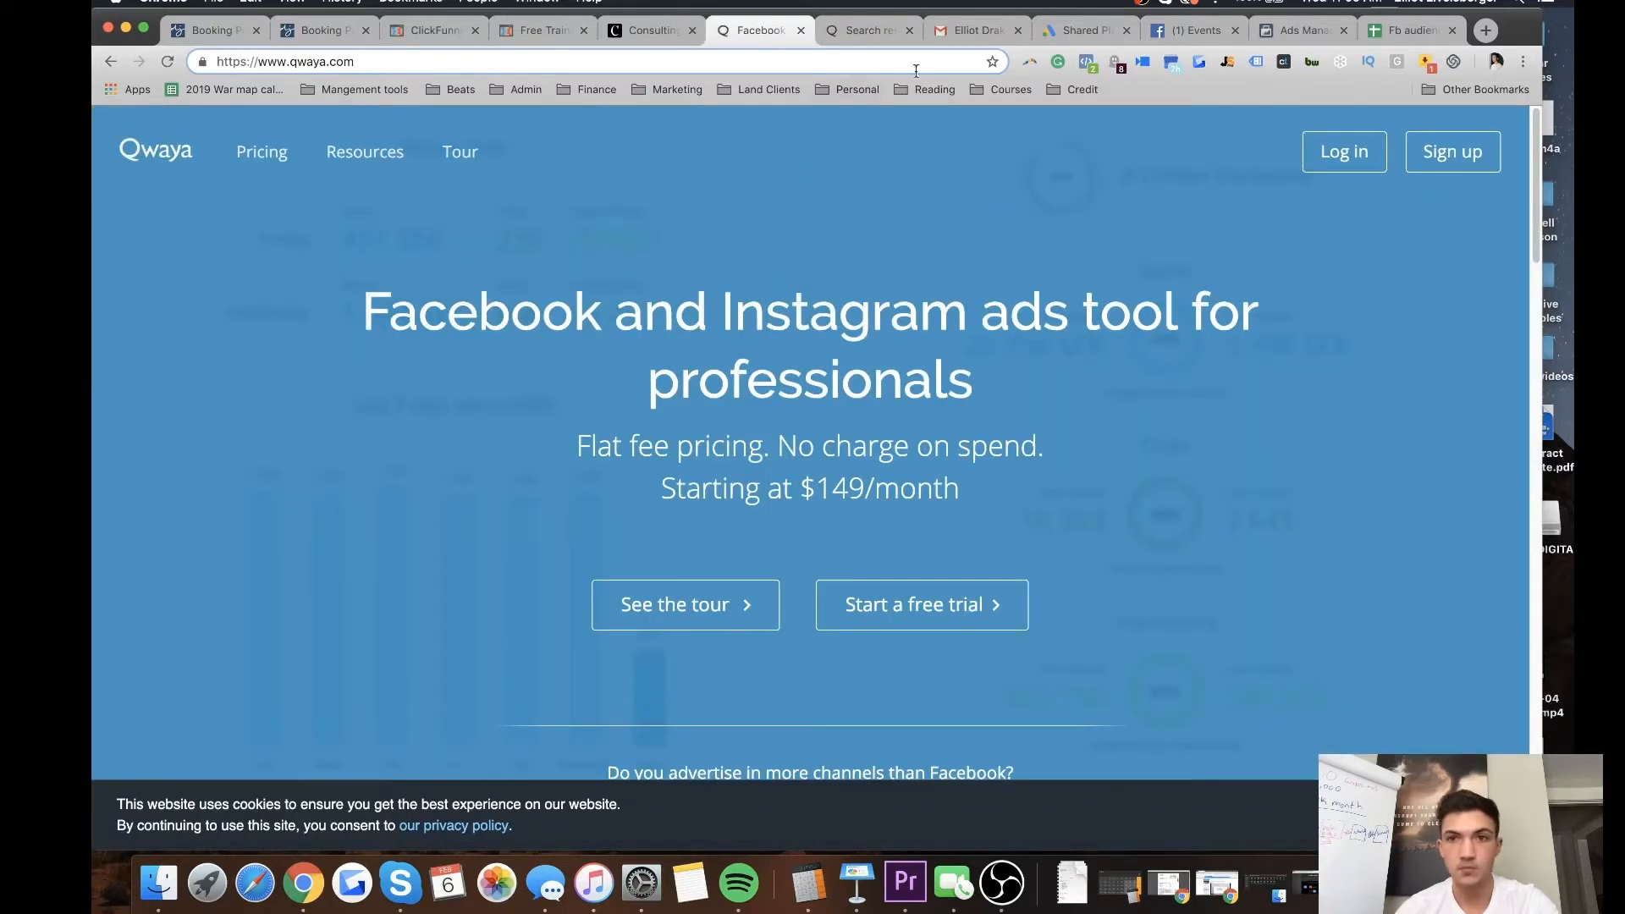
left_click(1297, 29)
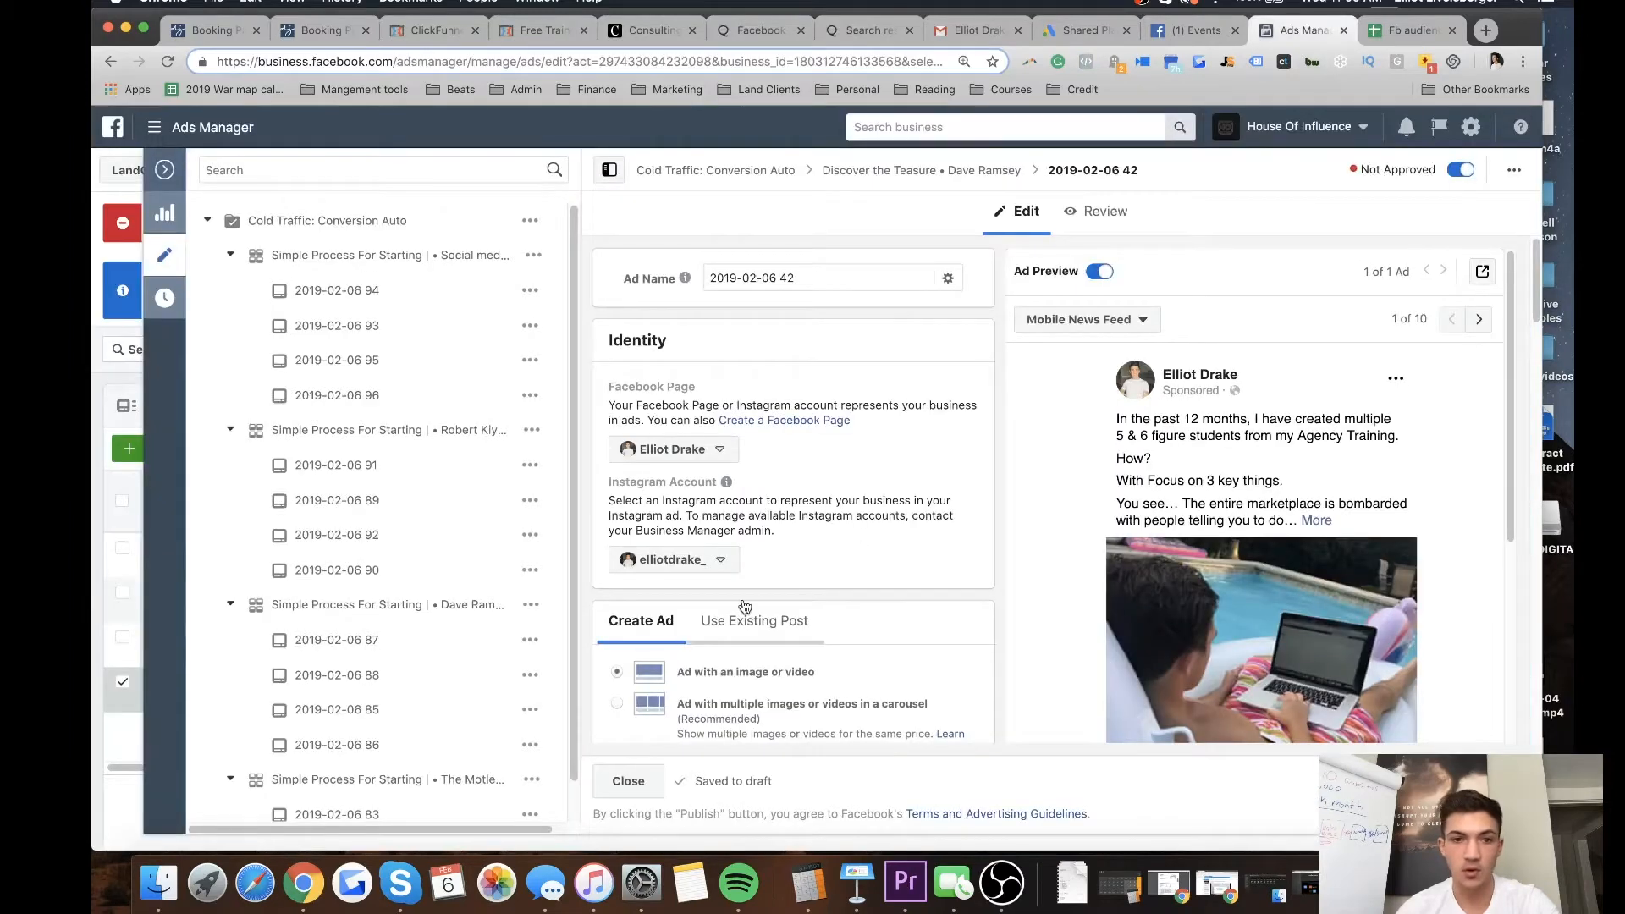
scroll(858, 649, "down", 15)
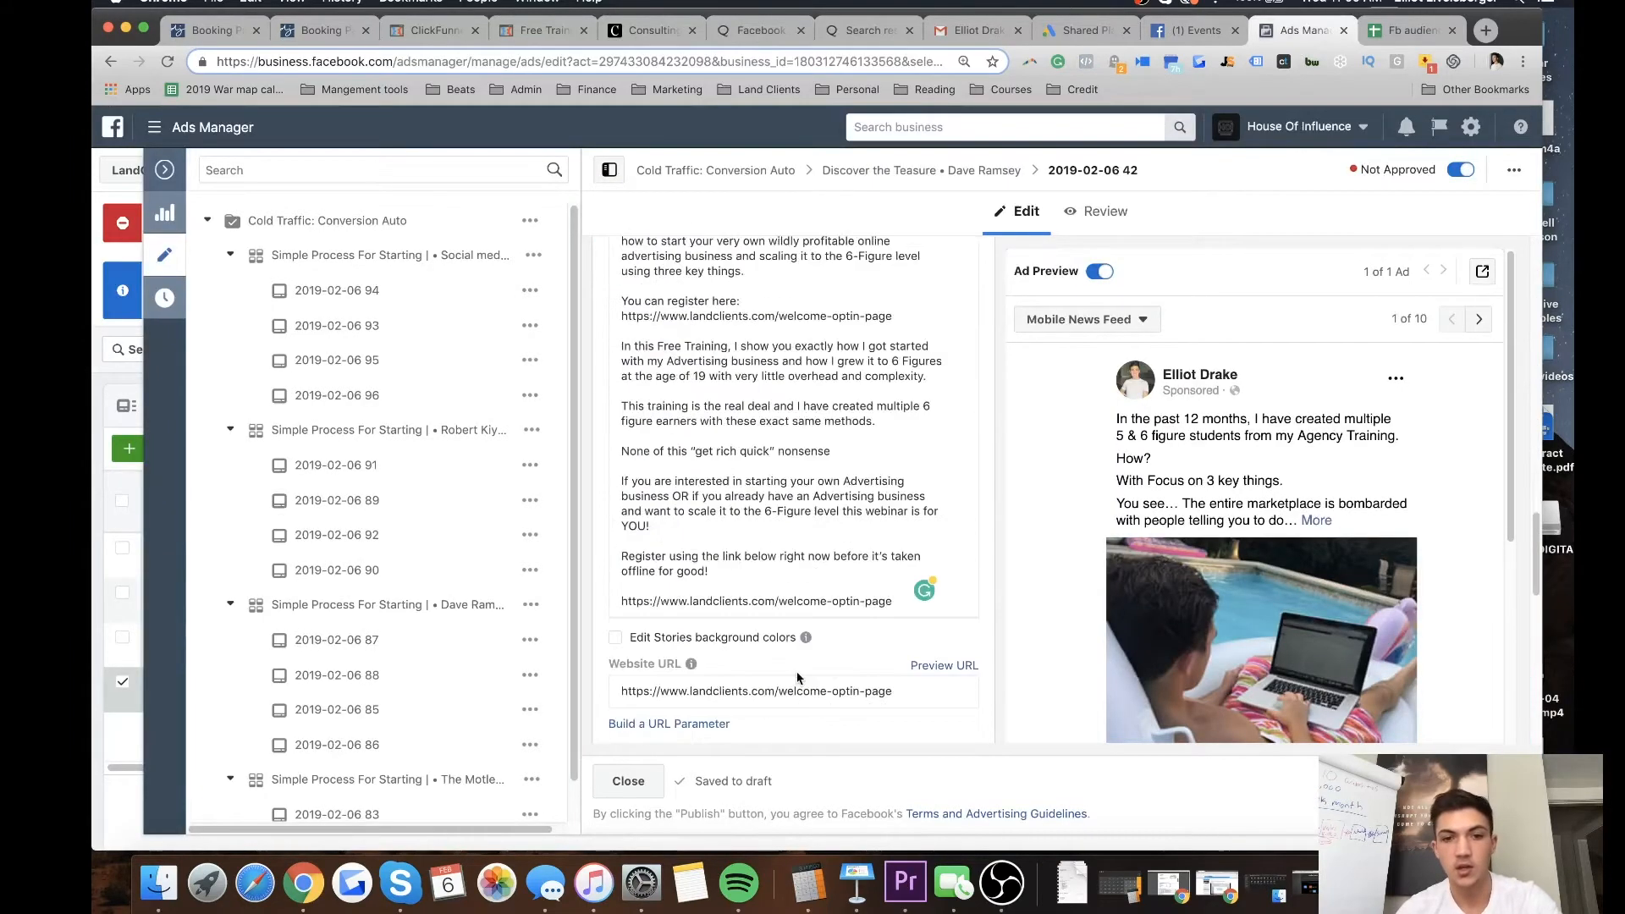
scroll(796, 661, "down", 5)
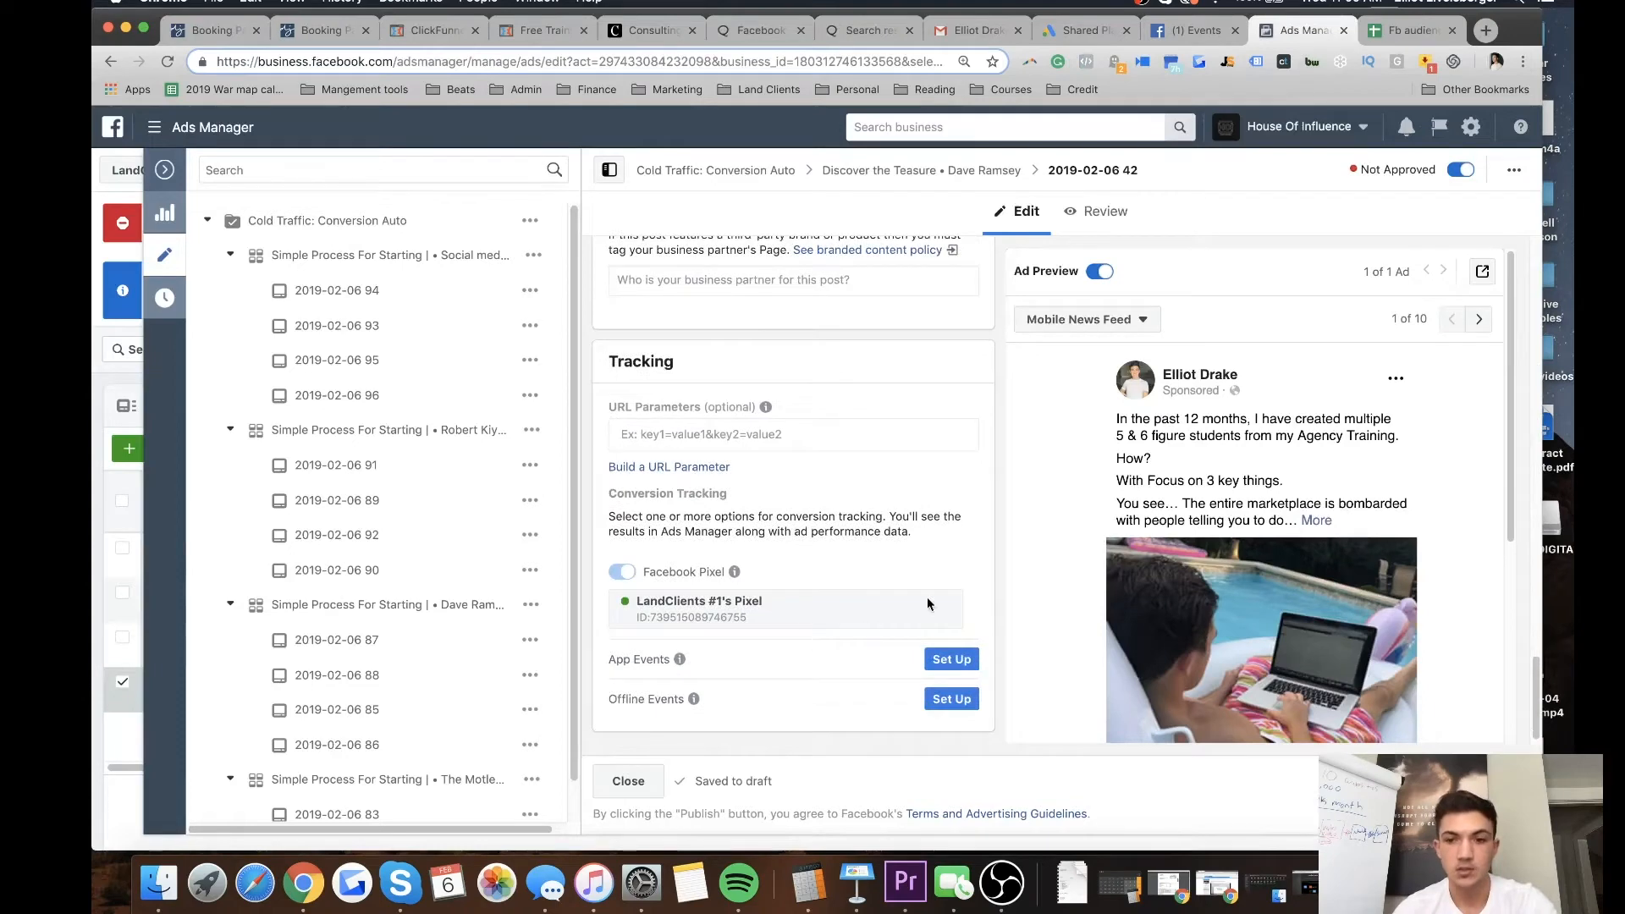
scroll(732, 572, "up", 20)
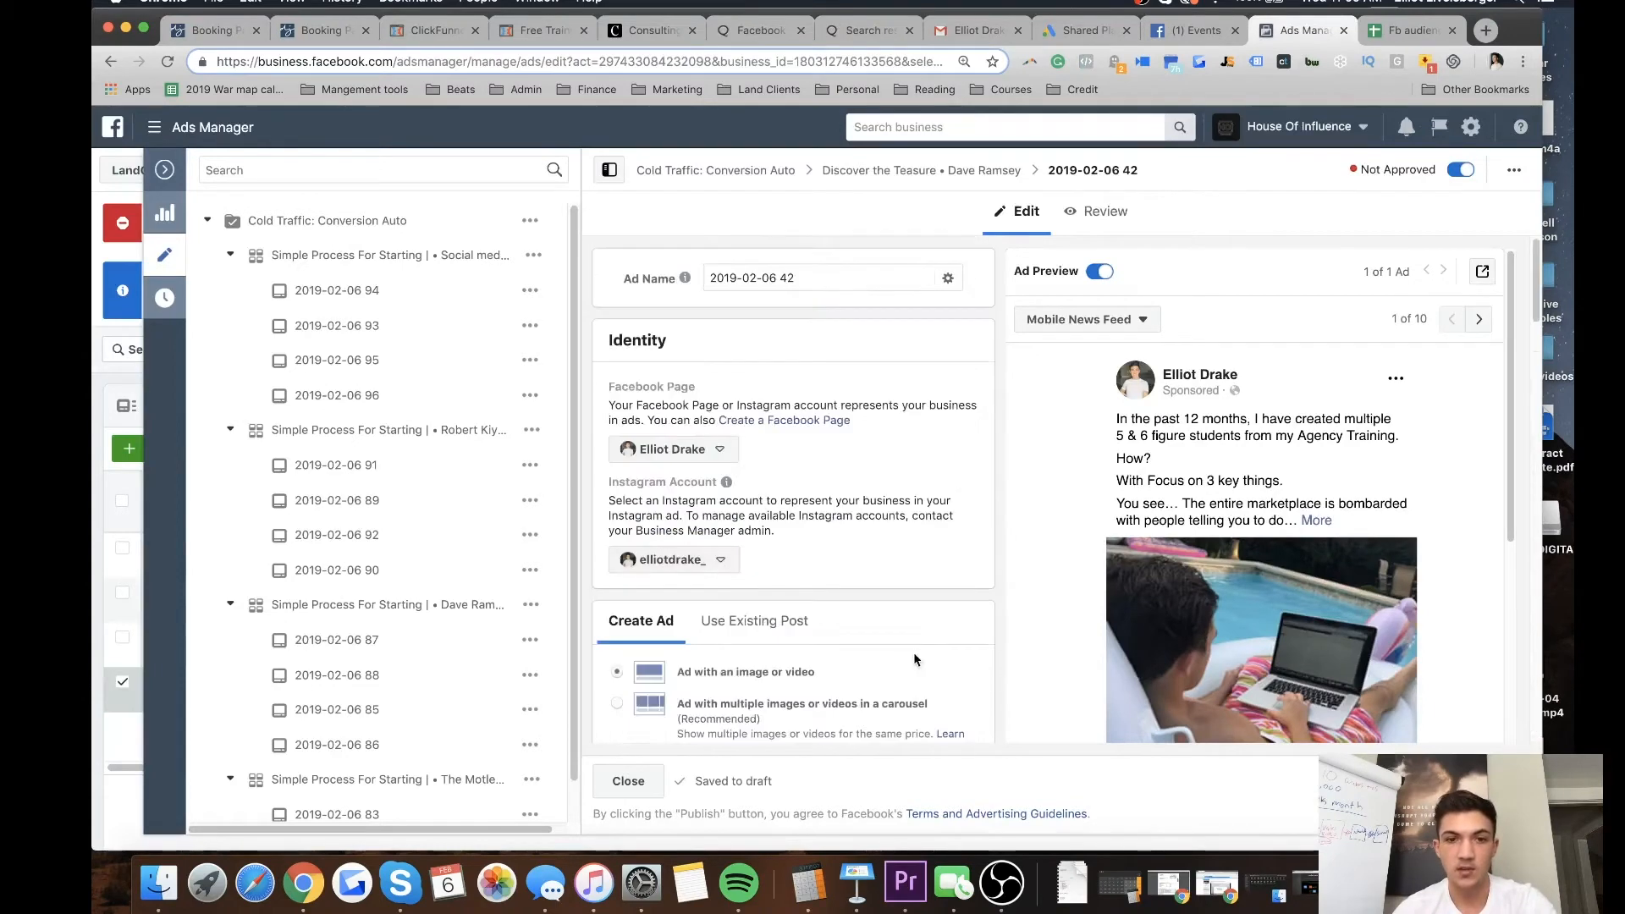
scroll(915, 658, "down", 15)
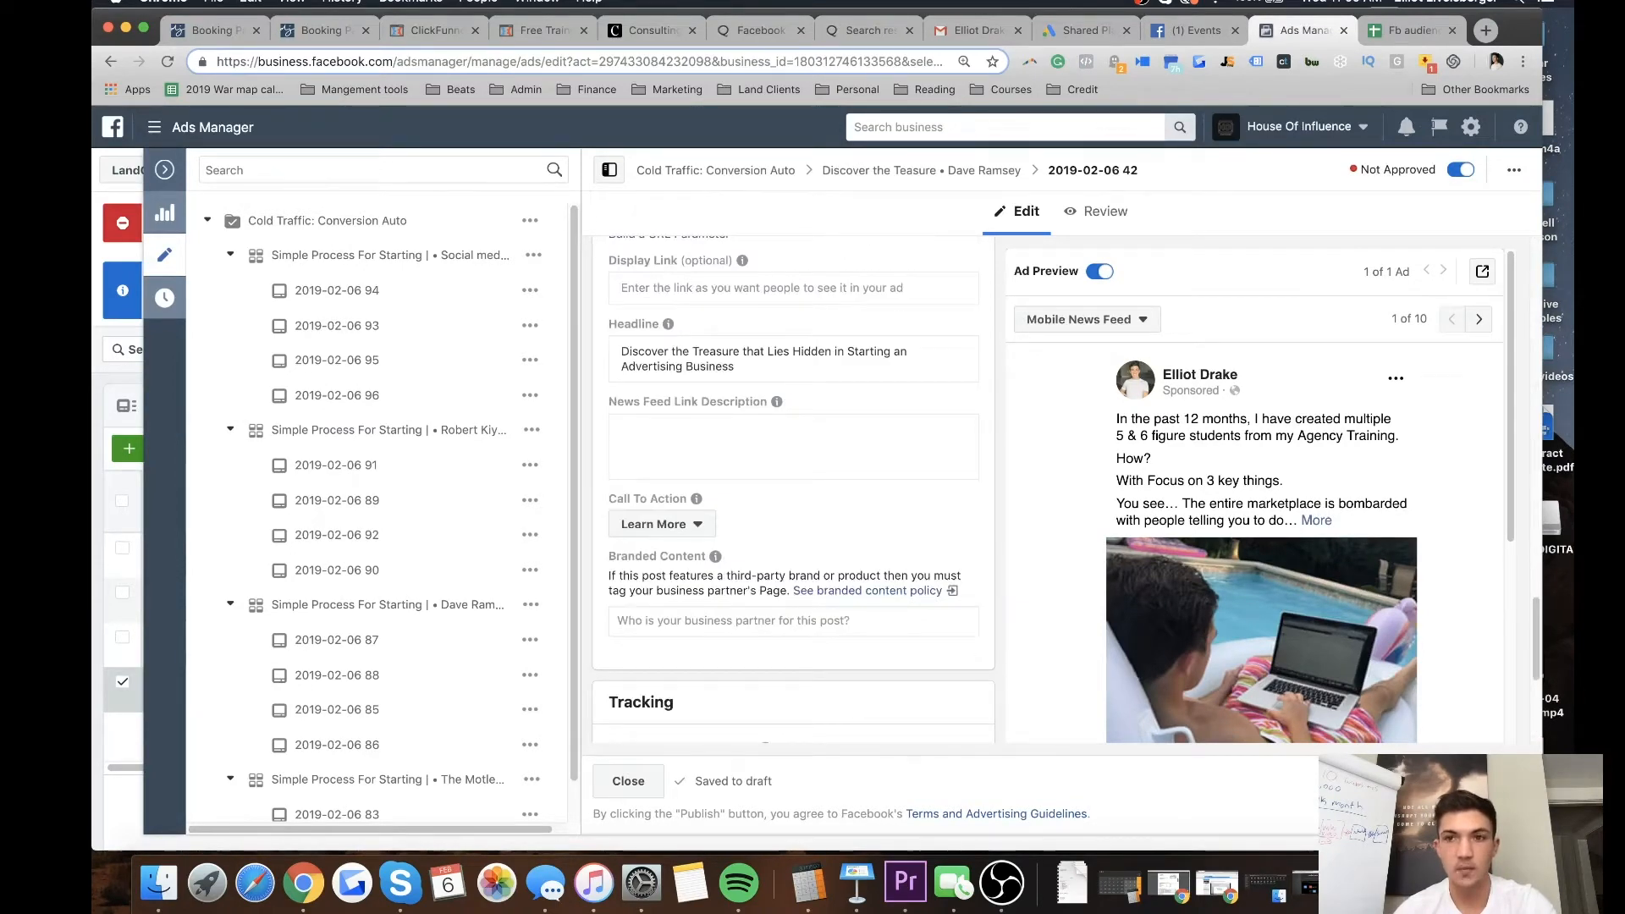
scroll(792, 491, "up", 2)
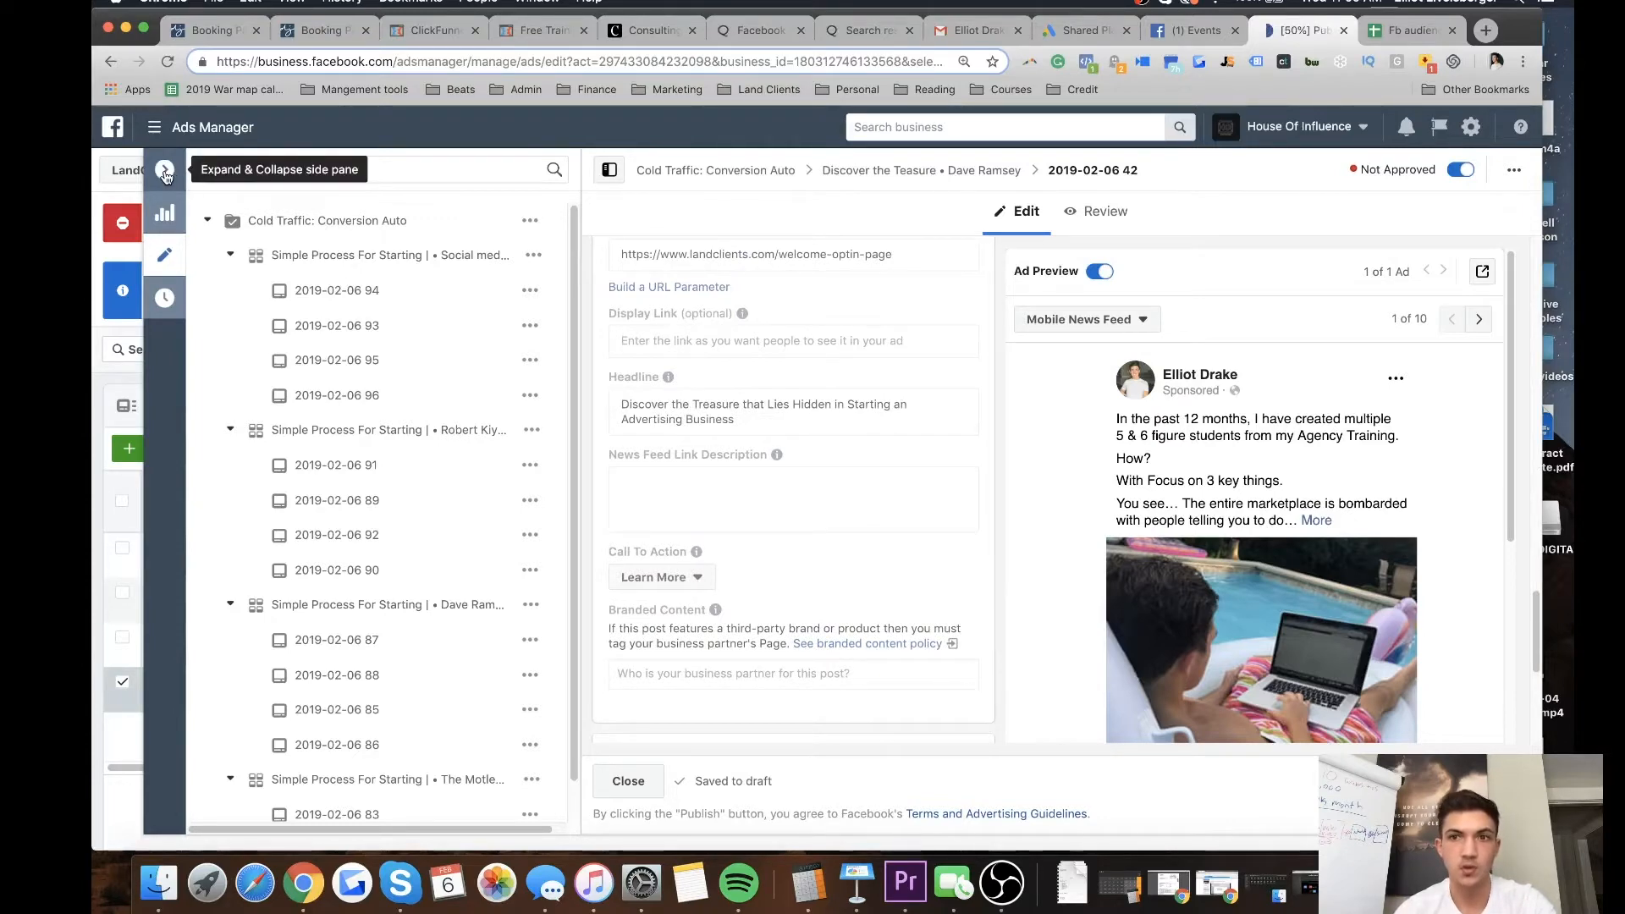
left_click(166, 172)
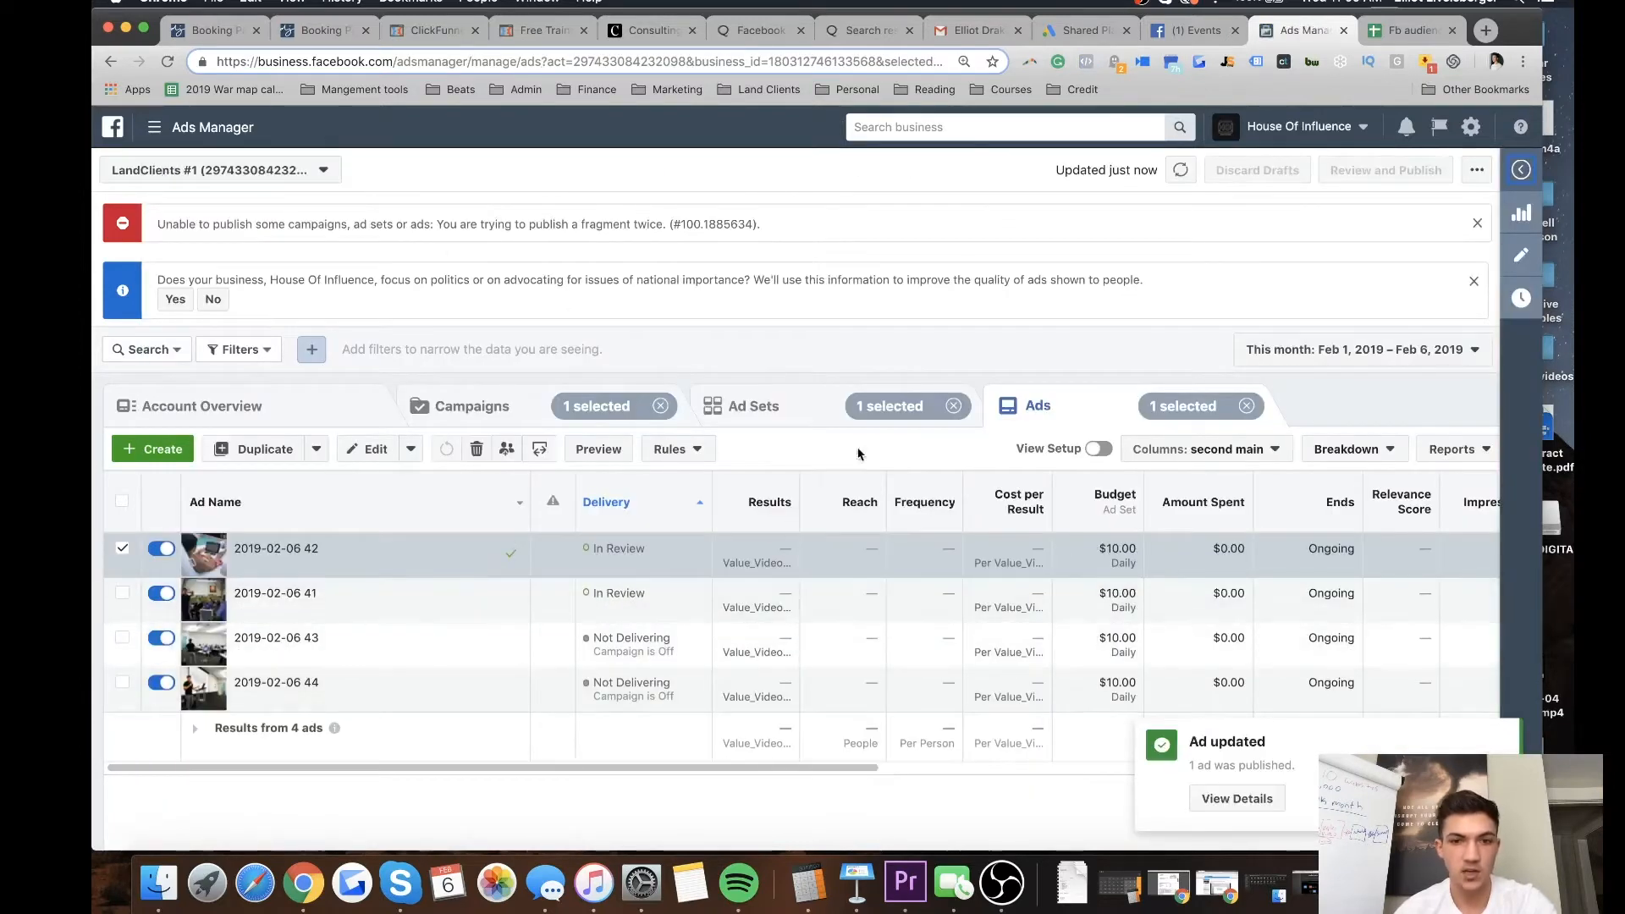
left_click(804, 415)
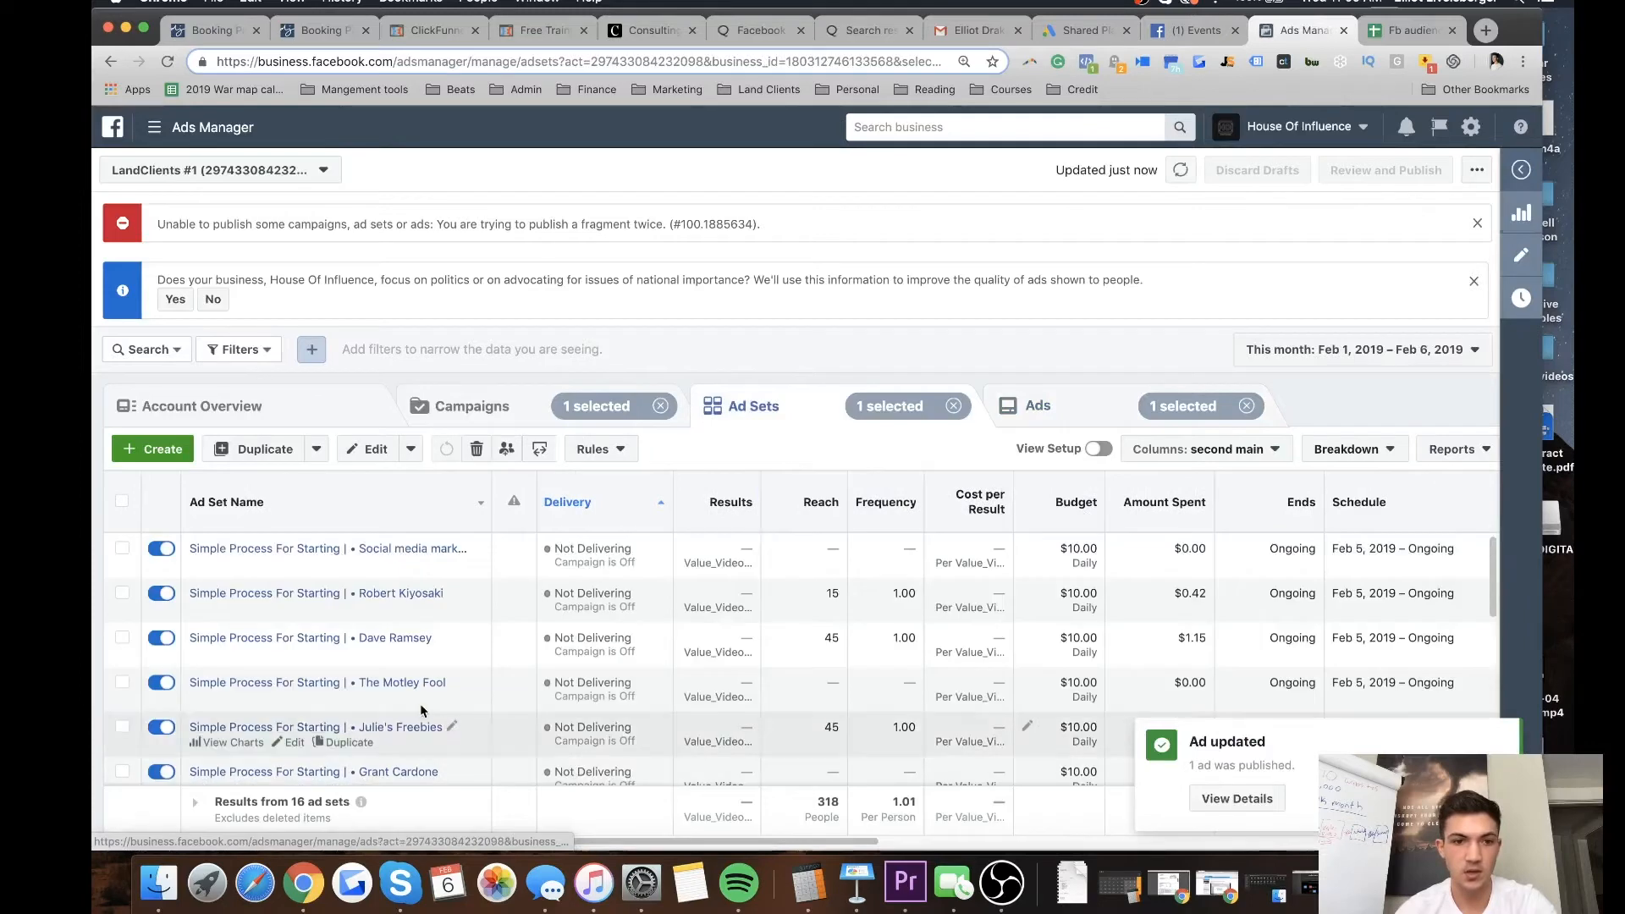
scroll(418, 698, "down", 5)
scroll(397, 698, "down", 3)
left_click(122, 666)
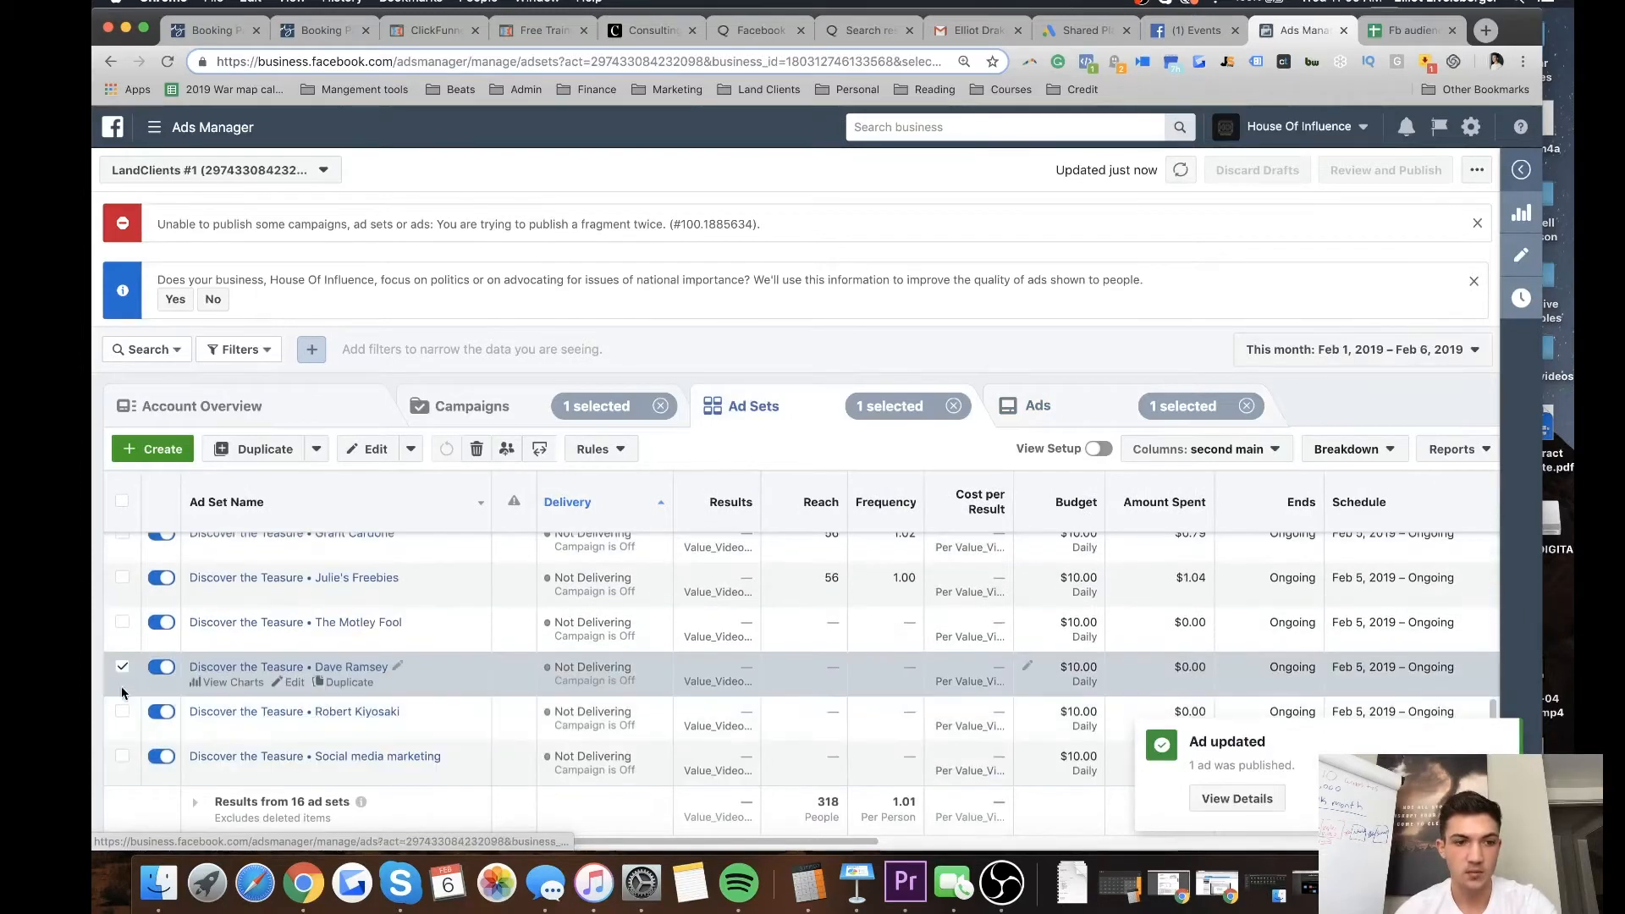
left_click(122, 710)
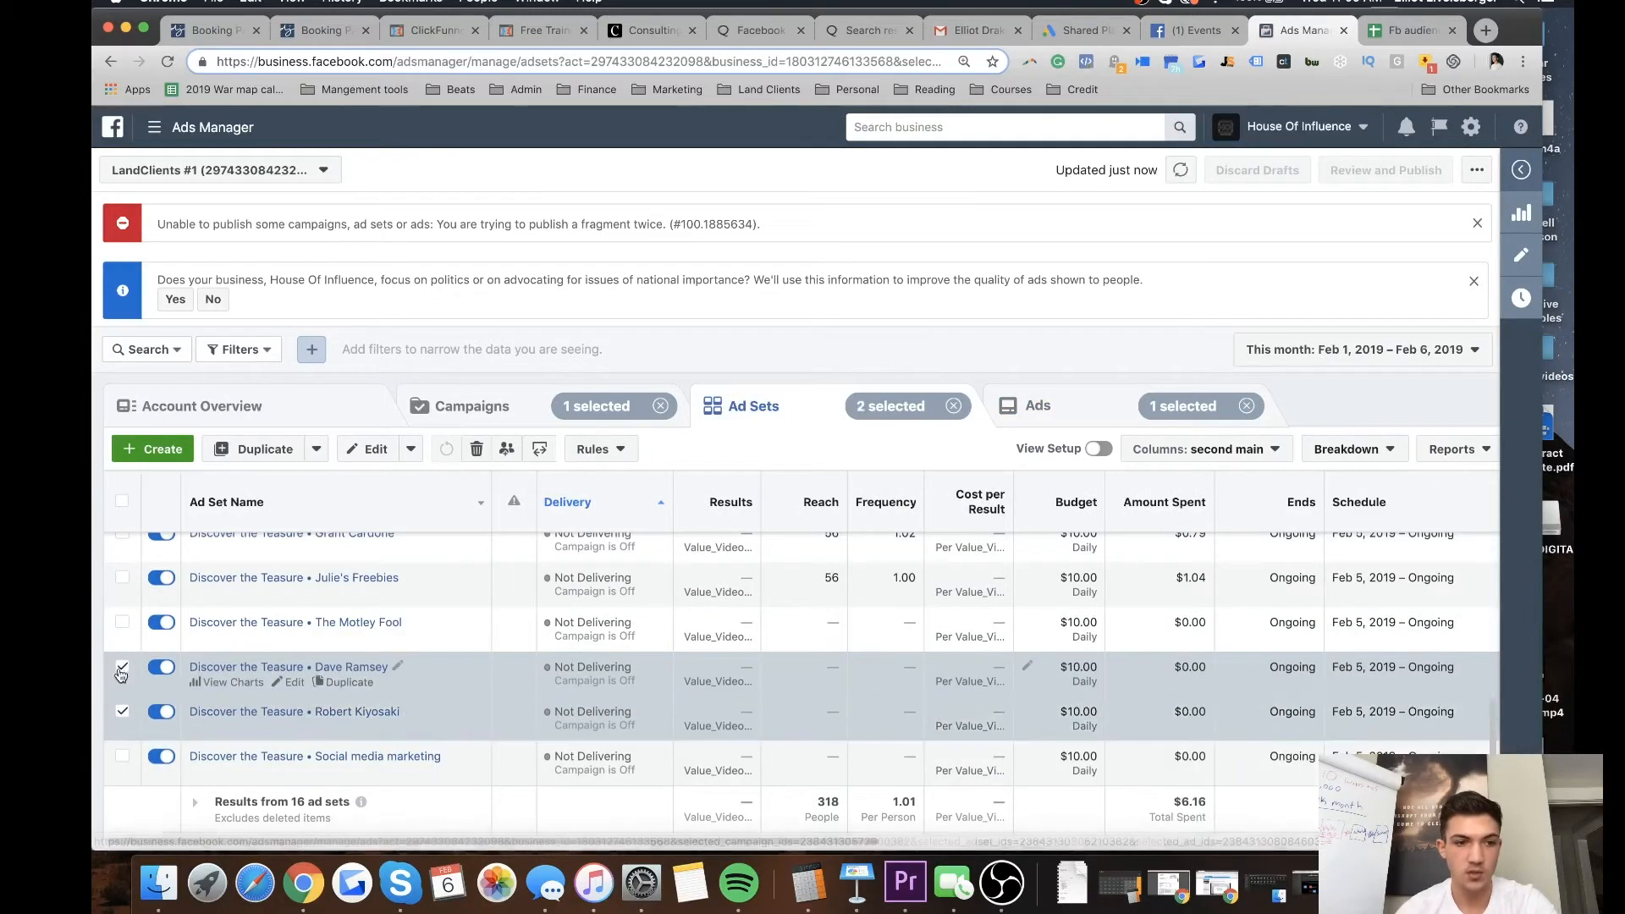
left_click(122, 666)
left_click(266, 711)
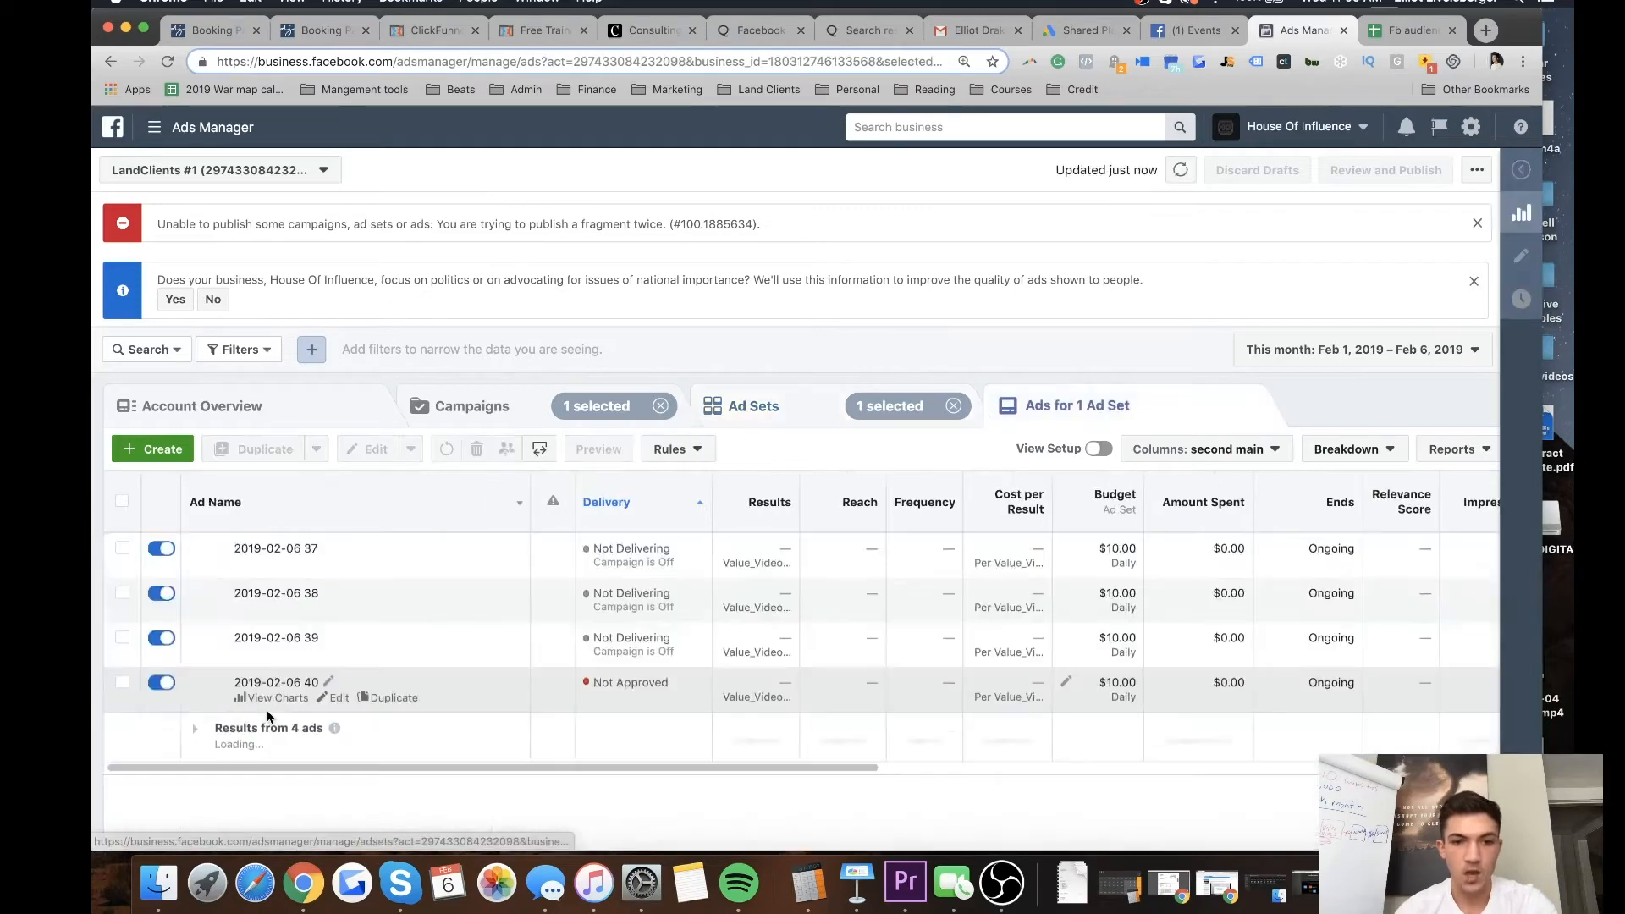
left_click(332, 698)
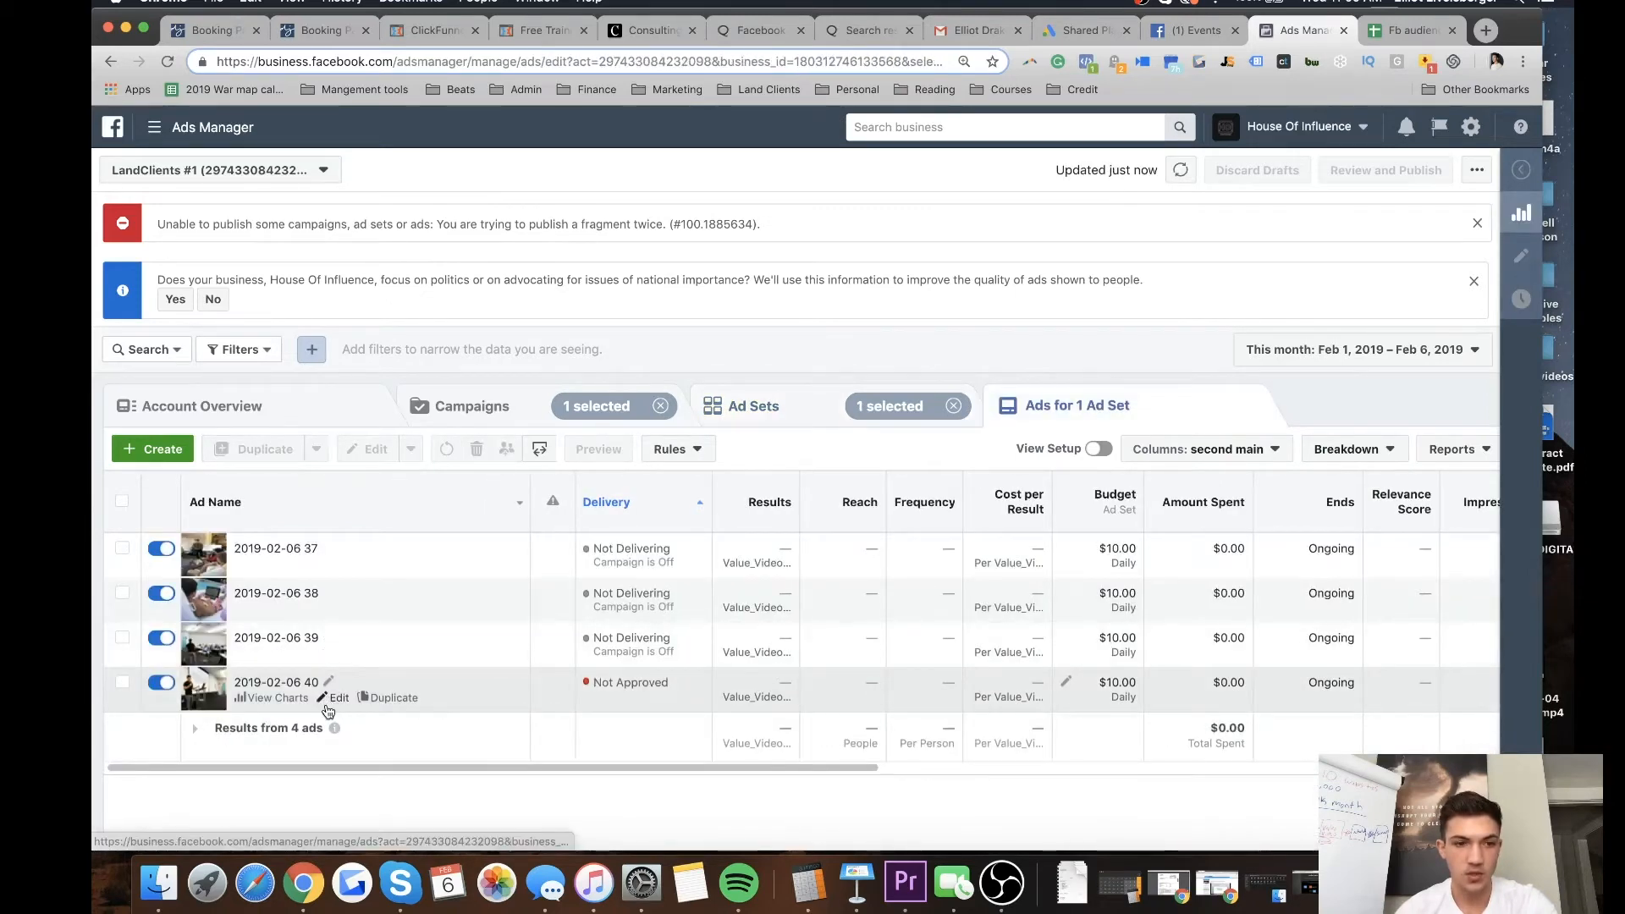
scroll(874, 641, "down", 3)
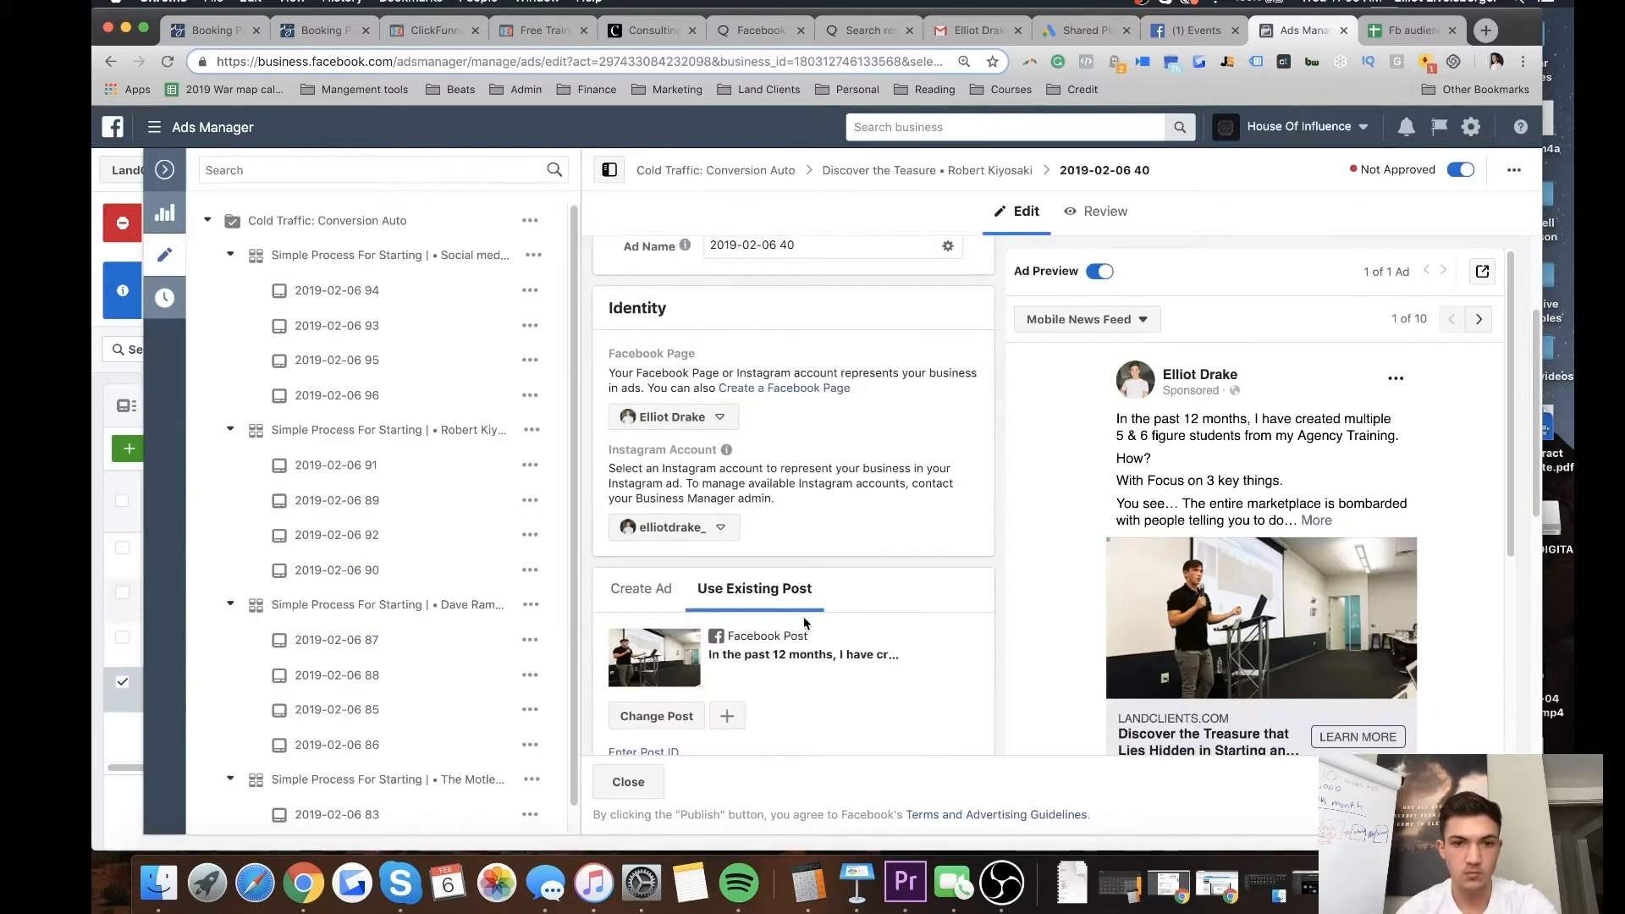
left_click(640, 588)
scroll(660, 584, "down", 3)
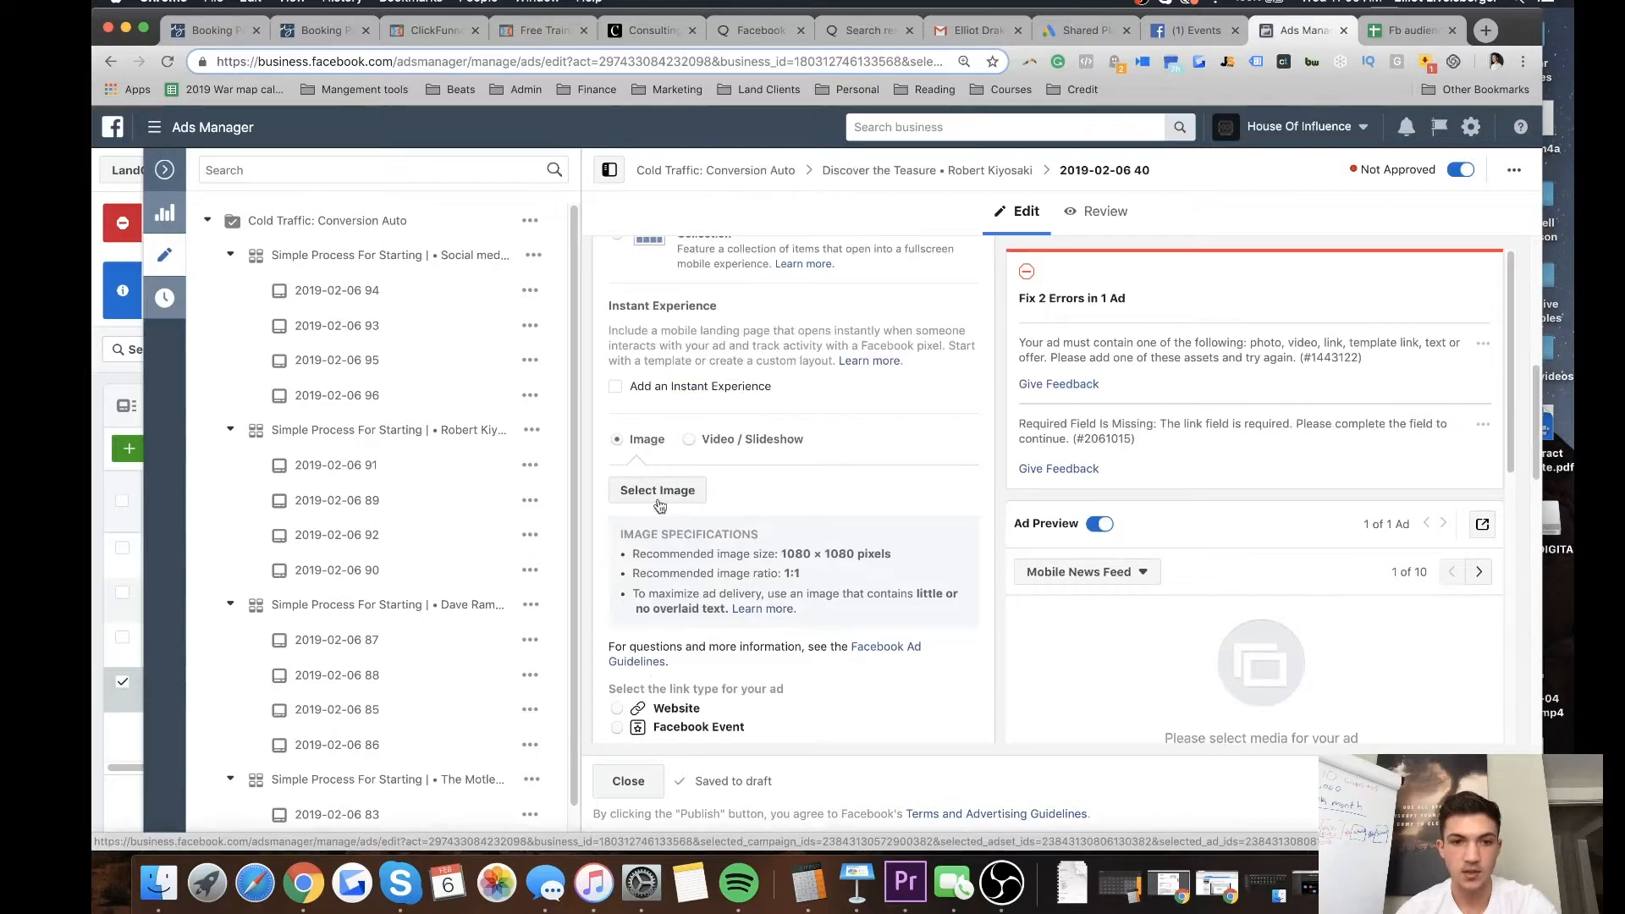
scroll(767, 356, "up", 3)
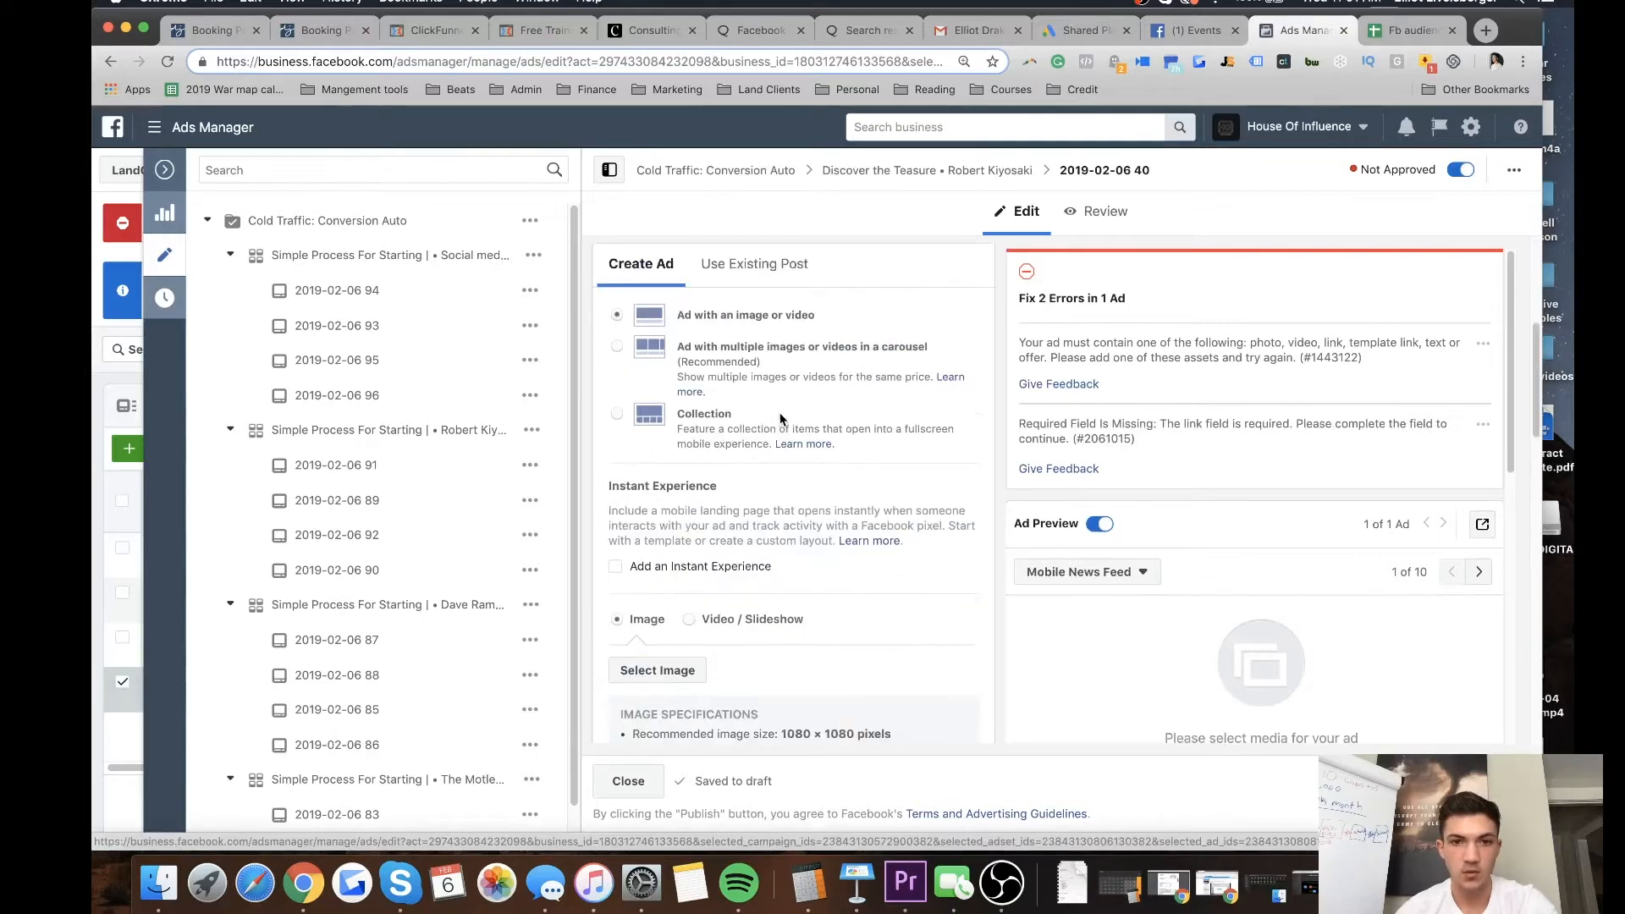
left_click(753, 263)
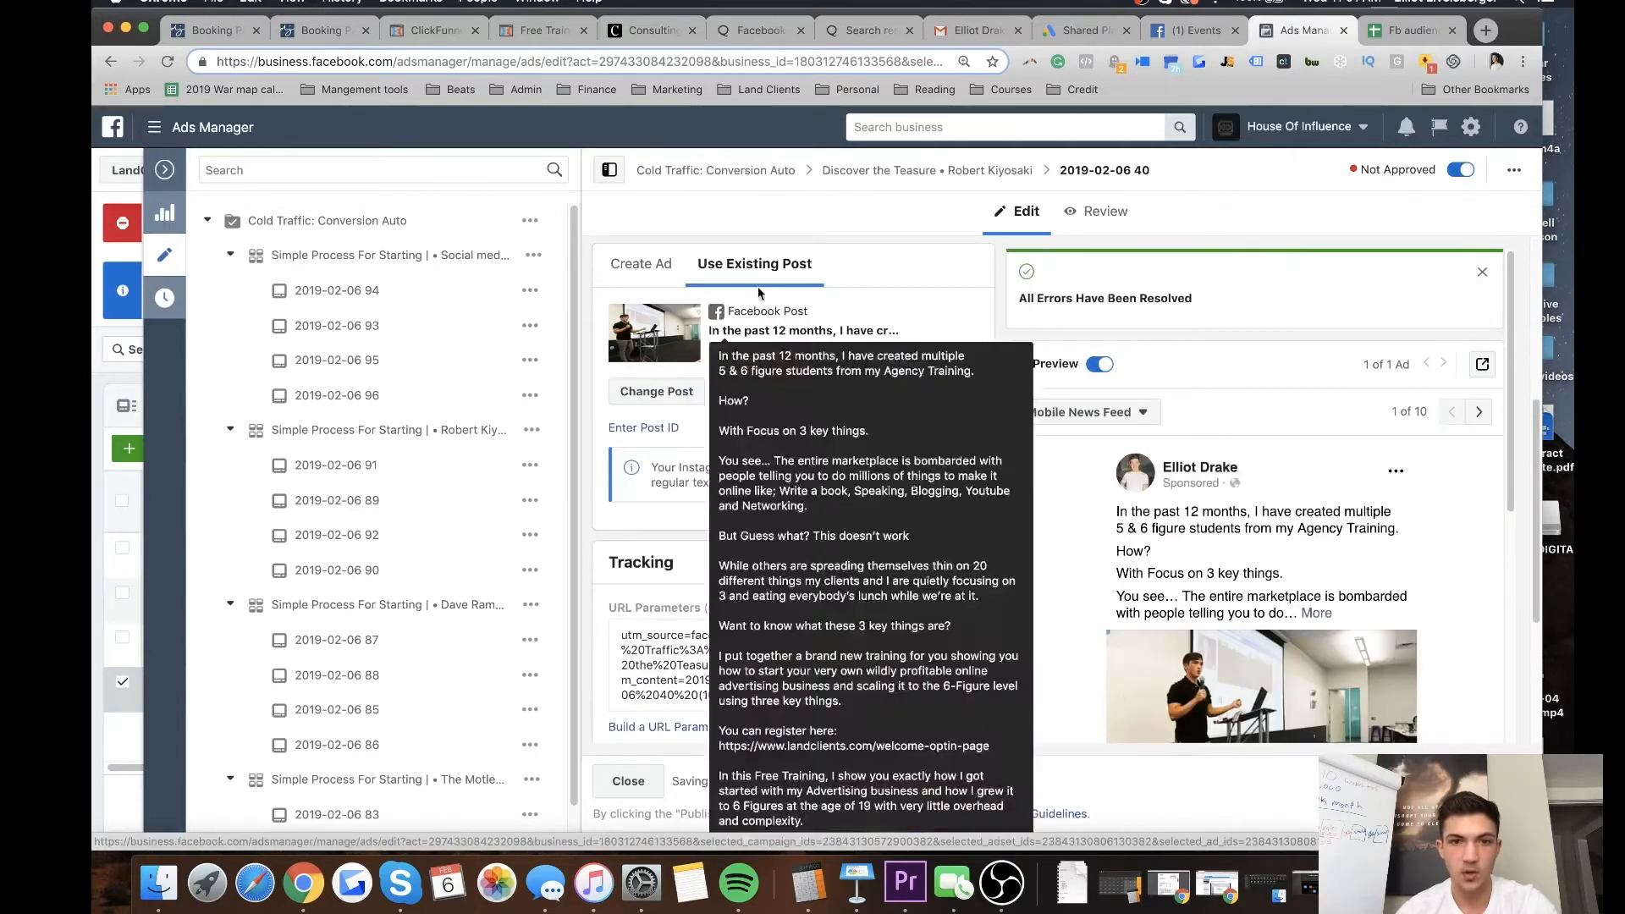
left_click(664, 269)
scroll(785, 579, "down", 6)
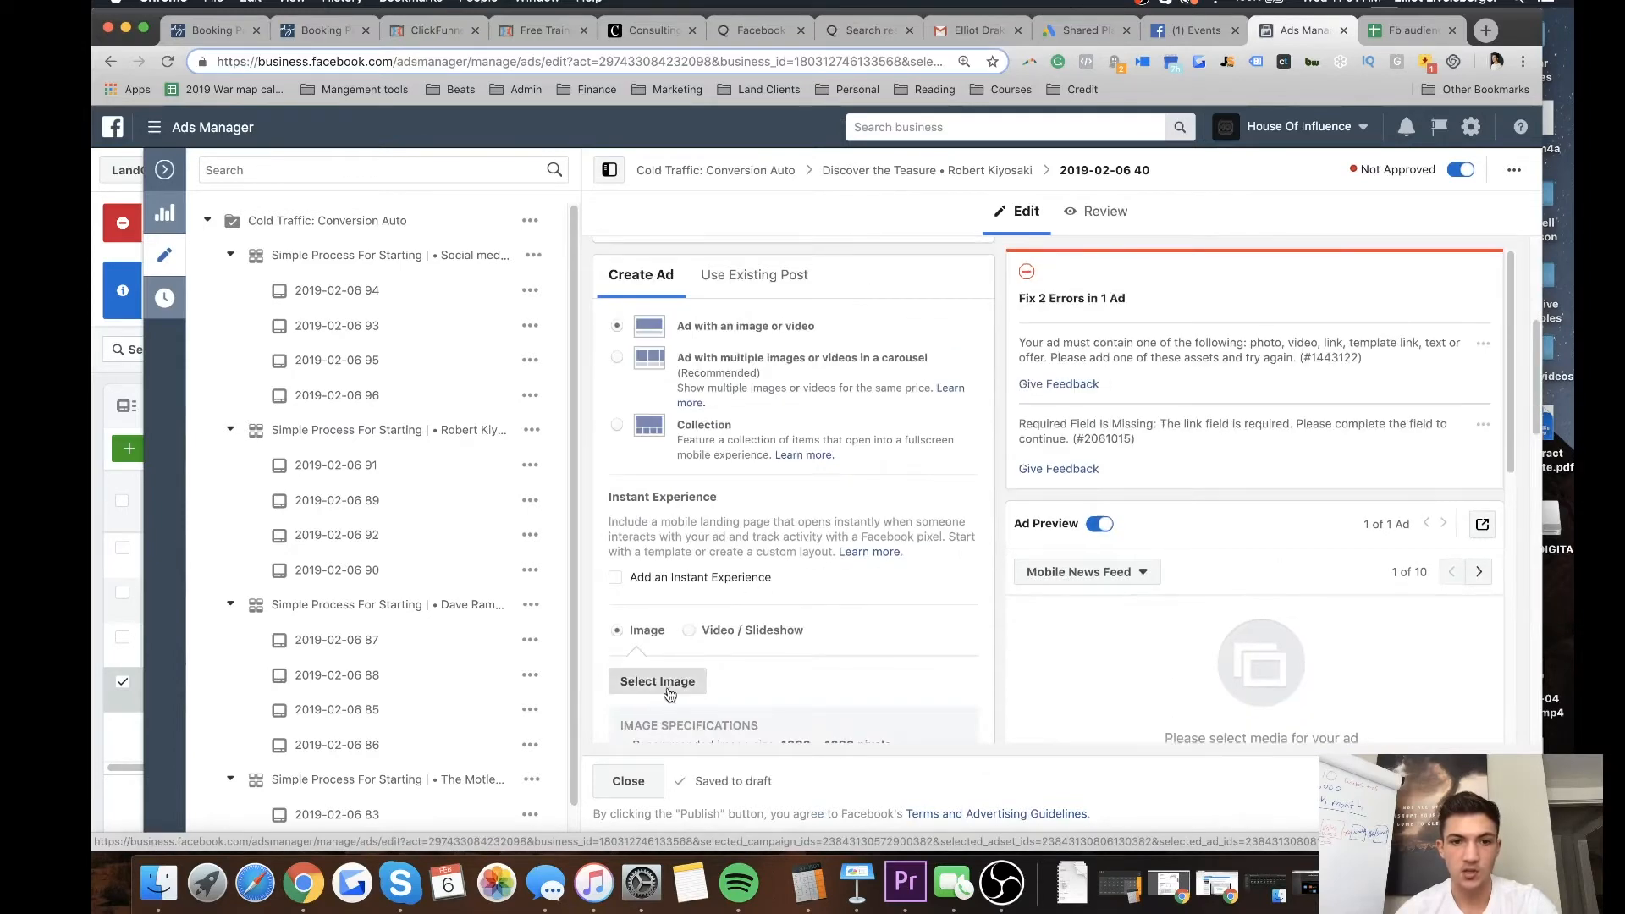
Add the 1200 × 800 account image of the speaker at the podium to the ad.
left_click(669, 691)
left_click(1023, 377)
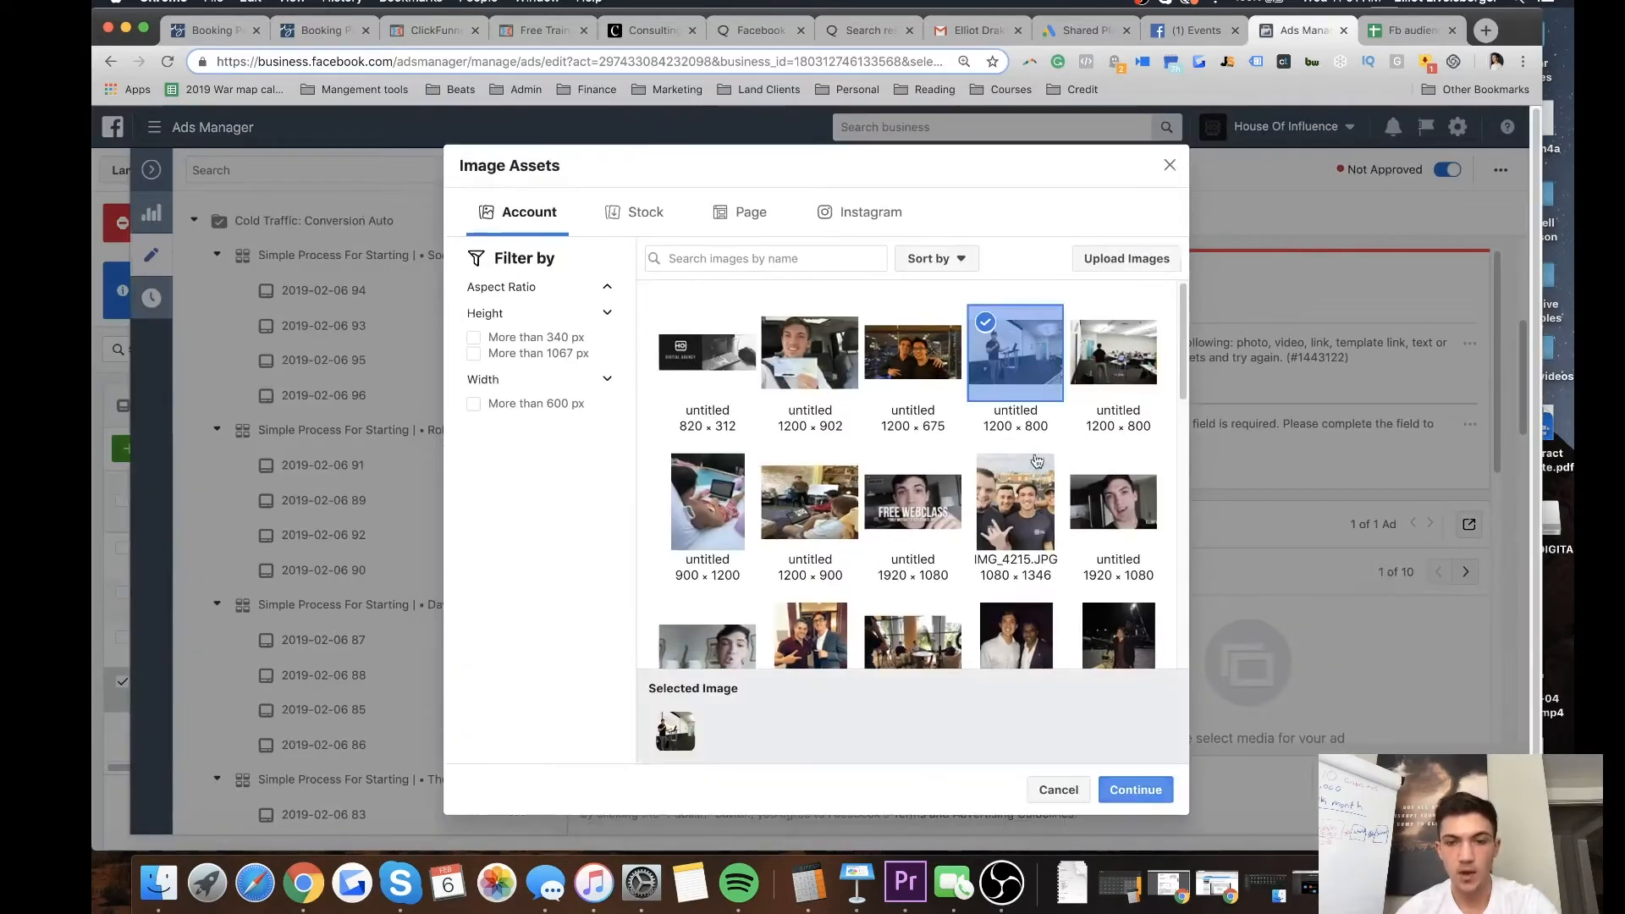
left_click(1135, 789)
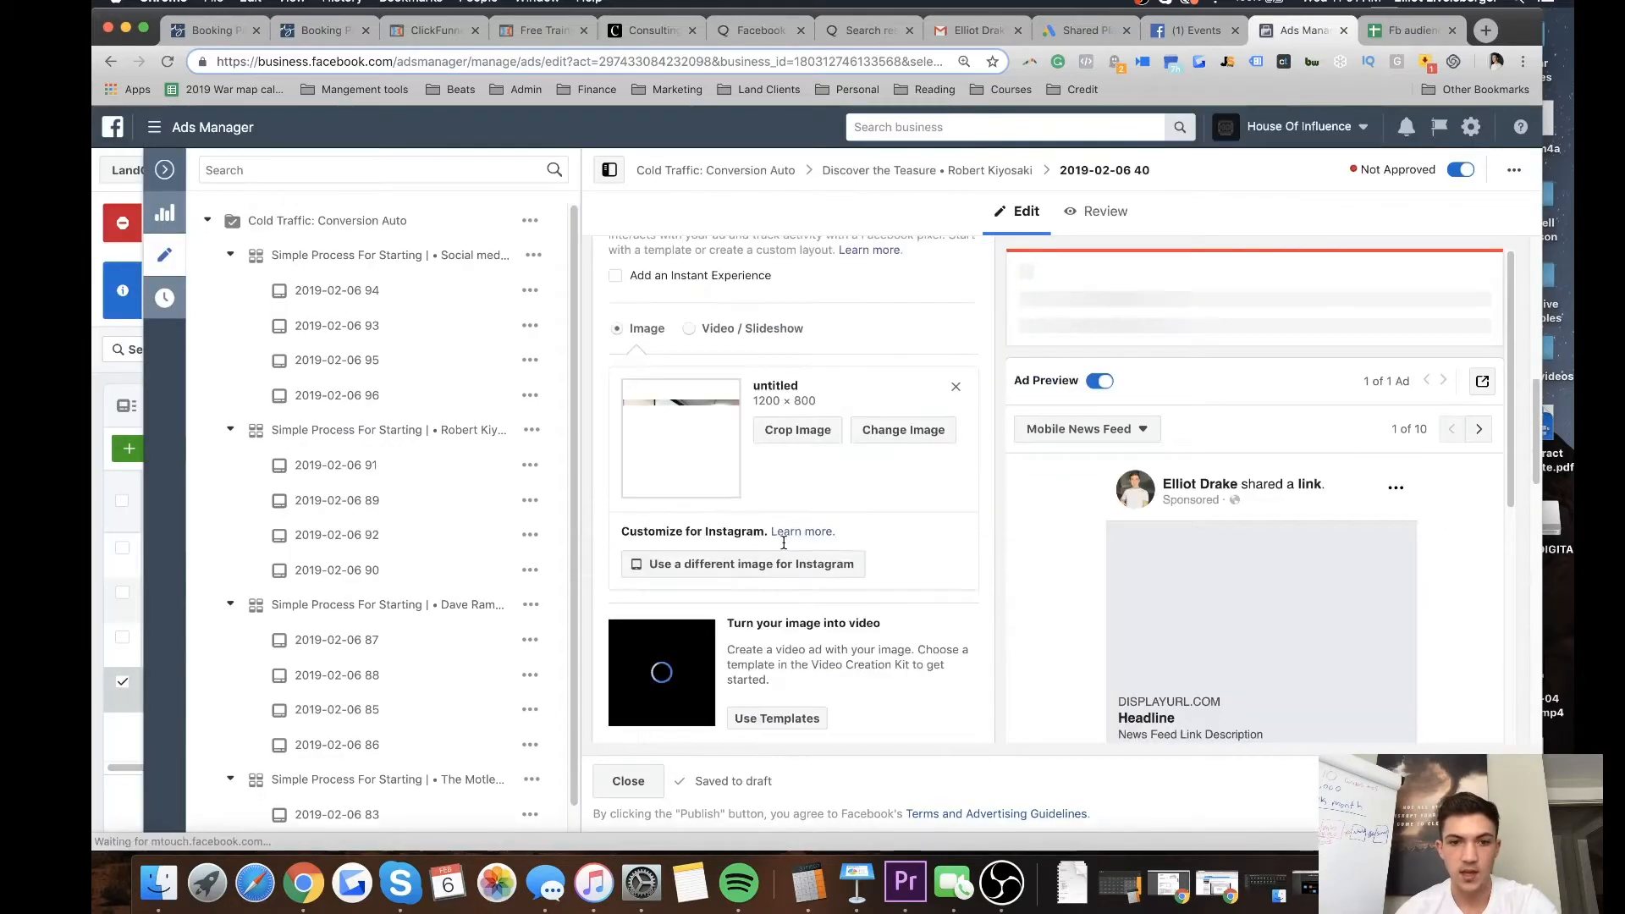
Set the ad's link type to Website and fill its text with the "In the past 12 months" copy from the spreadsheet.
scroll(783, 543, "down", 5)
left_click(764, 533)
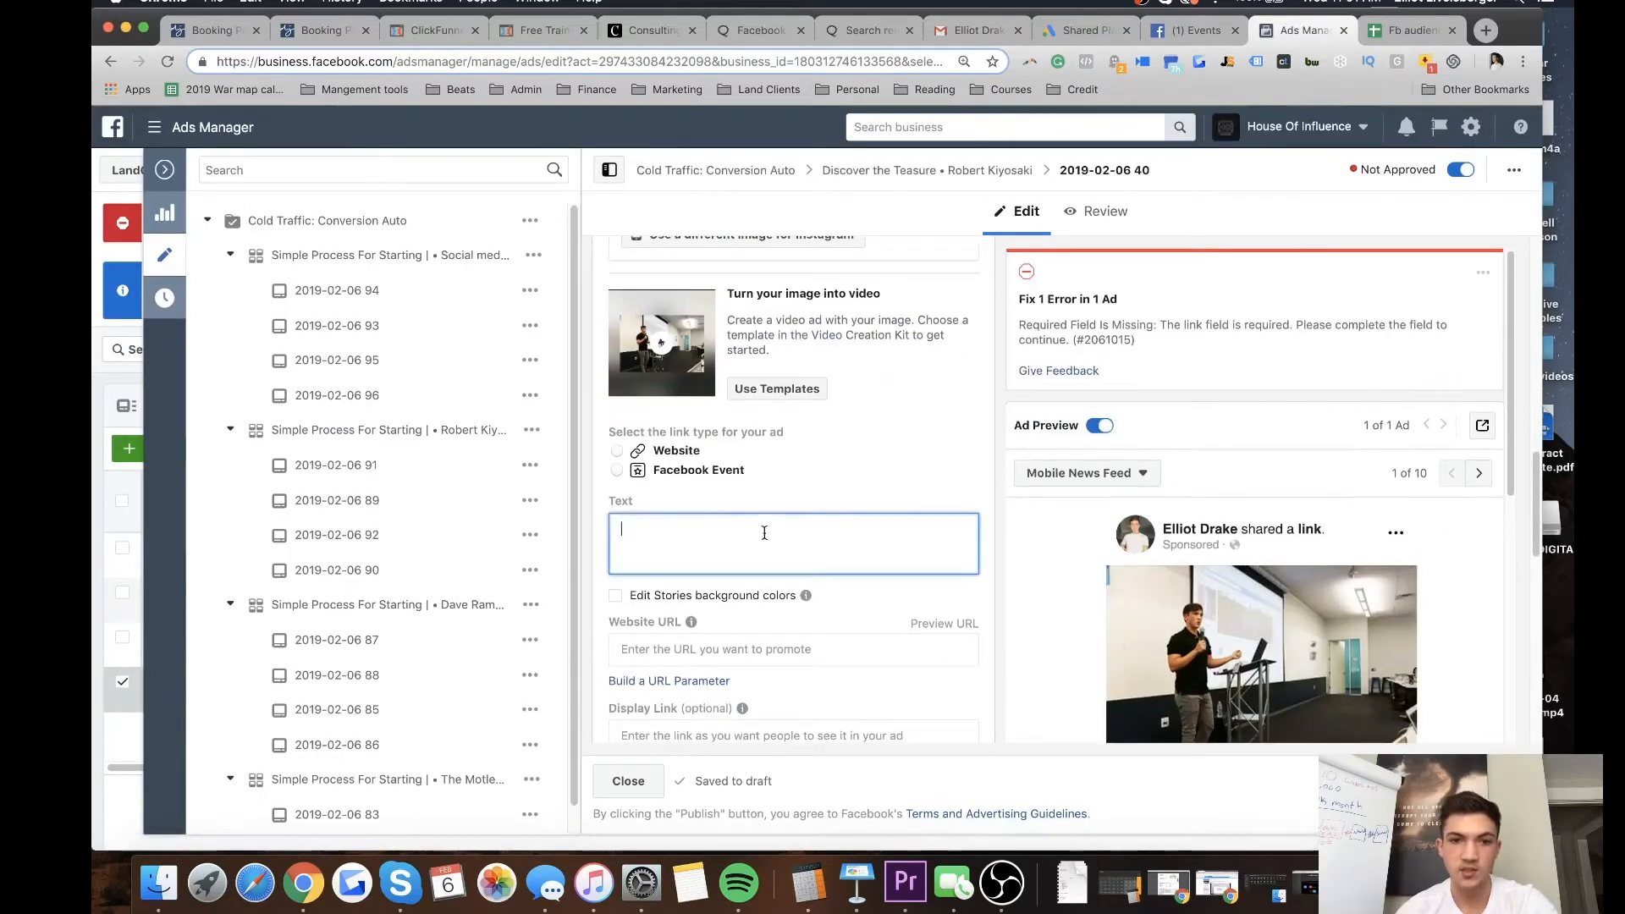
left_click(617, 451)
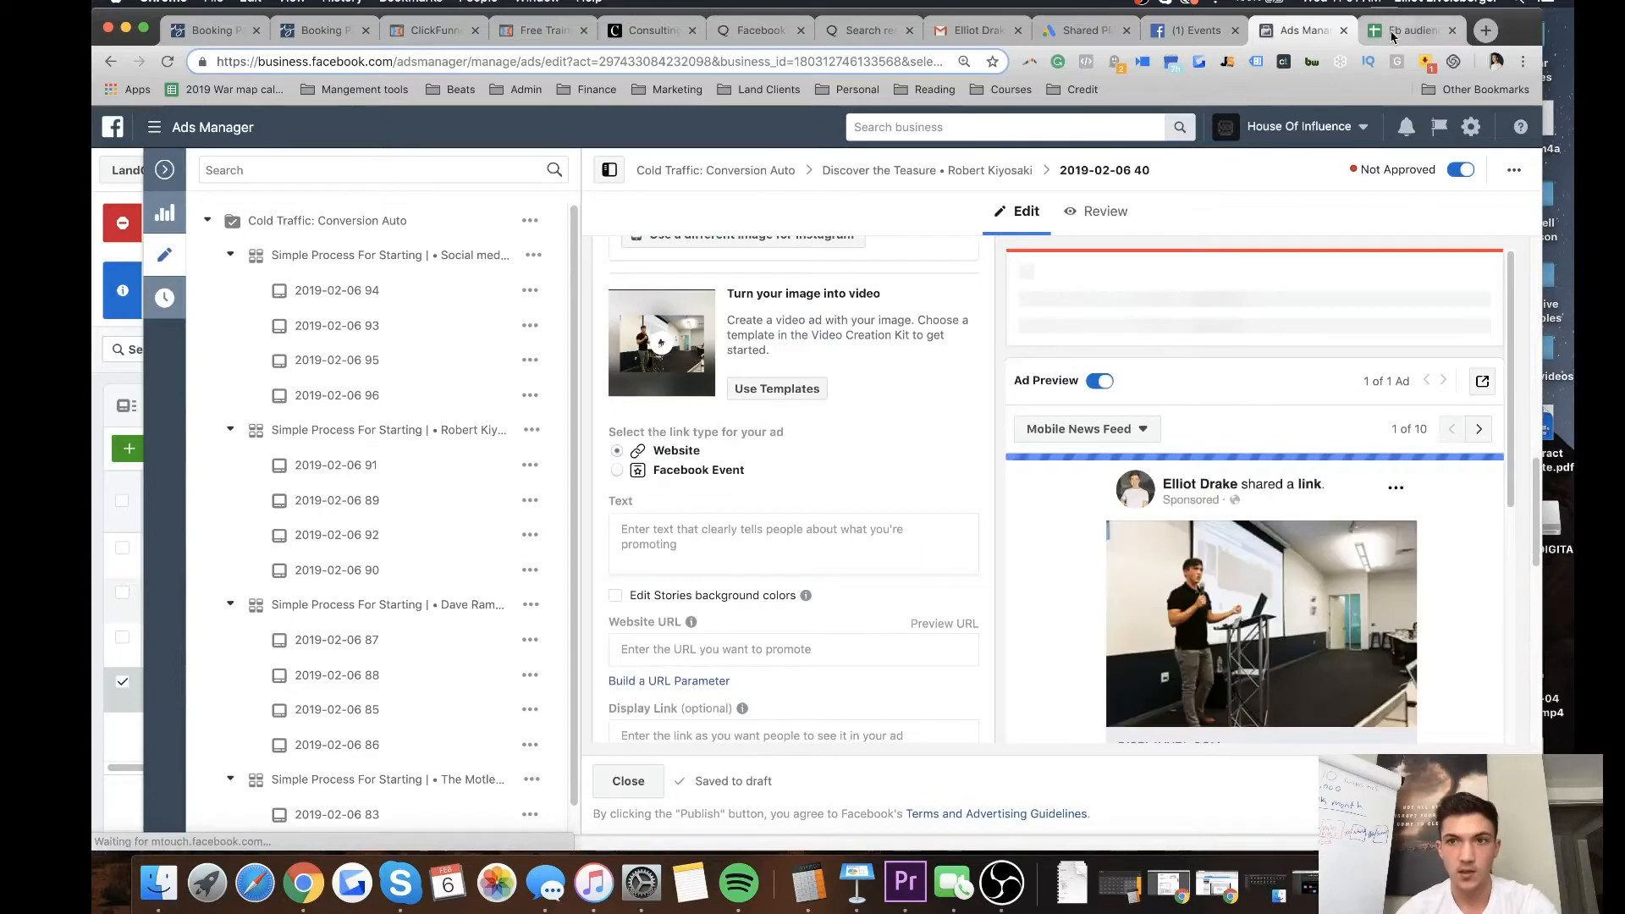
left_click(1392, 32)
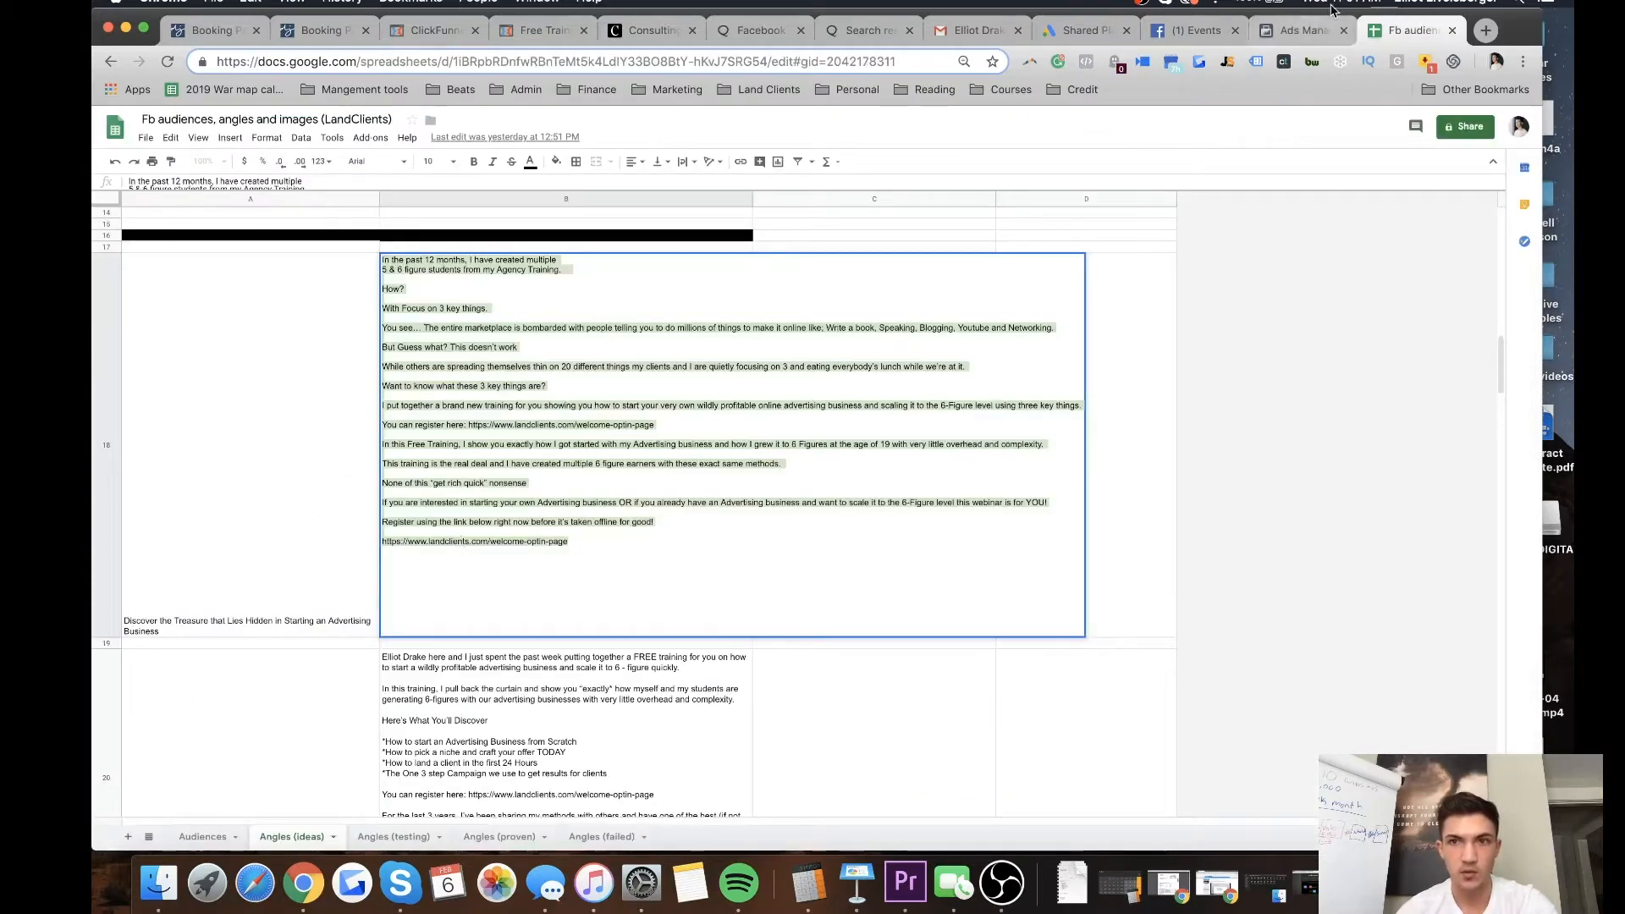
left_click(1294, 30)
left_click(651, 537)
key("super+v")
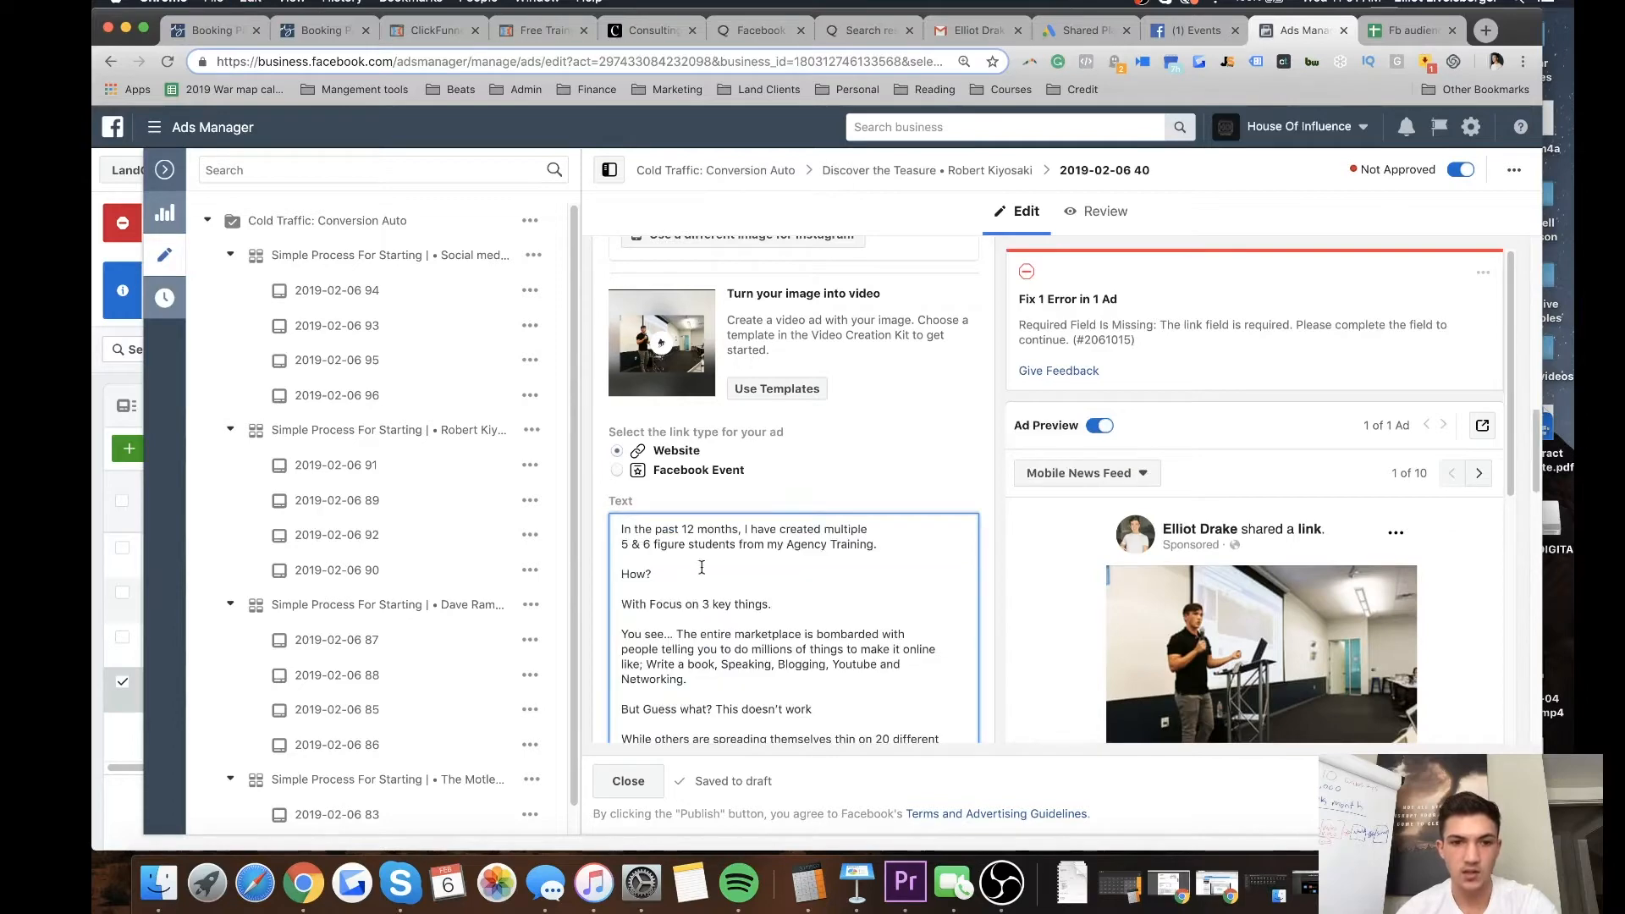
scroll(702, 568, "down", 6)
left_click_drag(905, 682, 623, 681)
key("cmd+c")
left_click(809, 697)
scroll(809, 699, "down", 5)
left_click(689, 410)
key("cmd+v")
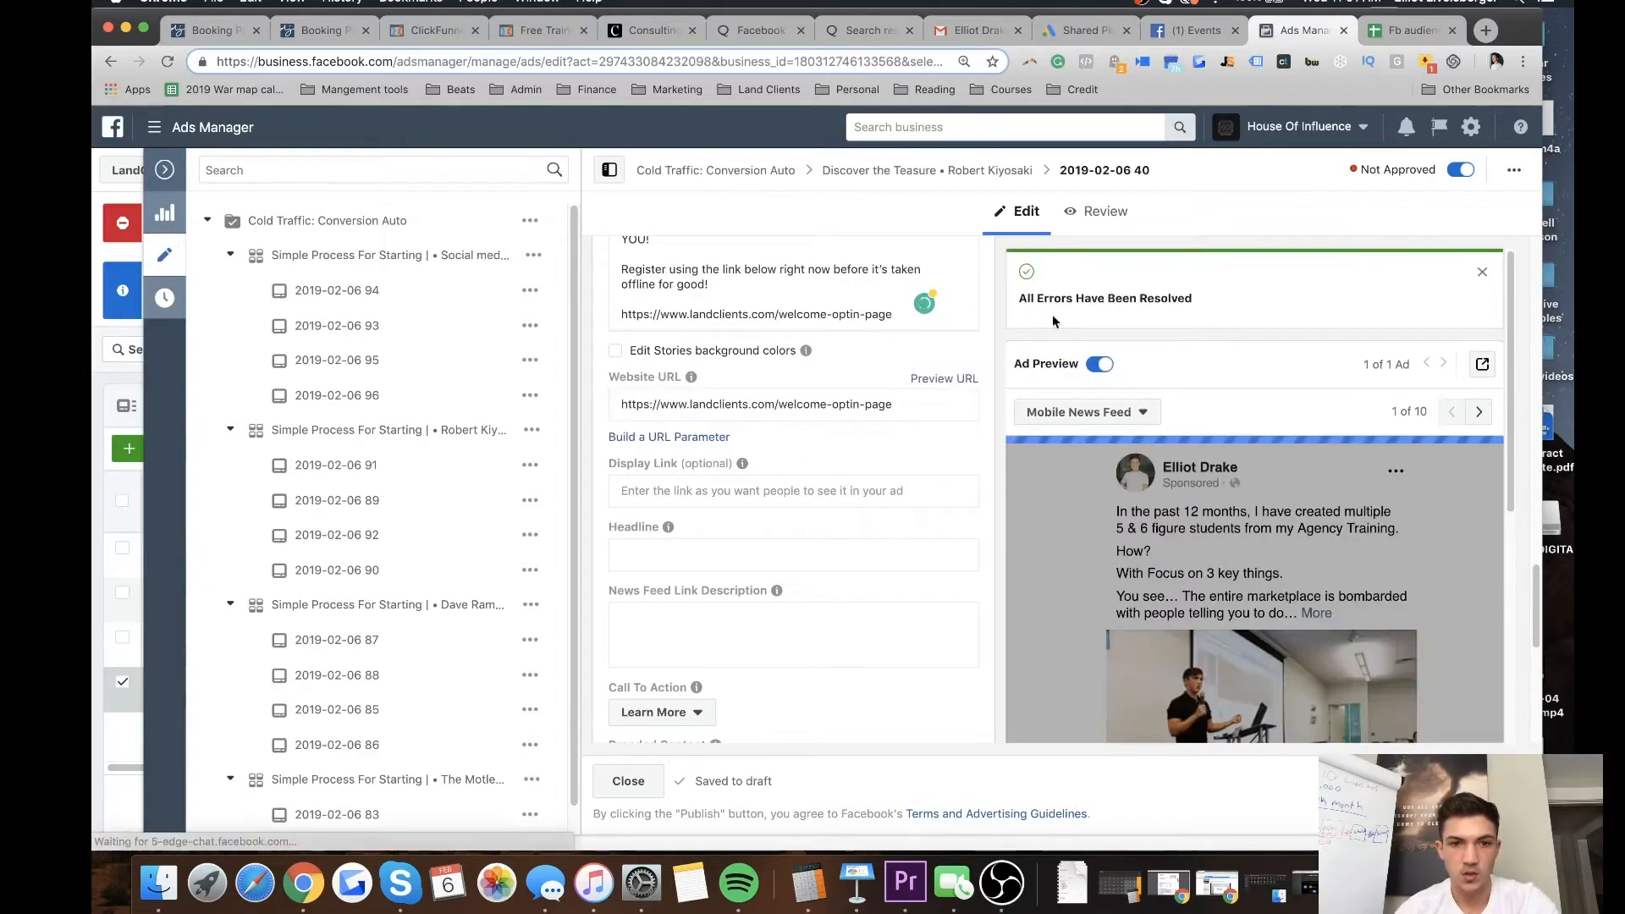
Copy "Discover the Treasure that Lies Hidden in Starting an Advertising Business" from the spreadsheet into the ad's headline.
left_click(1411, 30)
double_click(287, 561)
left_click_drag(127, 261, 374, 271)
key("super+c")
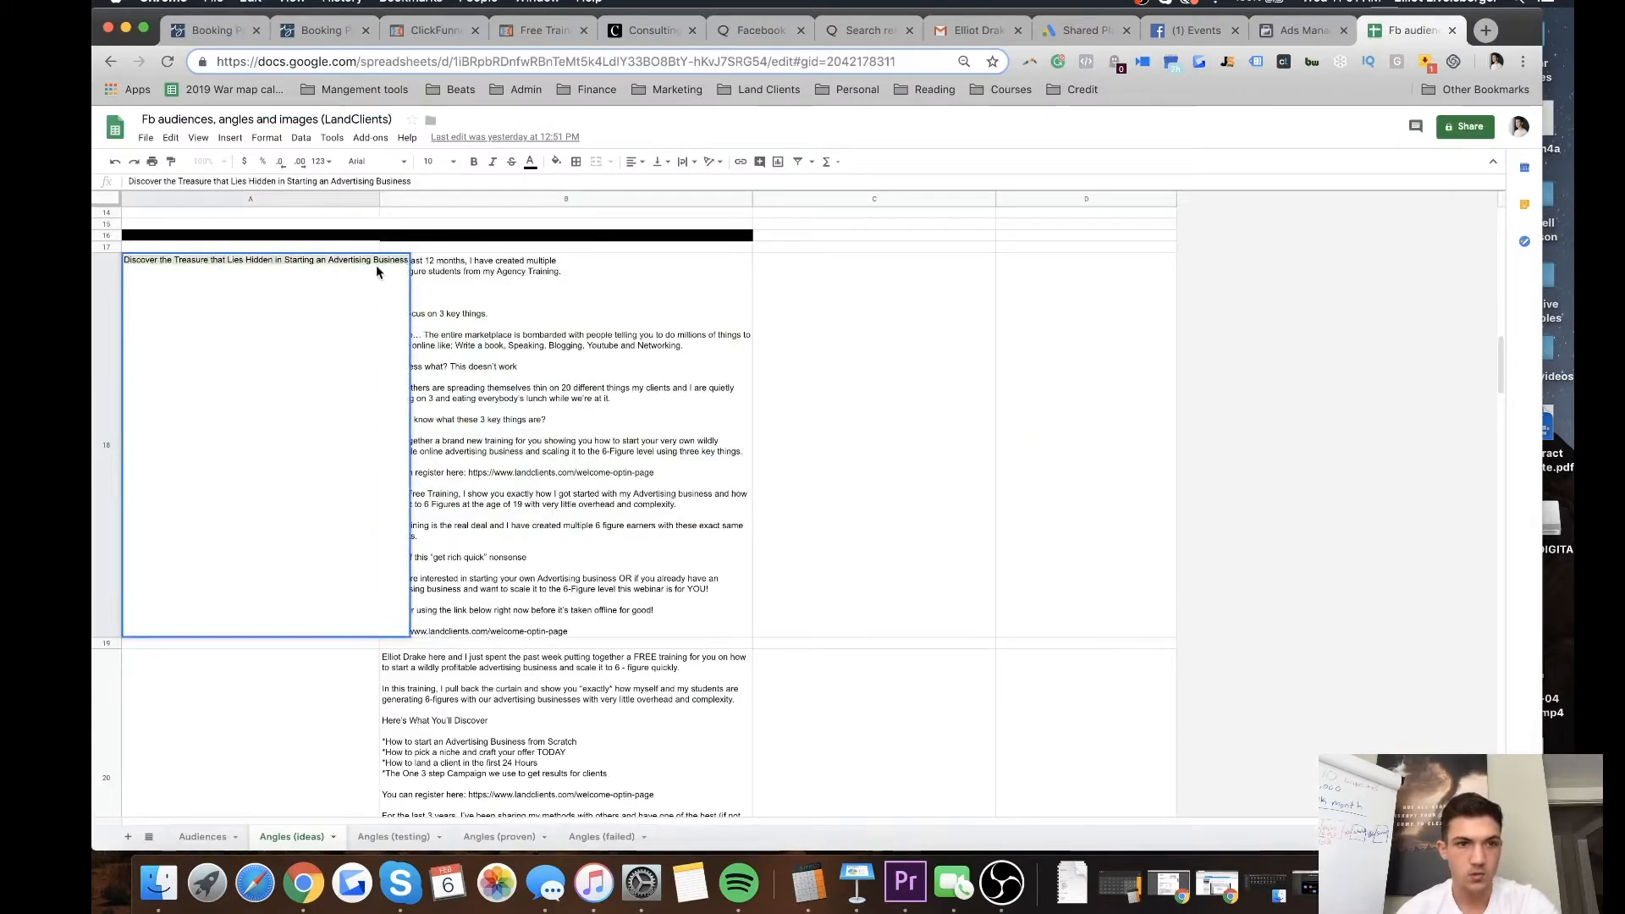
left_click(1297, 32)
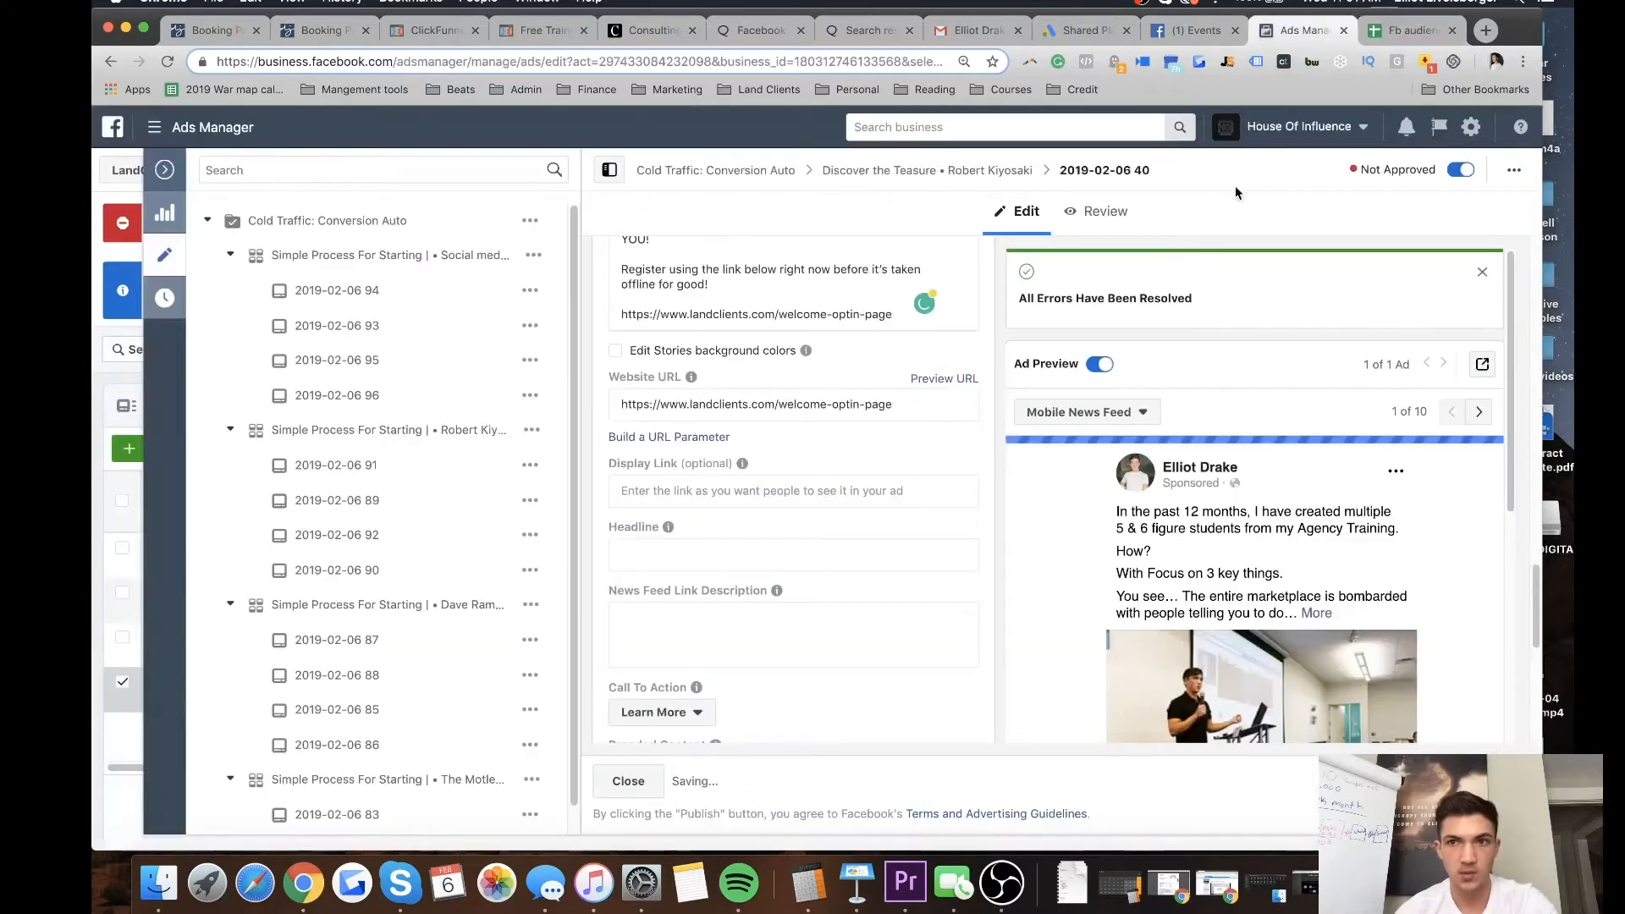
left_click(664, 561)
key("super+v")
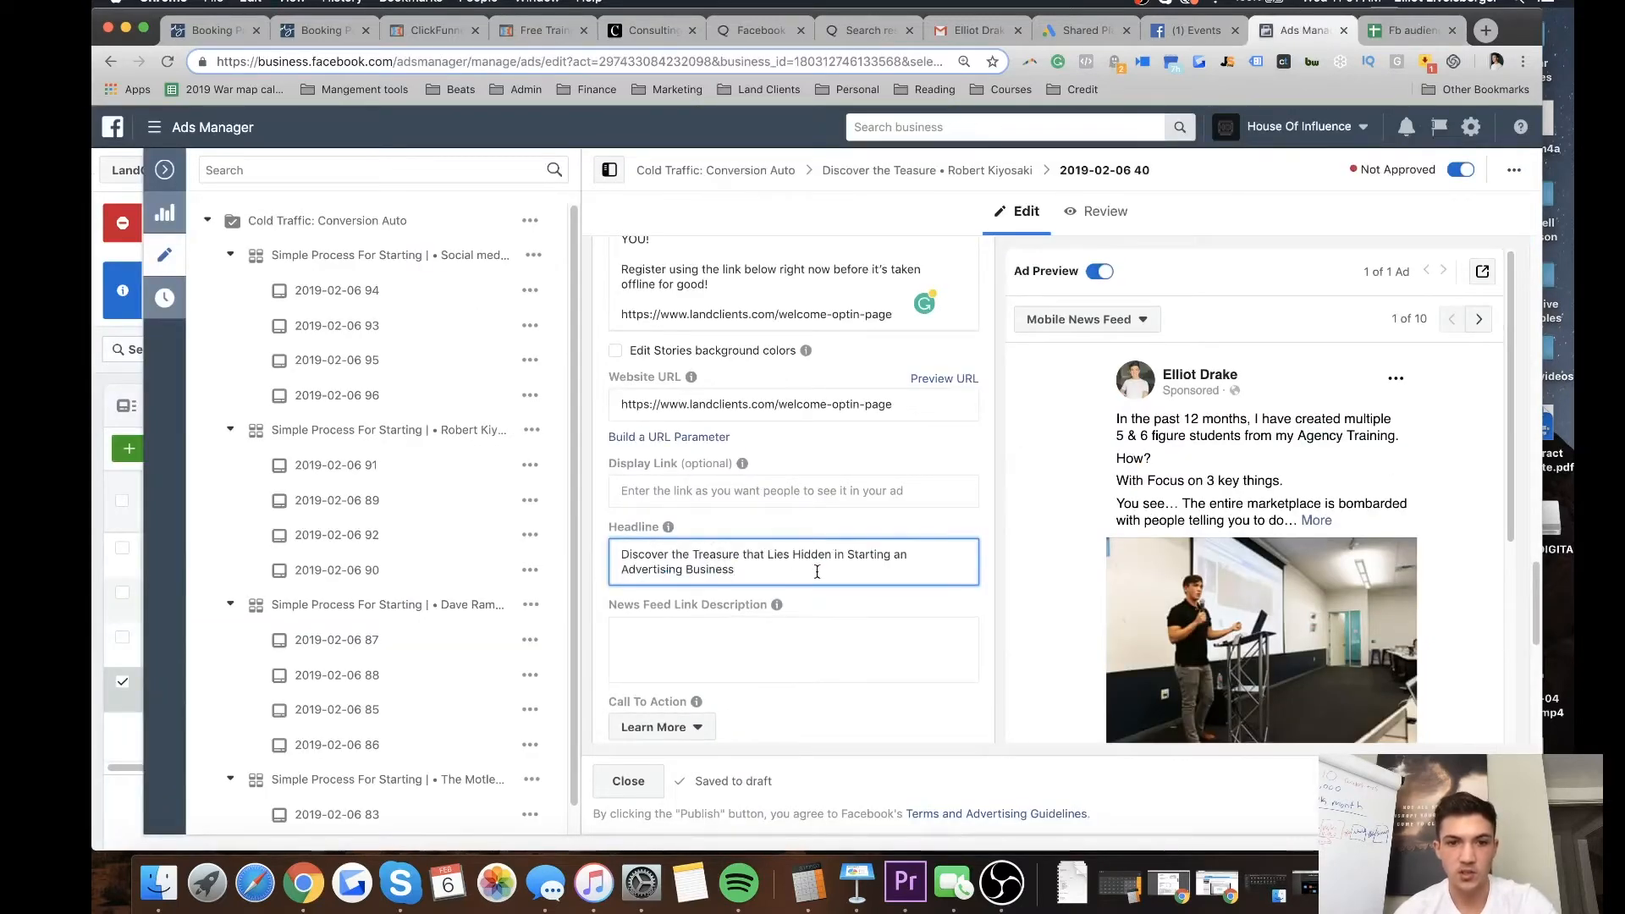
left_click(834, 608)
left_click(1410, 31)
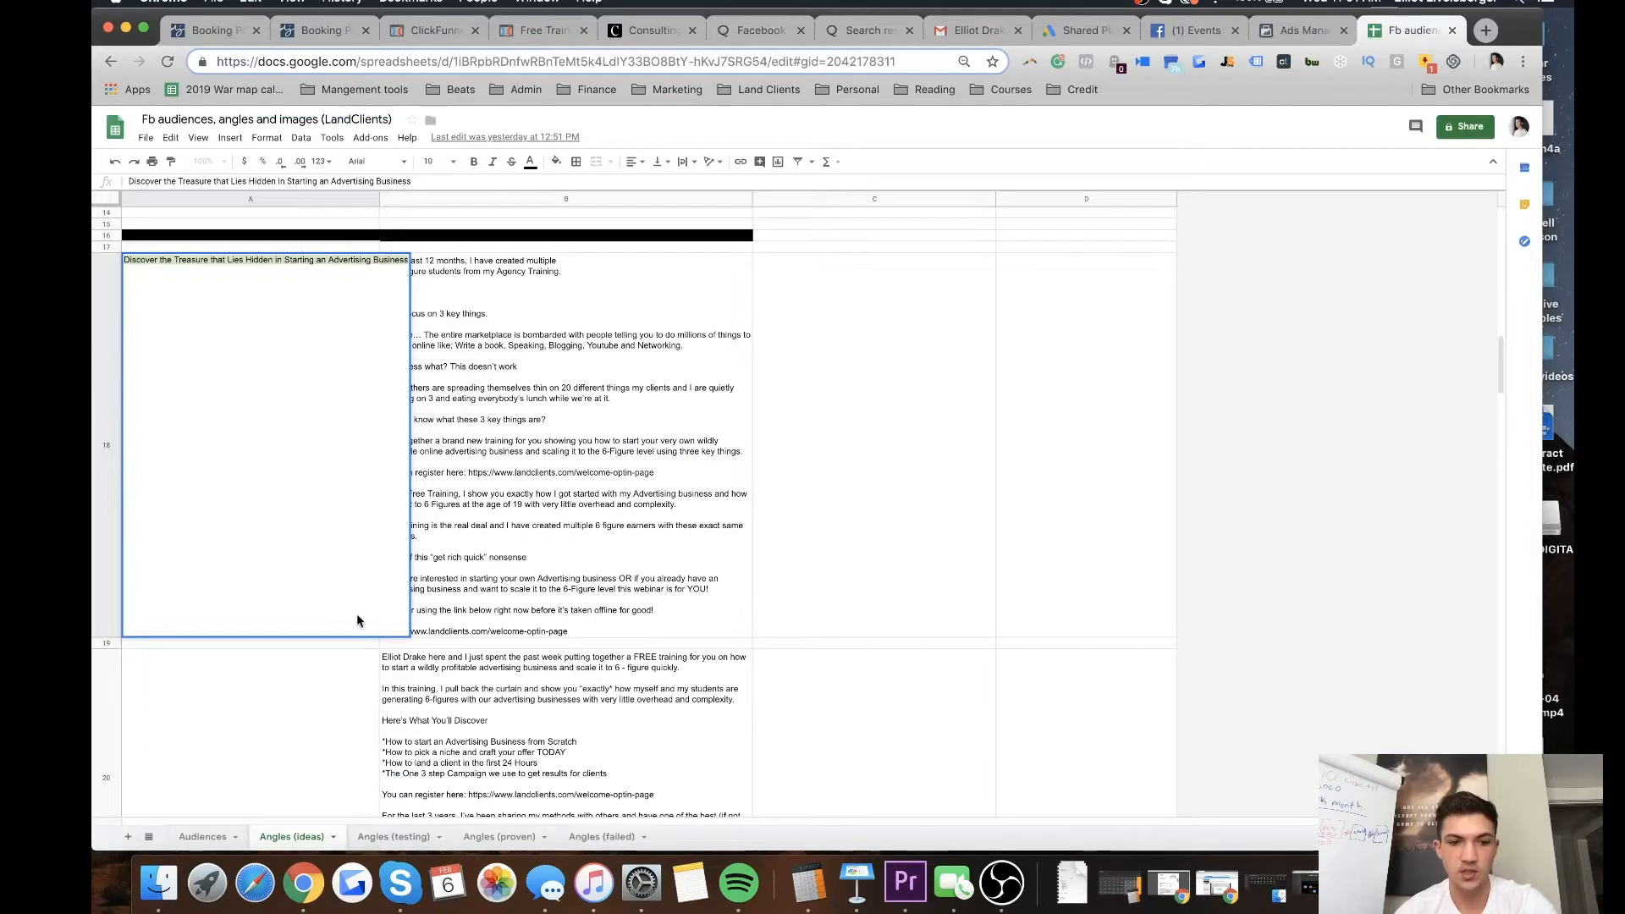
left_click(1299, 32)
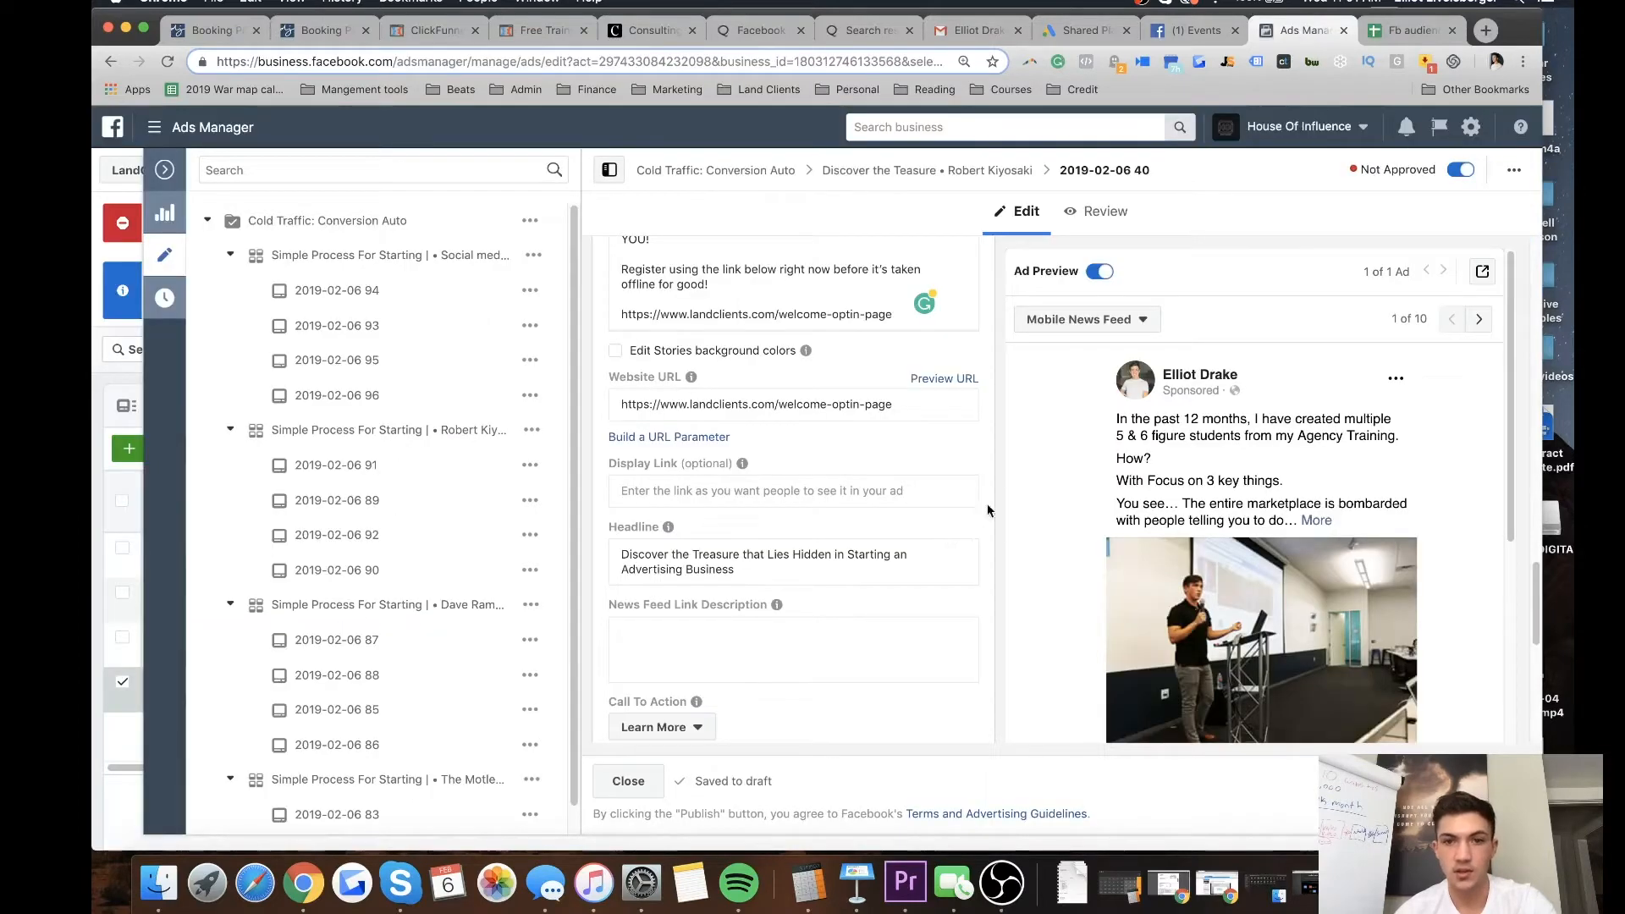
scroll(774, 660, "down", 5)
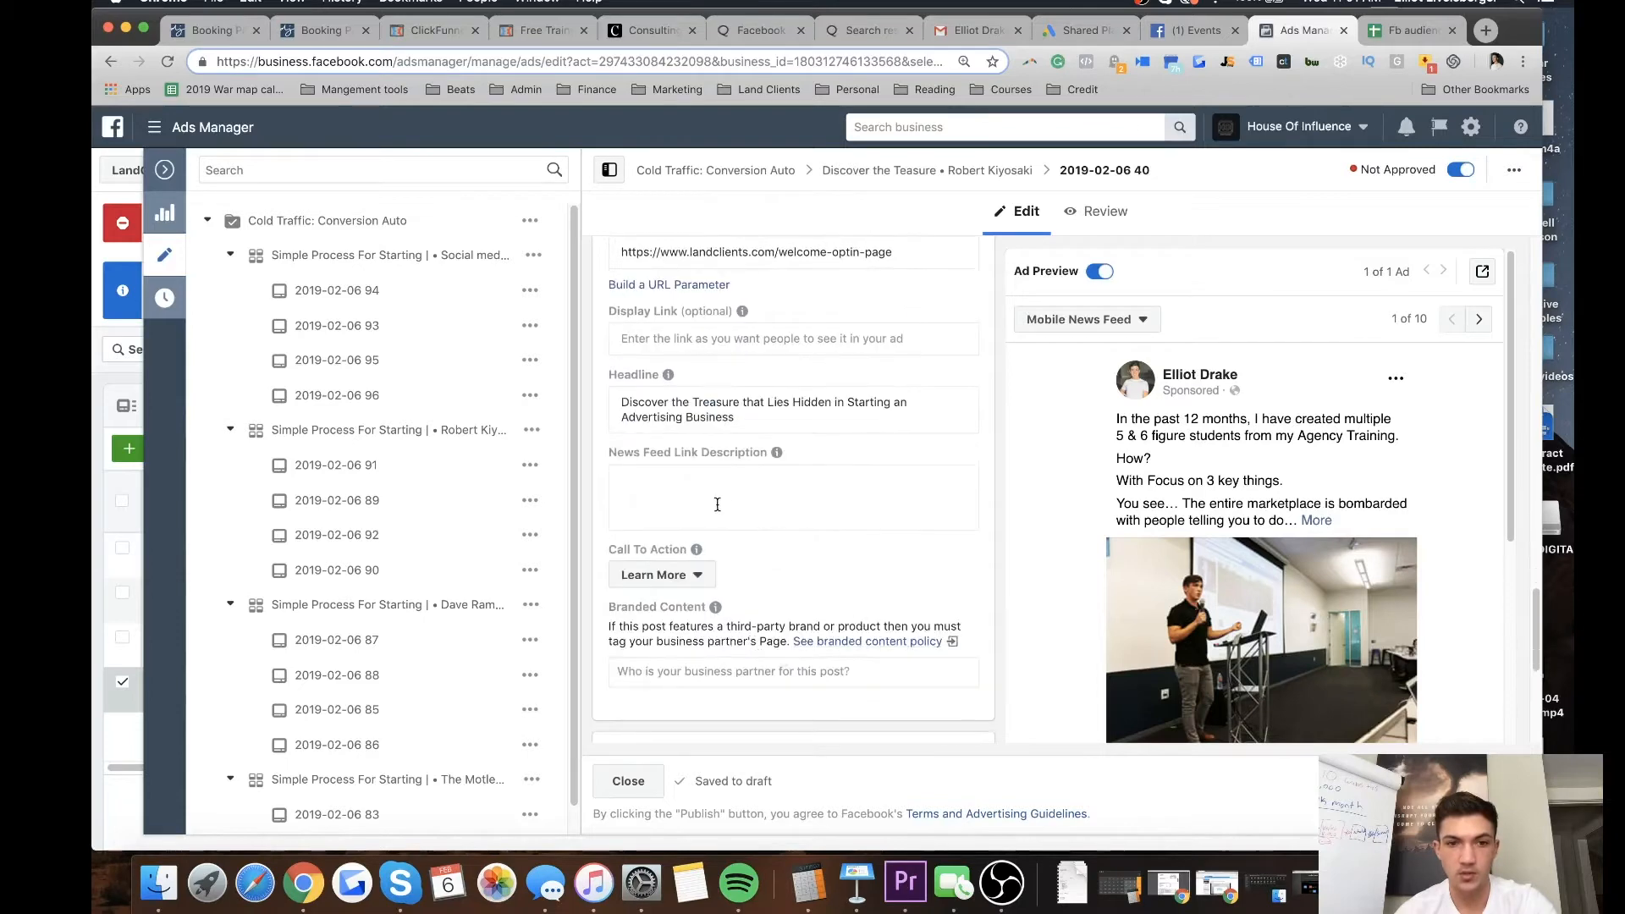
scroll(793, 572, "up", 20)
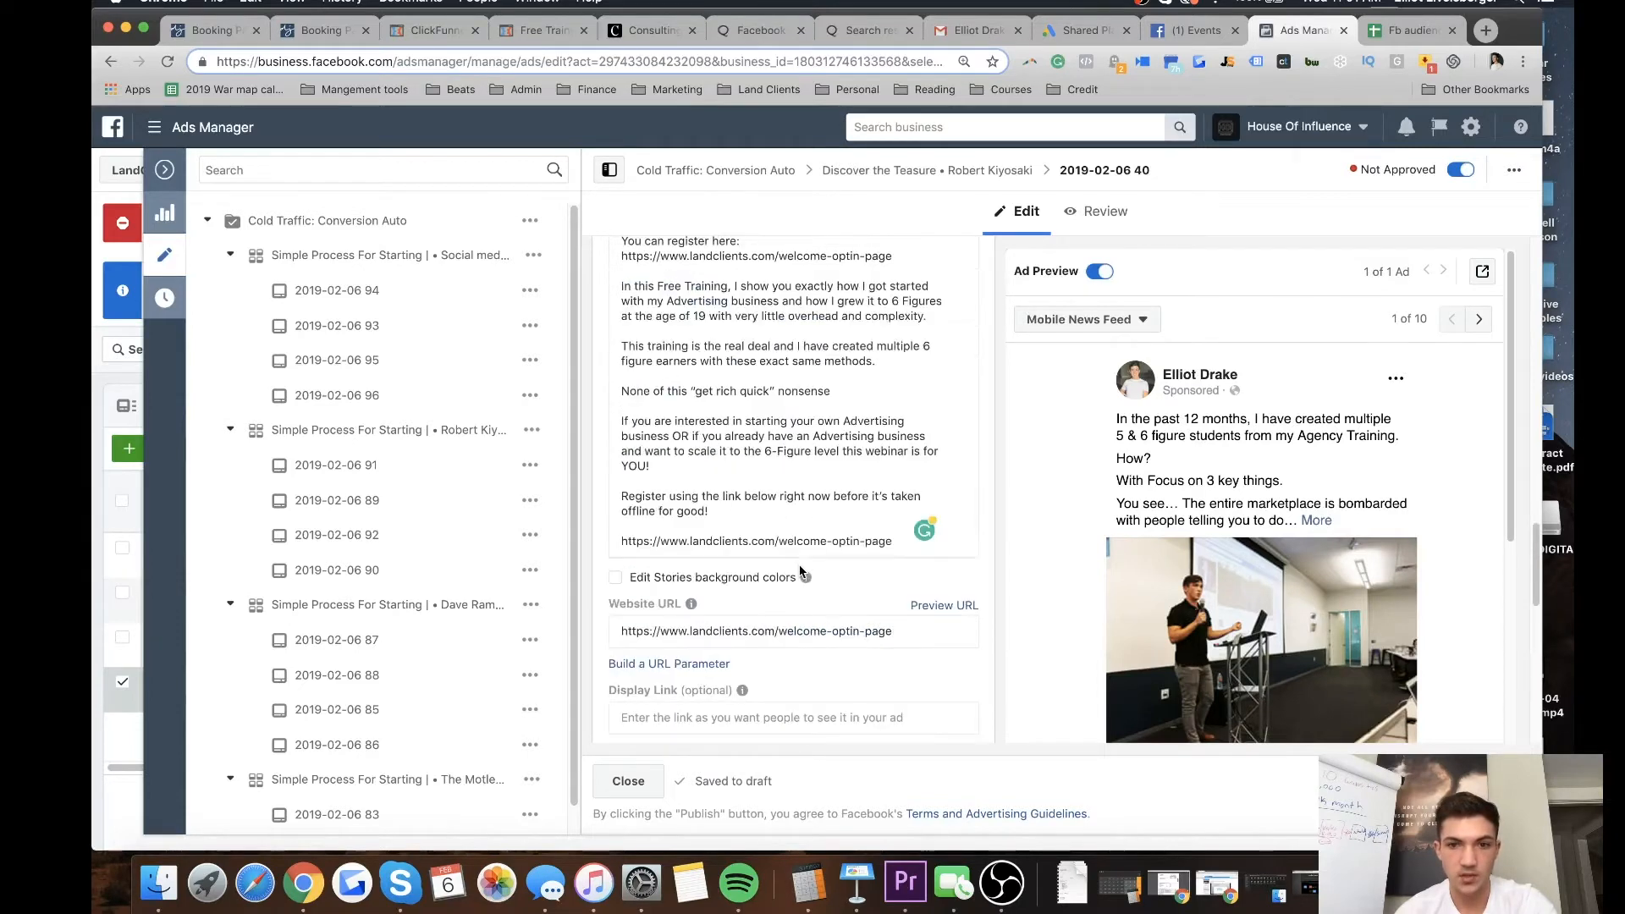
scroll(825, 599, "down", 20)
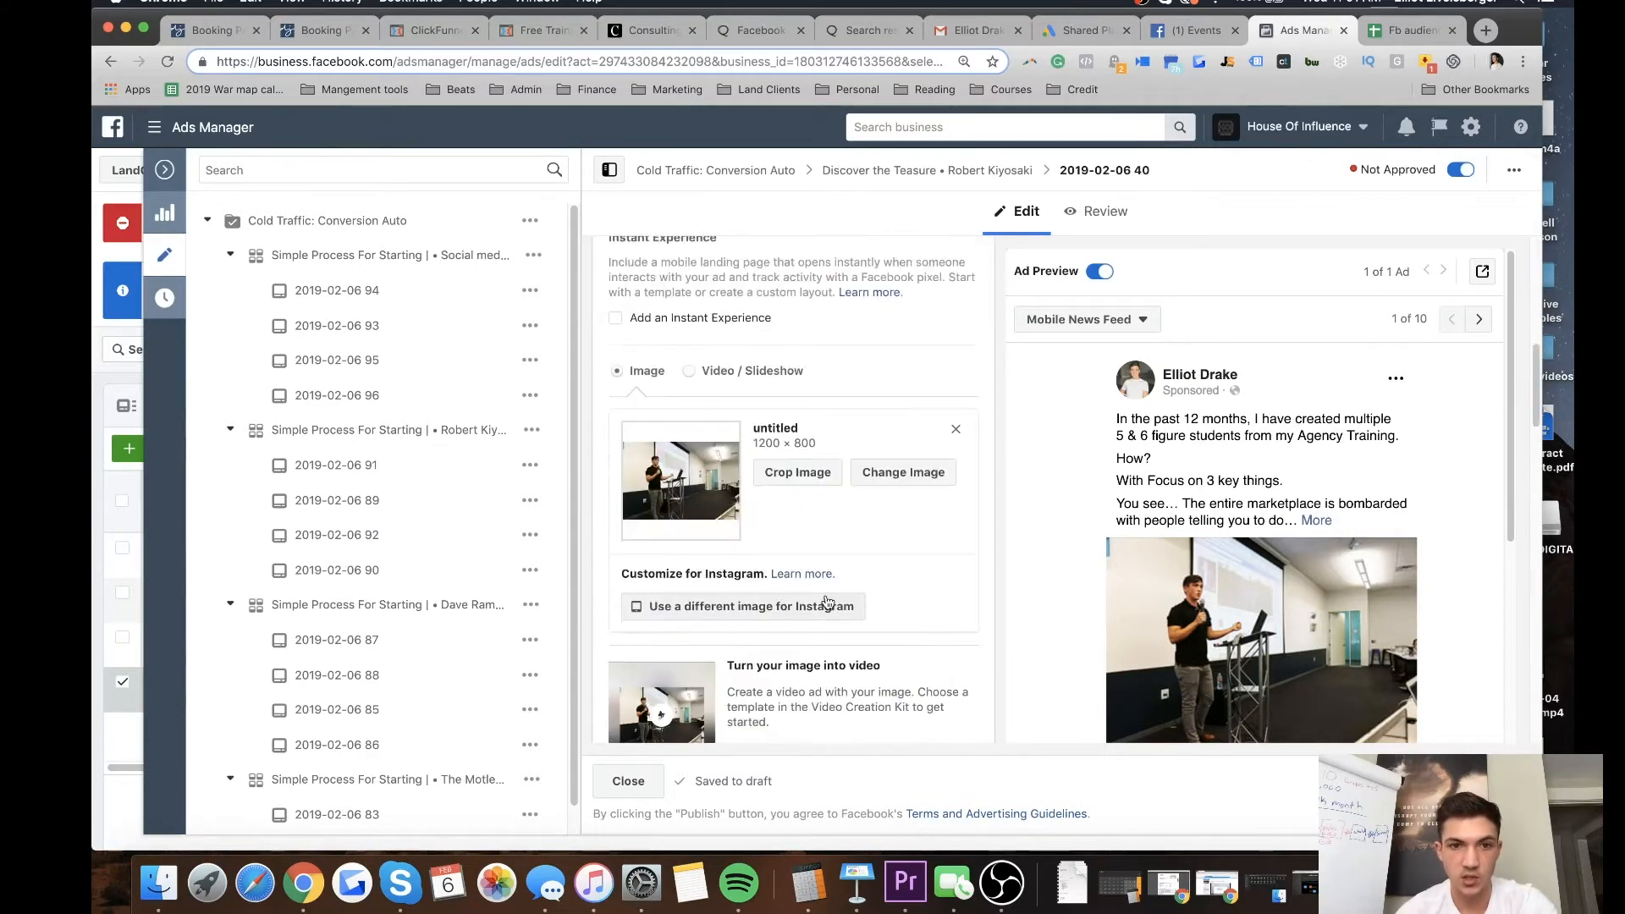
scroll(826, 600, "down", 2)
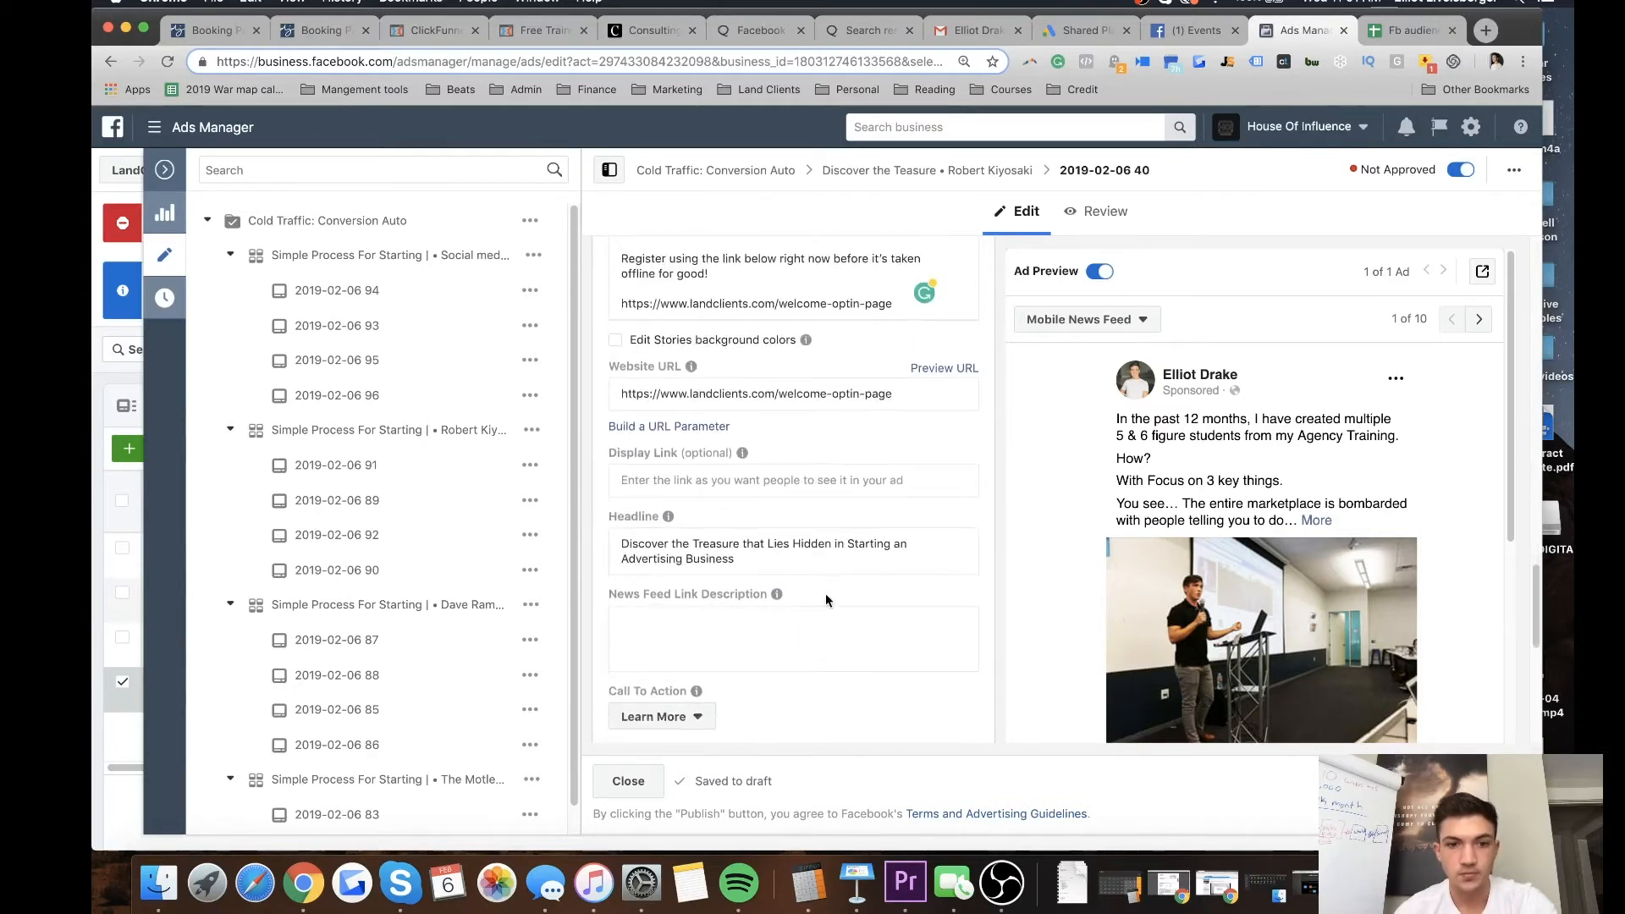
scroll(825, 600, "down", 5)
scroll(826, 600, "up", 2)
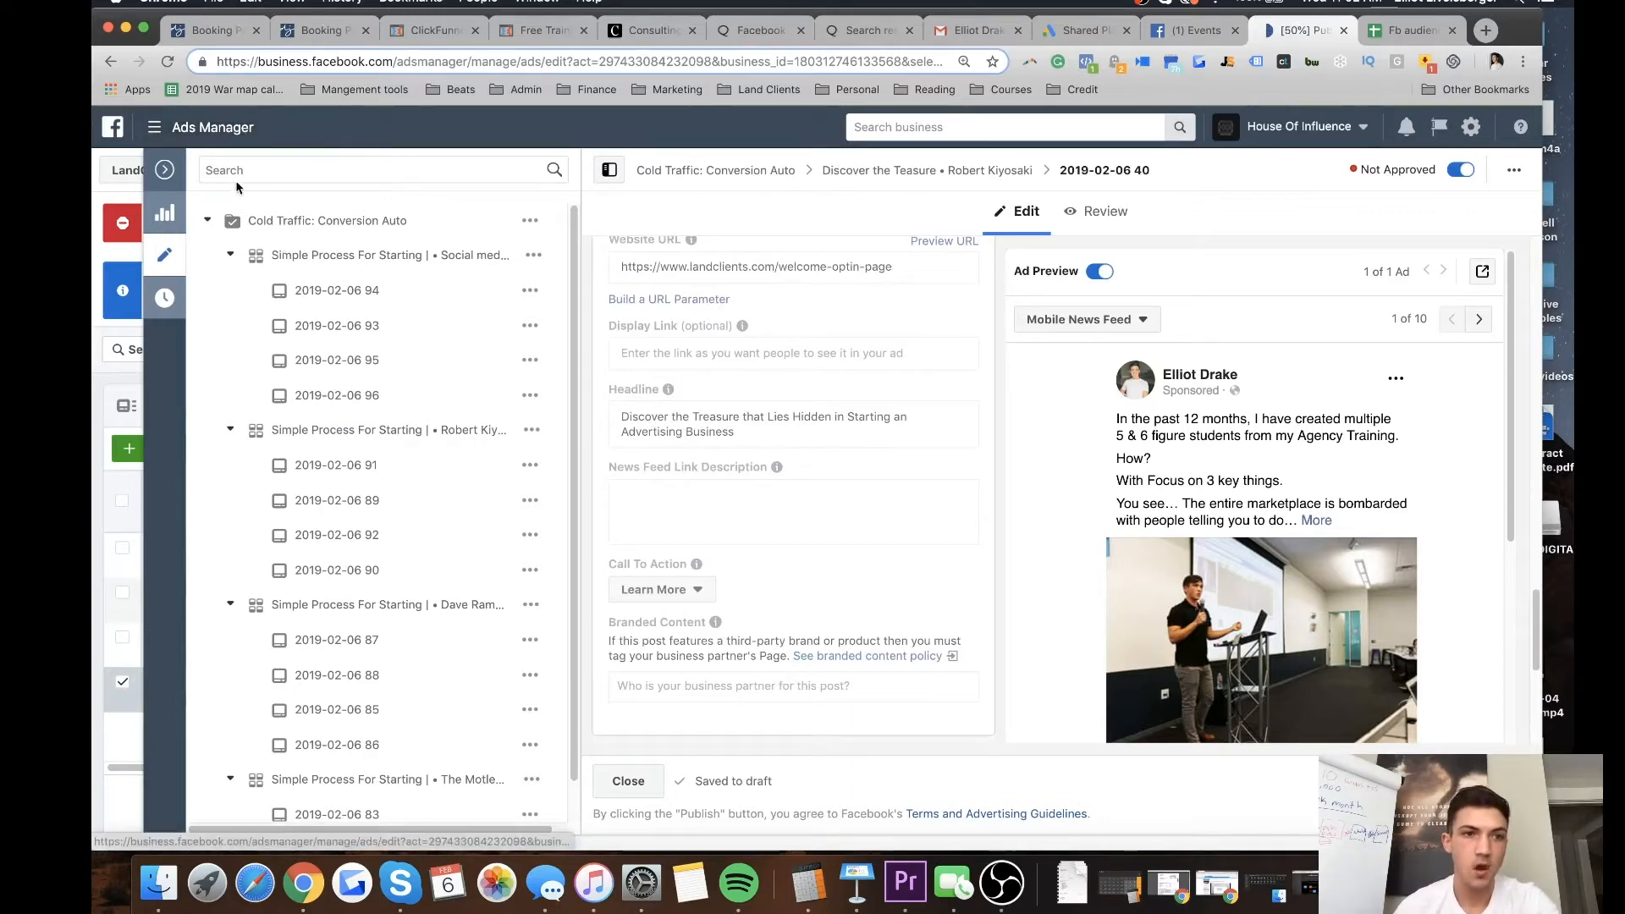
left_click(164, 174)
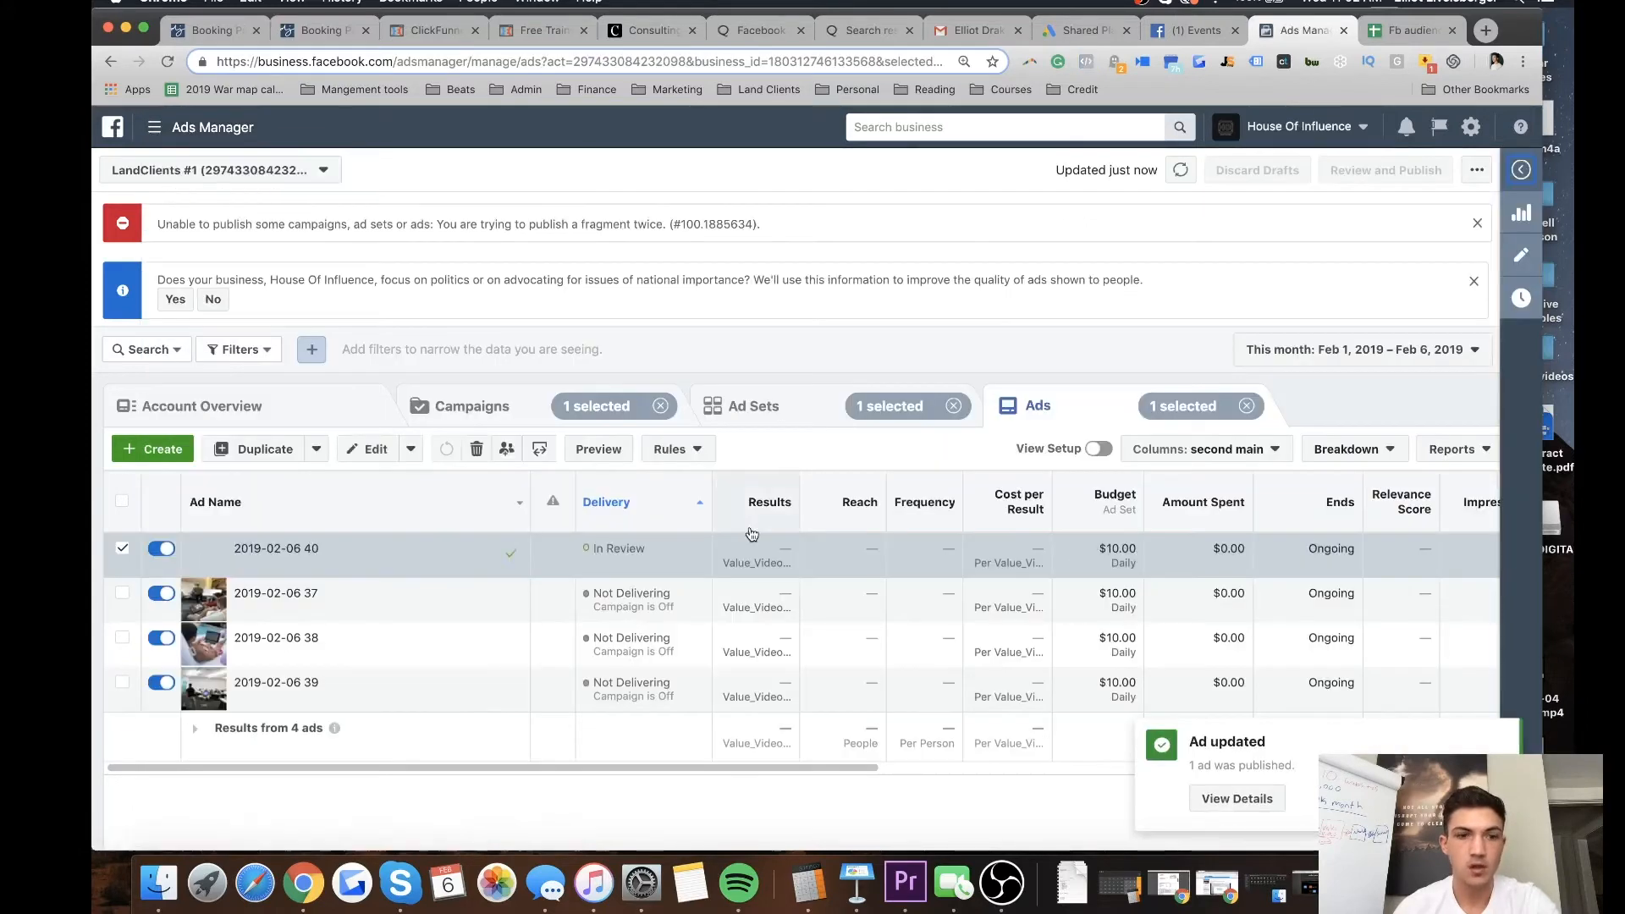
left_click(802, 423)
scroll(249, 734, "down", 10)
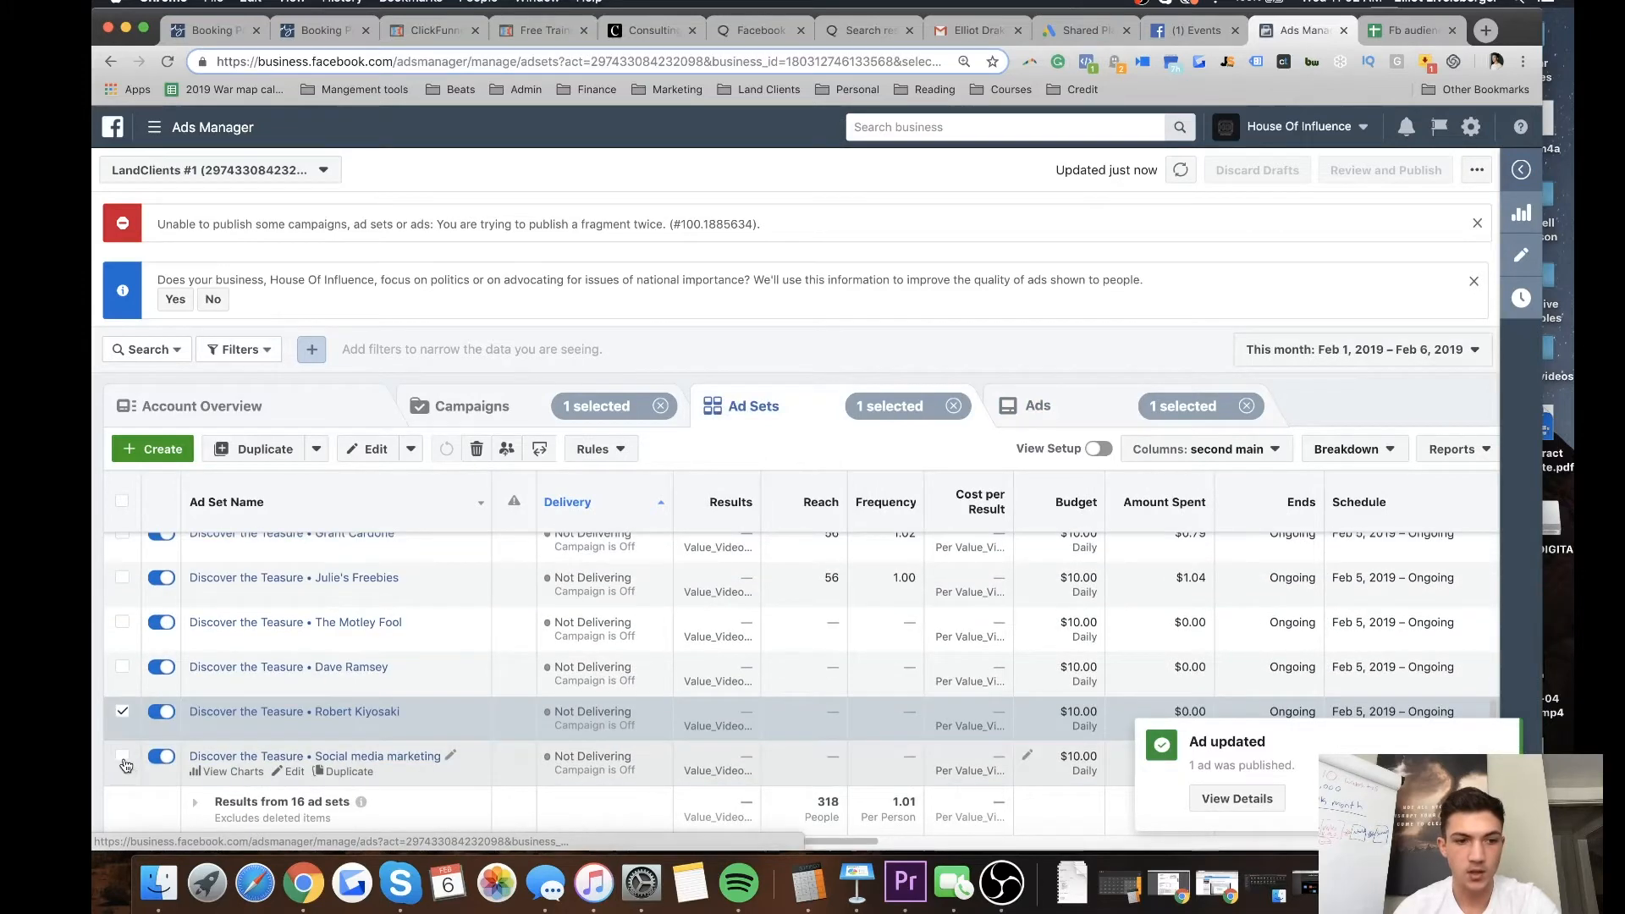
left_click(122, 756)
left_click(122, 712)
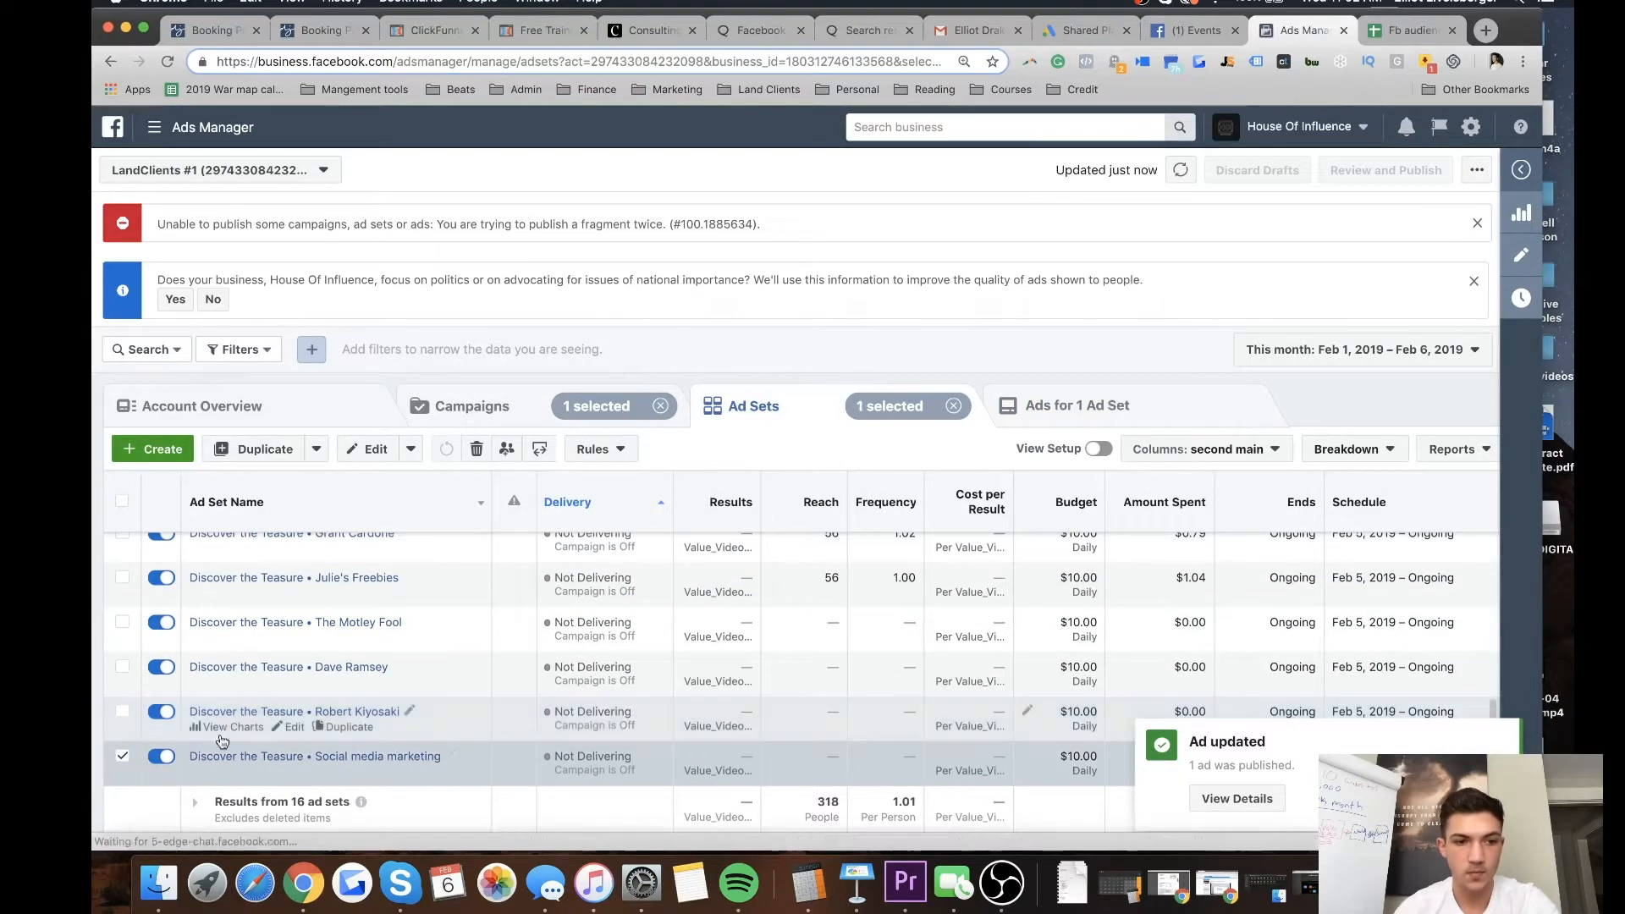
left_click(276, 755)
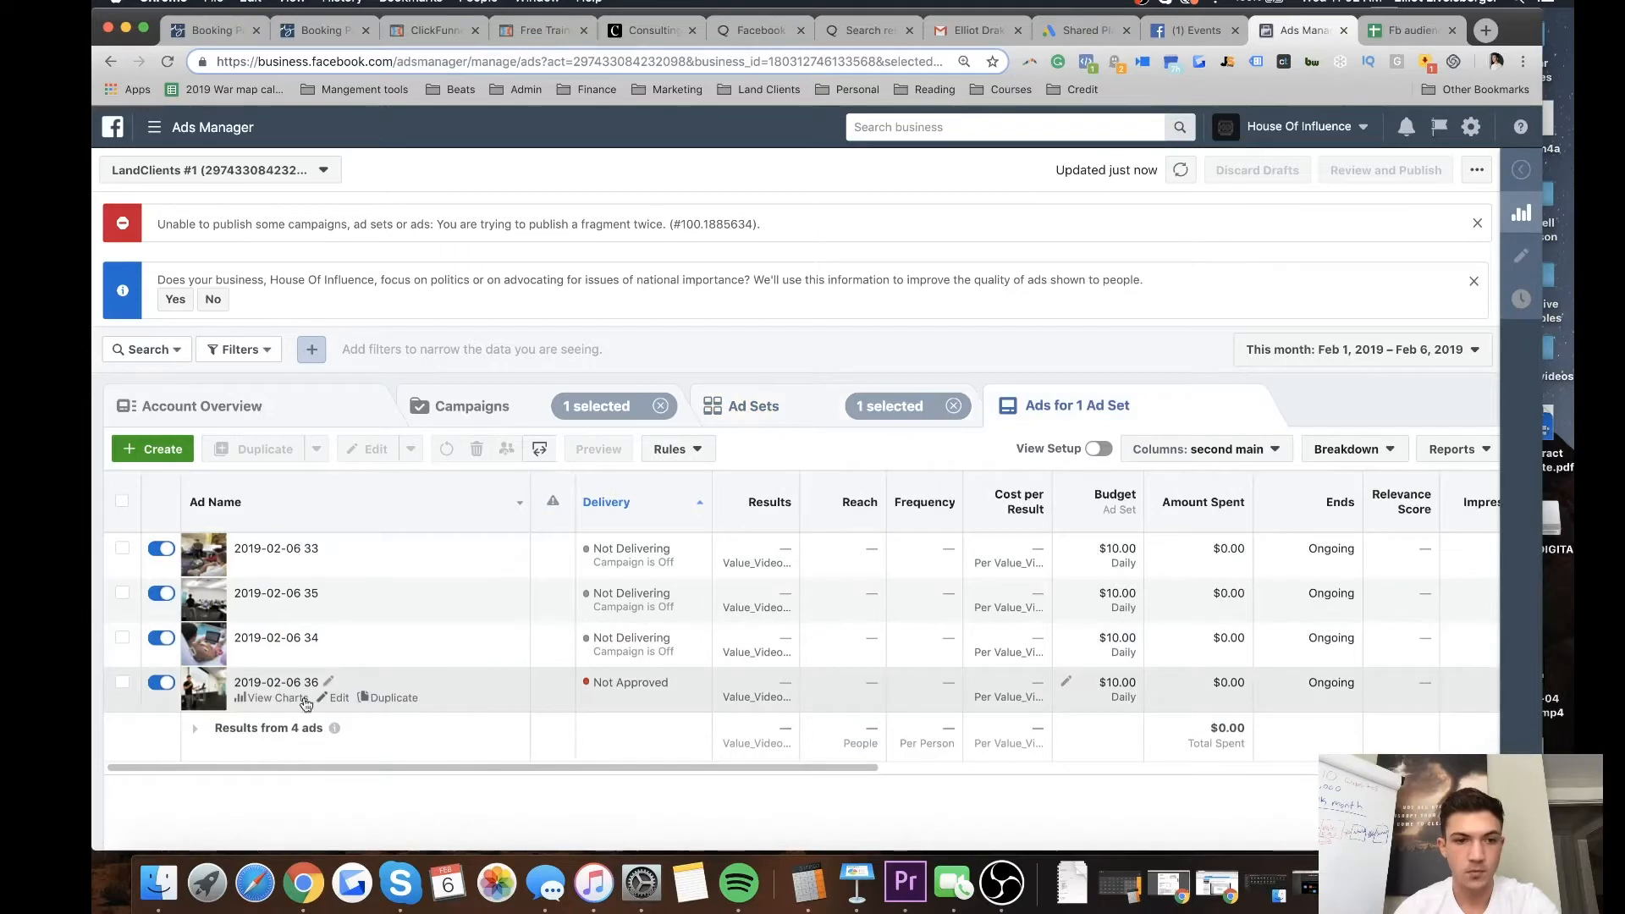
left_click(336, 697)
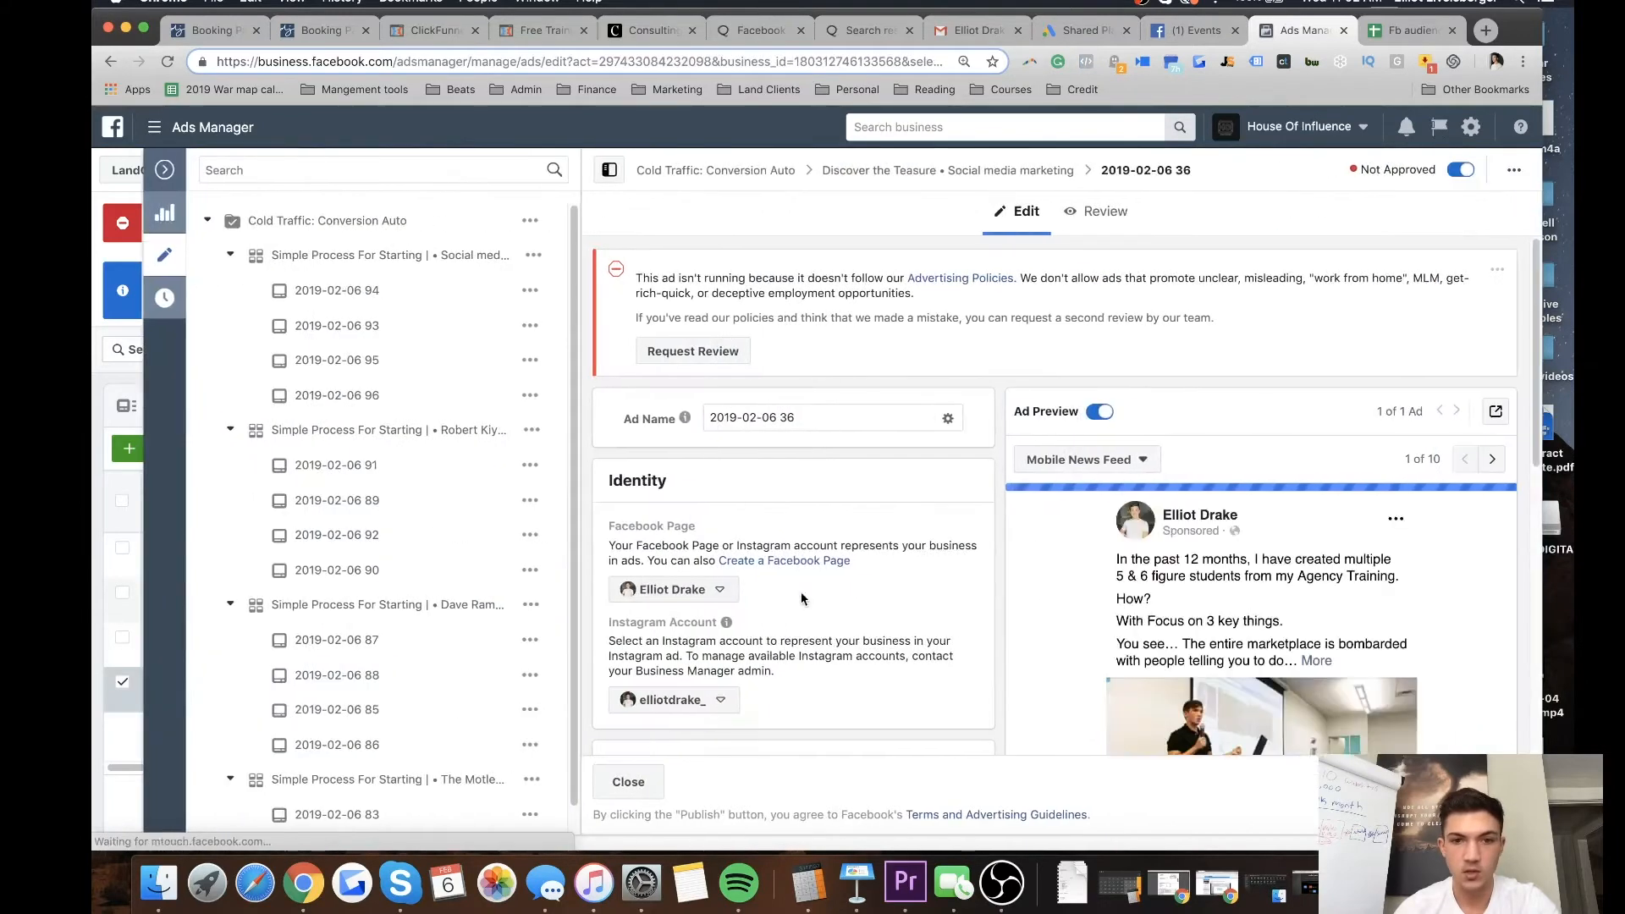
scroll(815, 592, "down", 5)
left_click(633, 381)
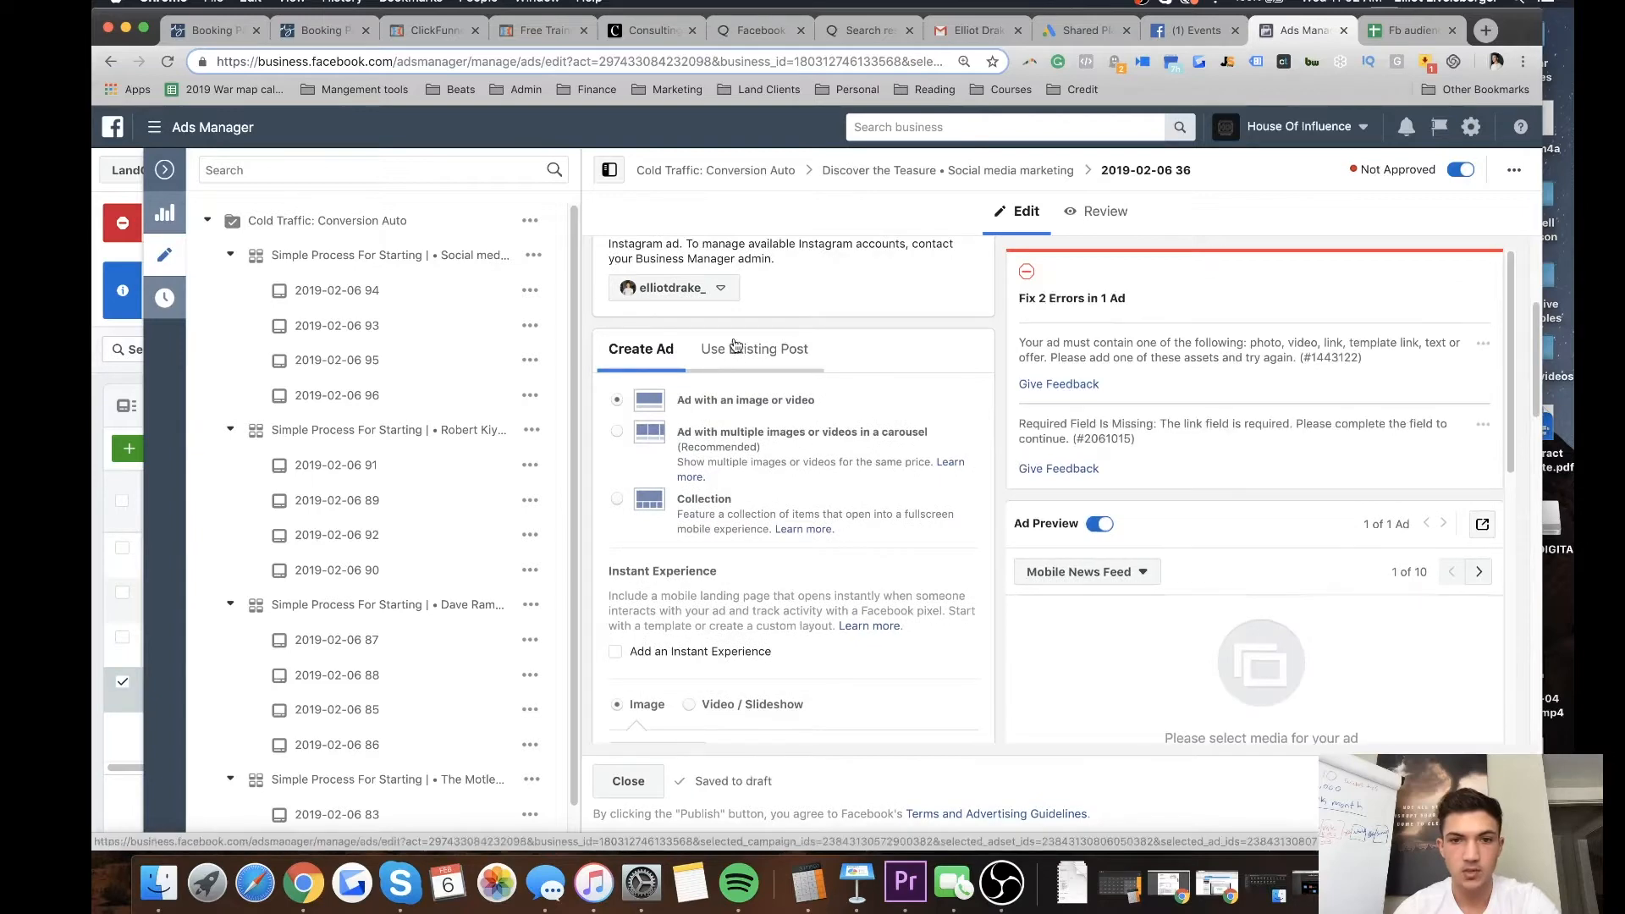
left_click(729, 350)
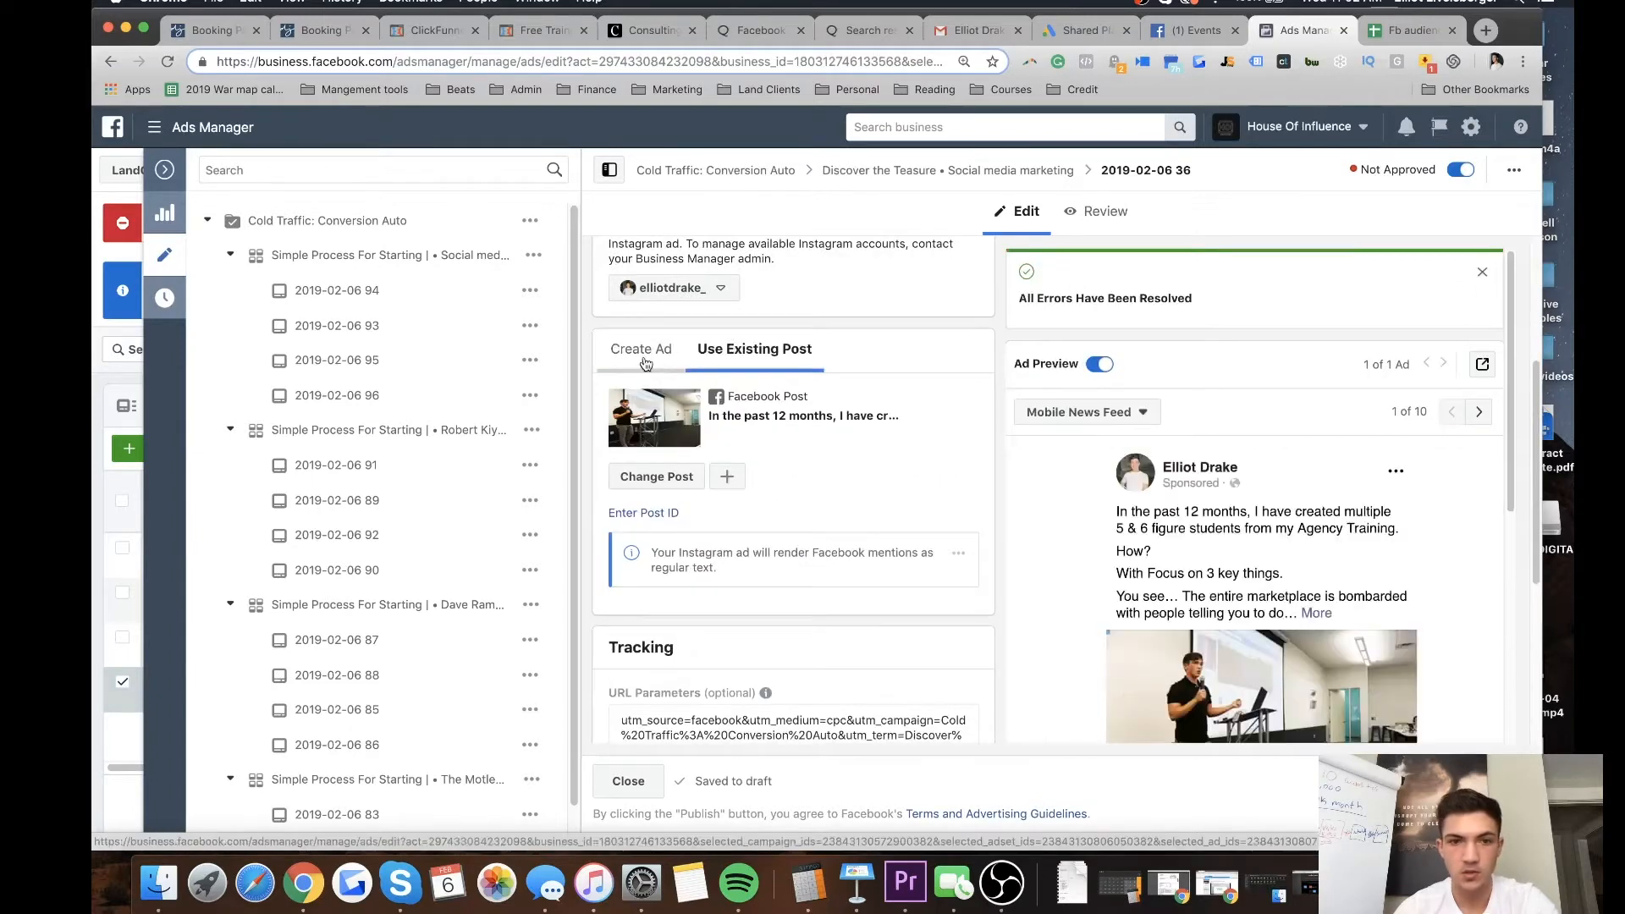
left_click(645, 364)
scroll(653, 440, "down", 4)
left_click(657, 474)
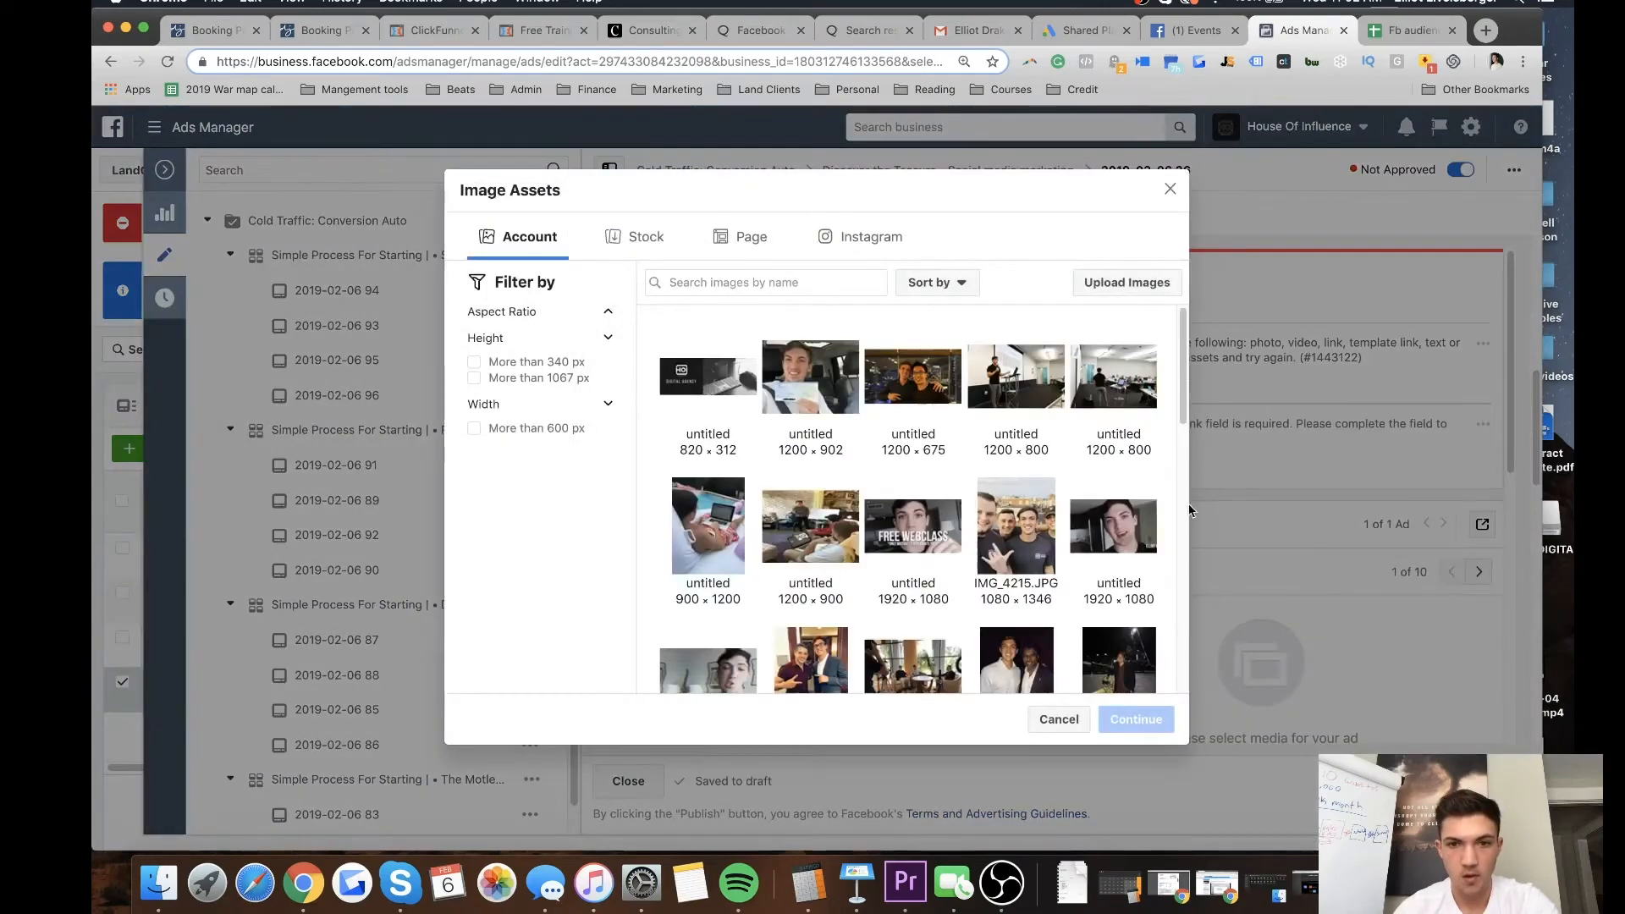
left_click(1007, 372)
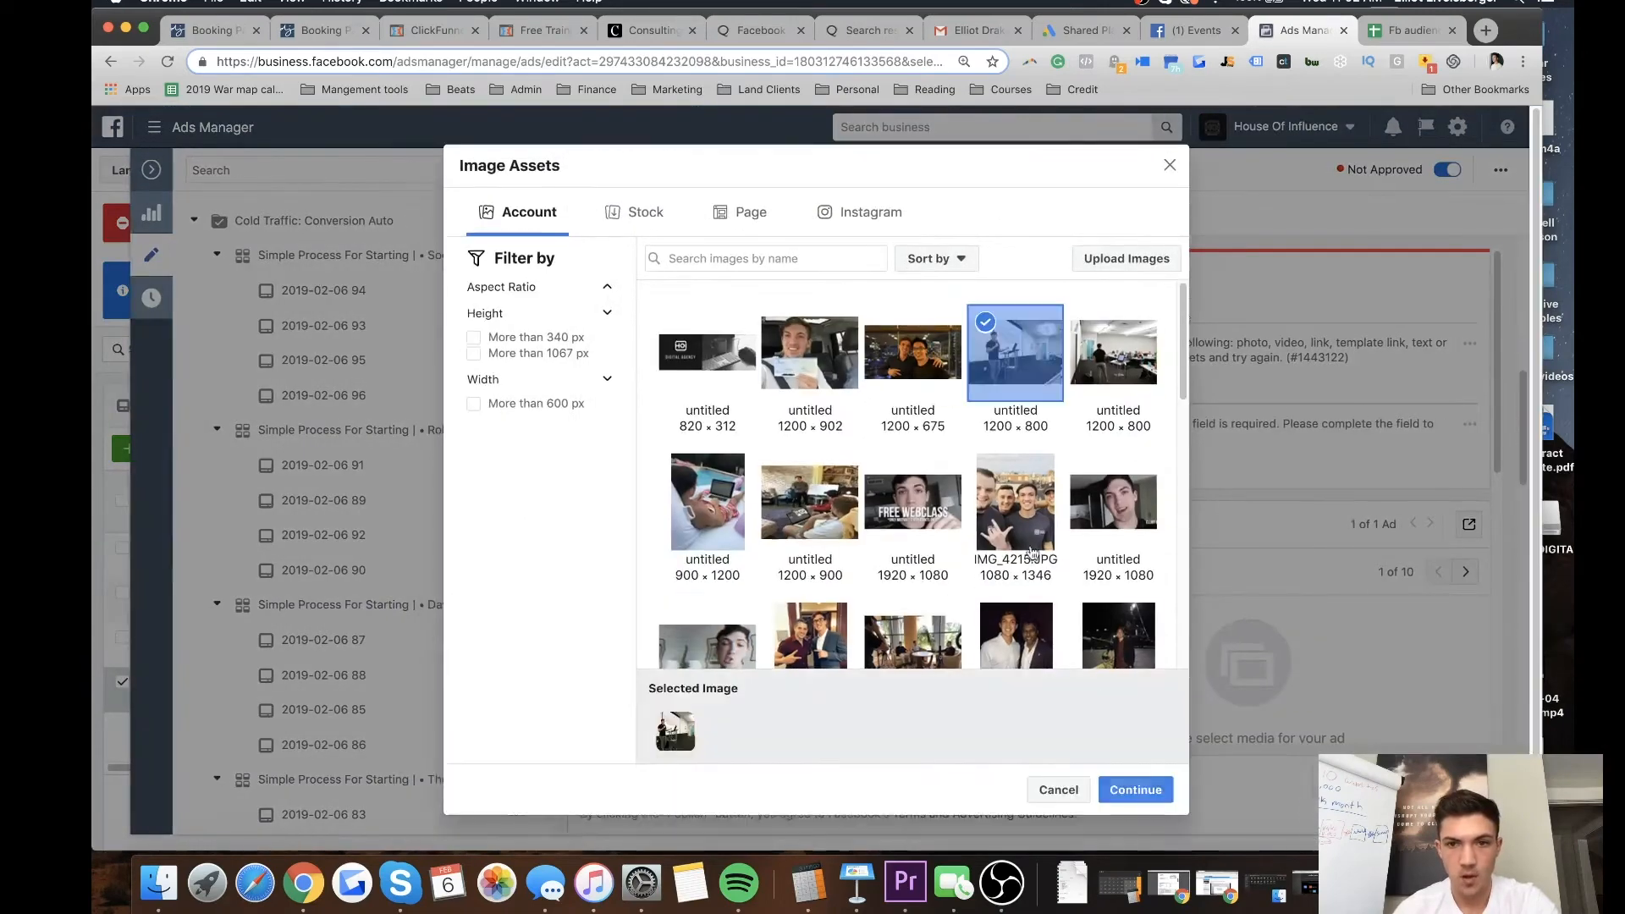
left_click(1136, 790)
scroll(749, 459, "down", 6)
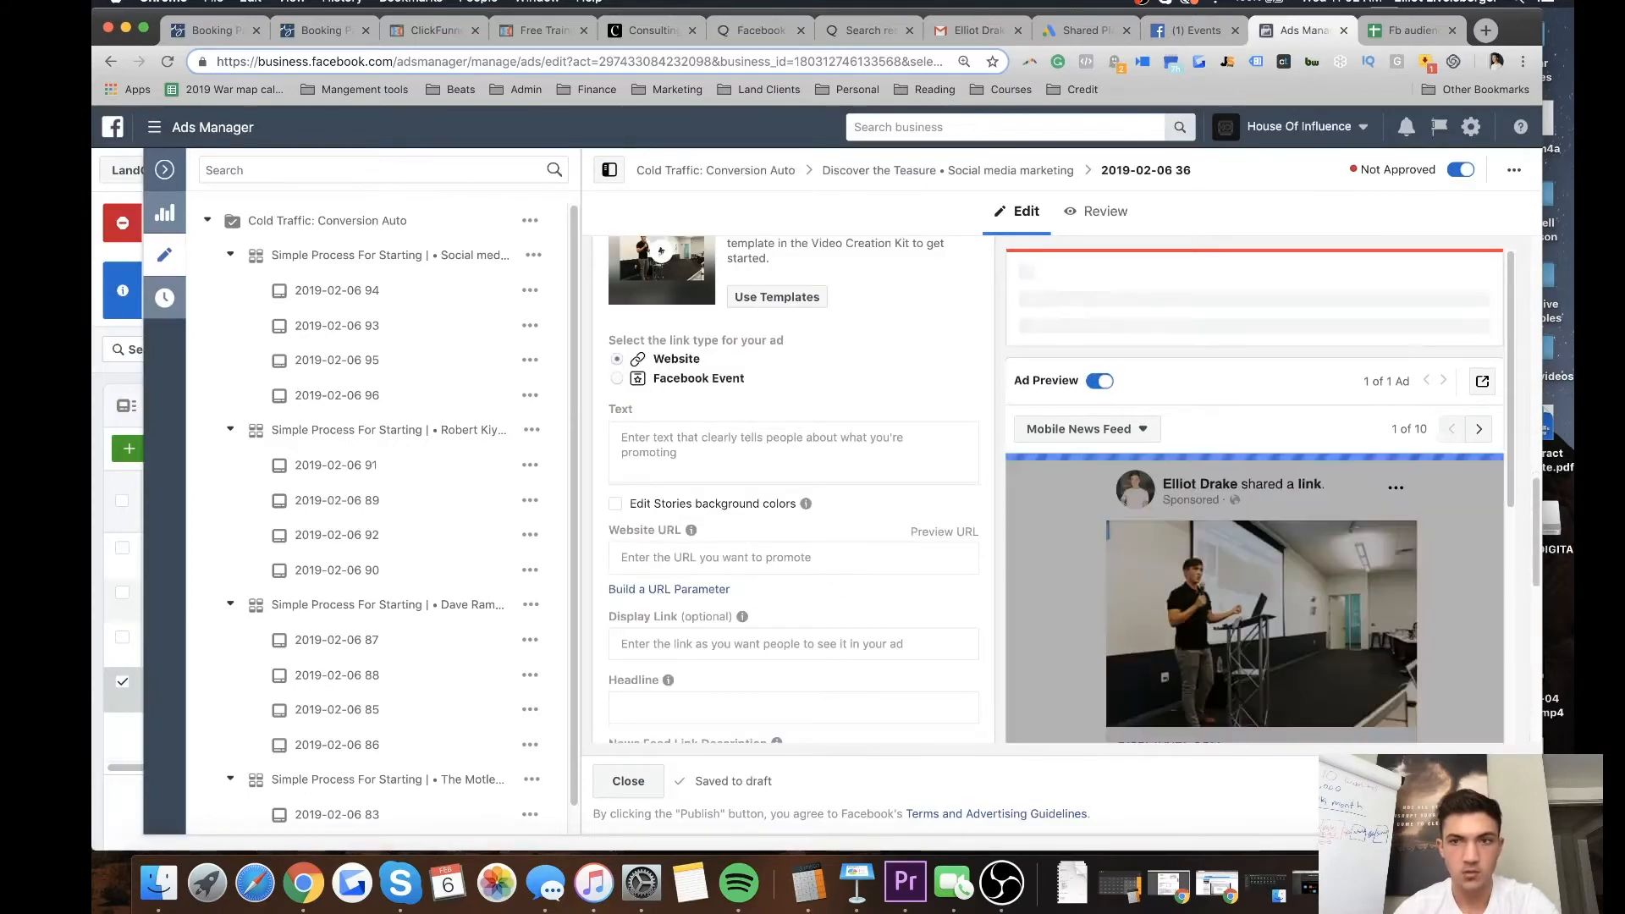
left_click(1408, 31)
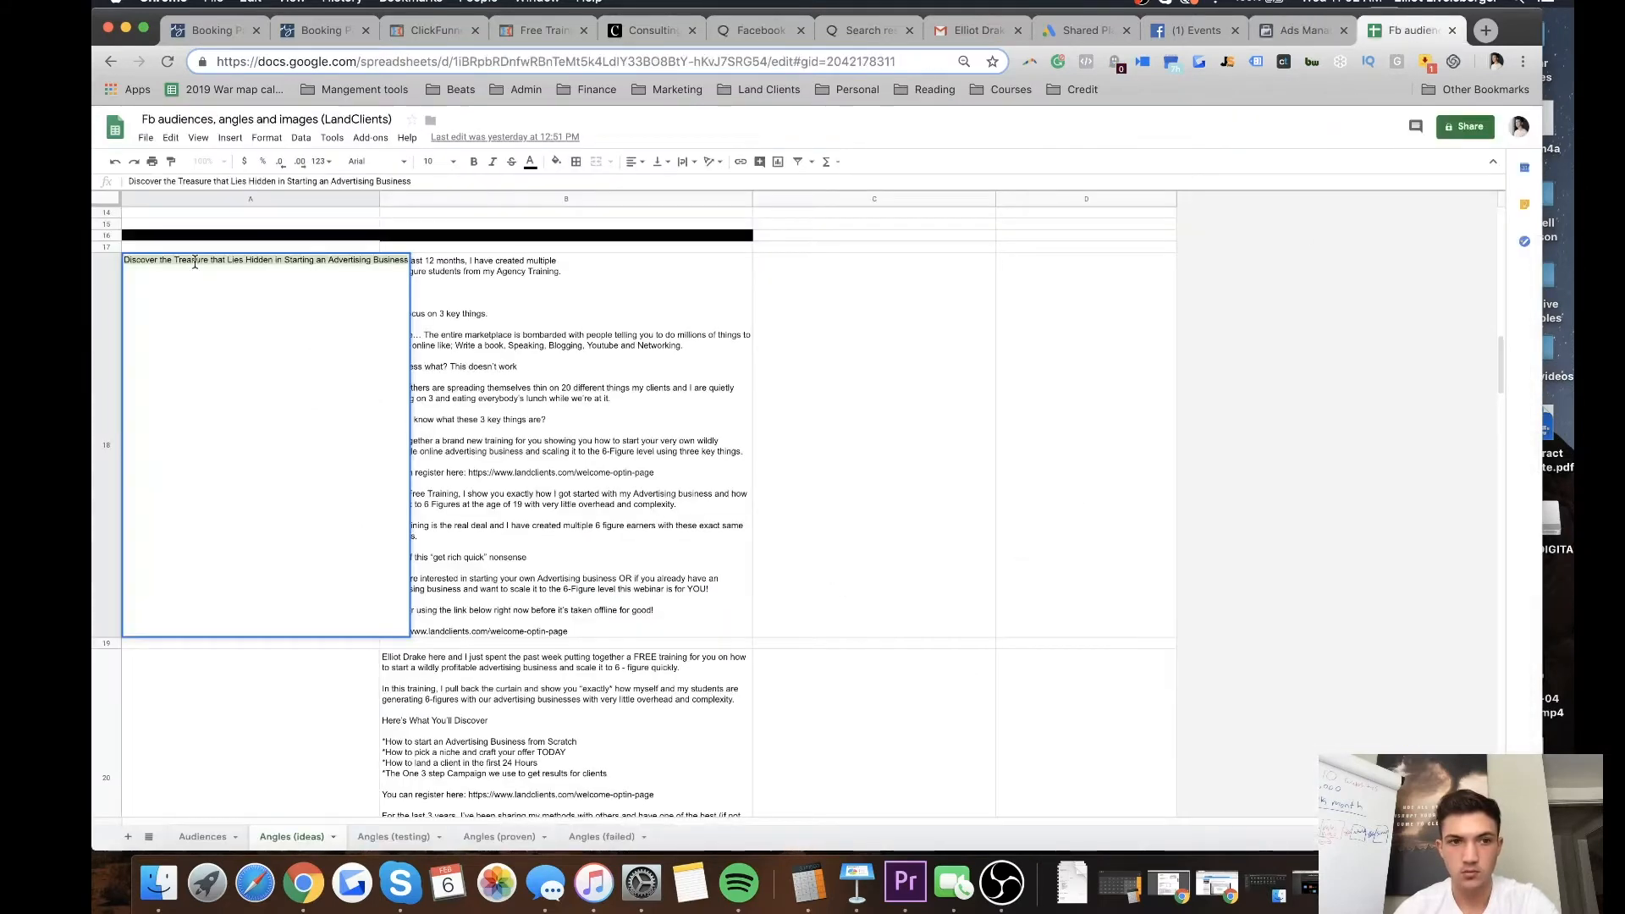
left_click(1303, 30)
scroll(677, 688, "down", 2)
left_click(663, 550)
type("Discover the Treasure that Lies Hidden in Starting an Advertising Business")
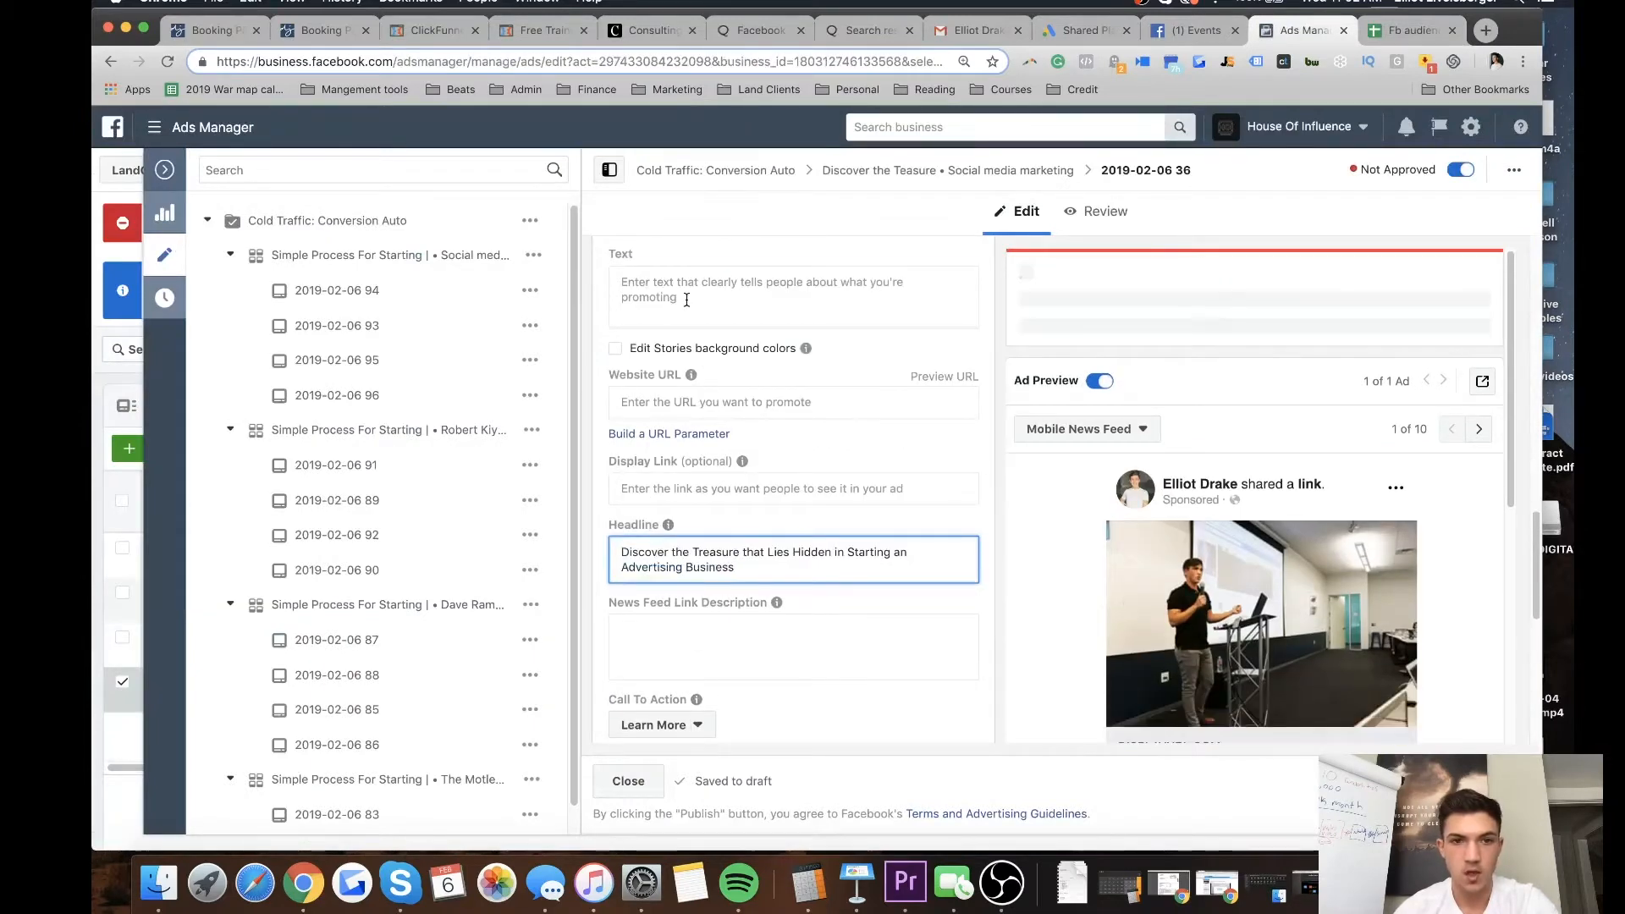
left_click(703, 296)
left_click(1409, 30)
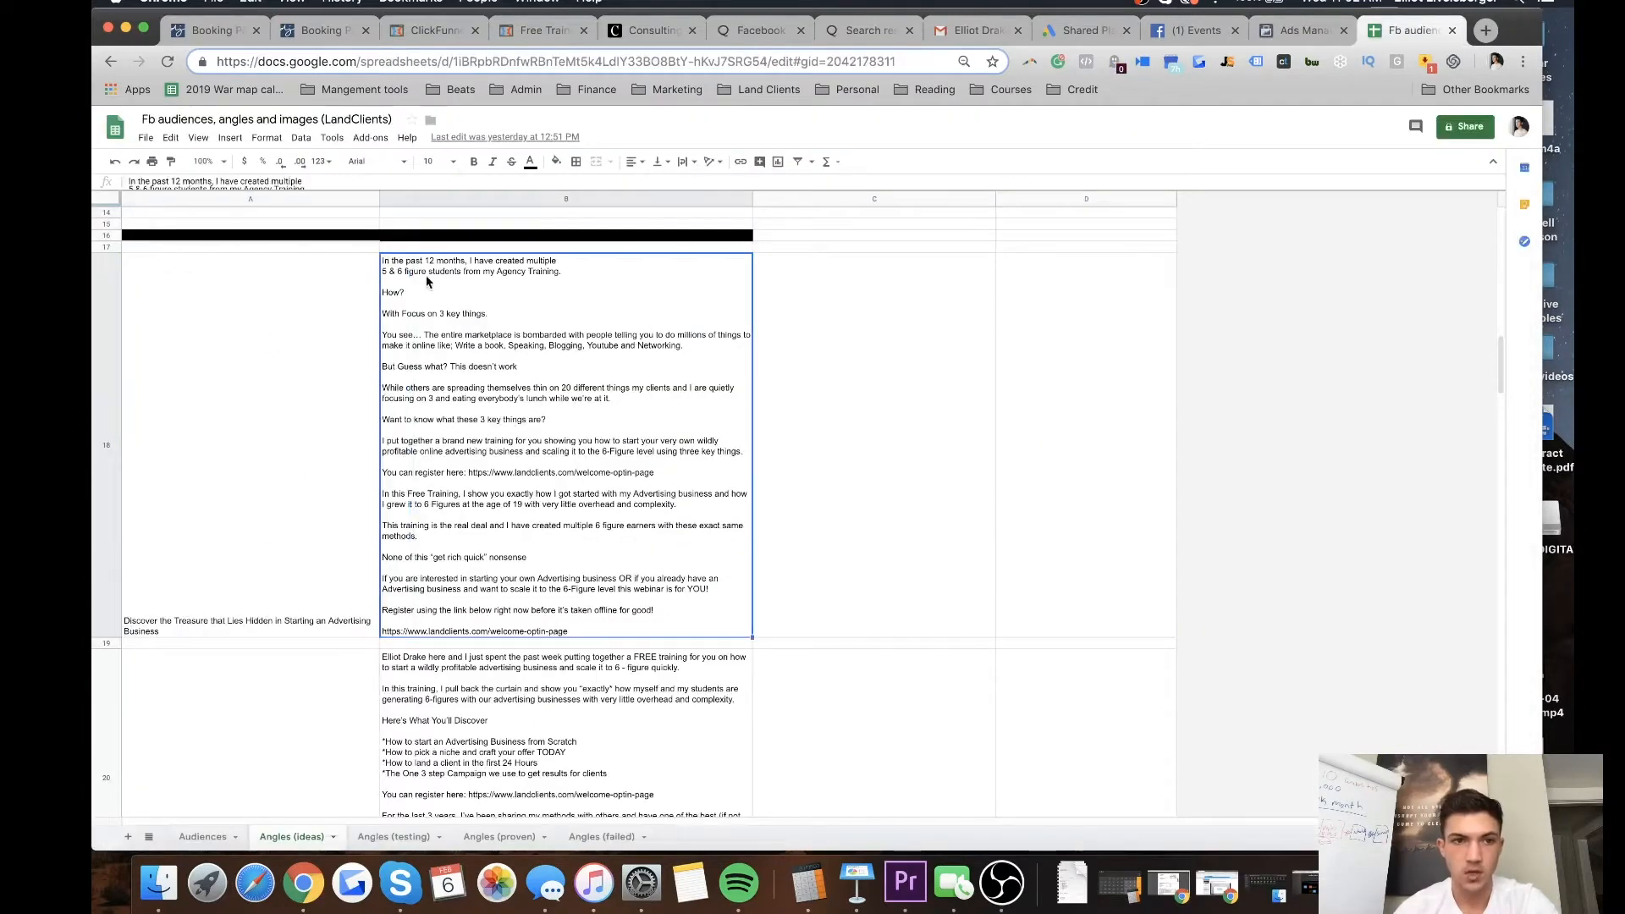
double_click(461, 395)
left_click_drag(574, 551, 383, 262)
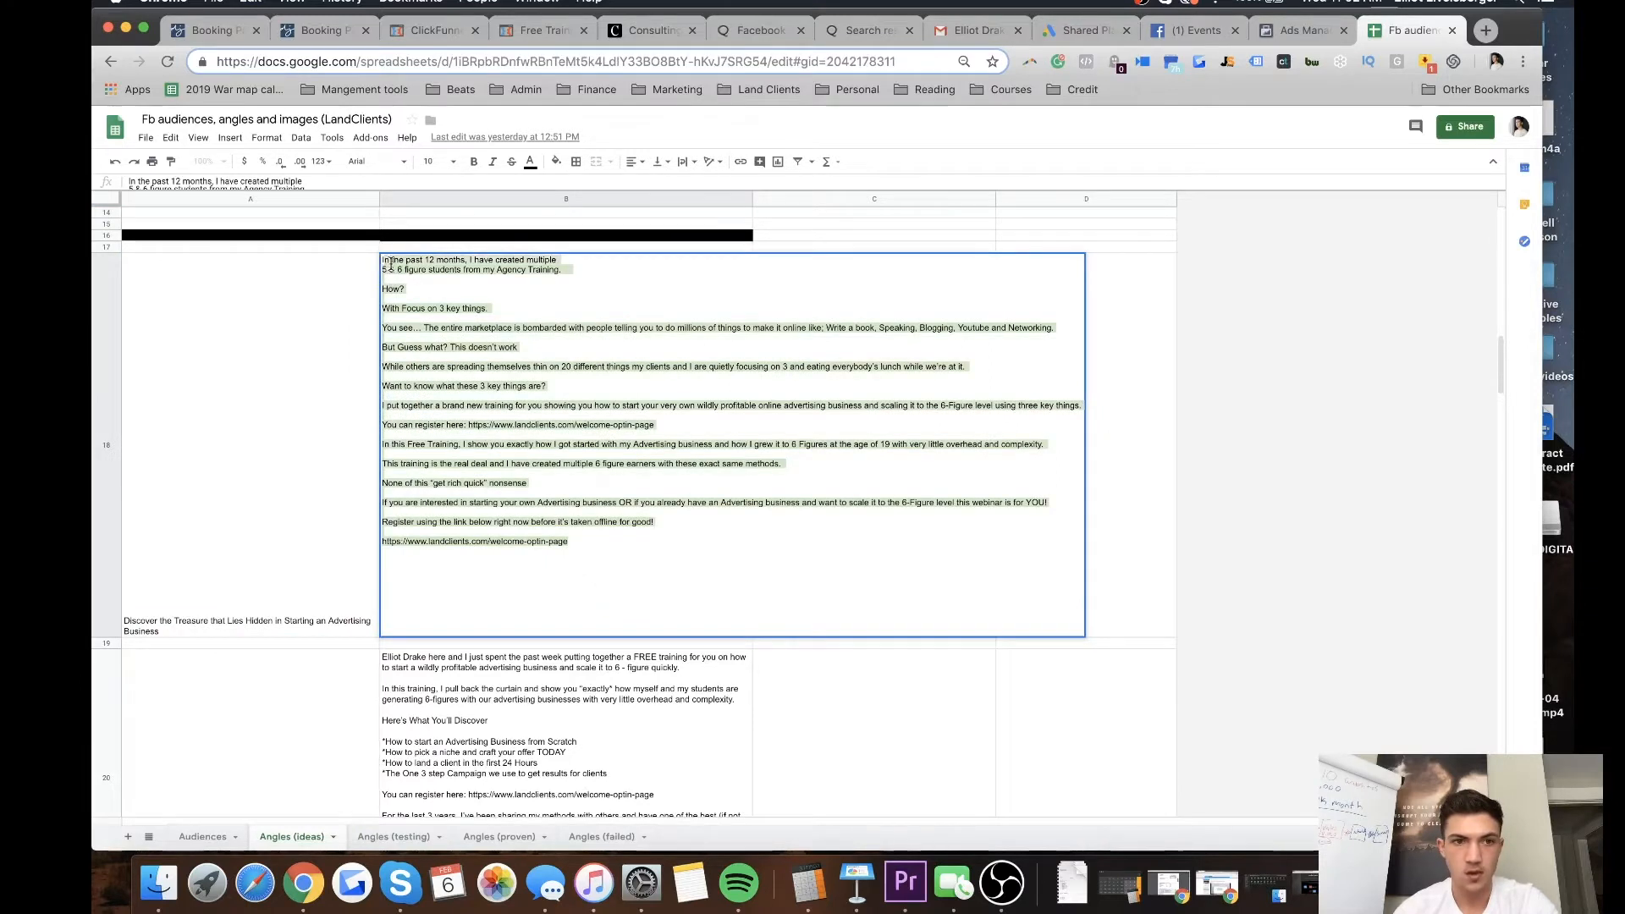
left_click(579, 542)
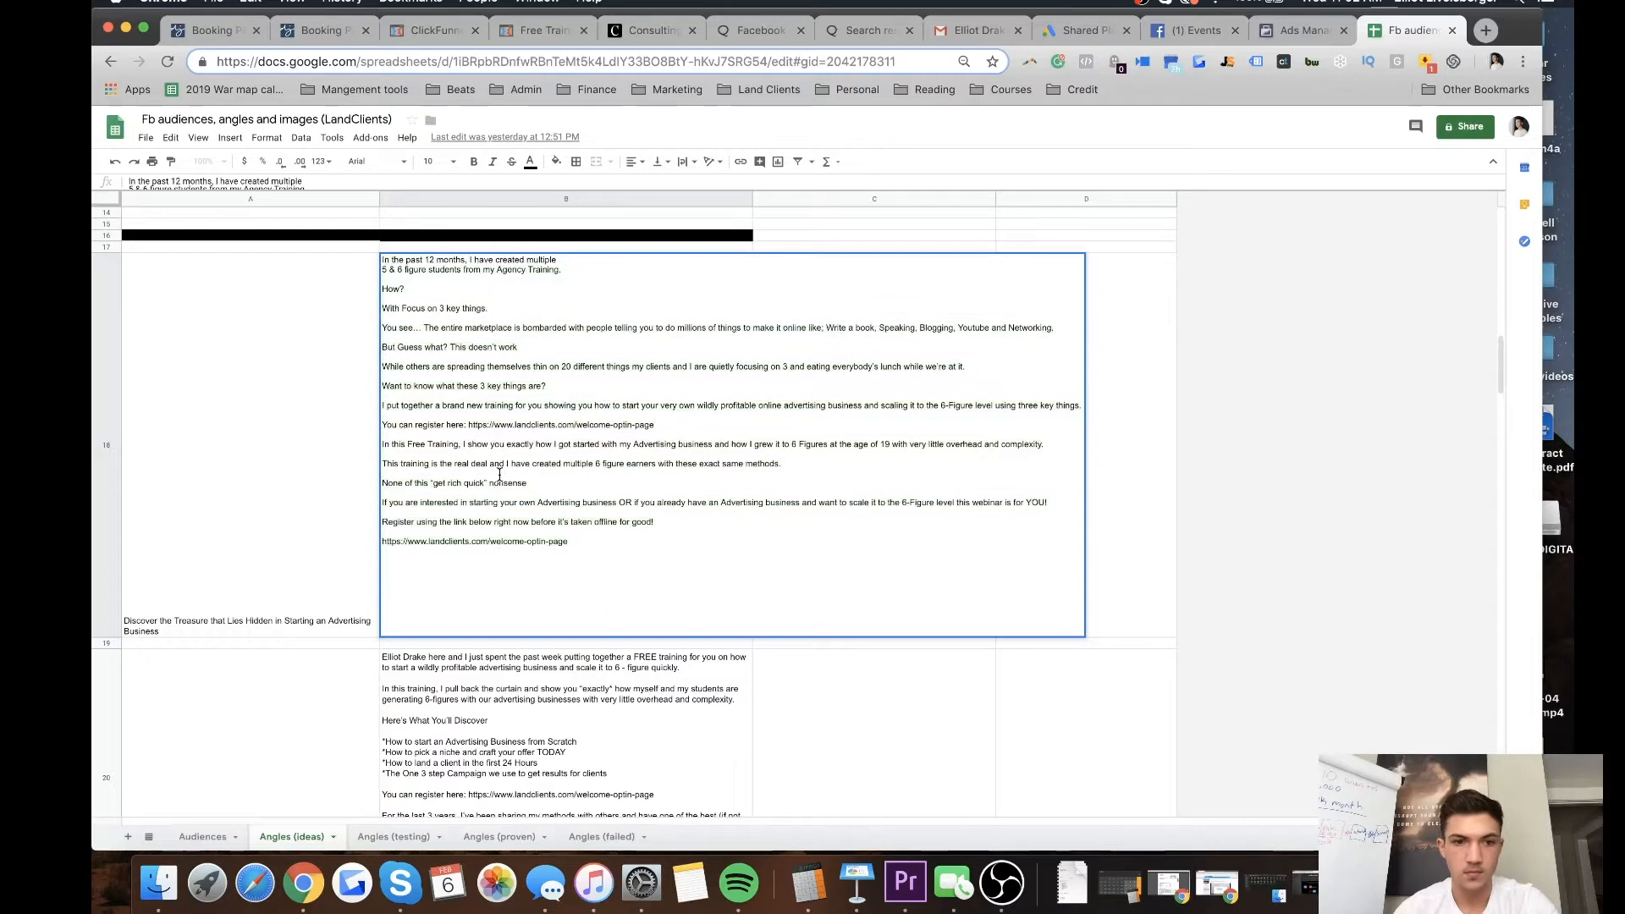
left_click(558, 535)
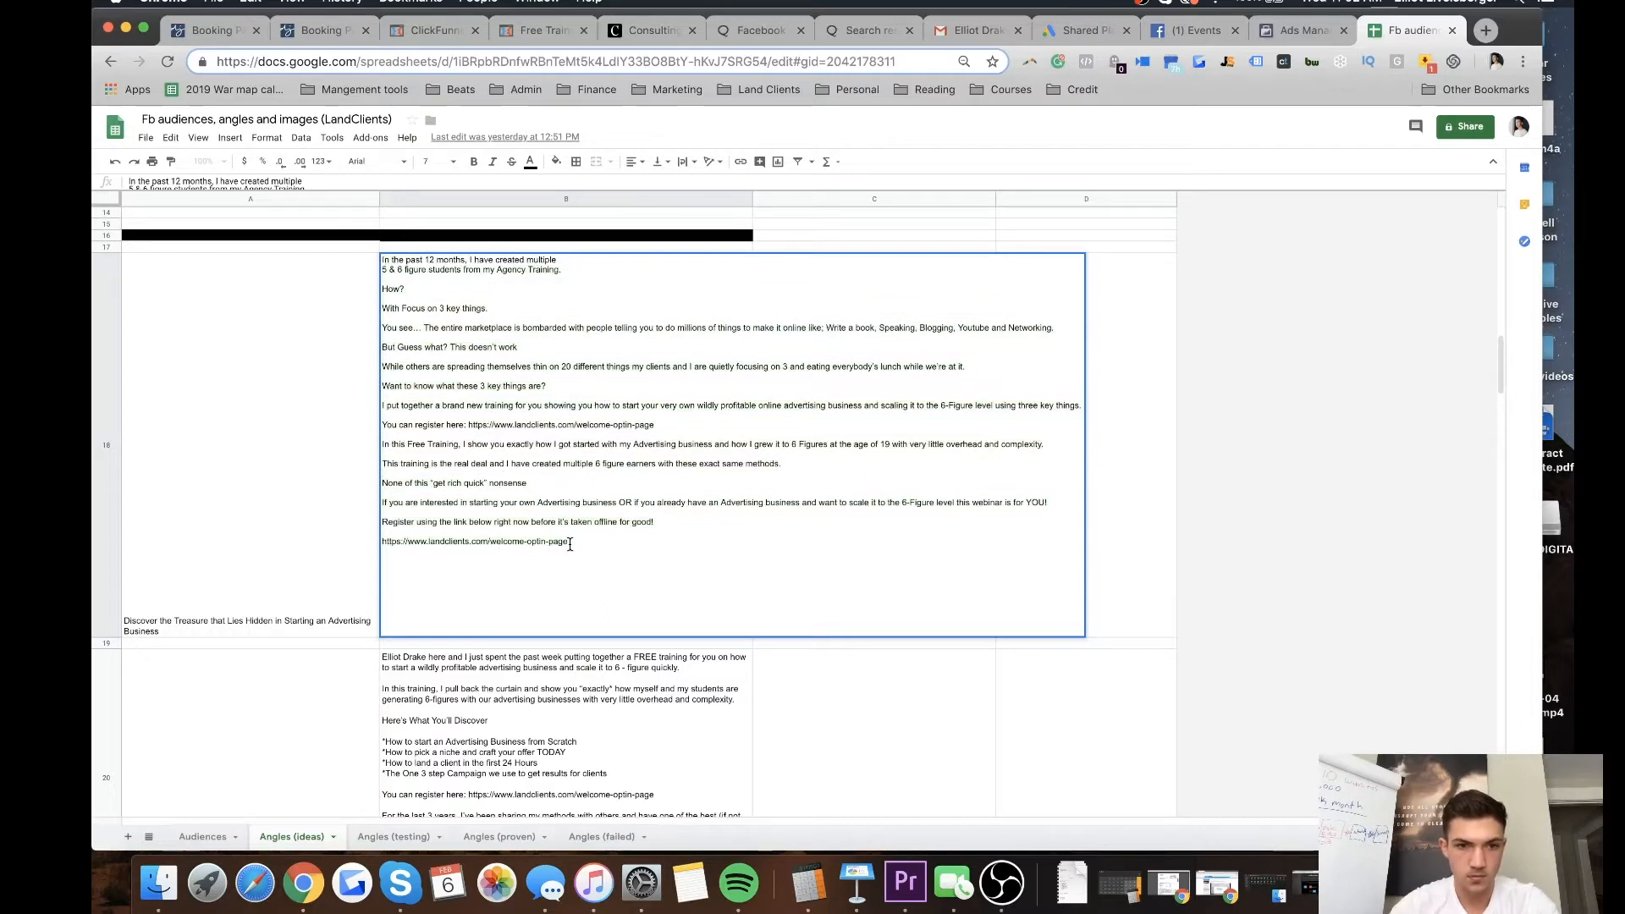
left_click_drag(570, 542, 381, 269)
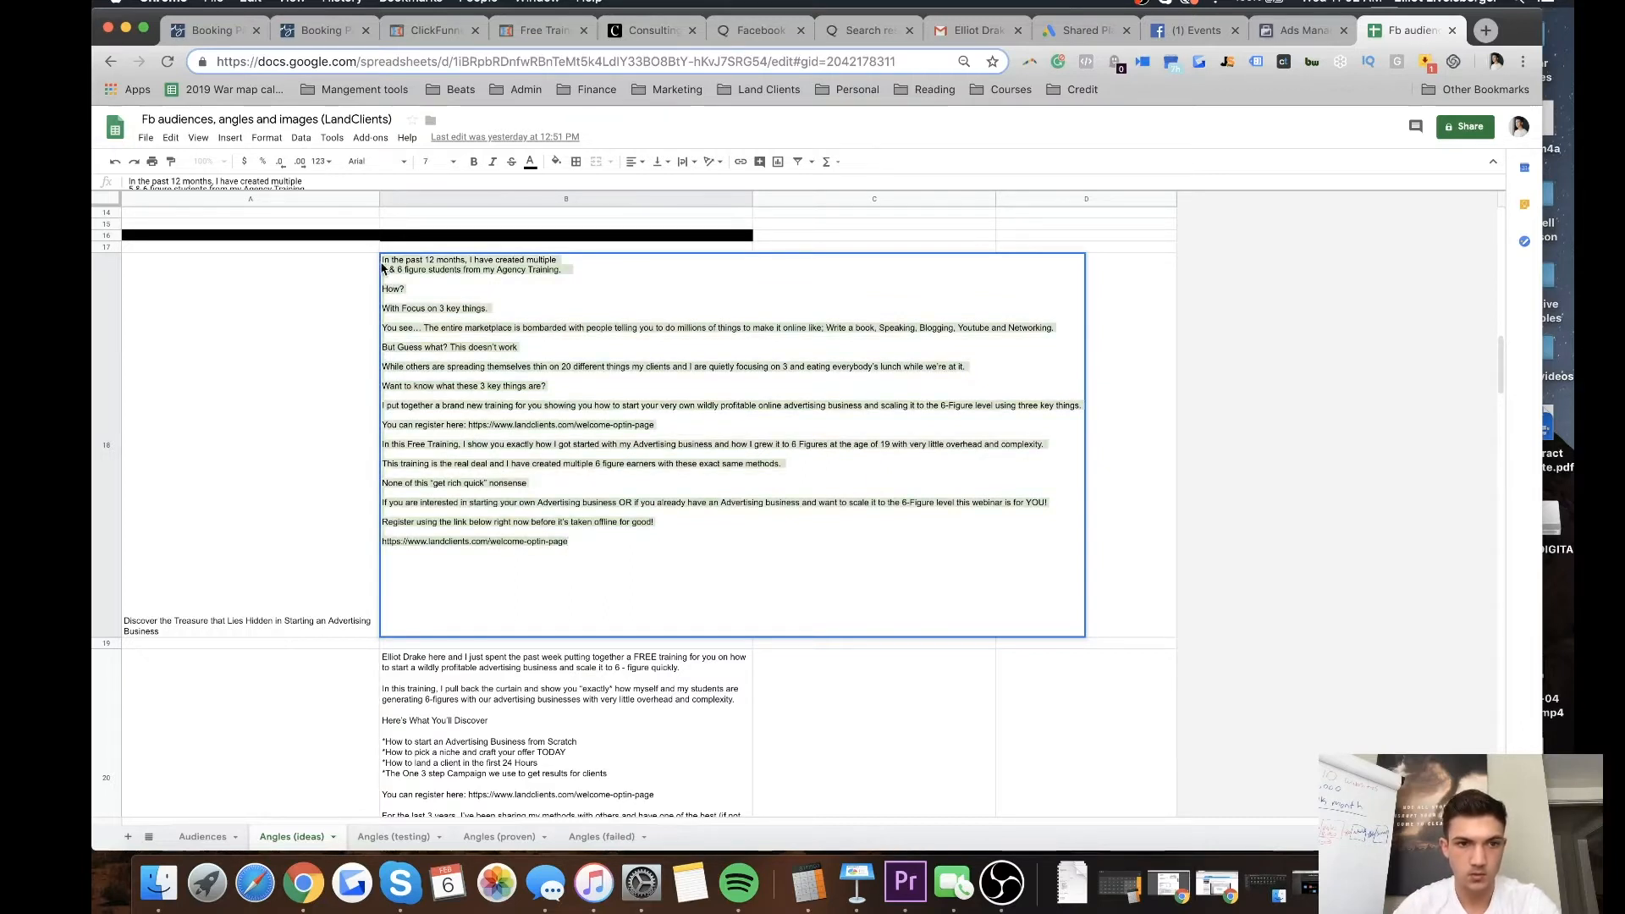
left_click(1303, 31)
key("super+v")
scroll(761, 576, "down", 8)
scroll(813, 567, "down", 6)
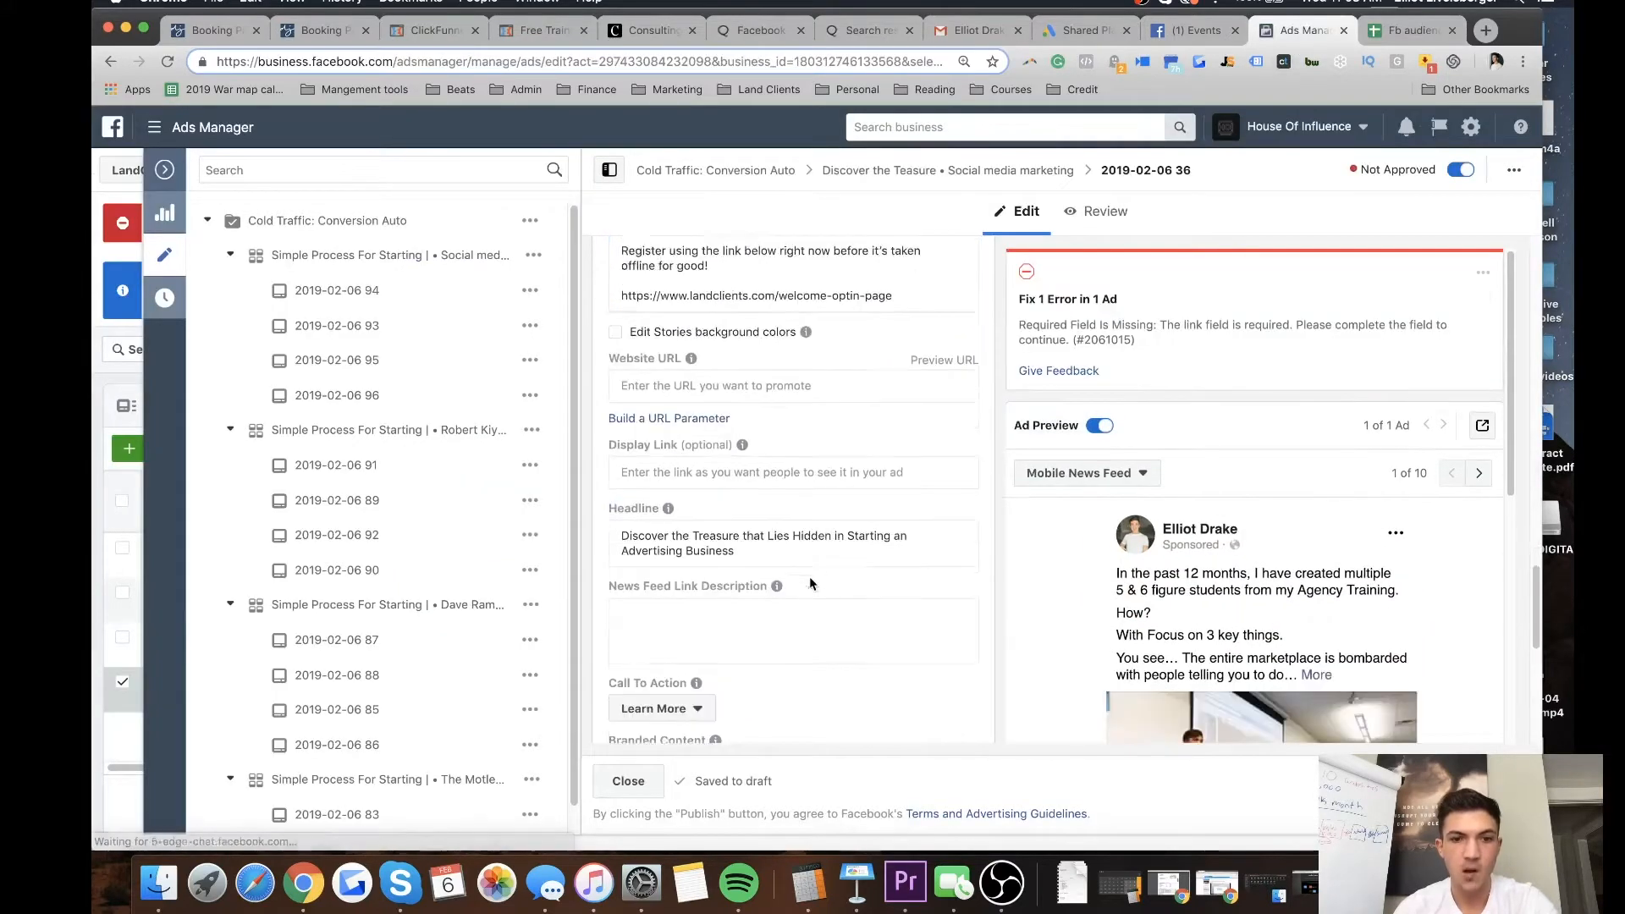
scroll(809, 582, "up", 15)
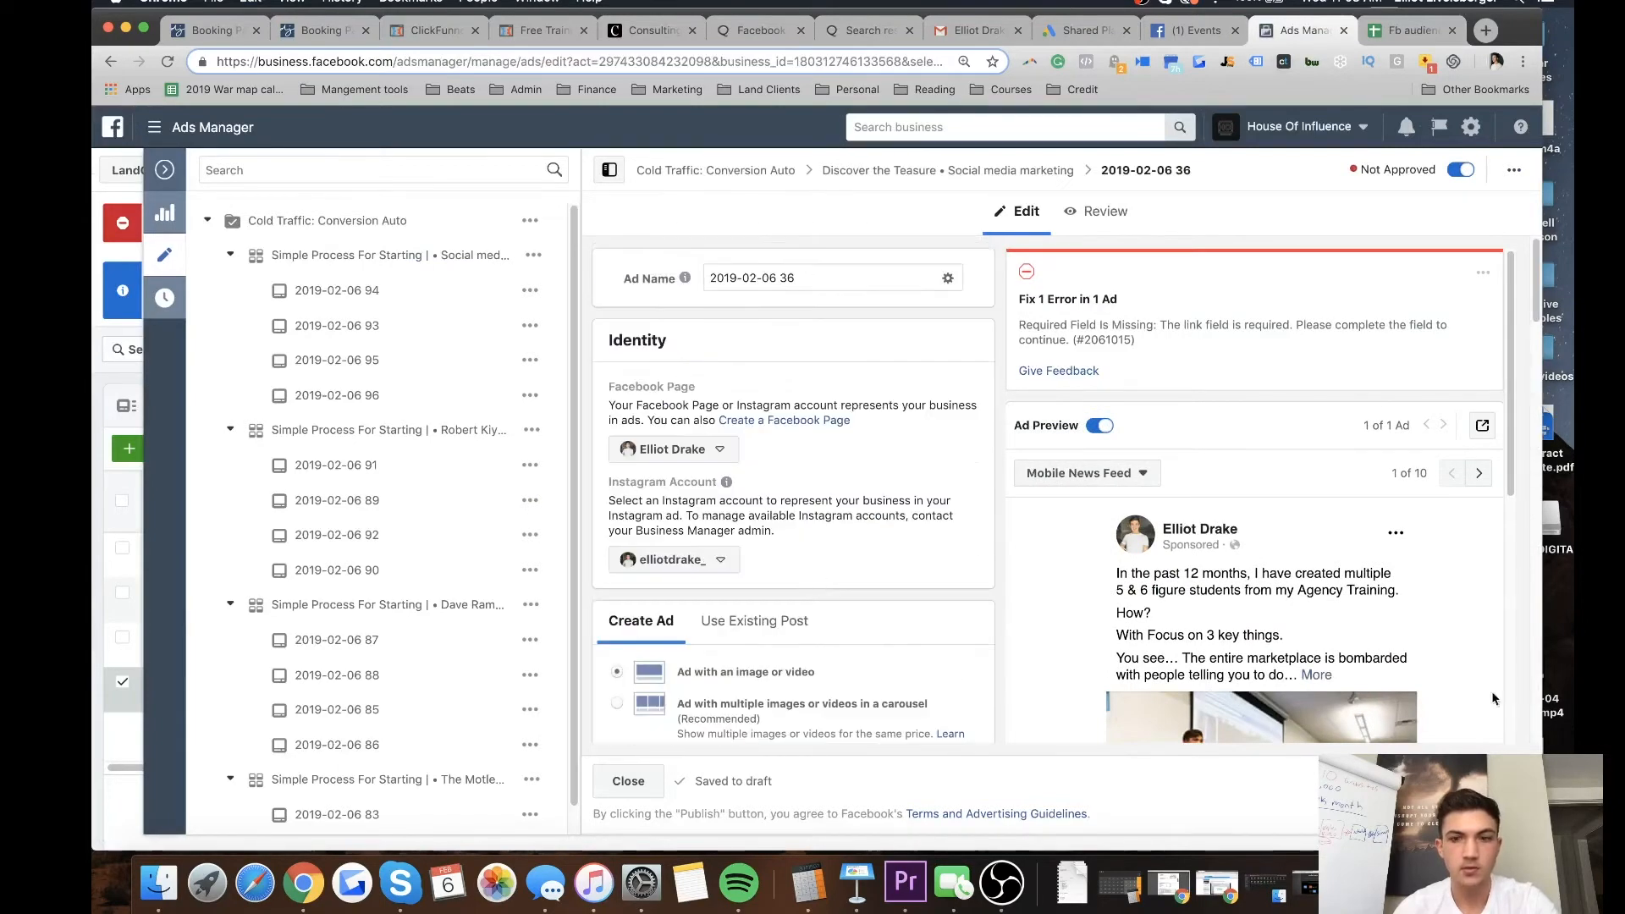
scroll(841, 660, "down", 8)
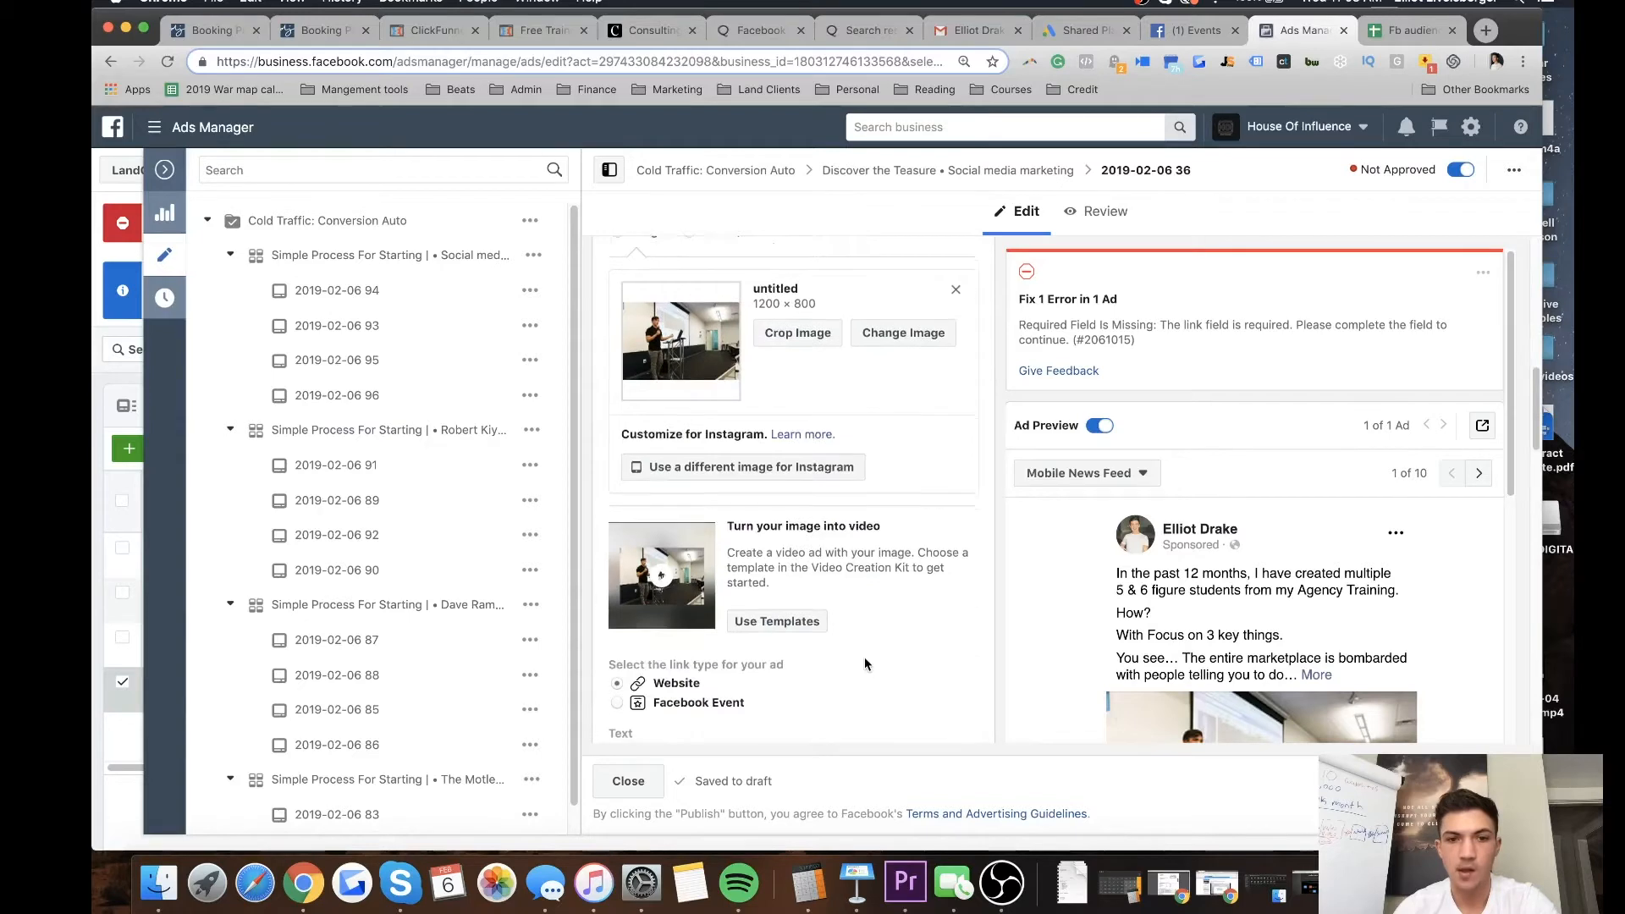
scroll(865, 657, "down", 6)
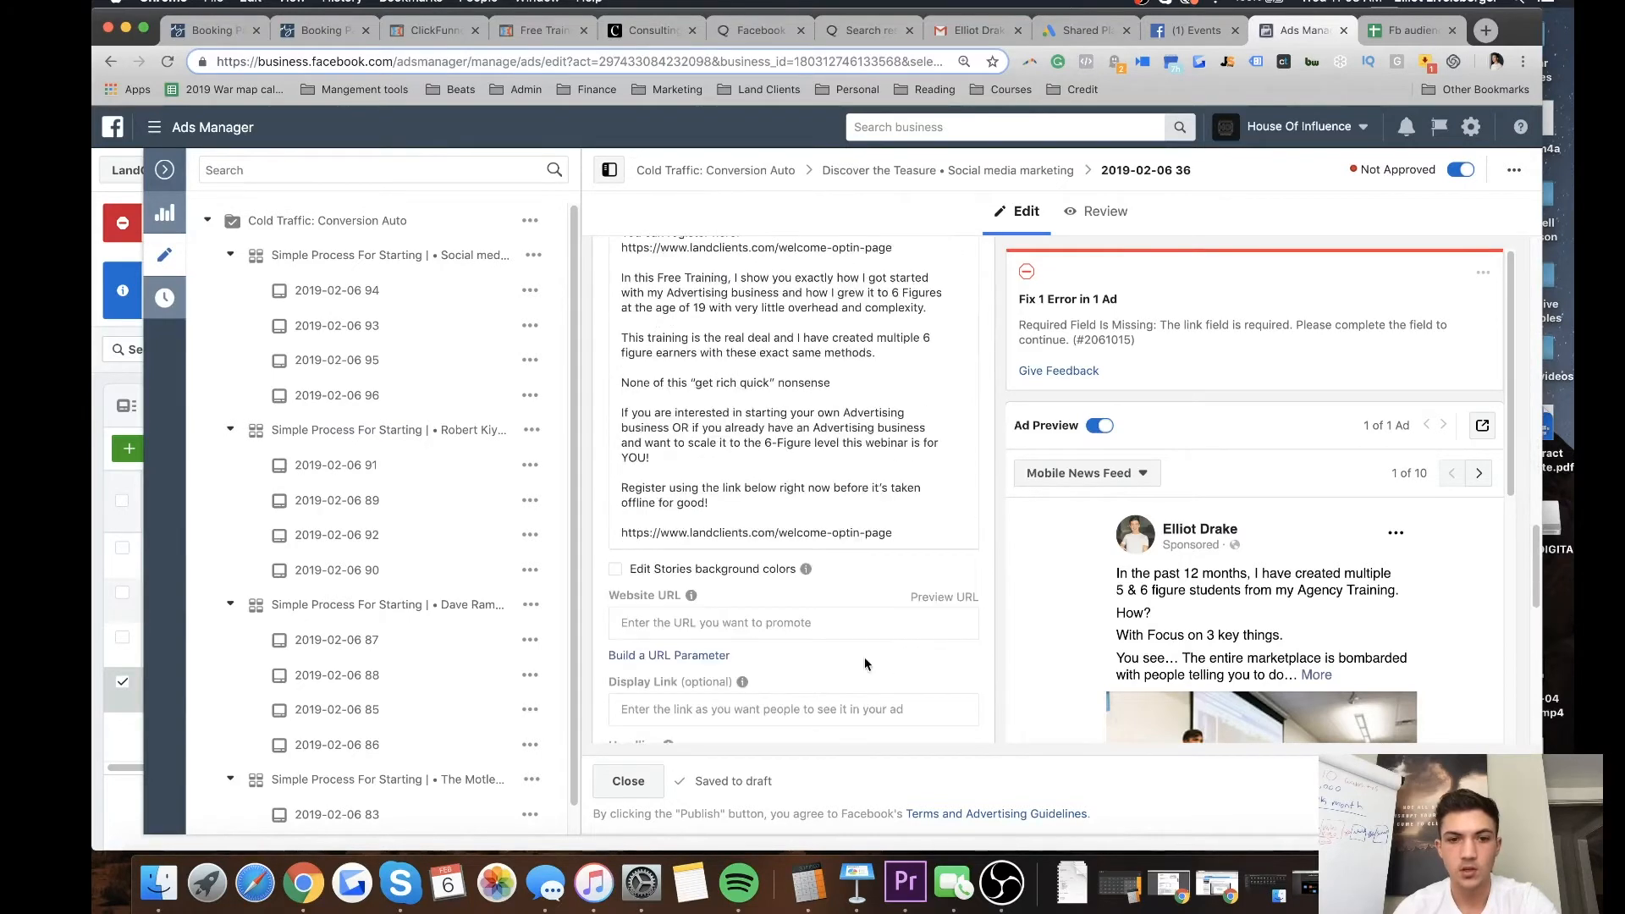
left_click_drag(900, 501, 631, 498)
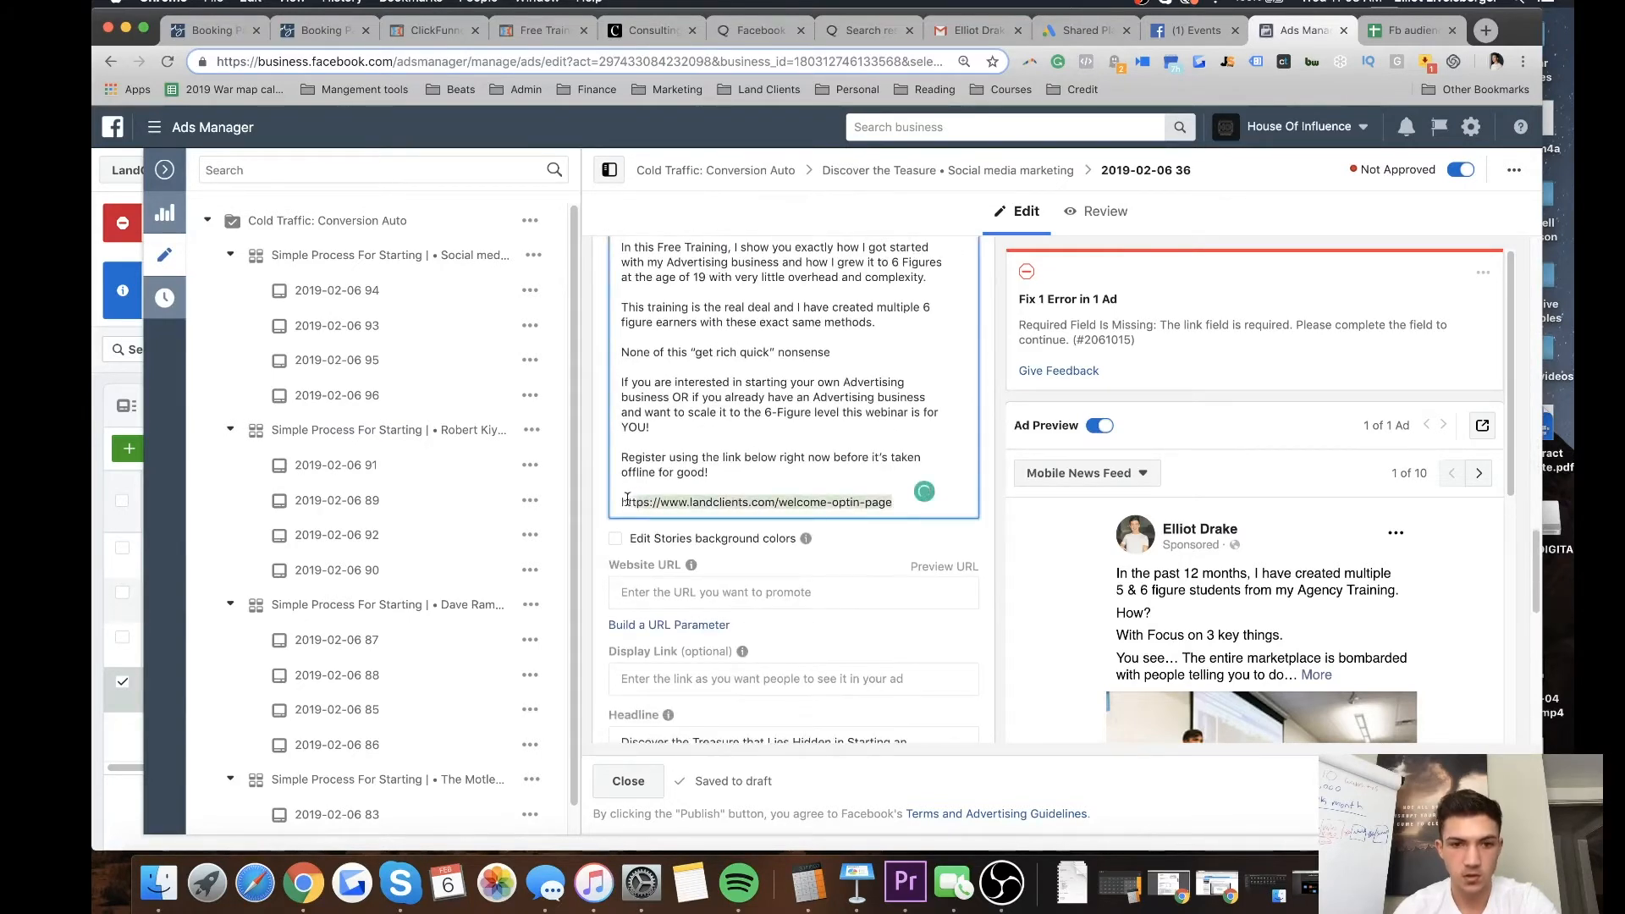
left_click(673, 596)
type("https://www.landclients.com/welcome-optin-page")
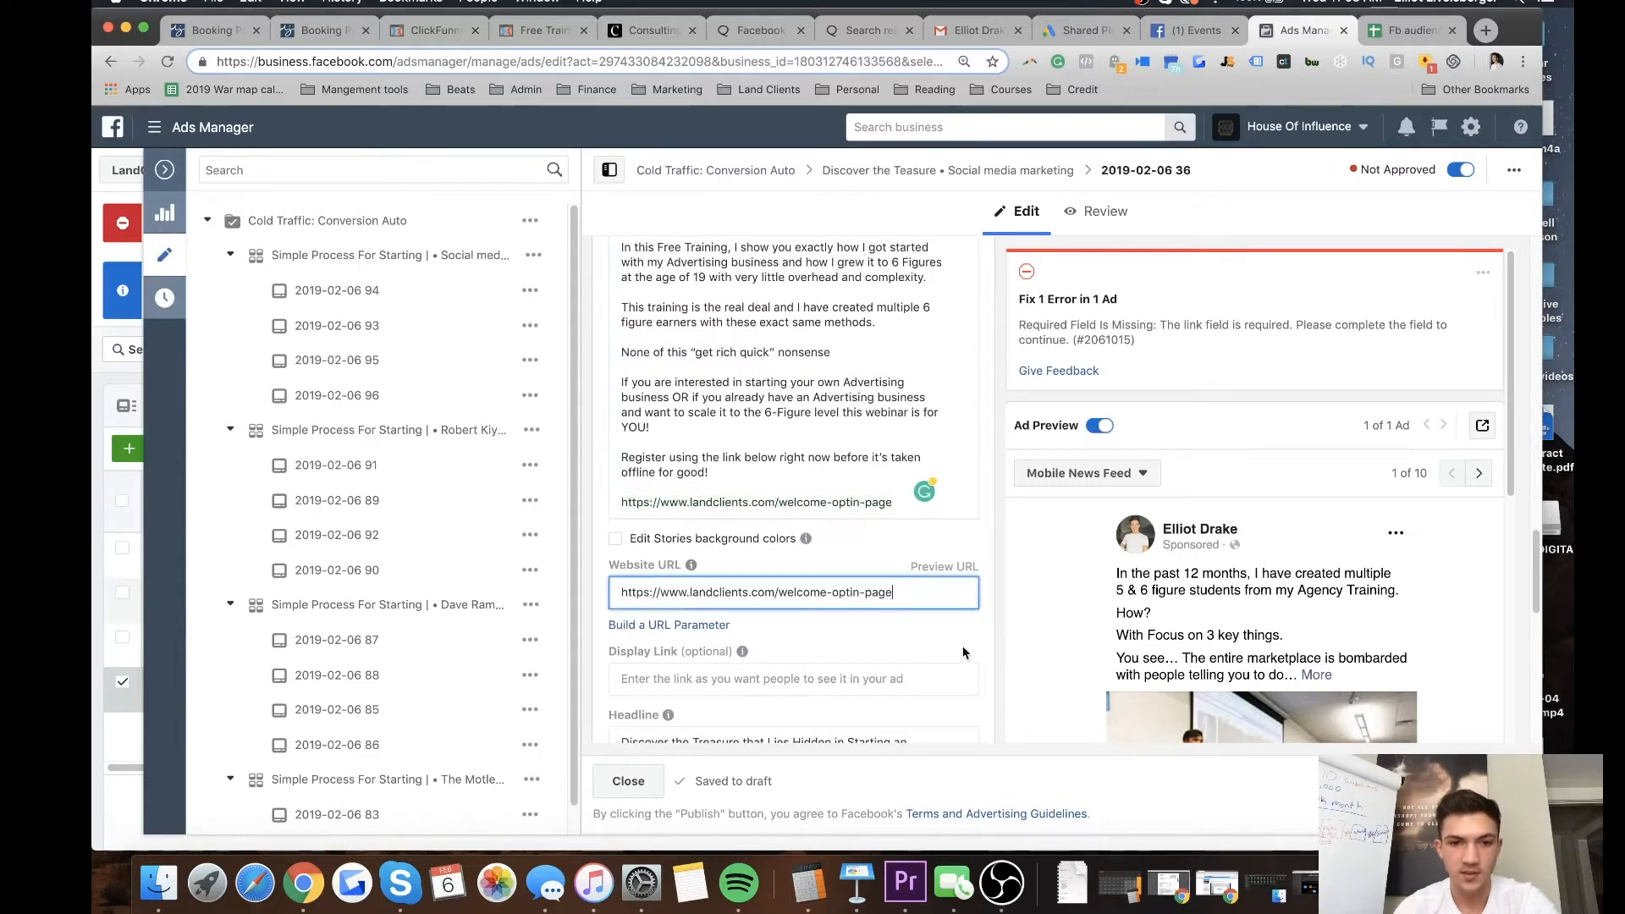
scroll(848, 636, "down", 3)
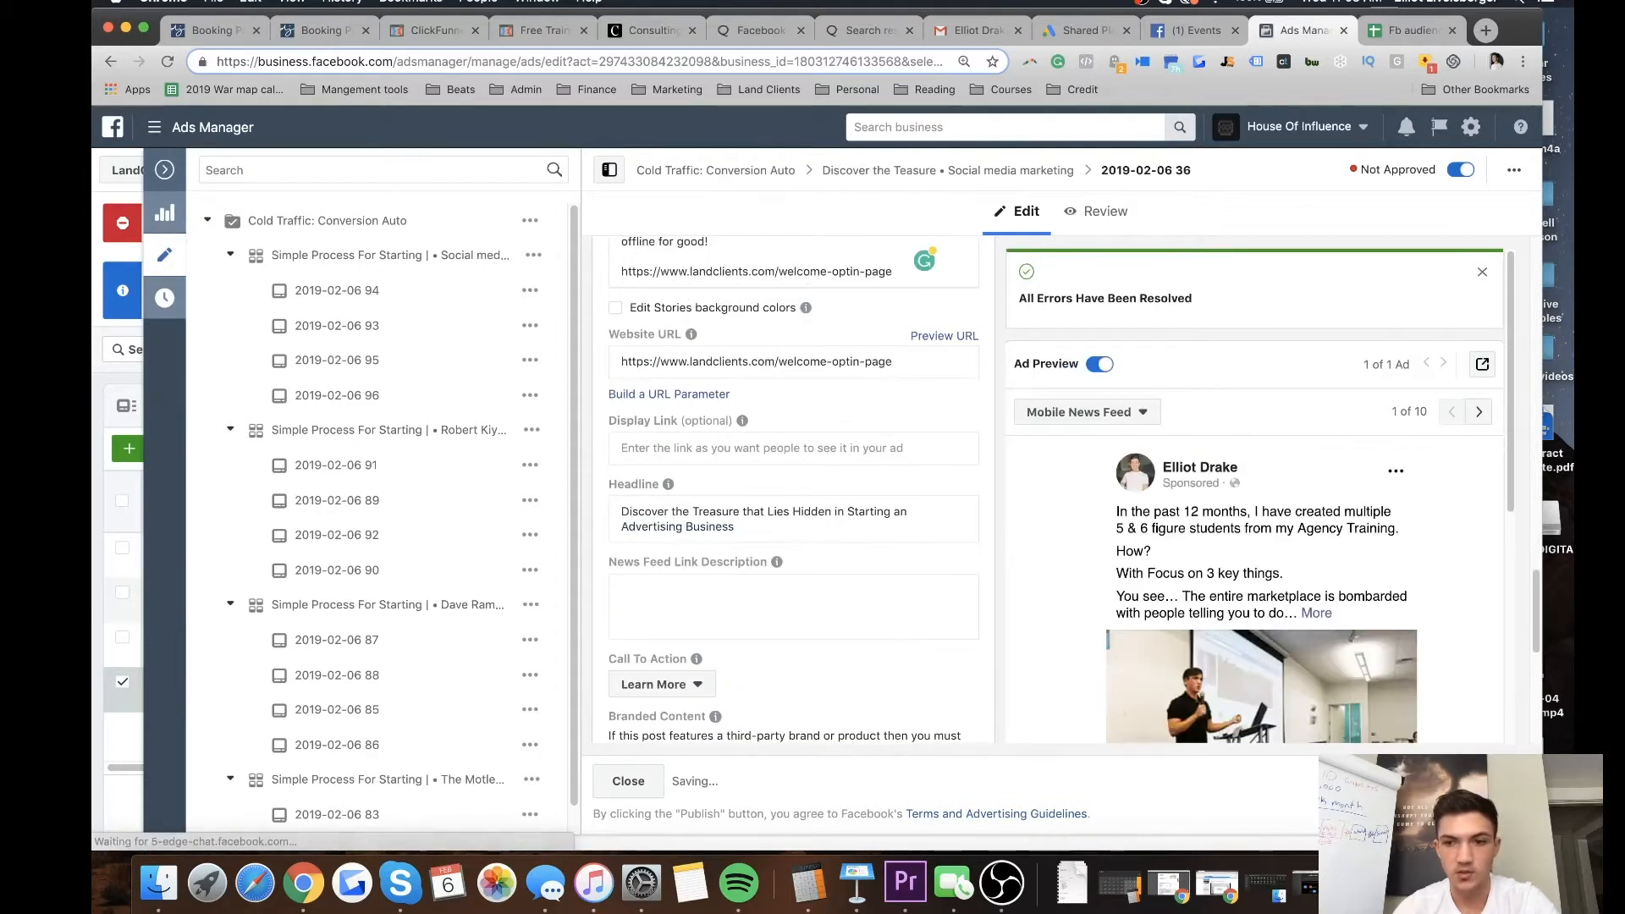
left_click(1496, 781)
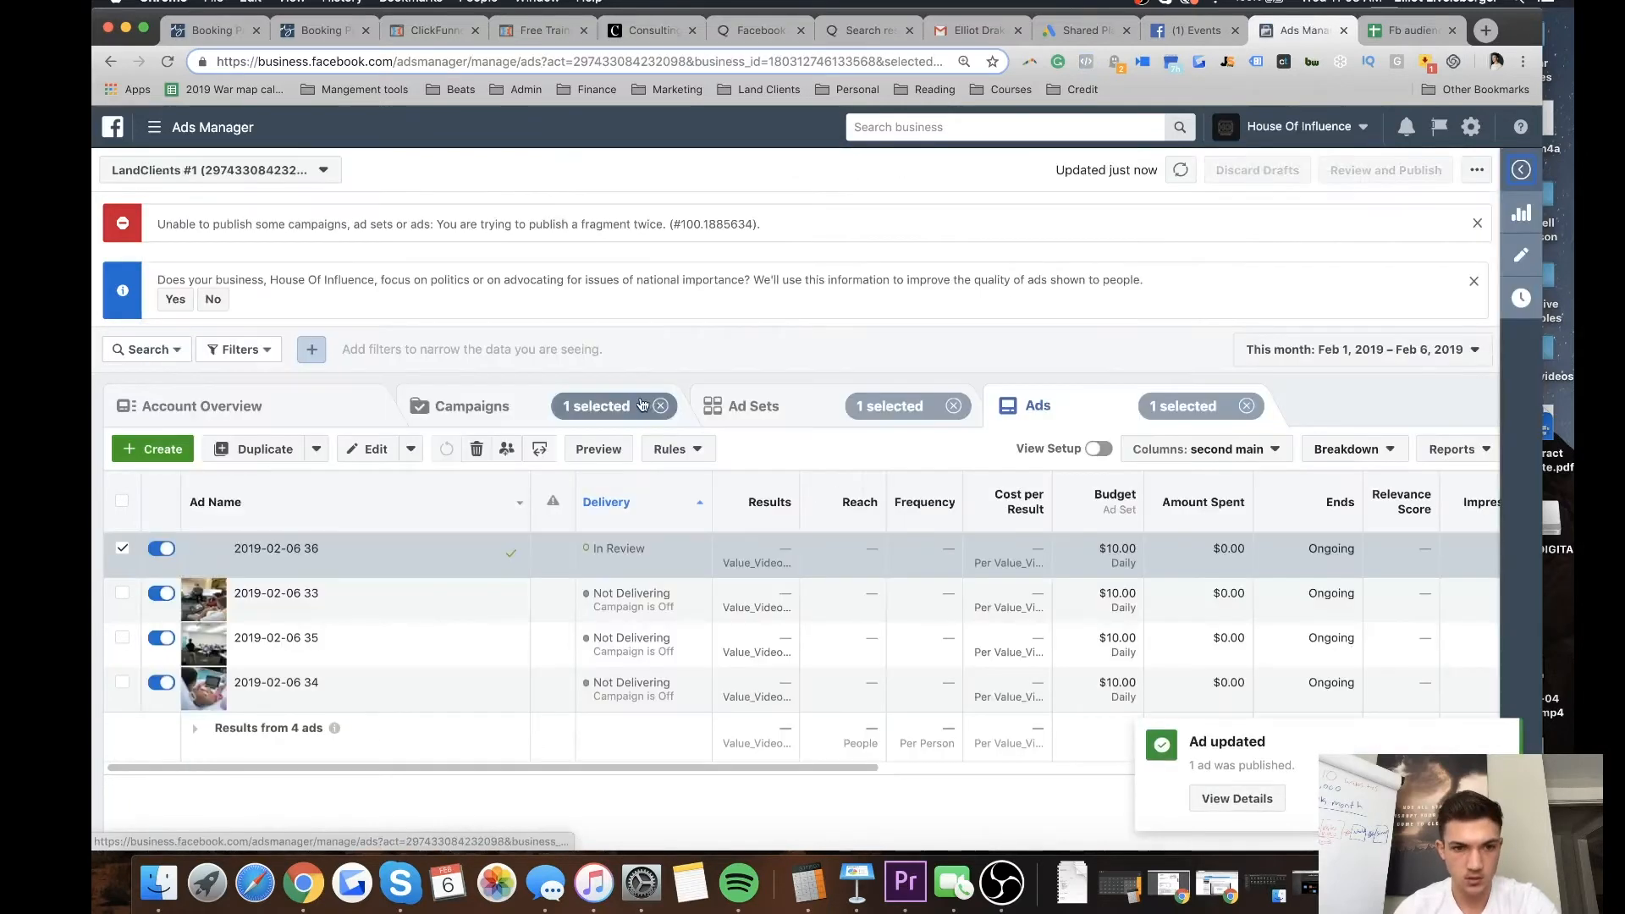
Check the ads in the "Simple Process For Starting" Social media marketing ad set, and turn on the Cold Traffic: Conversion Auto campaign.
left_click(786, 424)
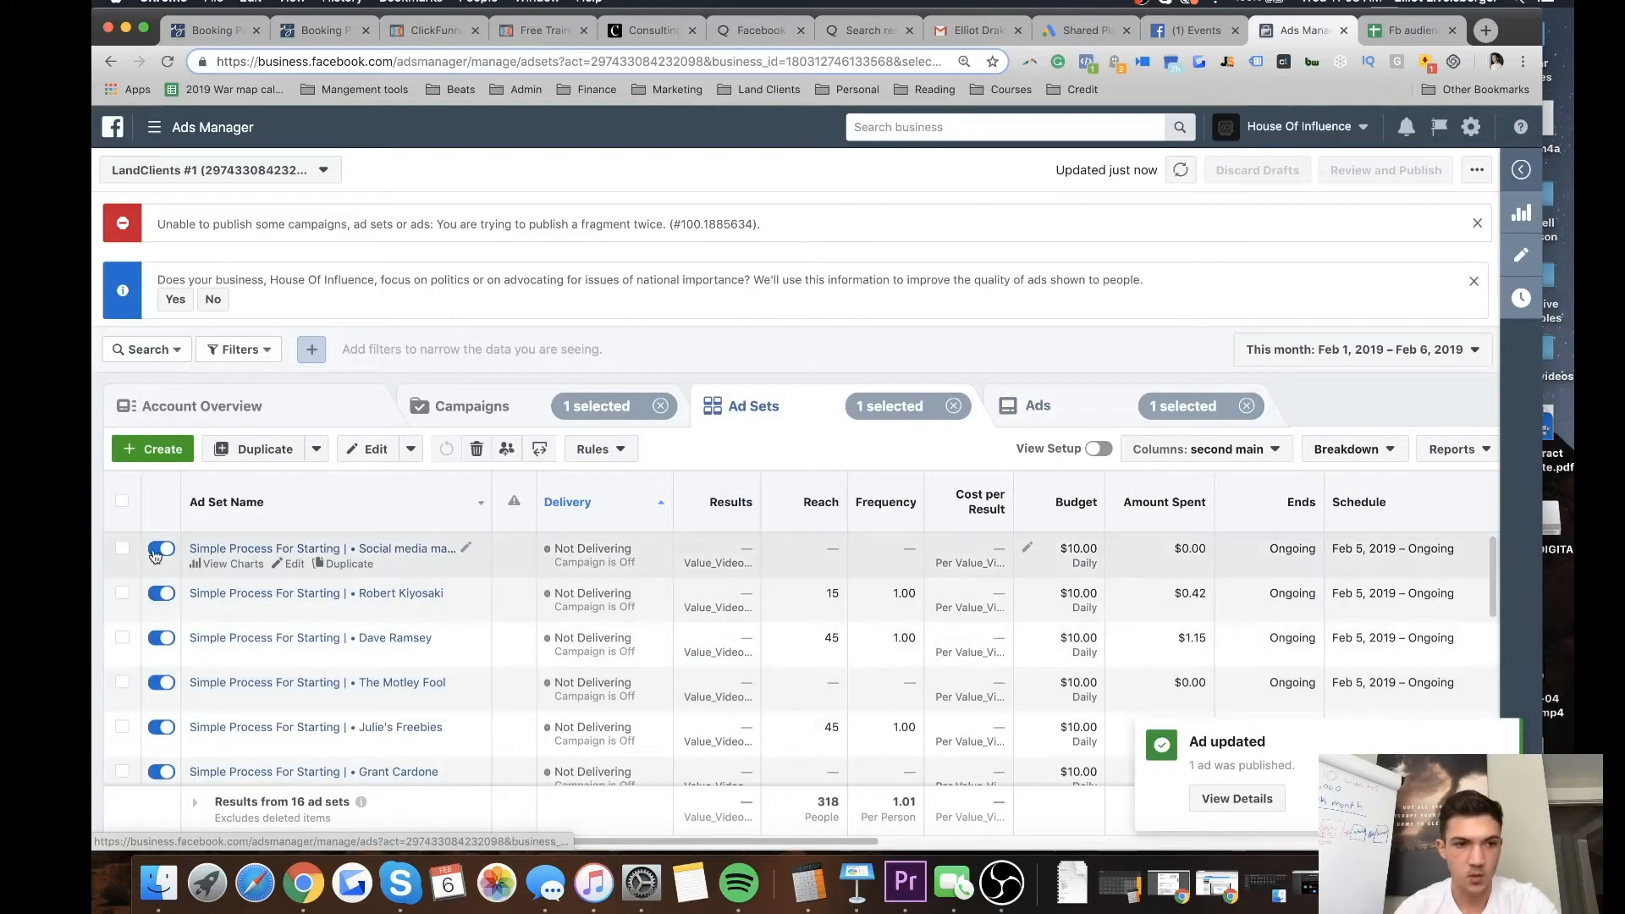
left_click(301, 549)
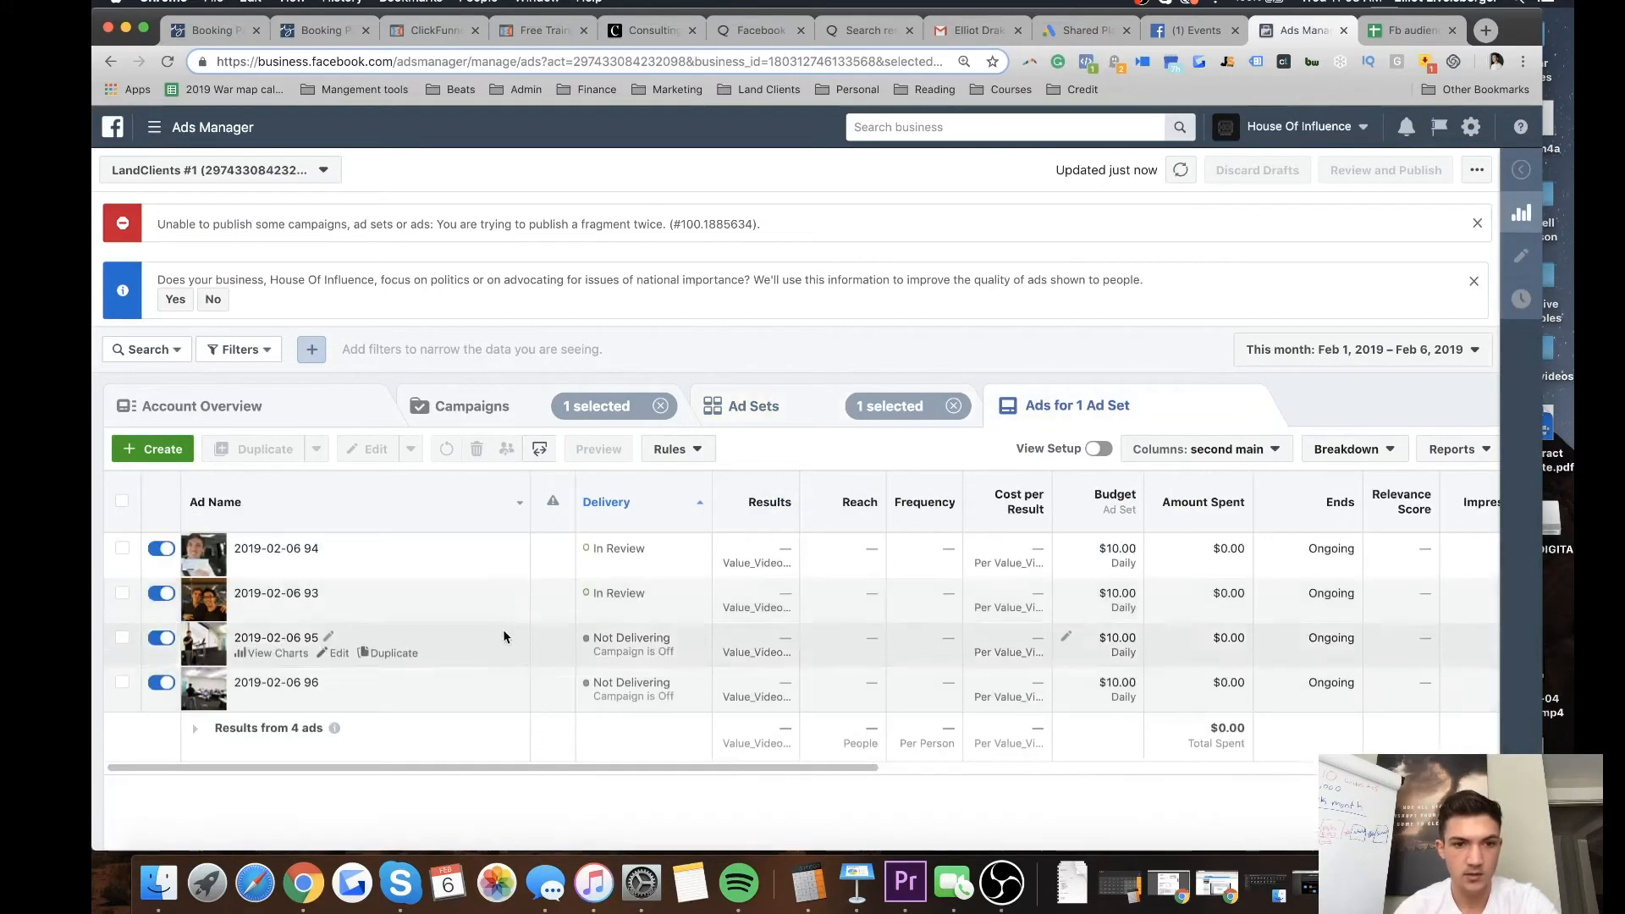
left_click(771, 413)
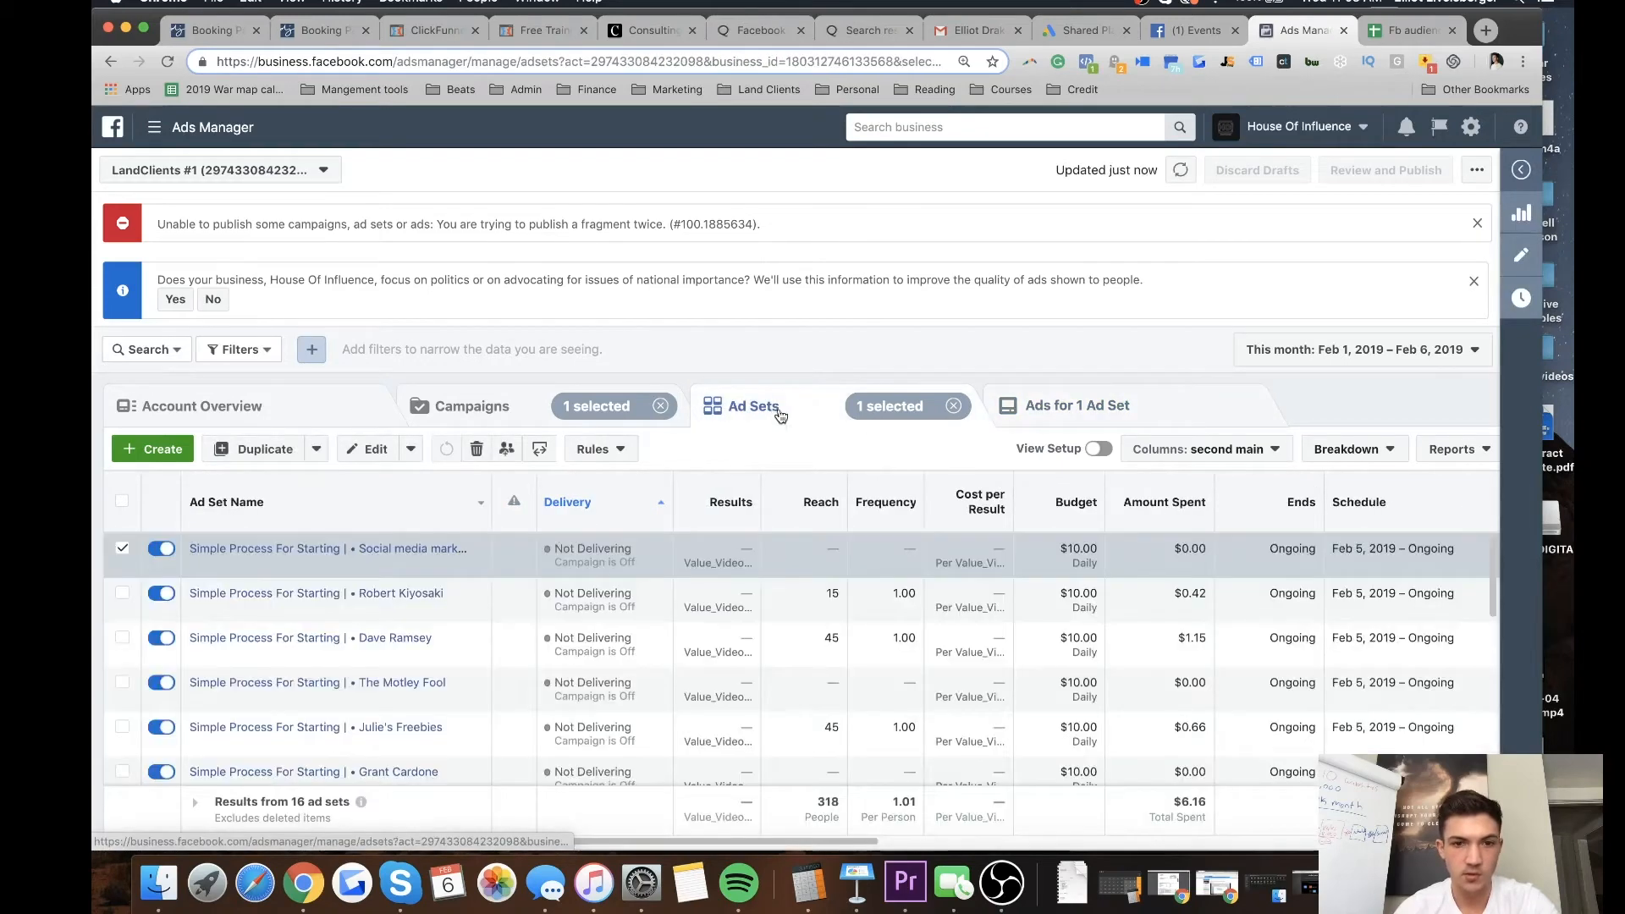
left_click(521, 422)
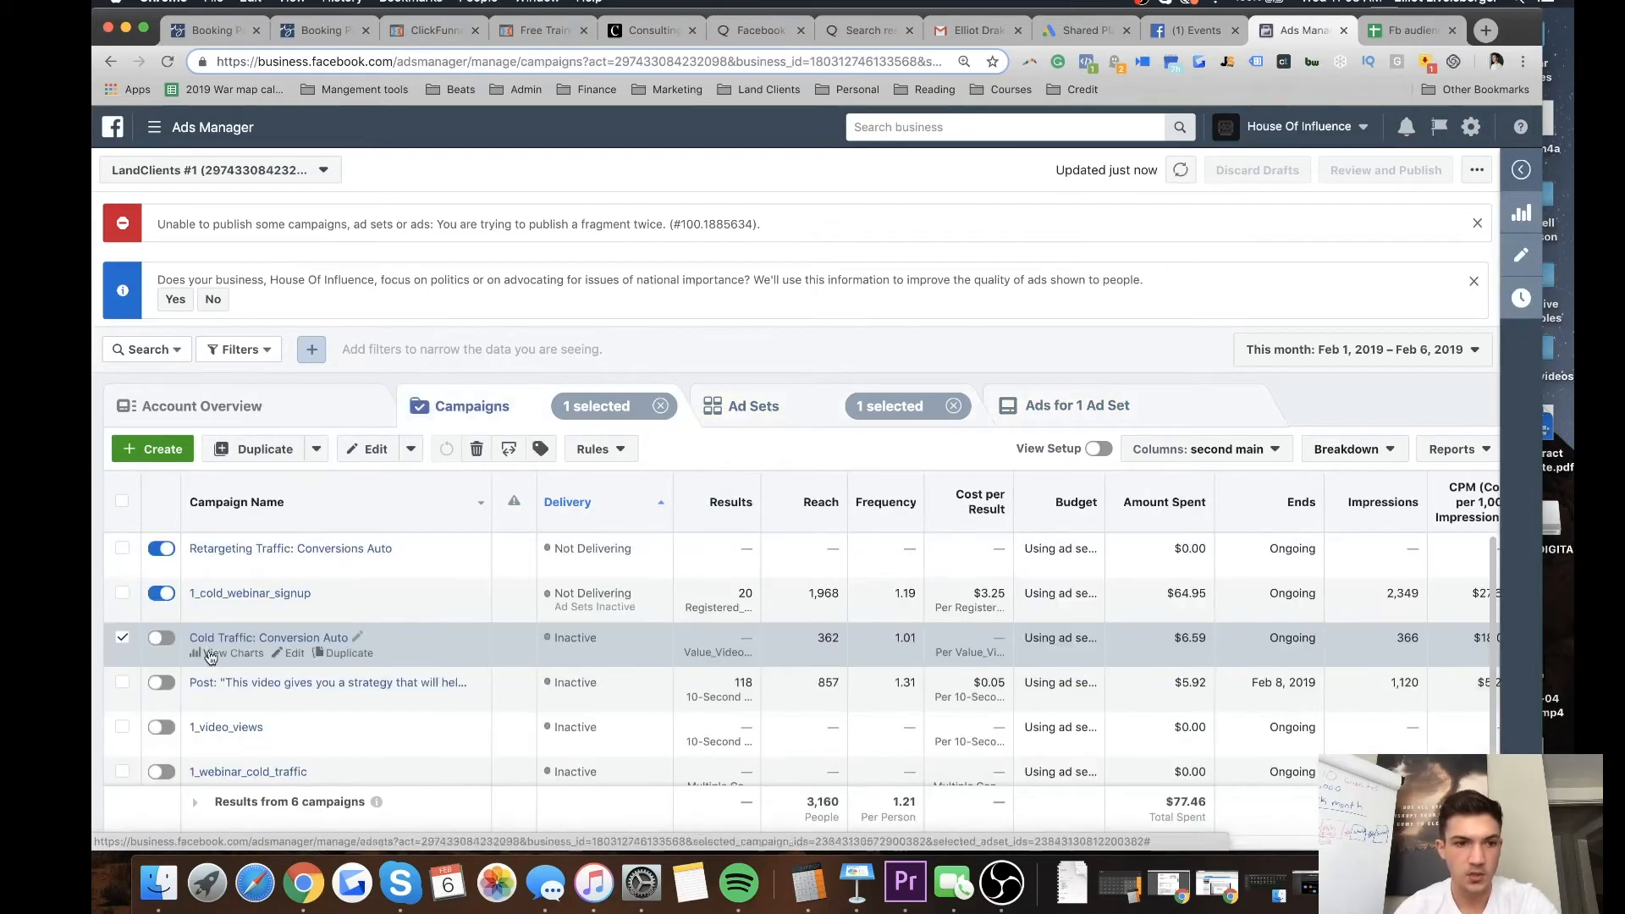
left_click(159, 639)
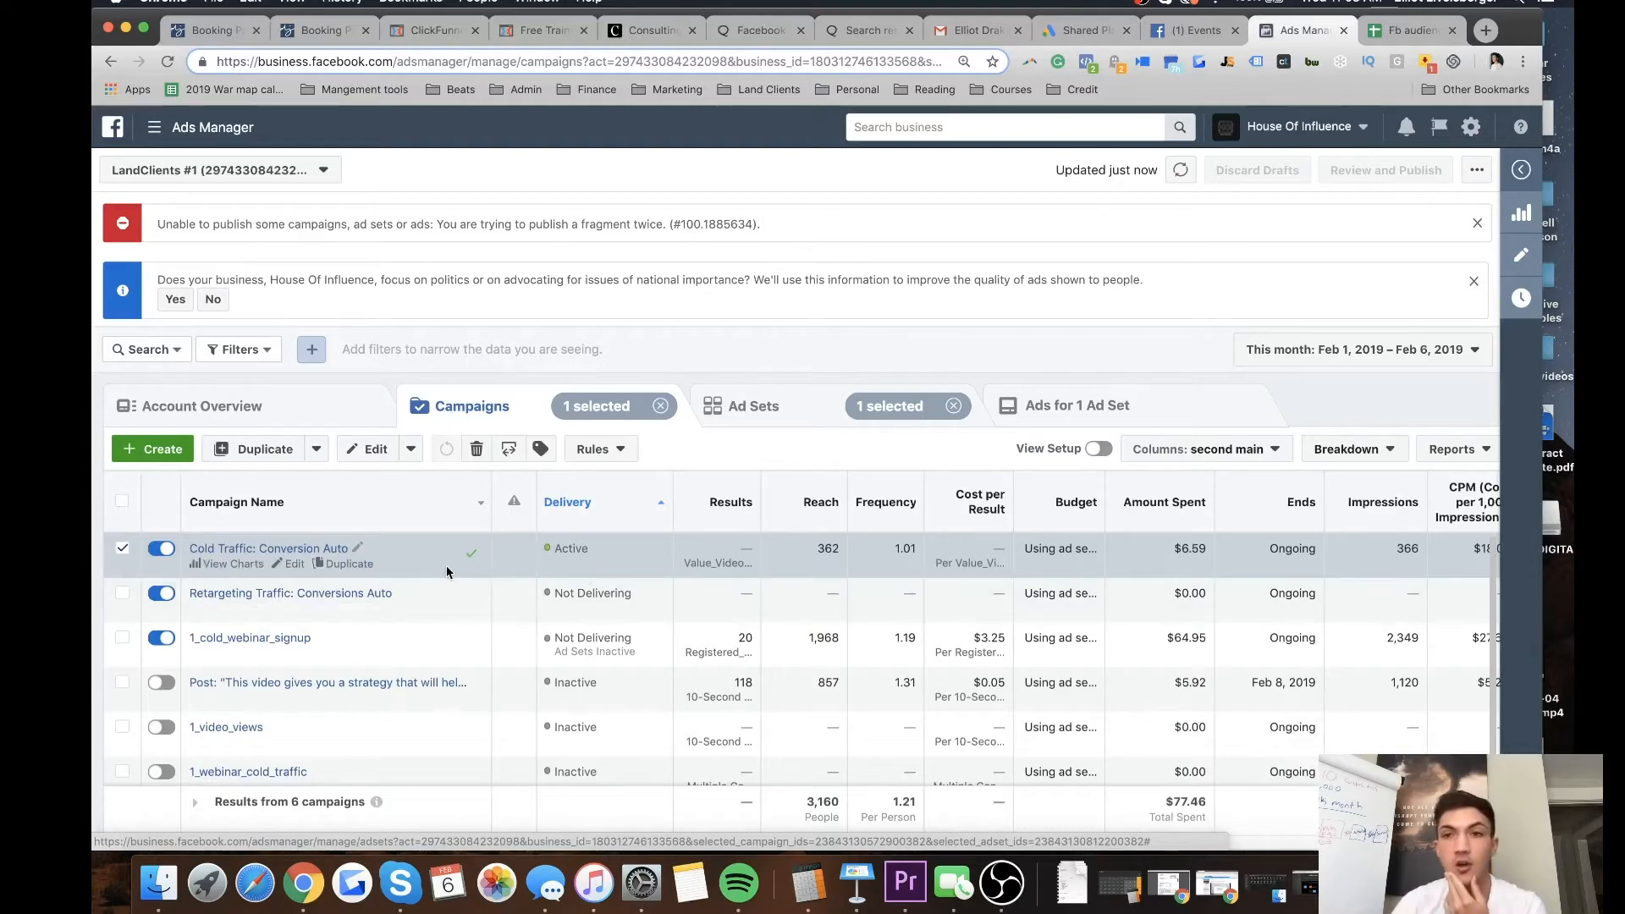
left_click(246, 550)
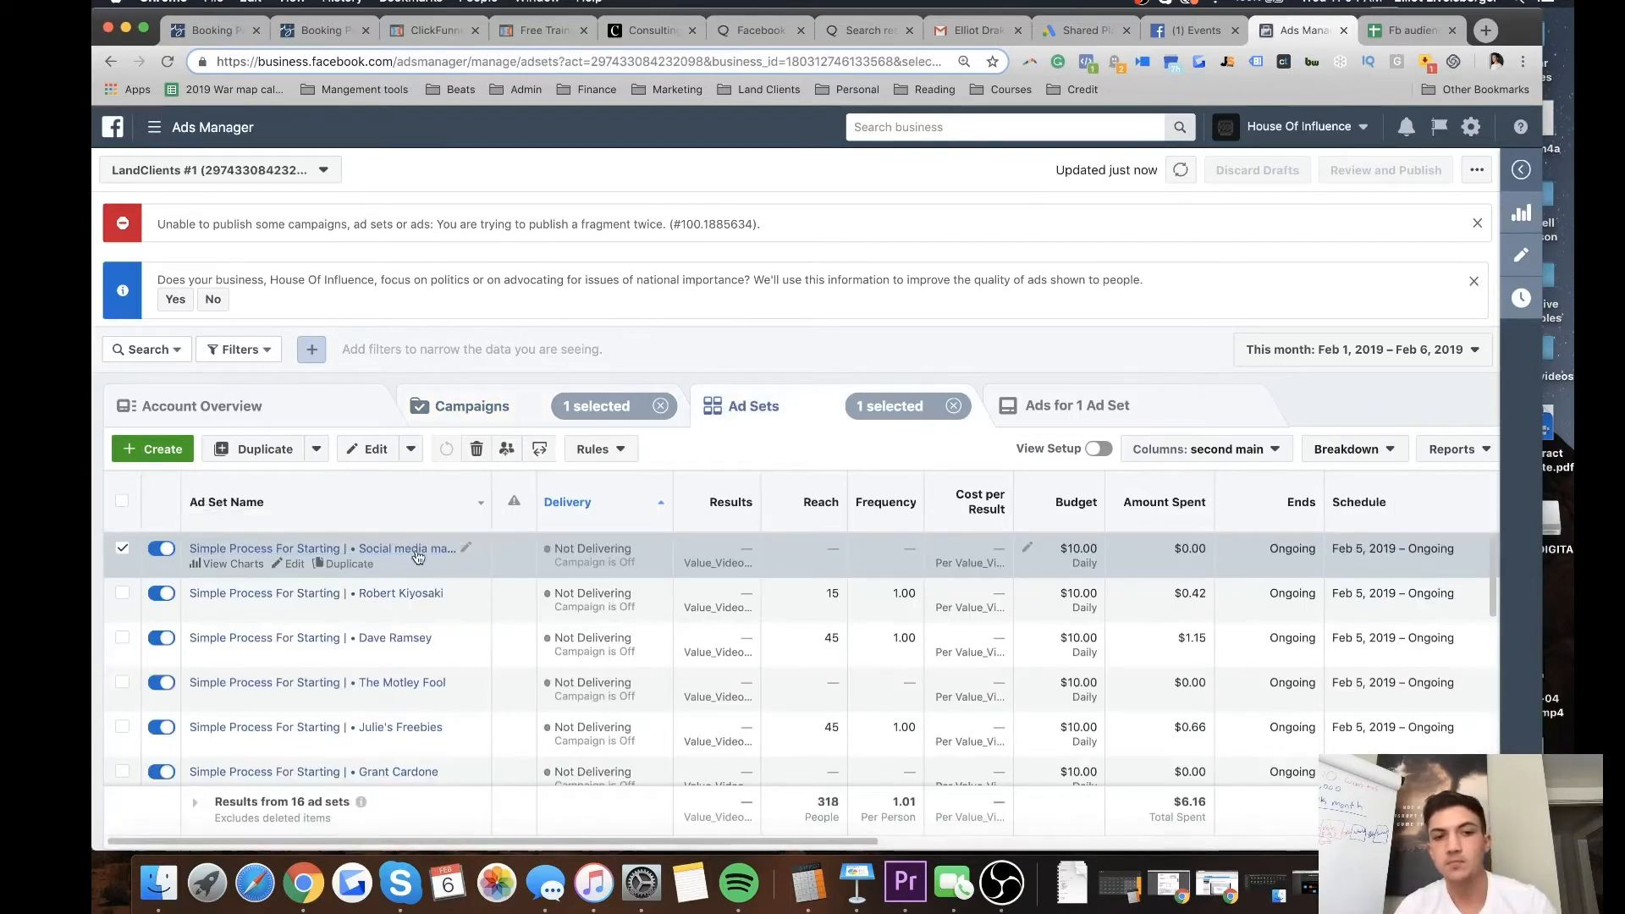
left_click(121, 548)
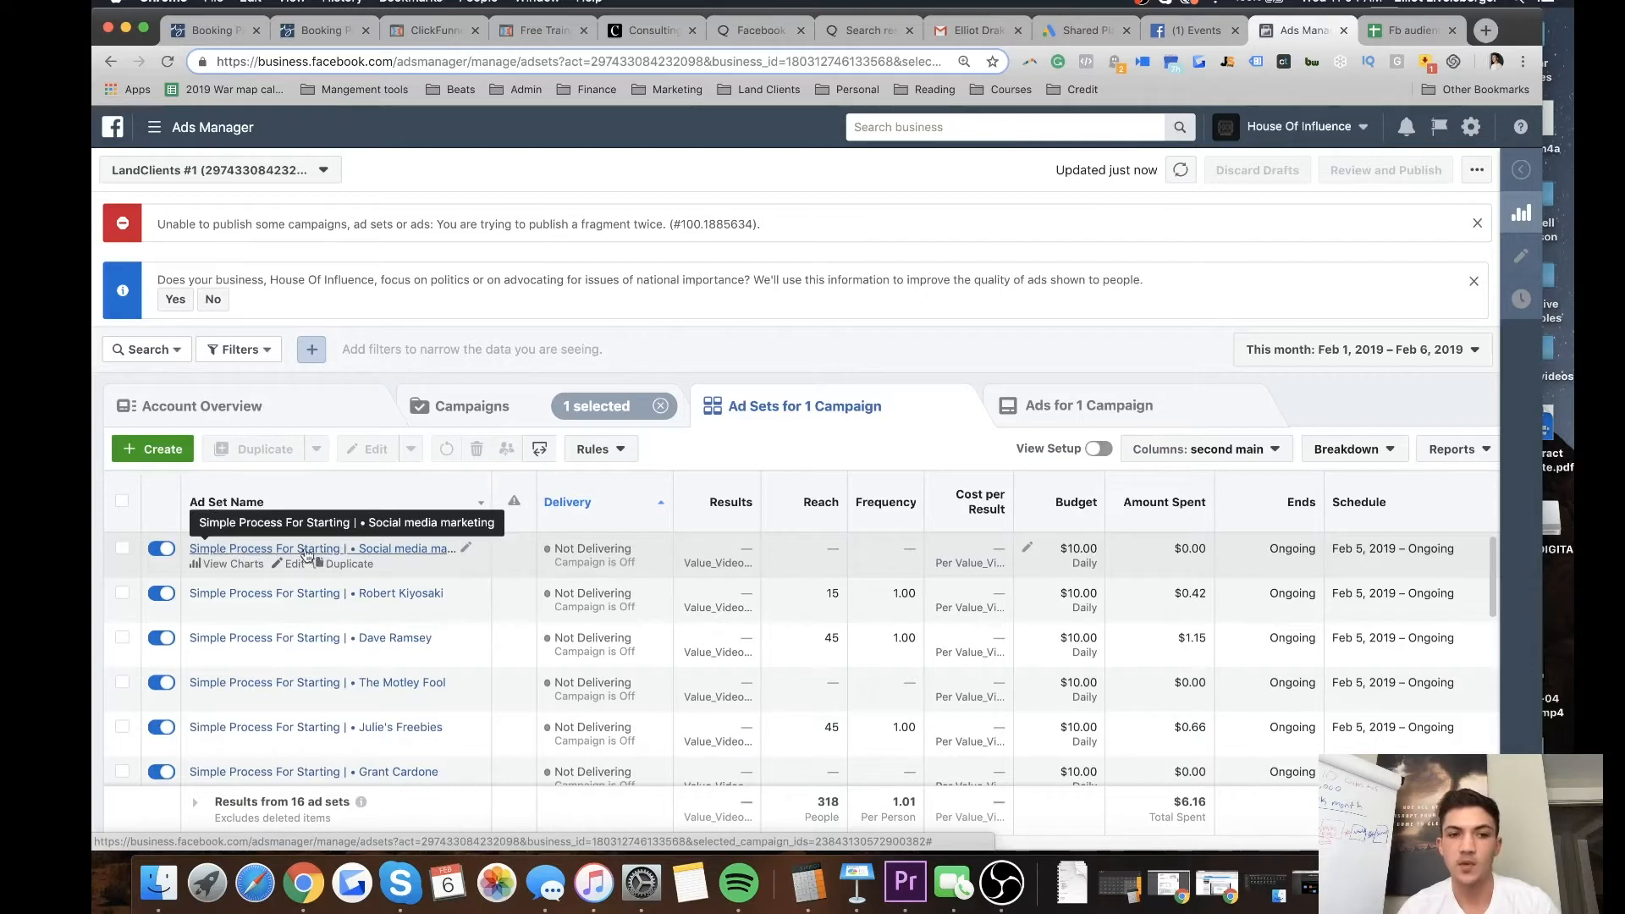
left_click(383, 548)
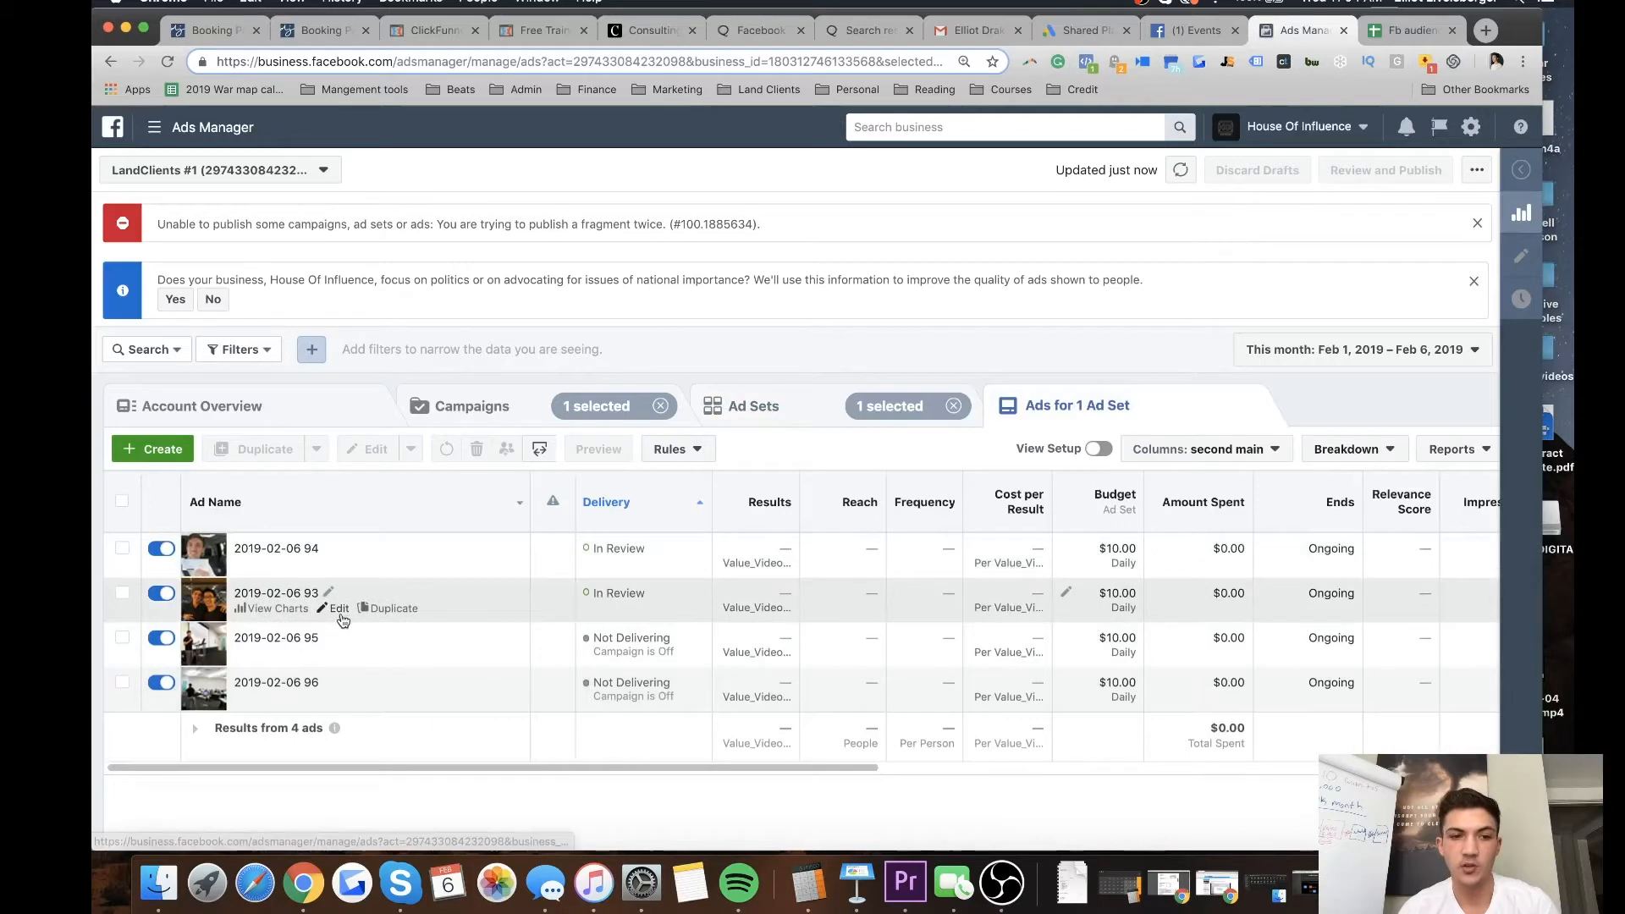
left_click(340, 611)
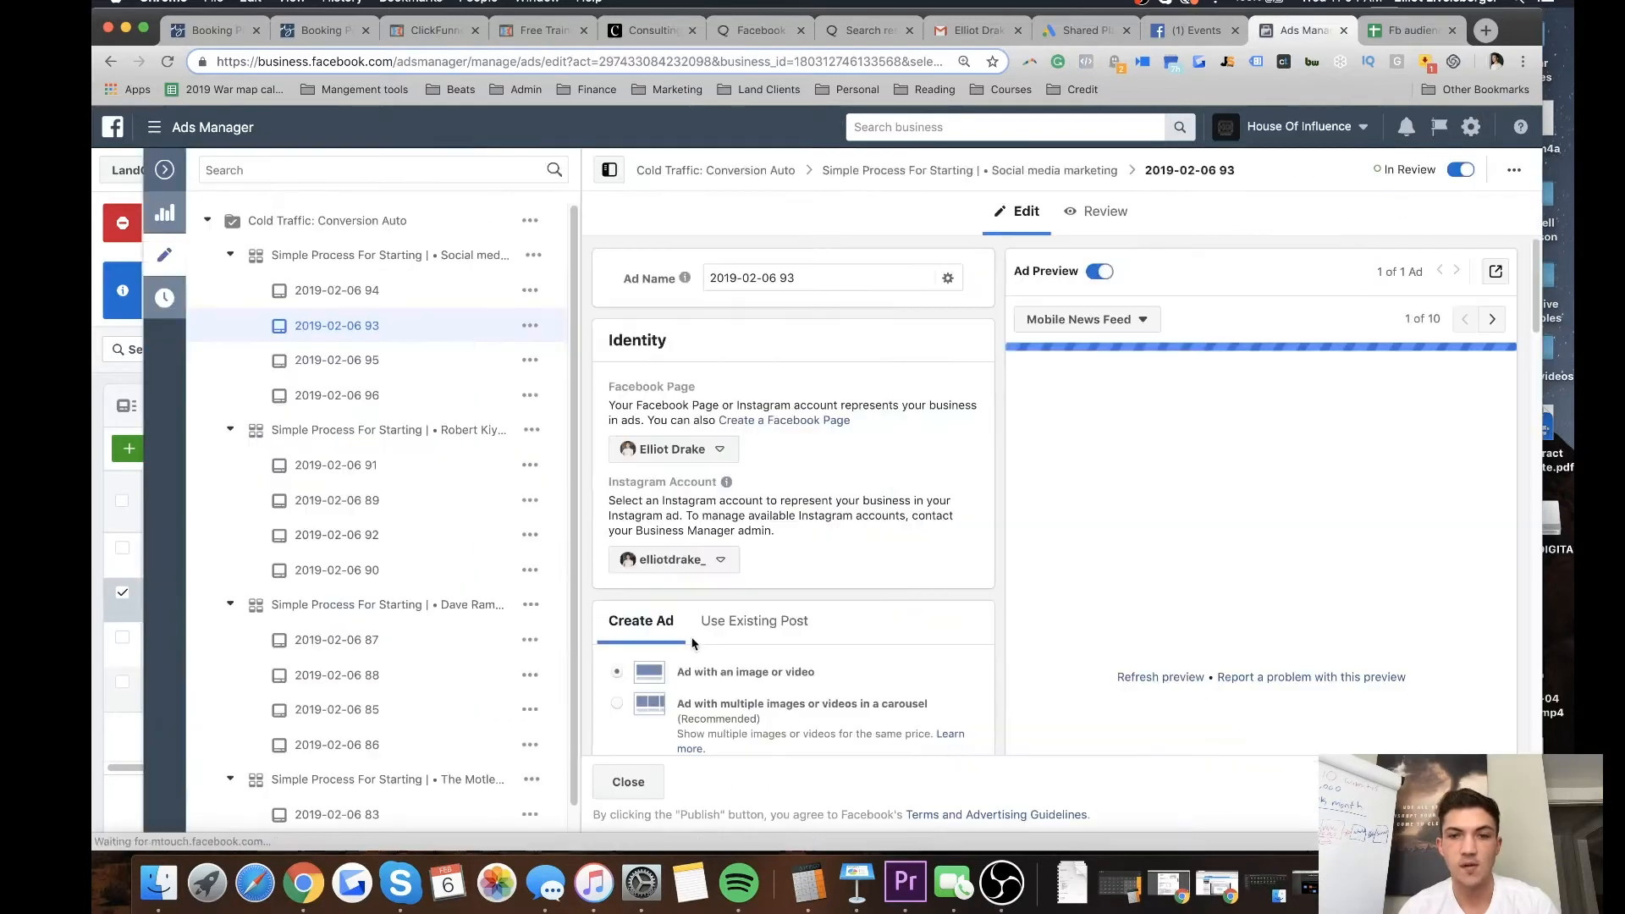
scroll(692, 643, "down", 5)
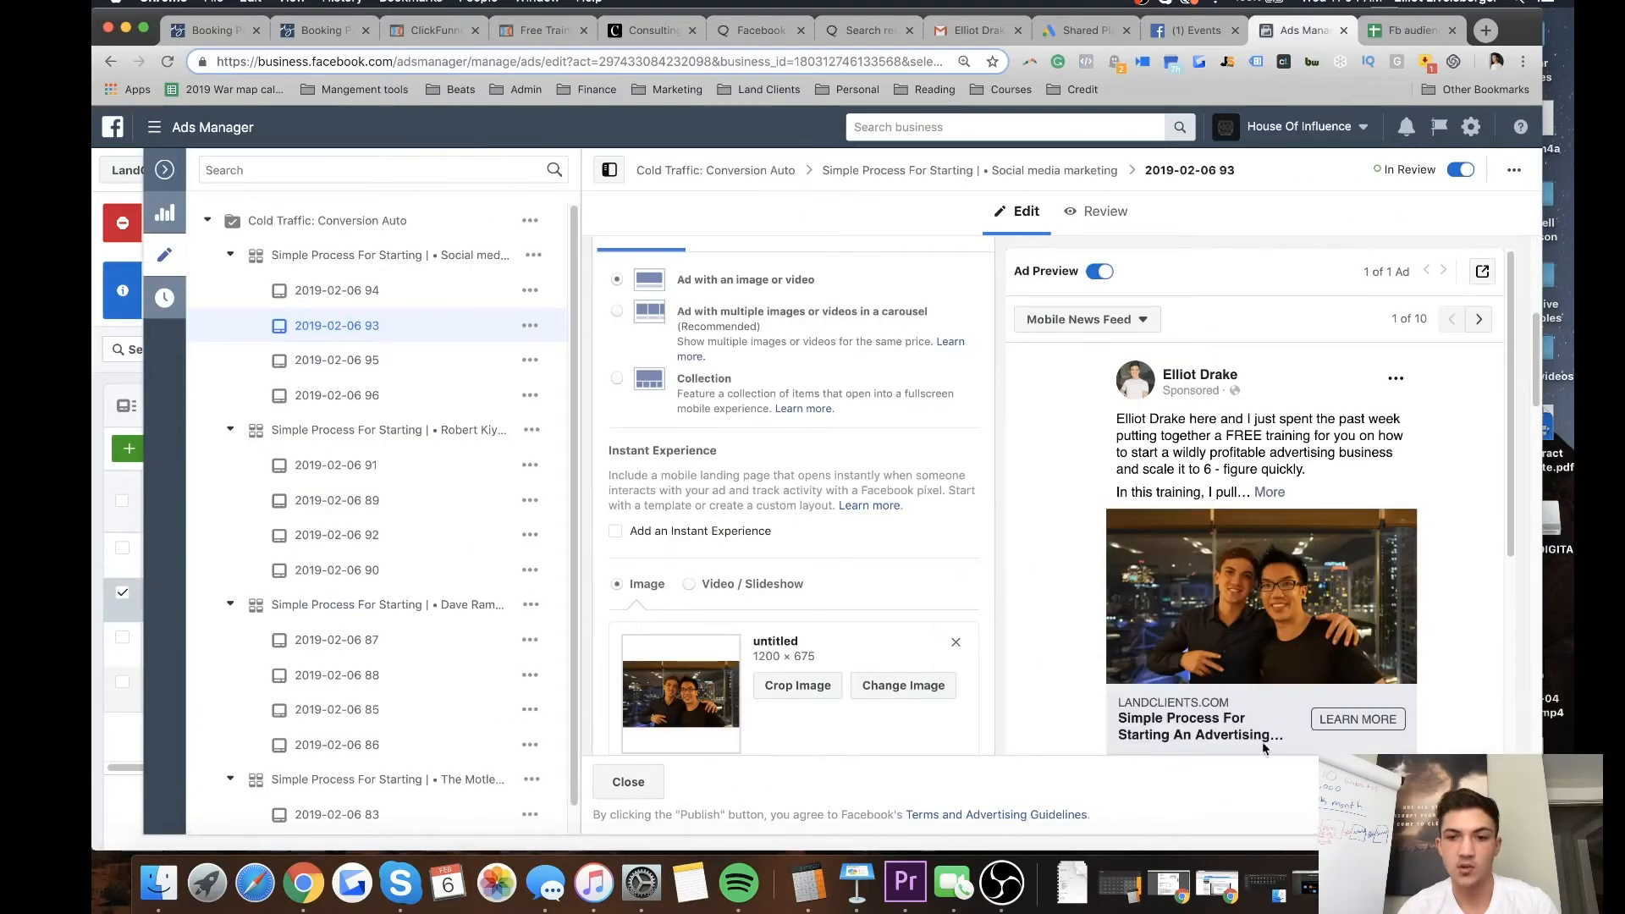
left_click(164, 169)
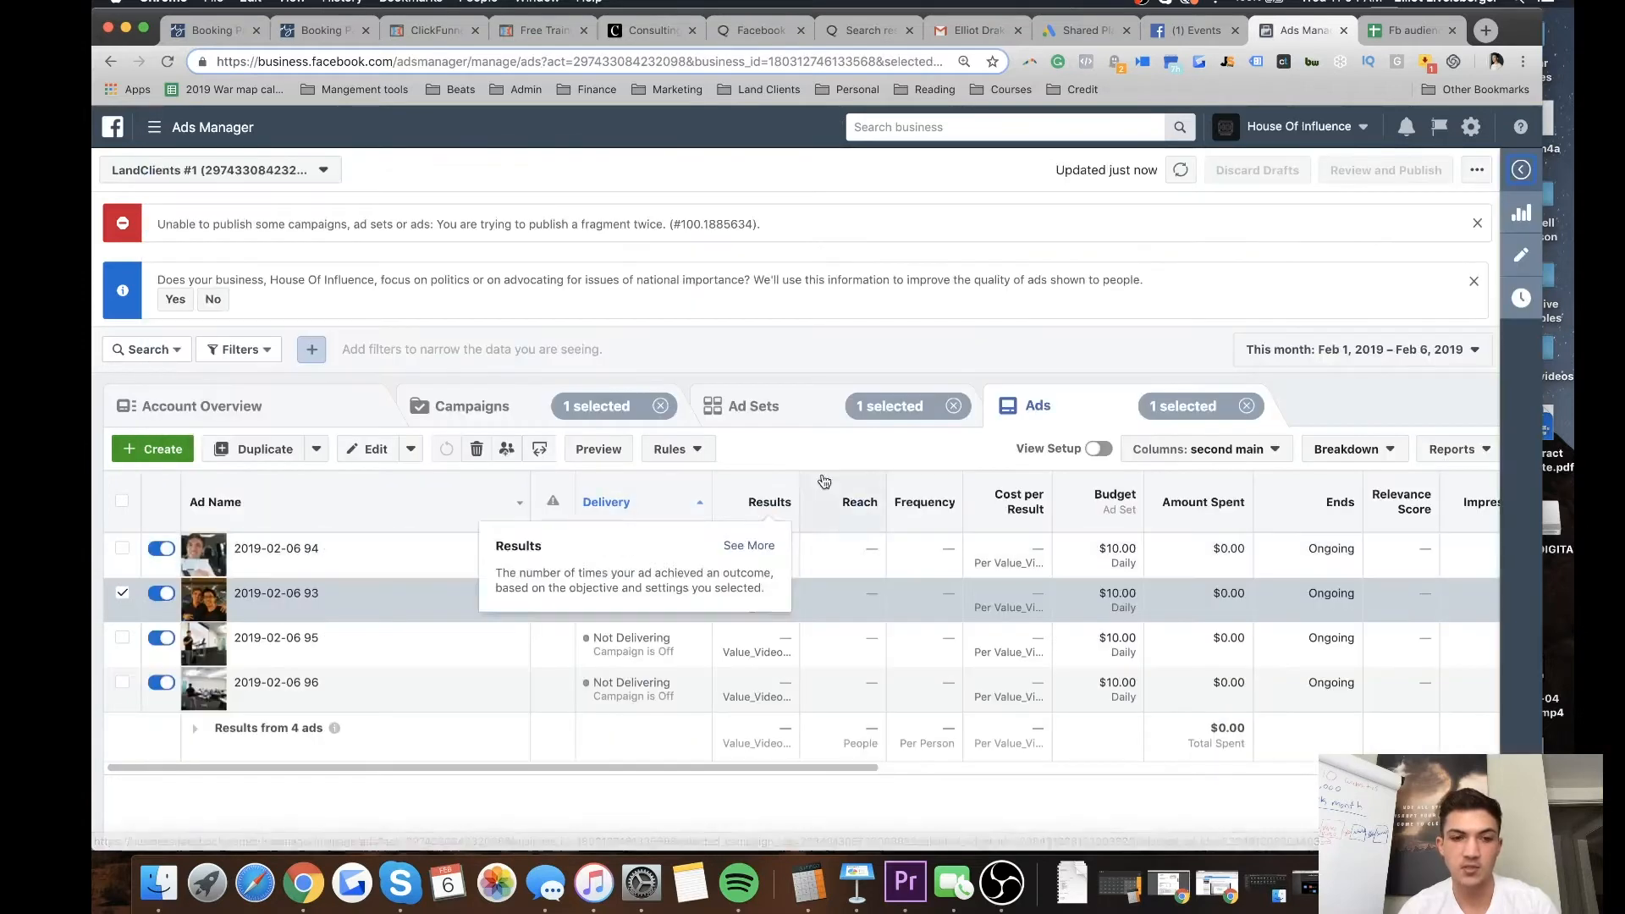
Return to the campaign's ad sets, clear the Social media marketing selection, and look through the full ad set list.
left_click(806, 408)
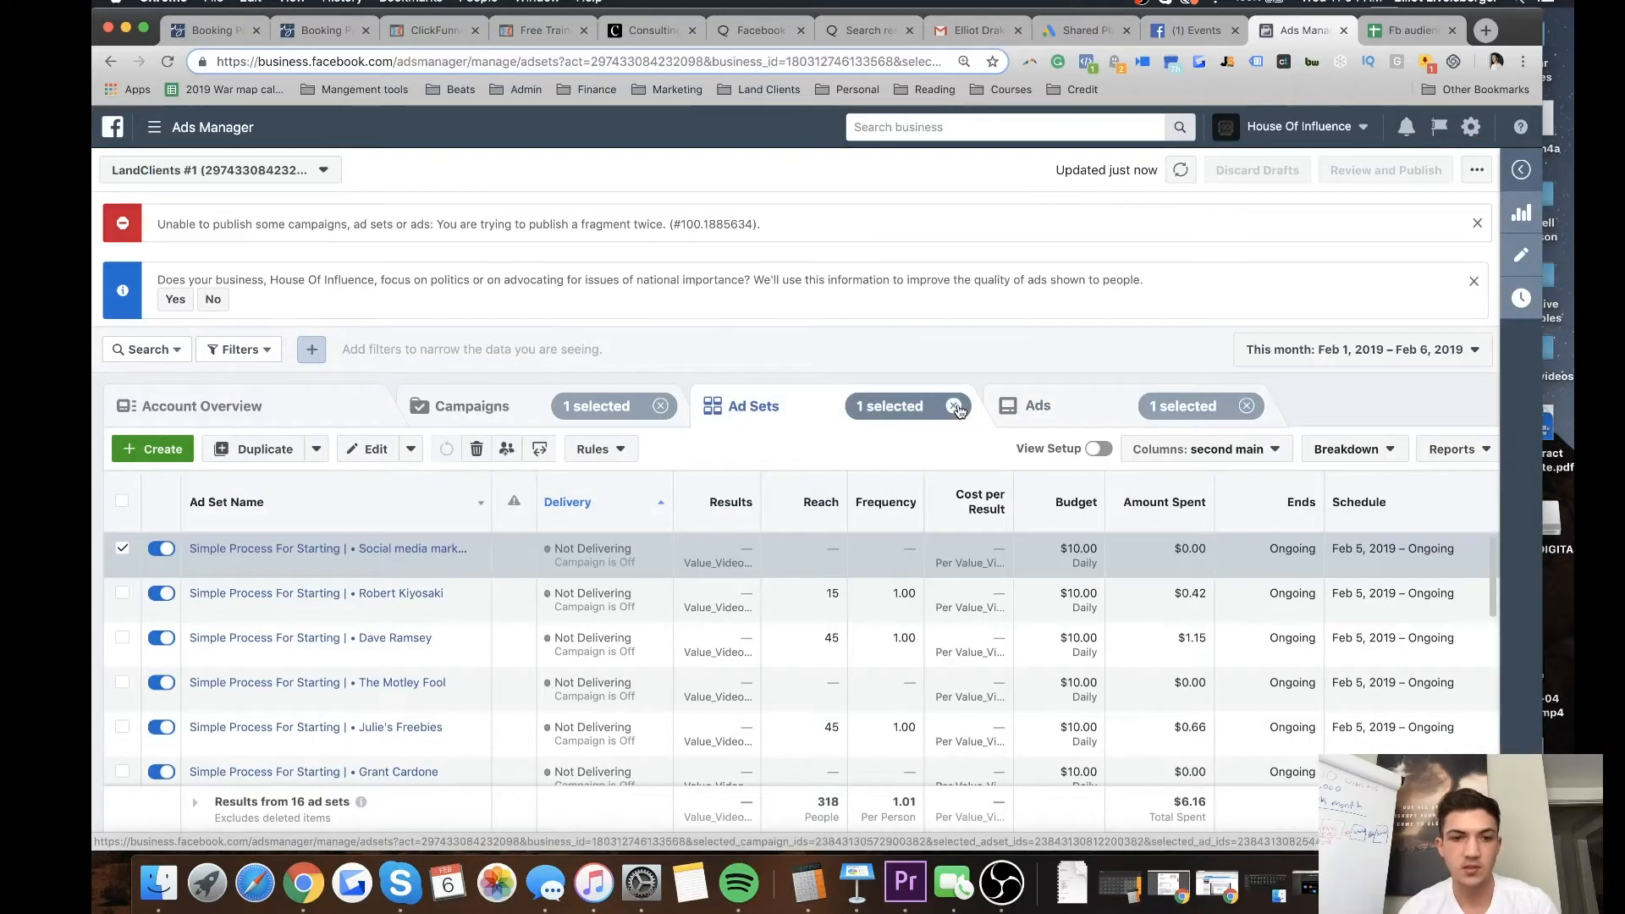
scroll(521, 700, "down", 10)
scroll(519, 699, "up", 5)
scroll(508, 701, "down", 3)
scroll(495, 702, "up", 10)
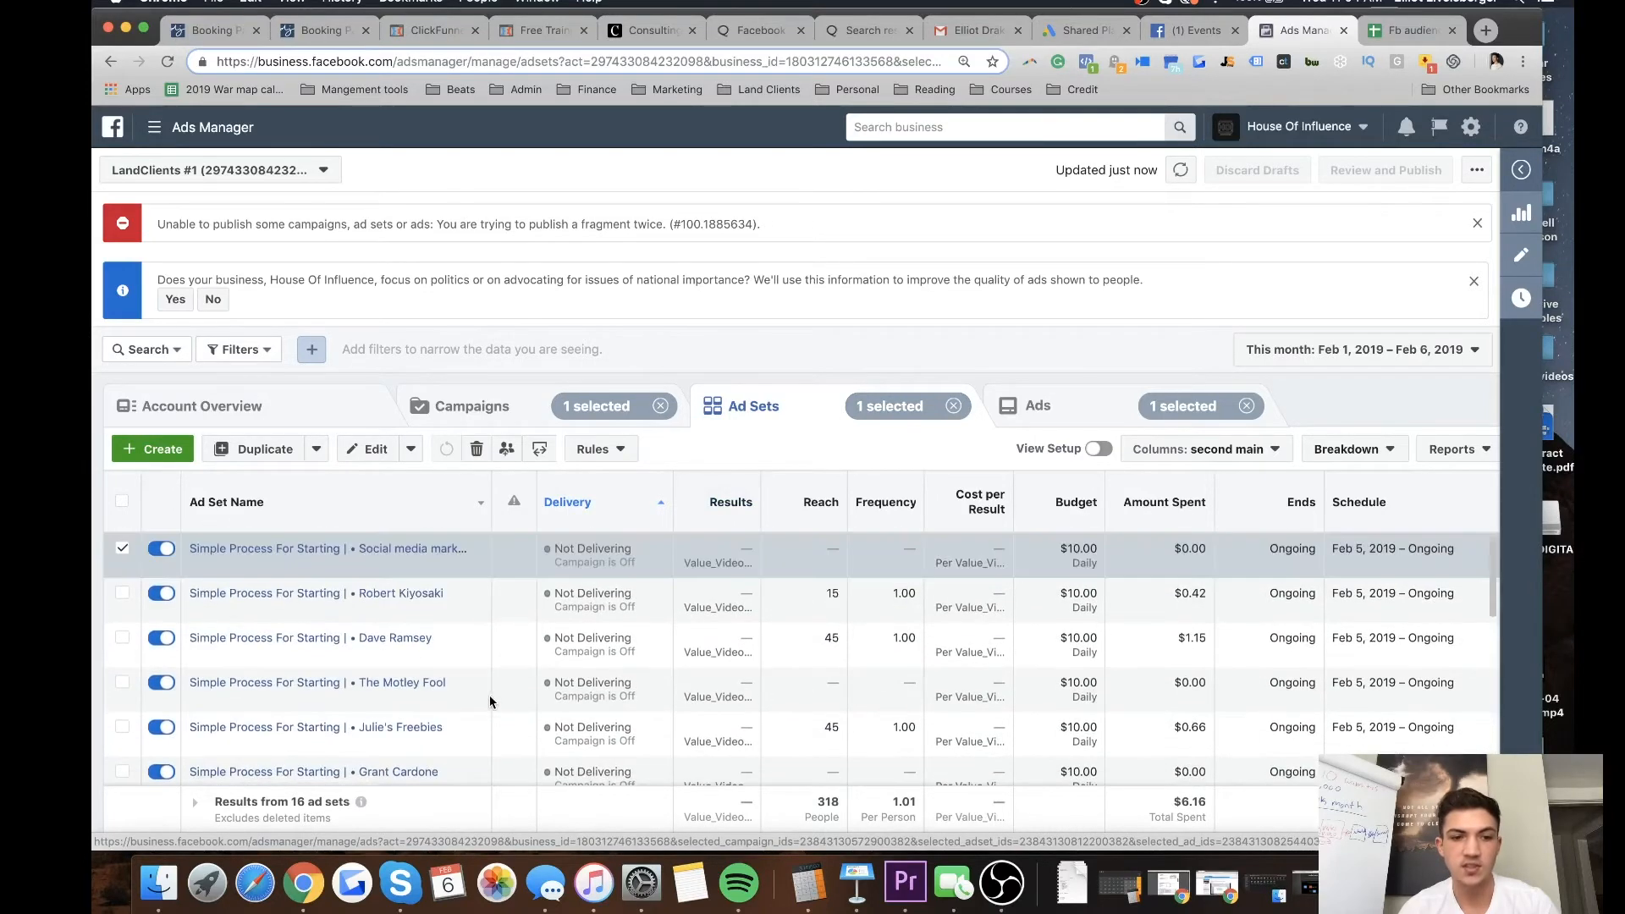
left_click(123, 551)
scroll(411, 706, "down", 10)
scroll(404, 718, "down", 2)
scroll(410, 715, "up", 10)
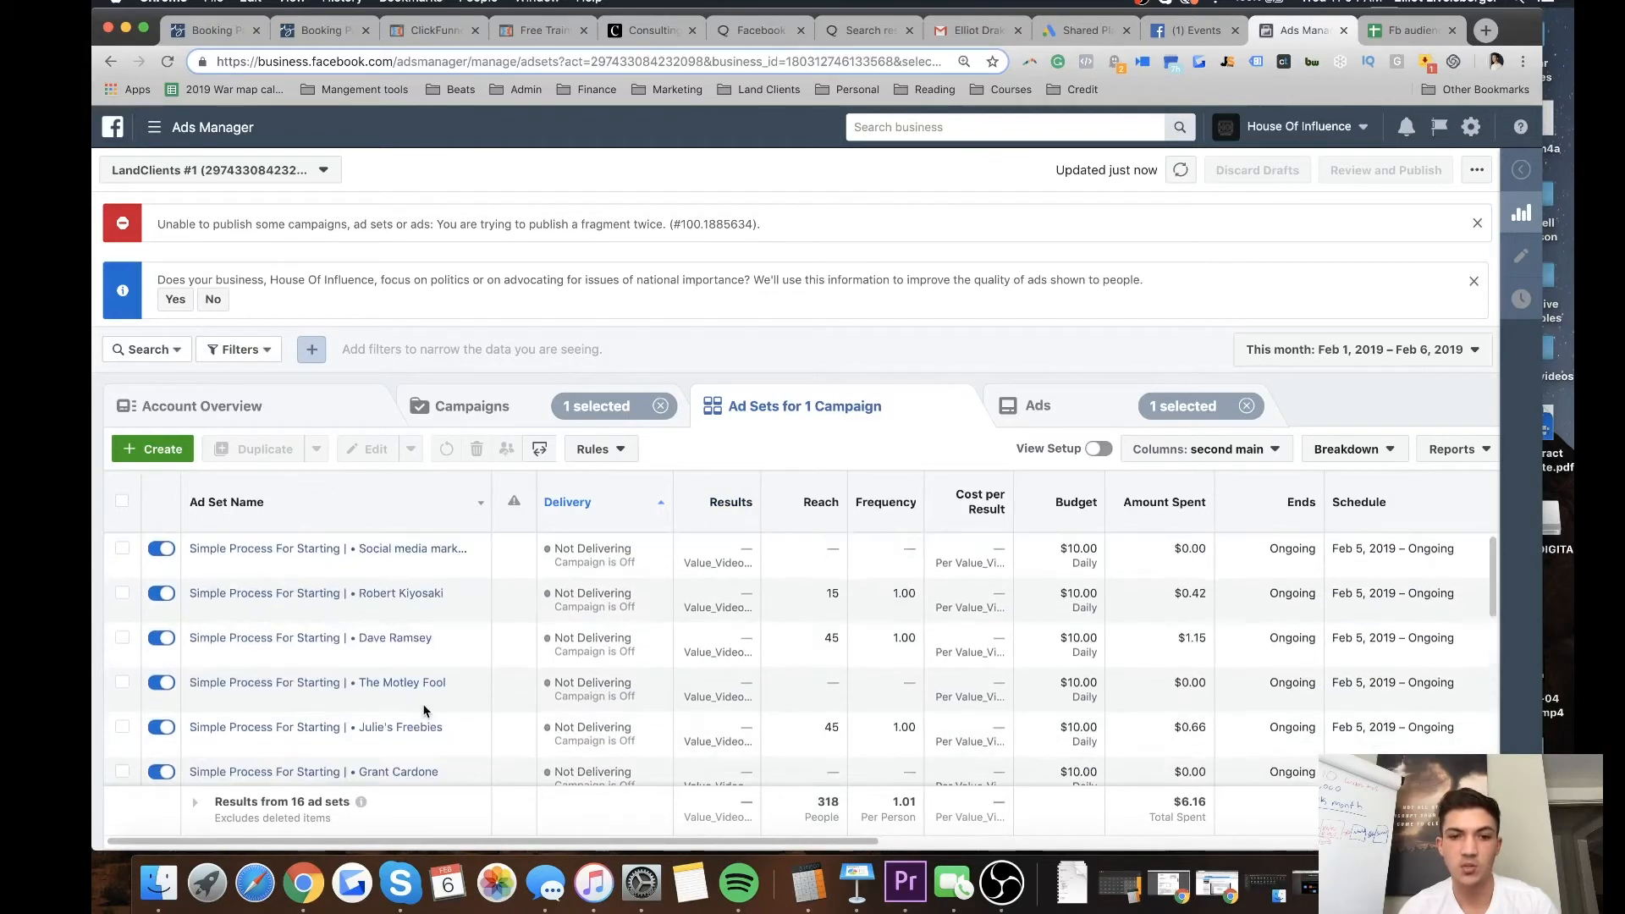
Examine the delivery status of all ads in the cold traffic campaign and of its "Discover the Teasure" ad sets.
left_click(1062, 397)
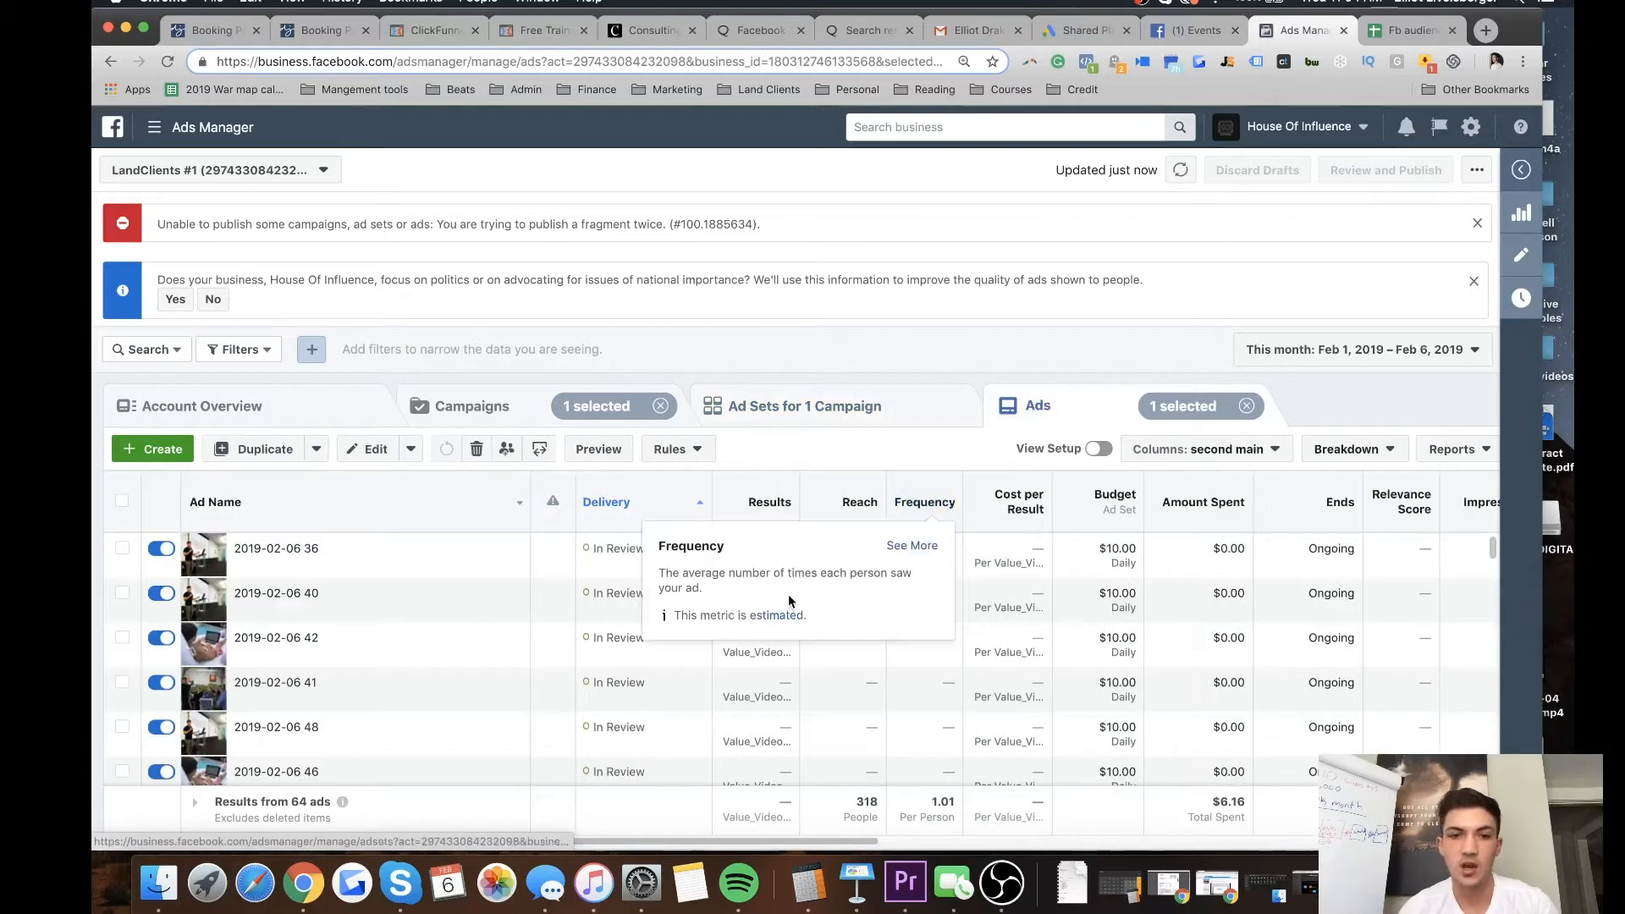
scroll(626, 705, "down", 5)
scroll(632, 707, "down", 6)
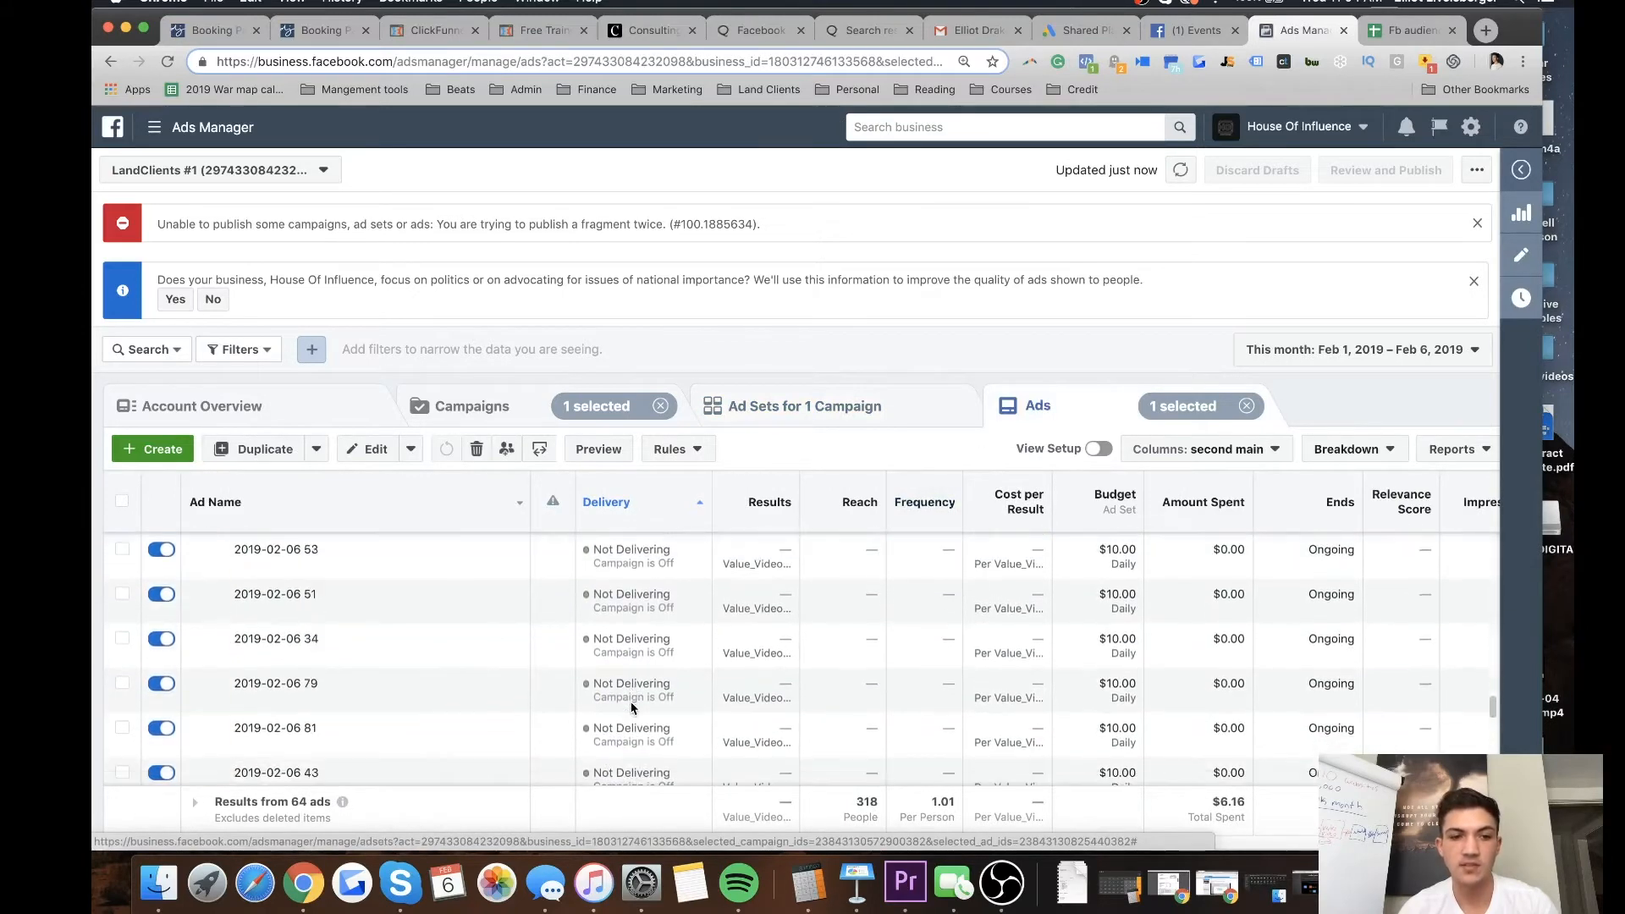
scroll(631, 707, "down", 4)
scroll(627, 739, "up", 5)
left_click(804, 407)
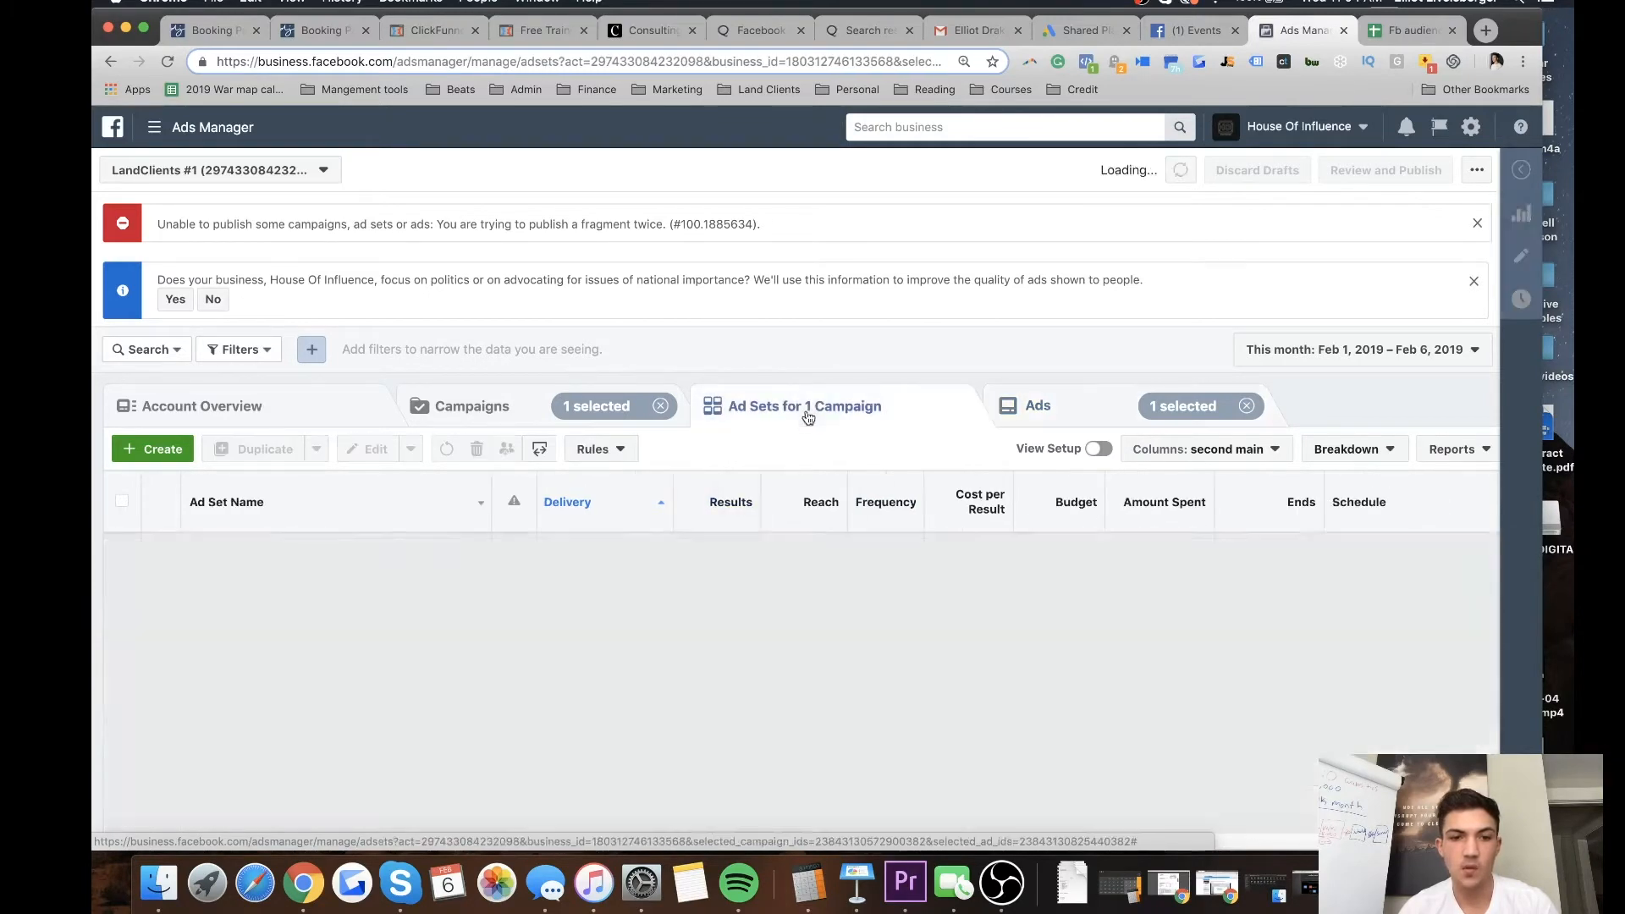
scroll(473, 711, "down", 5)
scroll(499, 718, "down", 5)
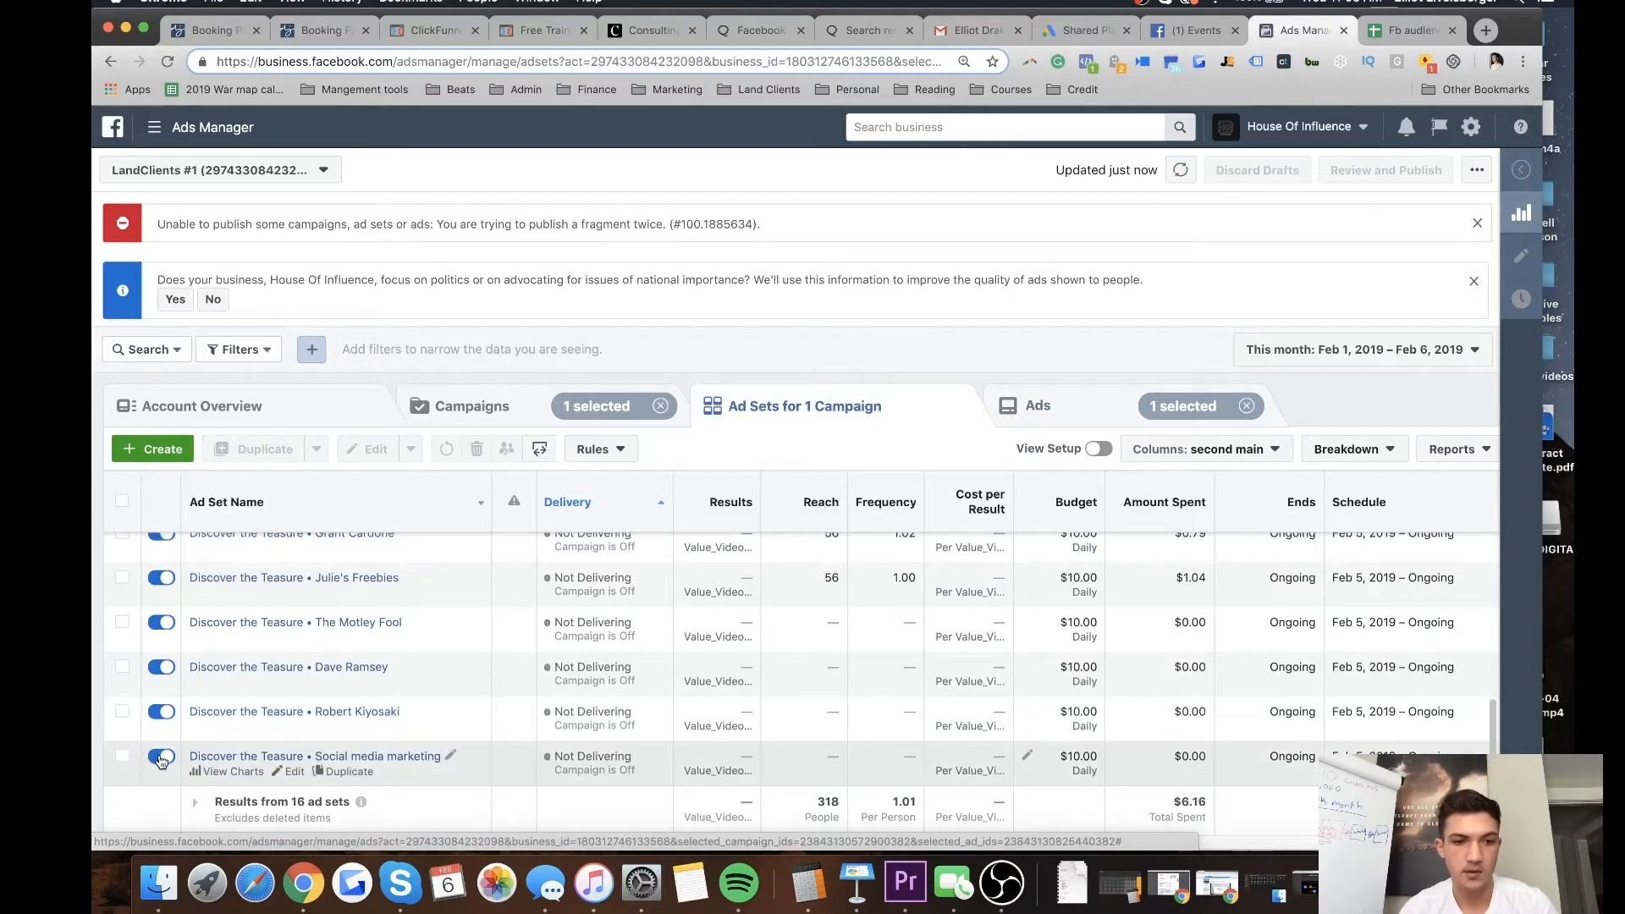
Reopen the Cold Traffic: Conversion Auto campaign and recheck the delivery status of its ad sets and ads.
left_click(491, 414)
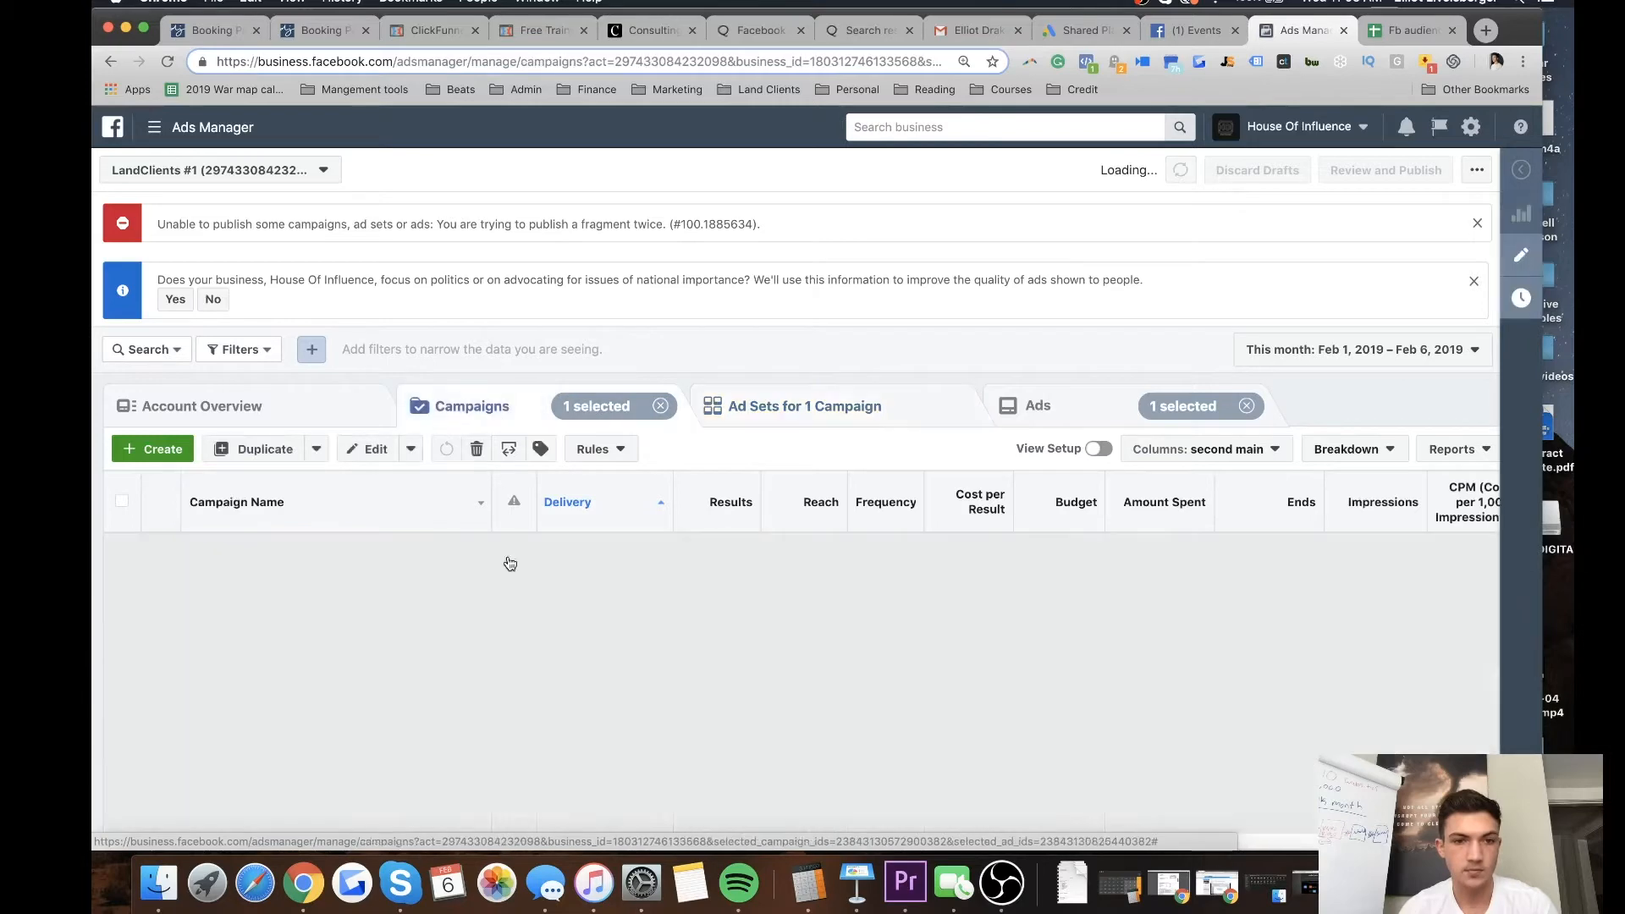
left_click(326, 549)
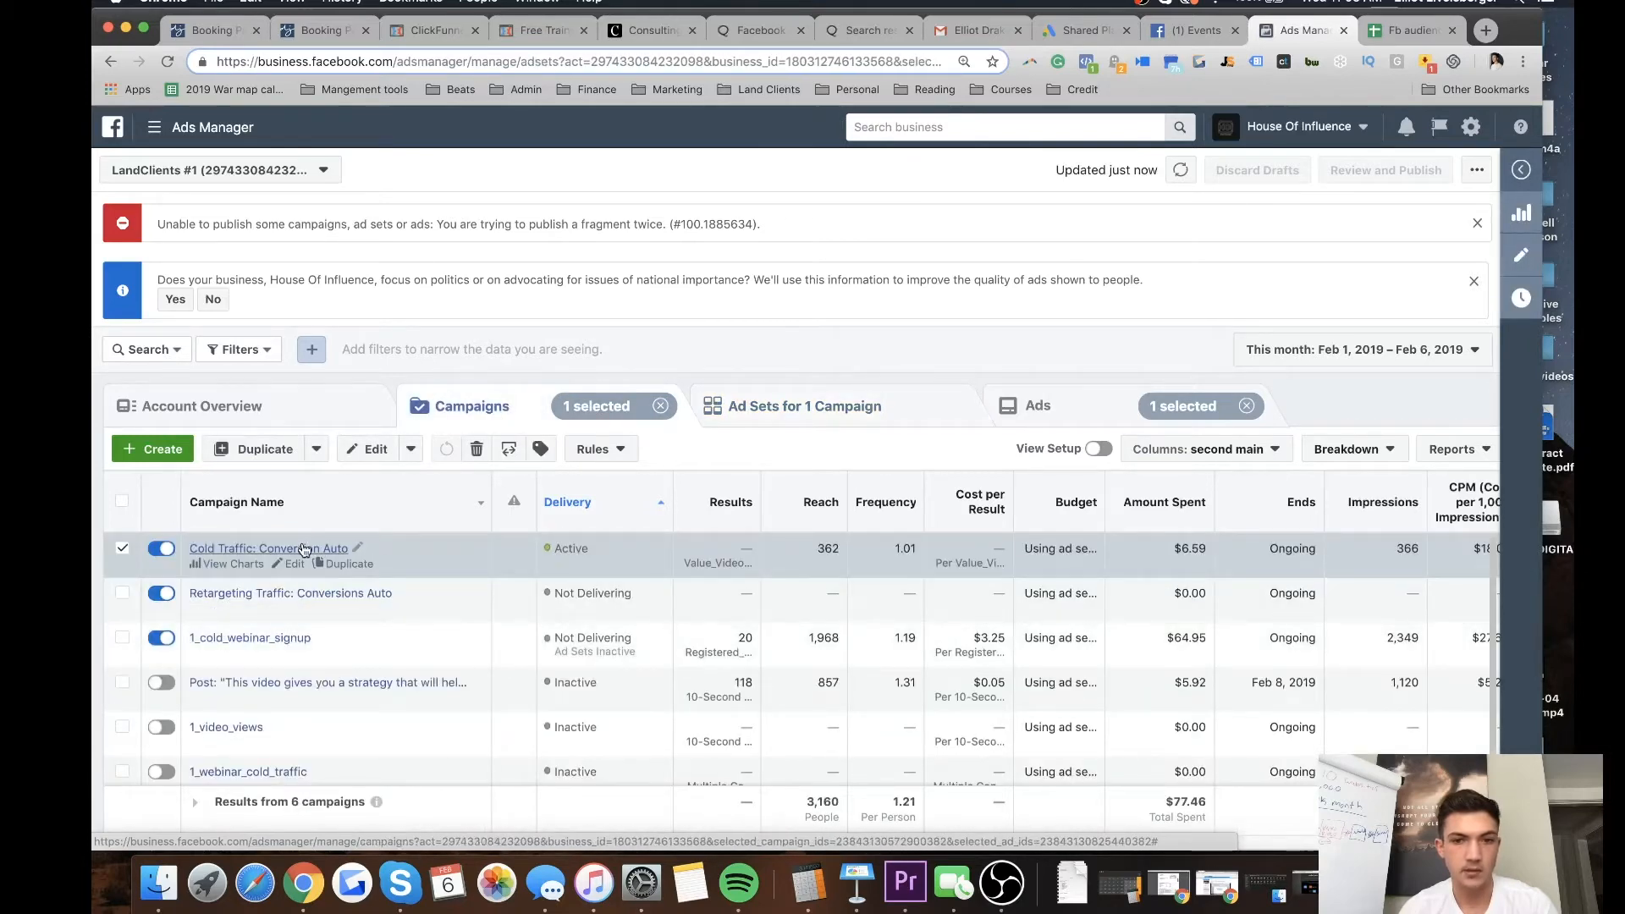
scroll(592, 609, "down", 8)
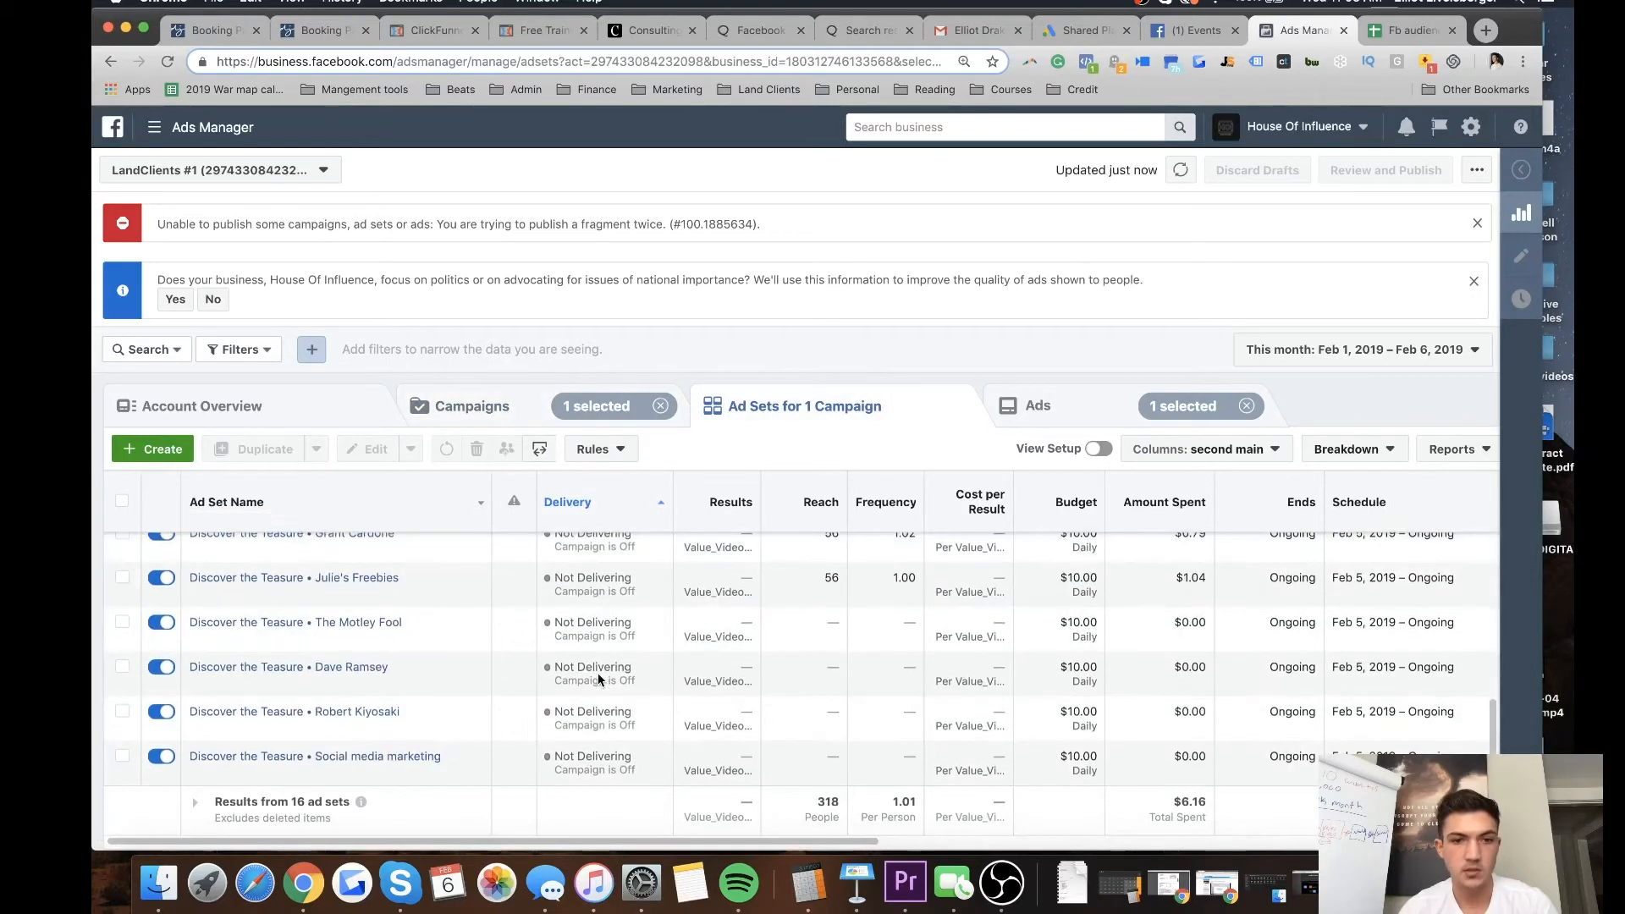
scroll(598, 680, "up", 5)
left_click(1057, 415)
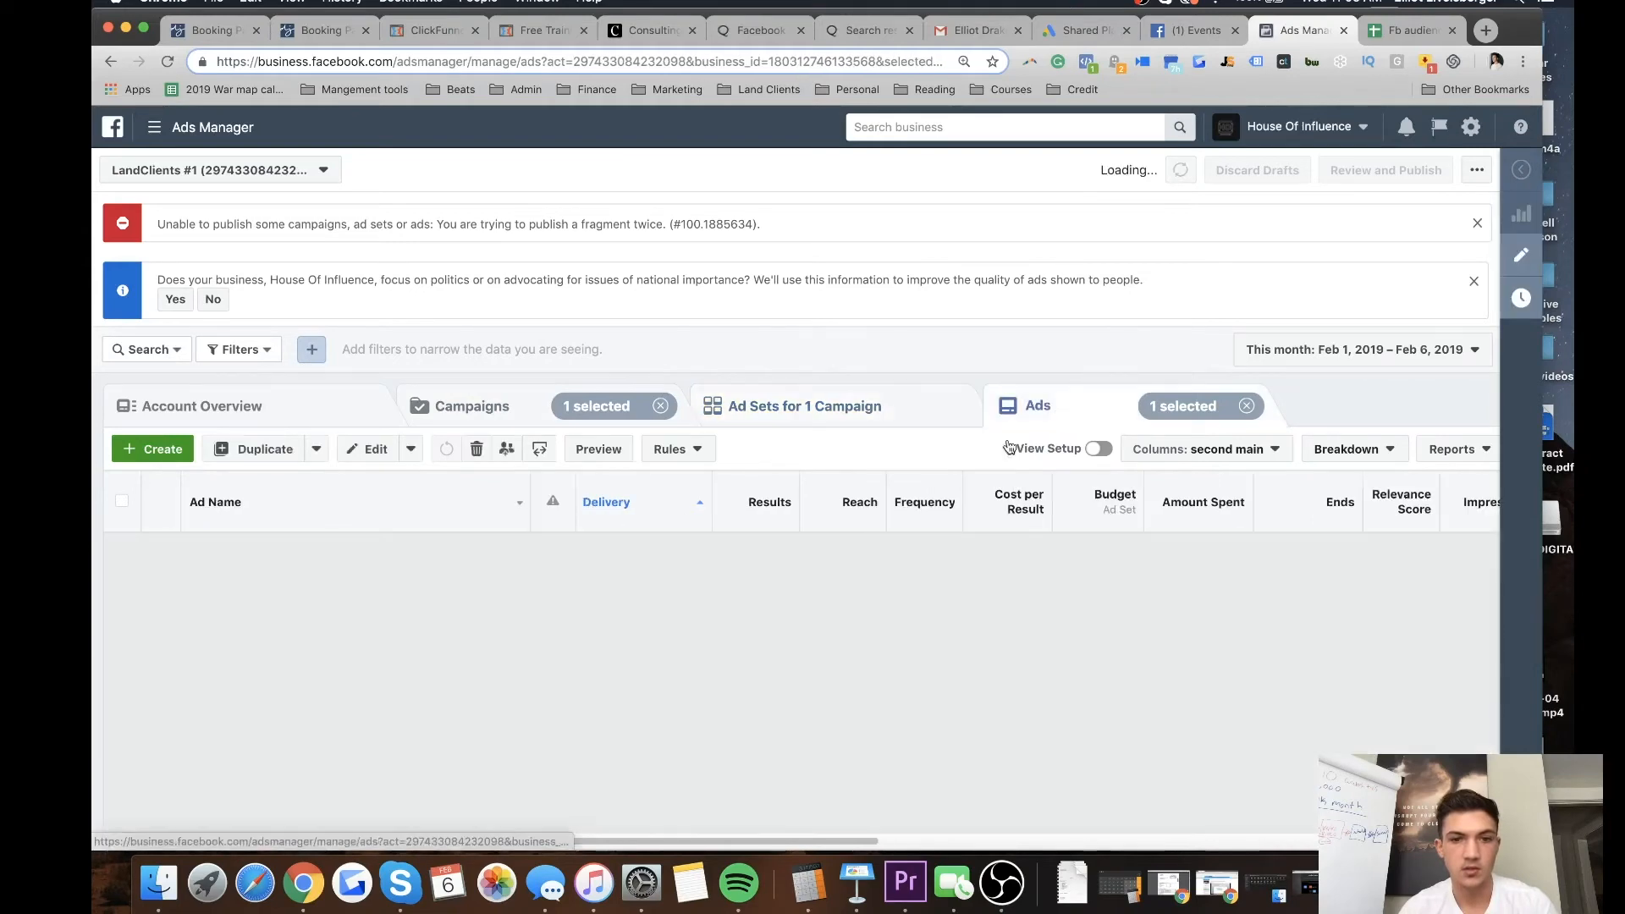
scroll(613, 676, "down", 3)
scroll(616, 721, "down", 5)
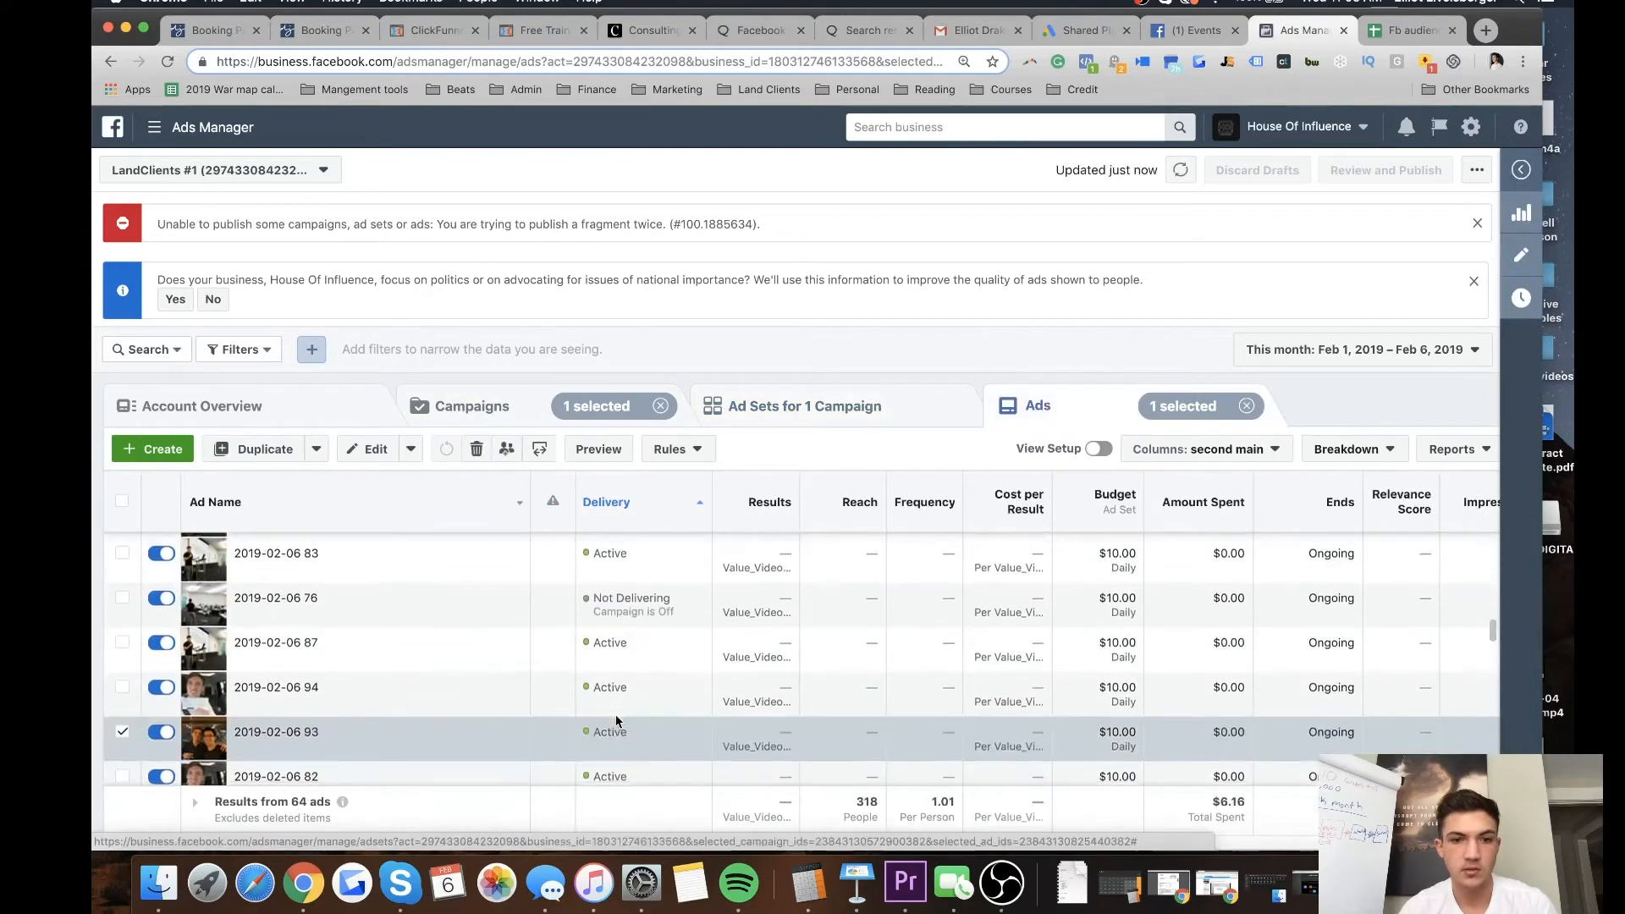
scroll(617, 714, "down", 1)
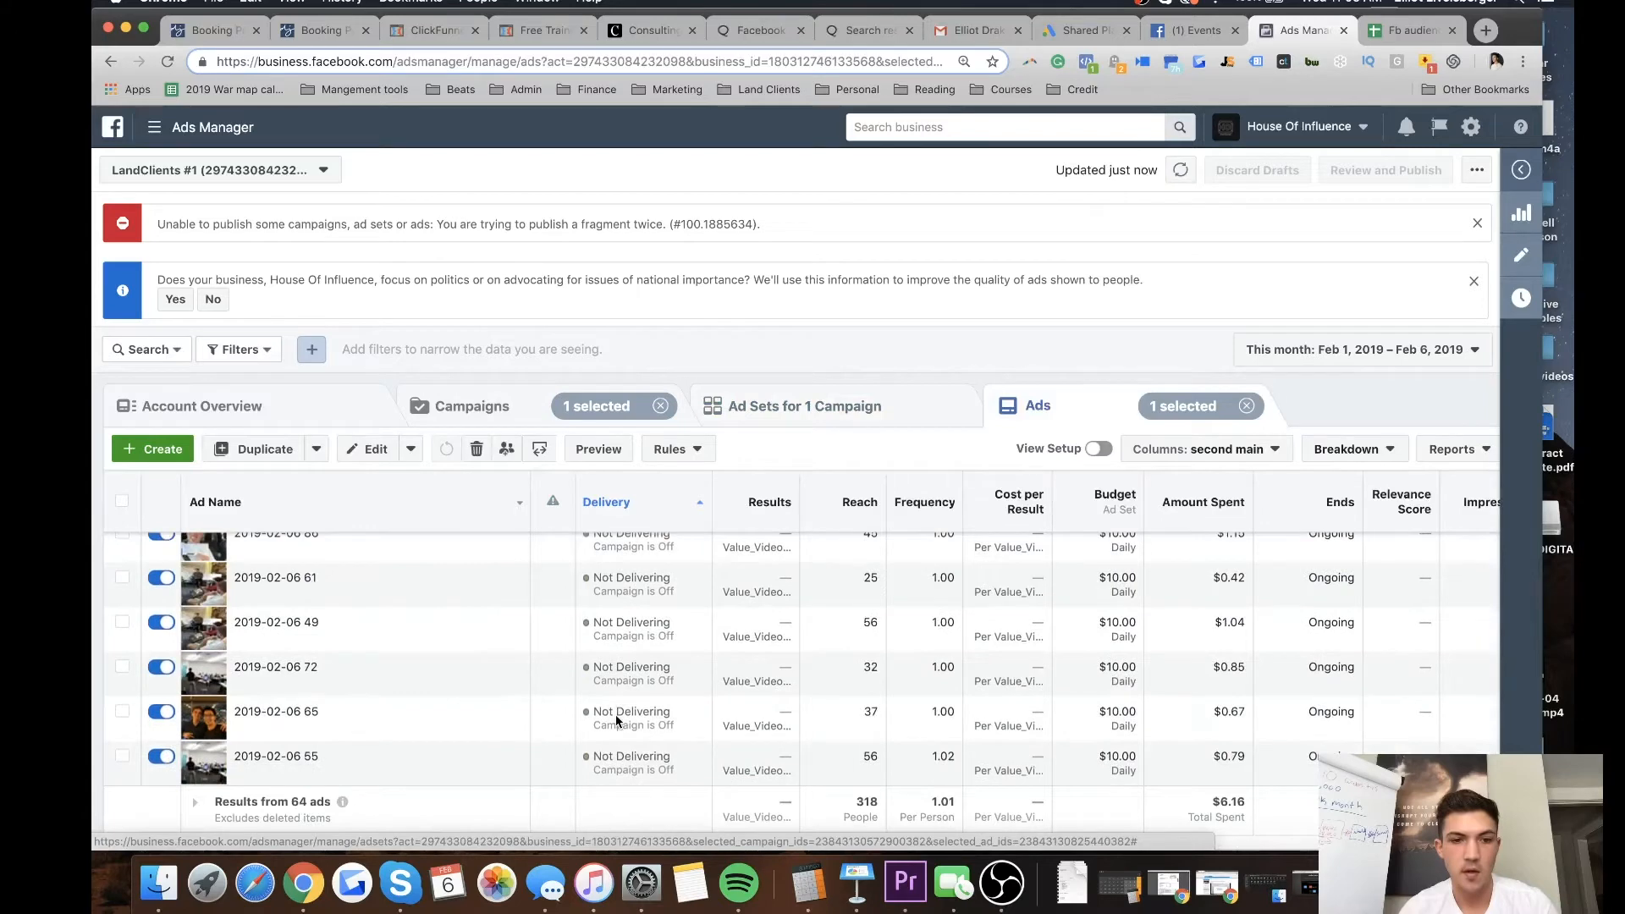
Select all 16 ad sets in the cold traffic campaign, turn them off, and publish the status change.
left_click(865, 409)
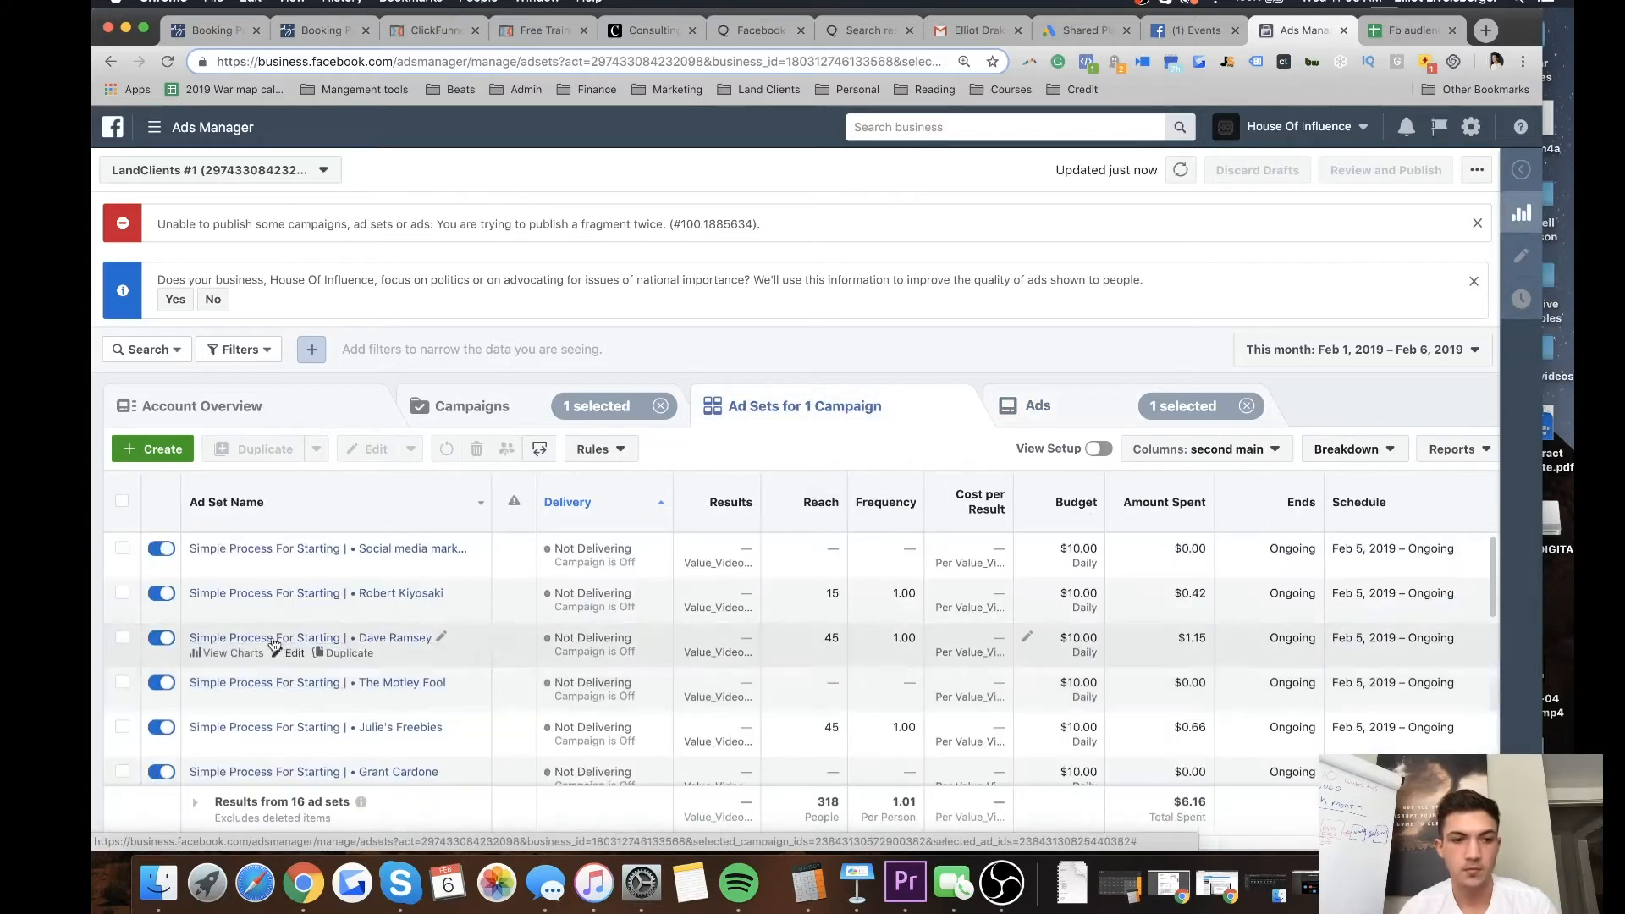
left_click(122, 550)
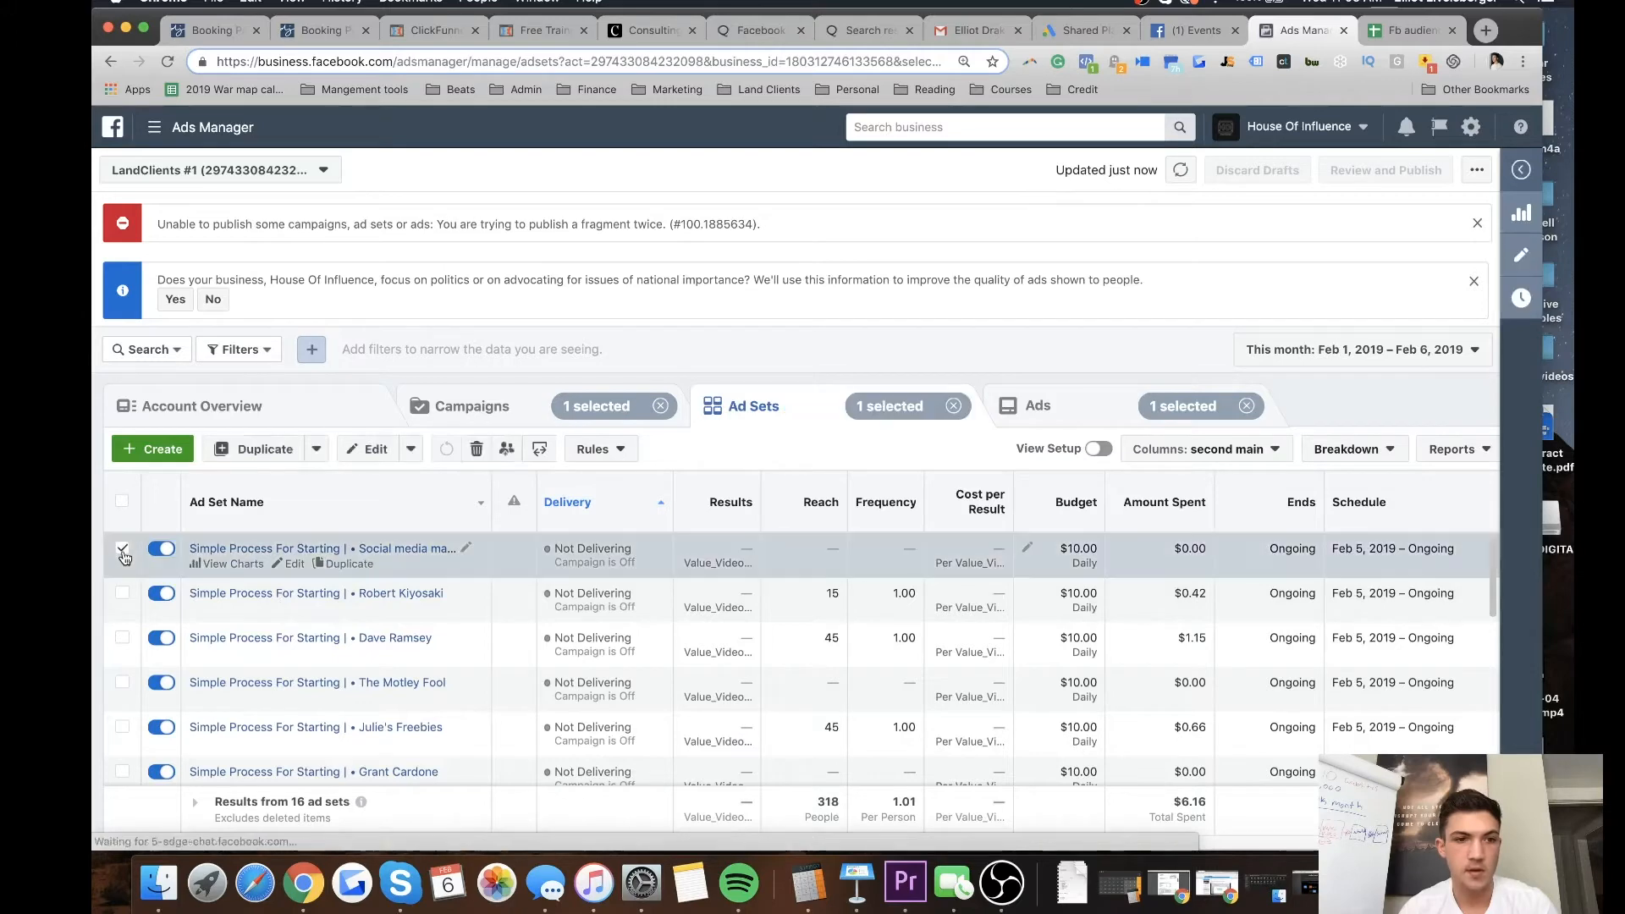
left_click(410, 450)
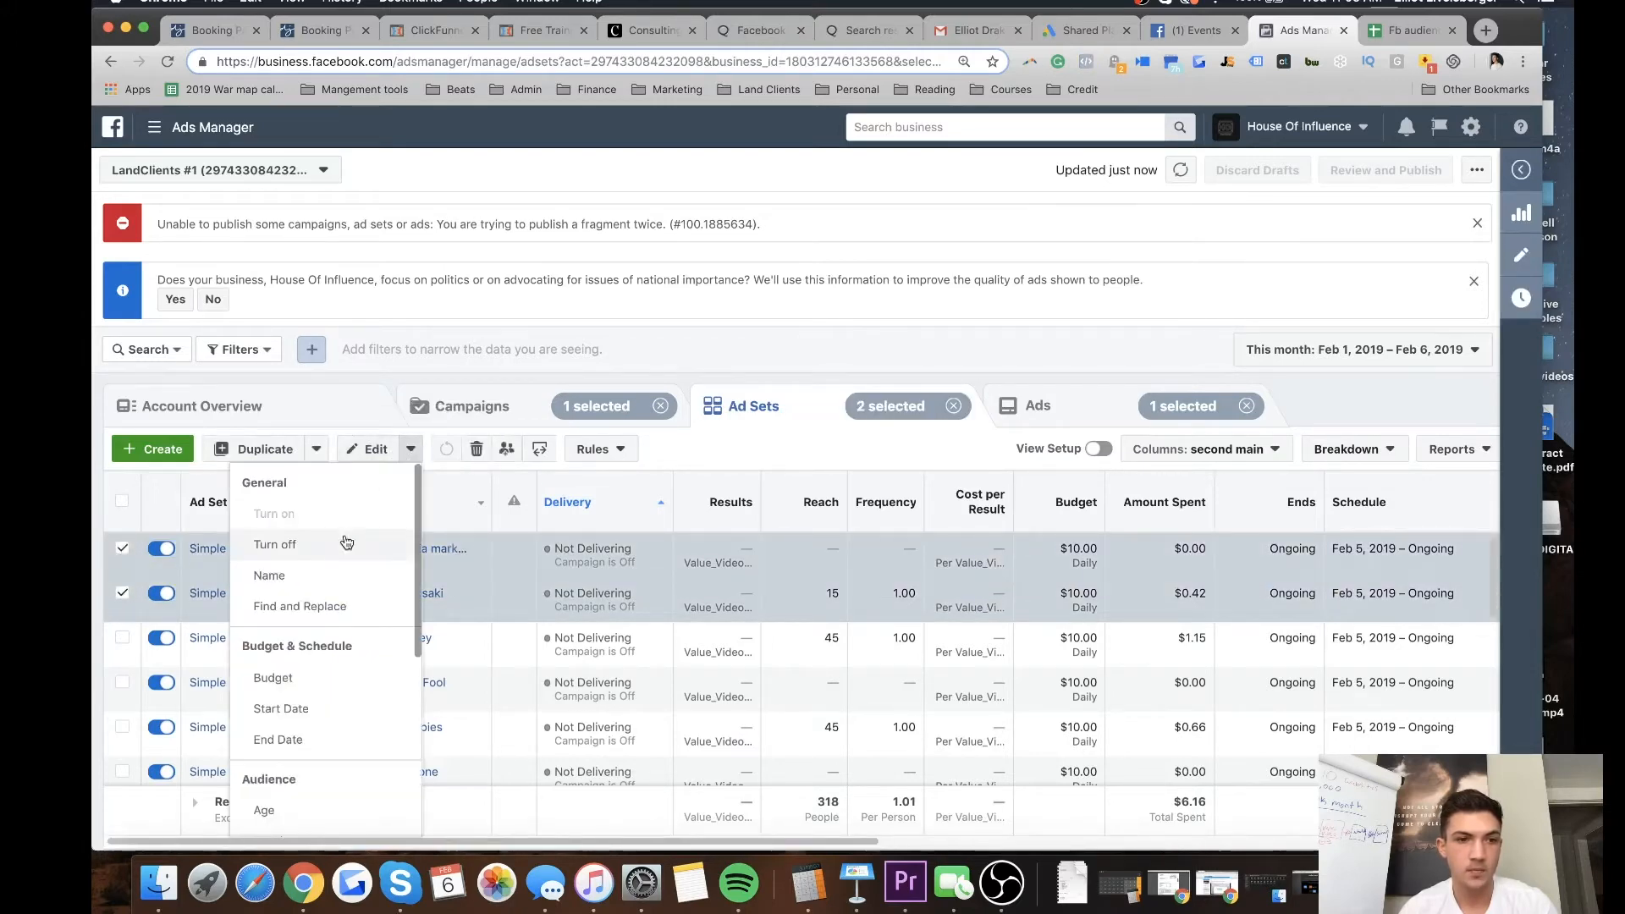
left_click(408, 452)
left_click(121, 502)
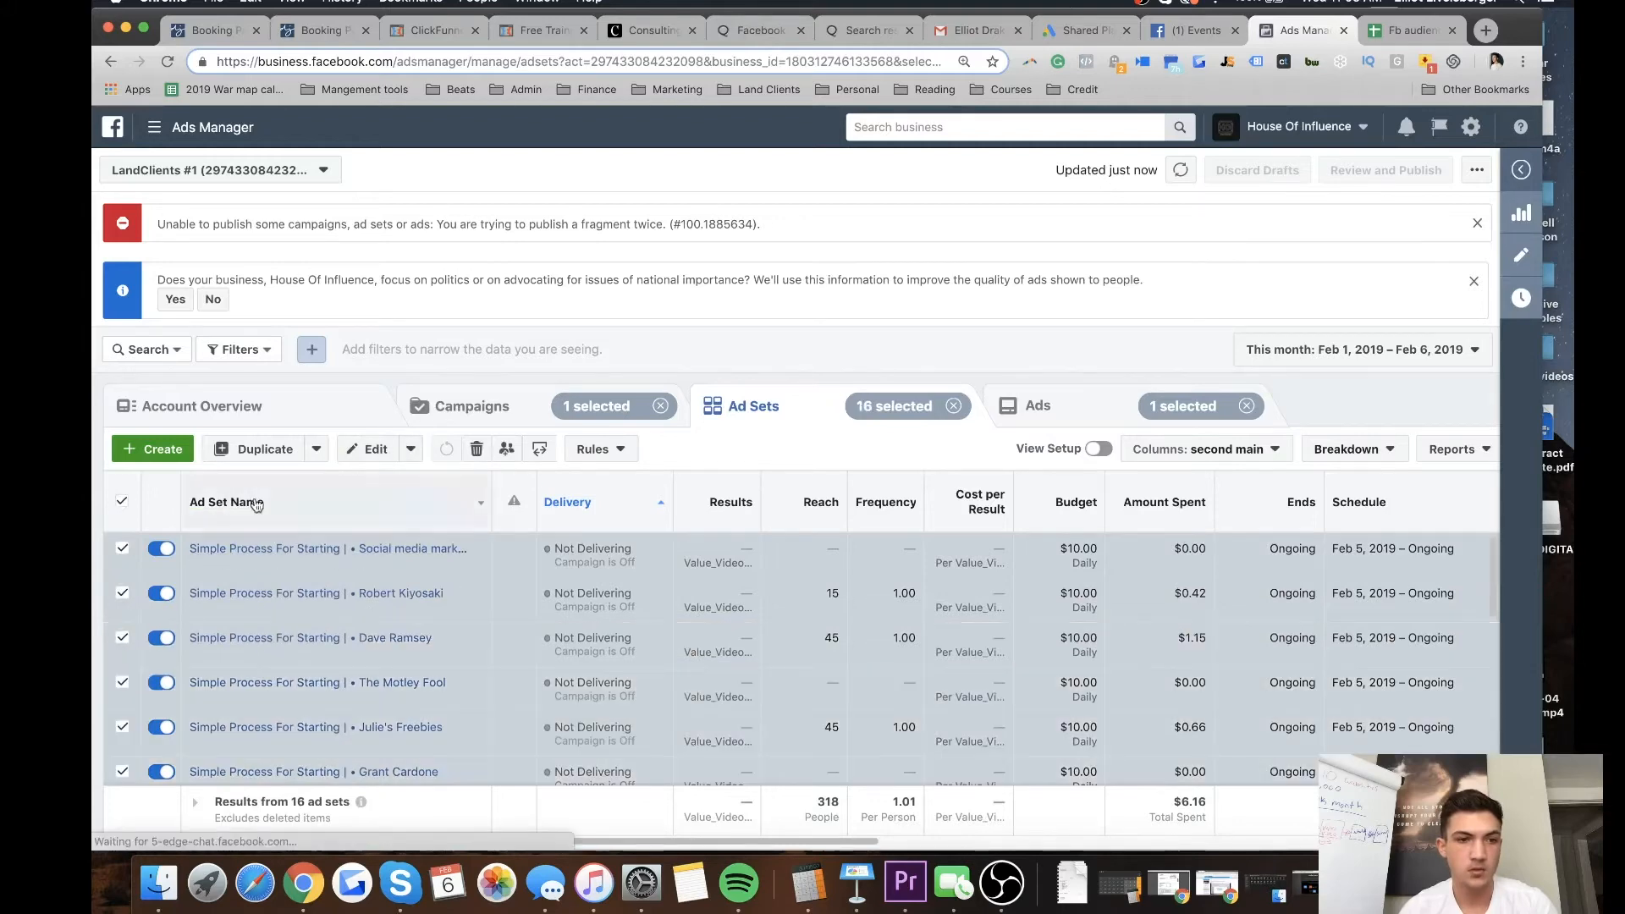
left_click(411, 457)
left_click(296, 546)
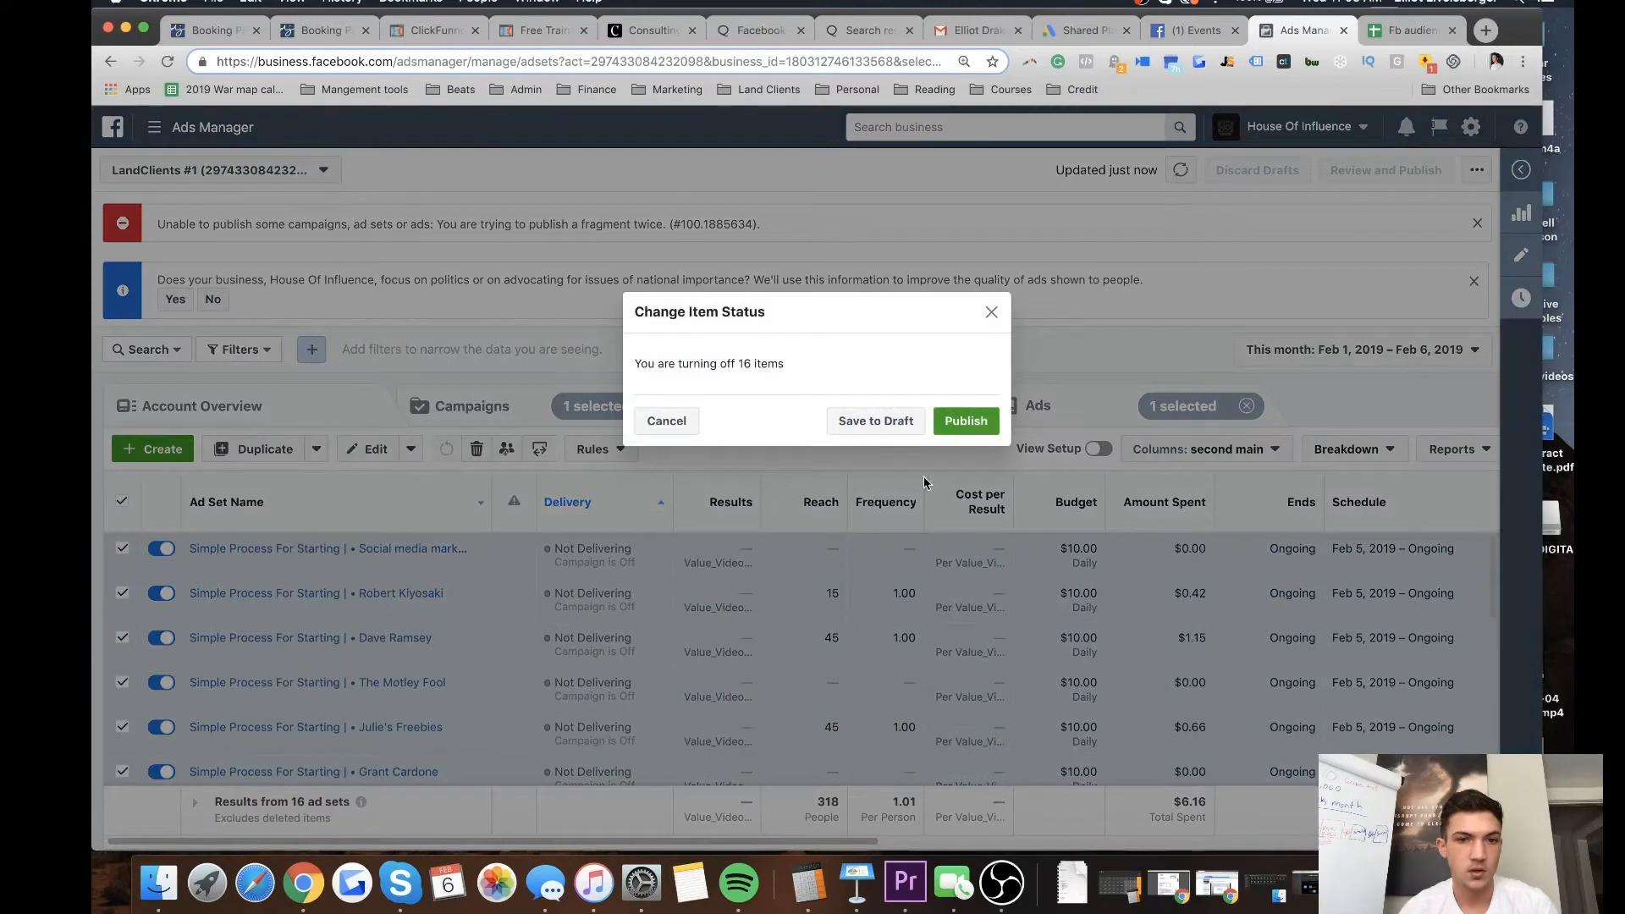
left_click(964, 421)
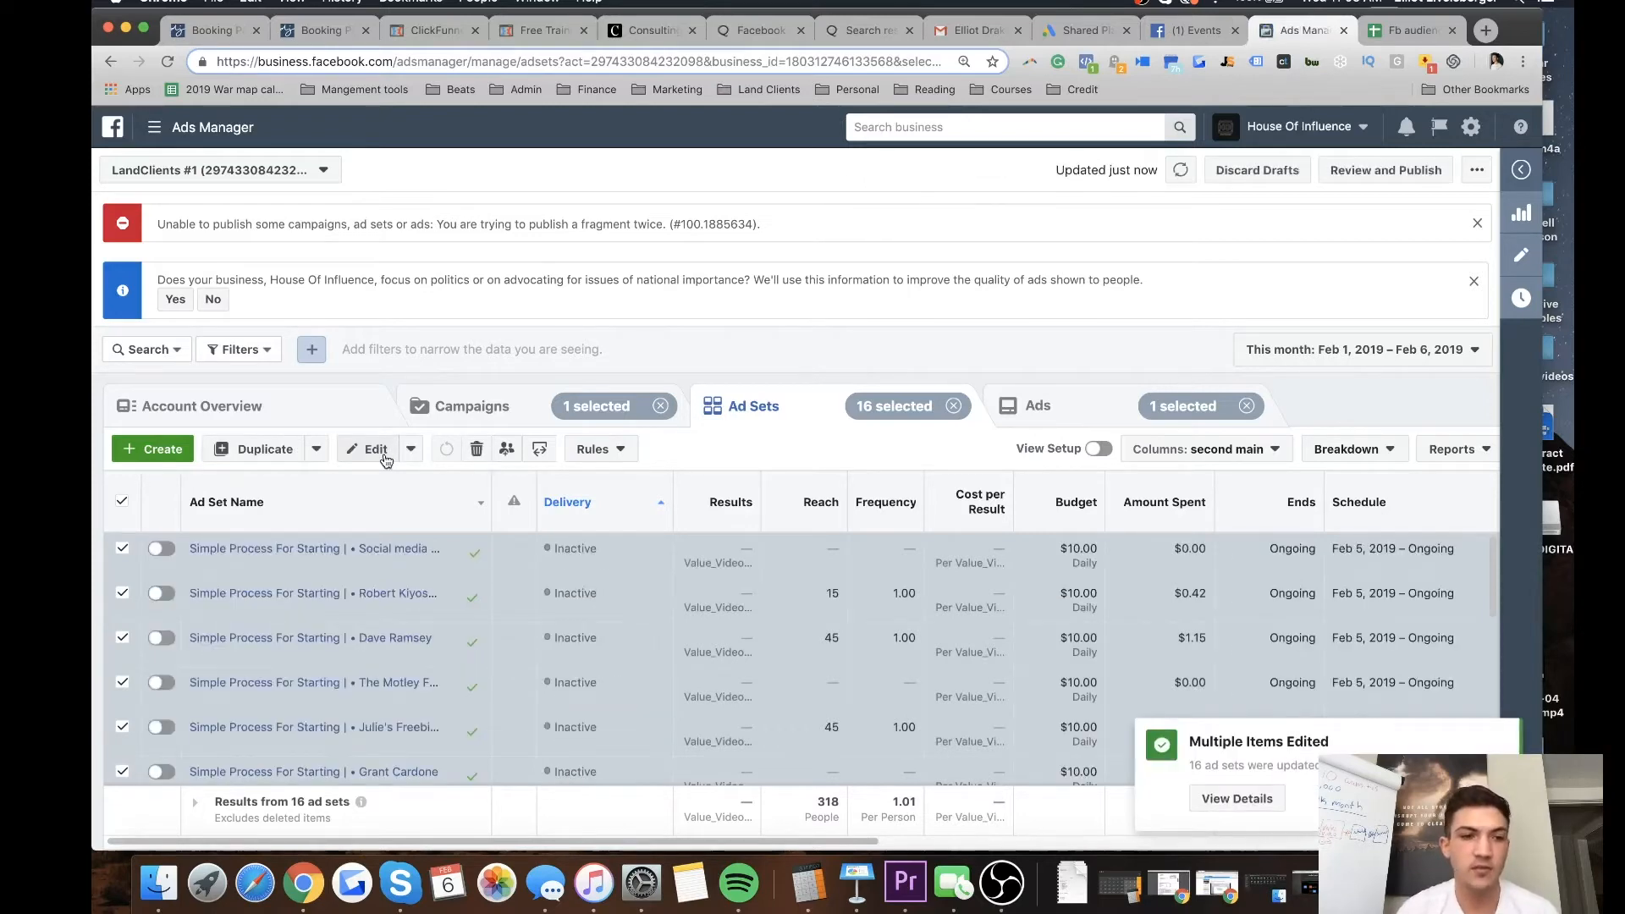
Turn the 16 selected ad sets back on, publish the change, and check the delivery status down the list.
left_click(410, 449)
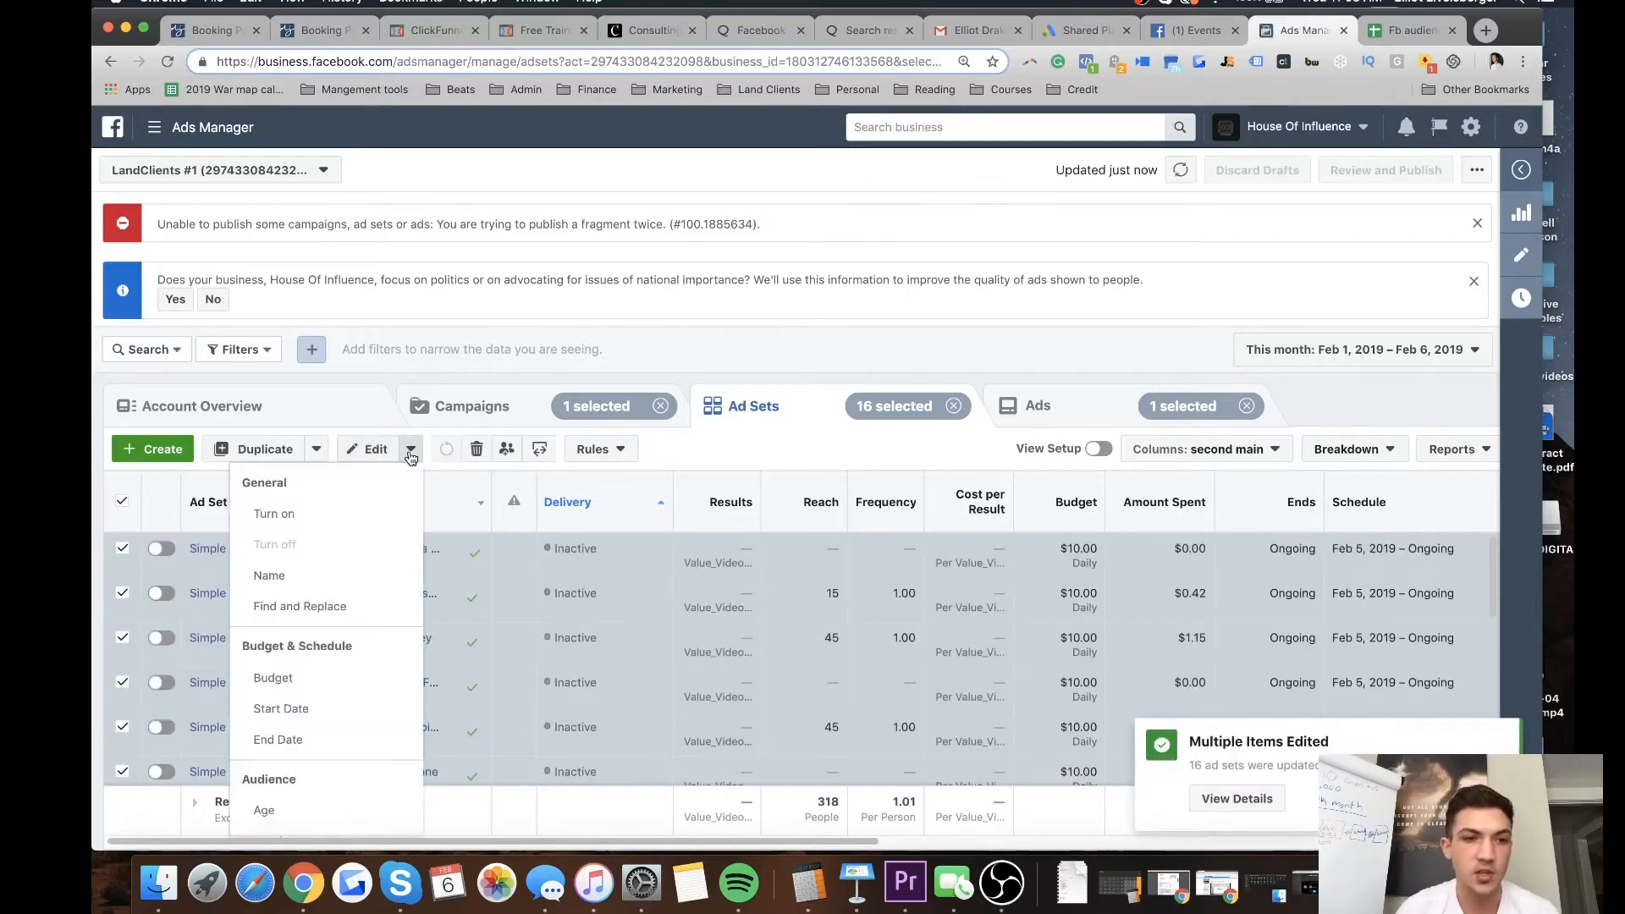
left_click(318, 518)
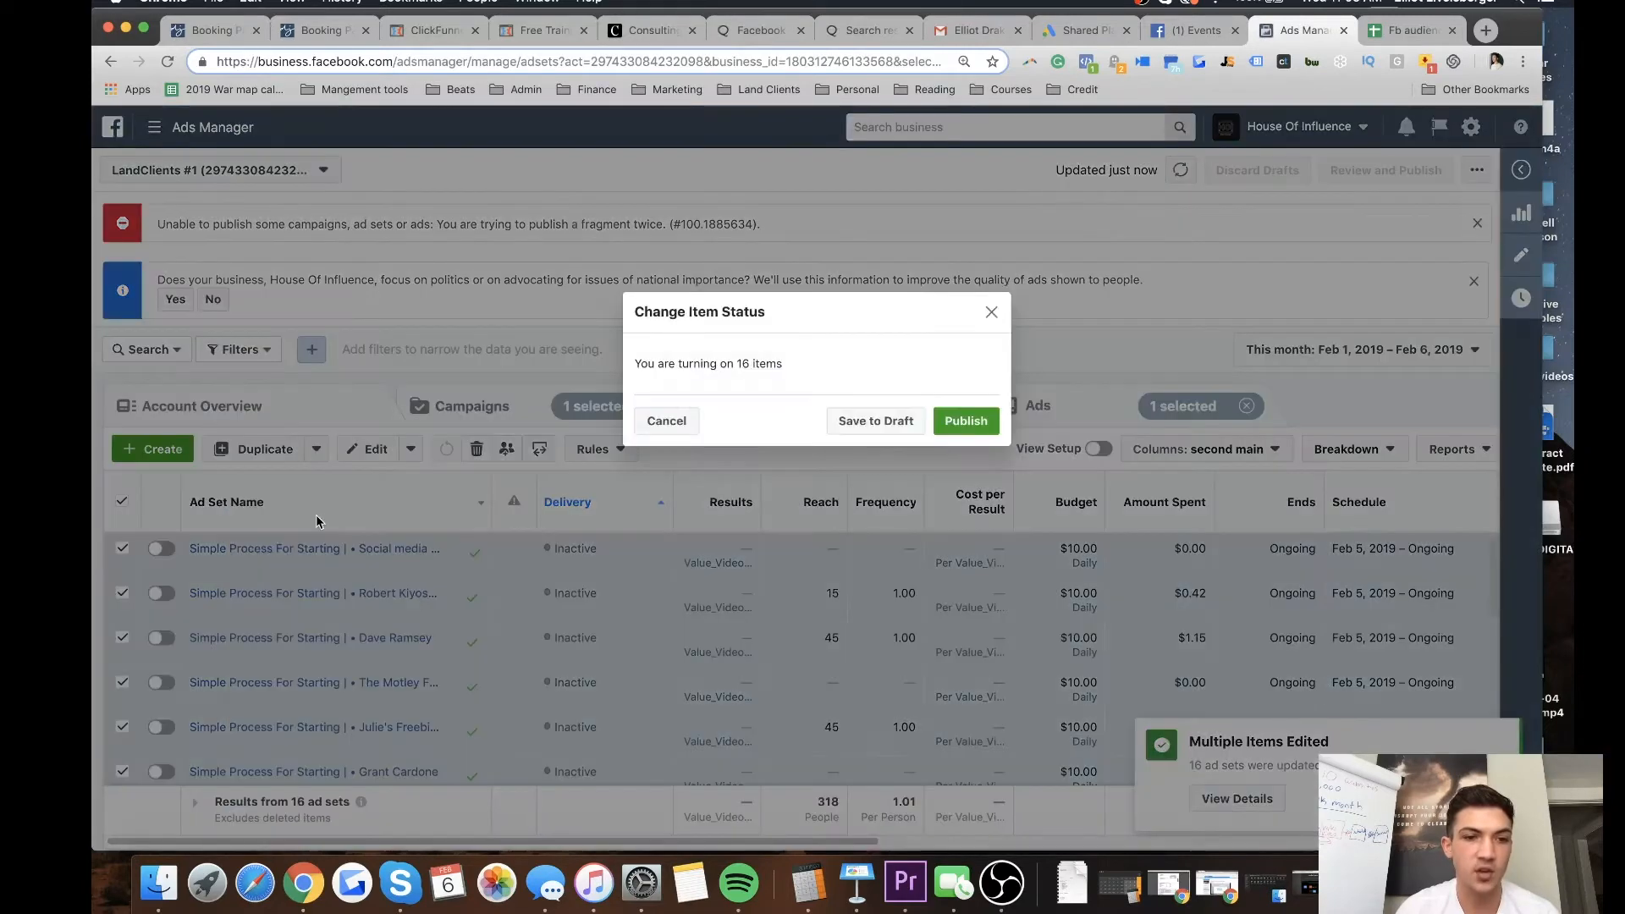
left_click(966, 420)
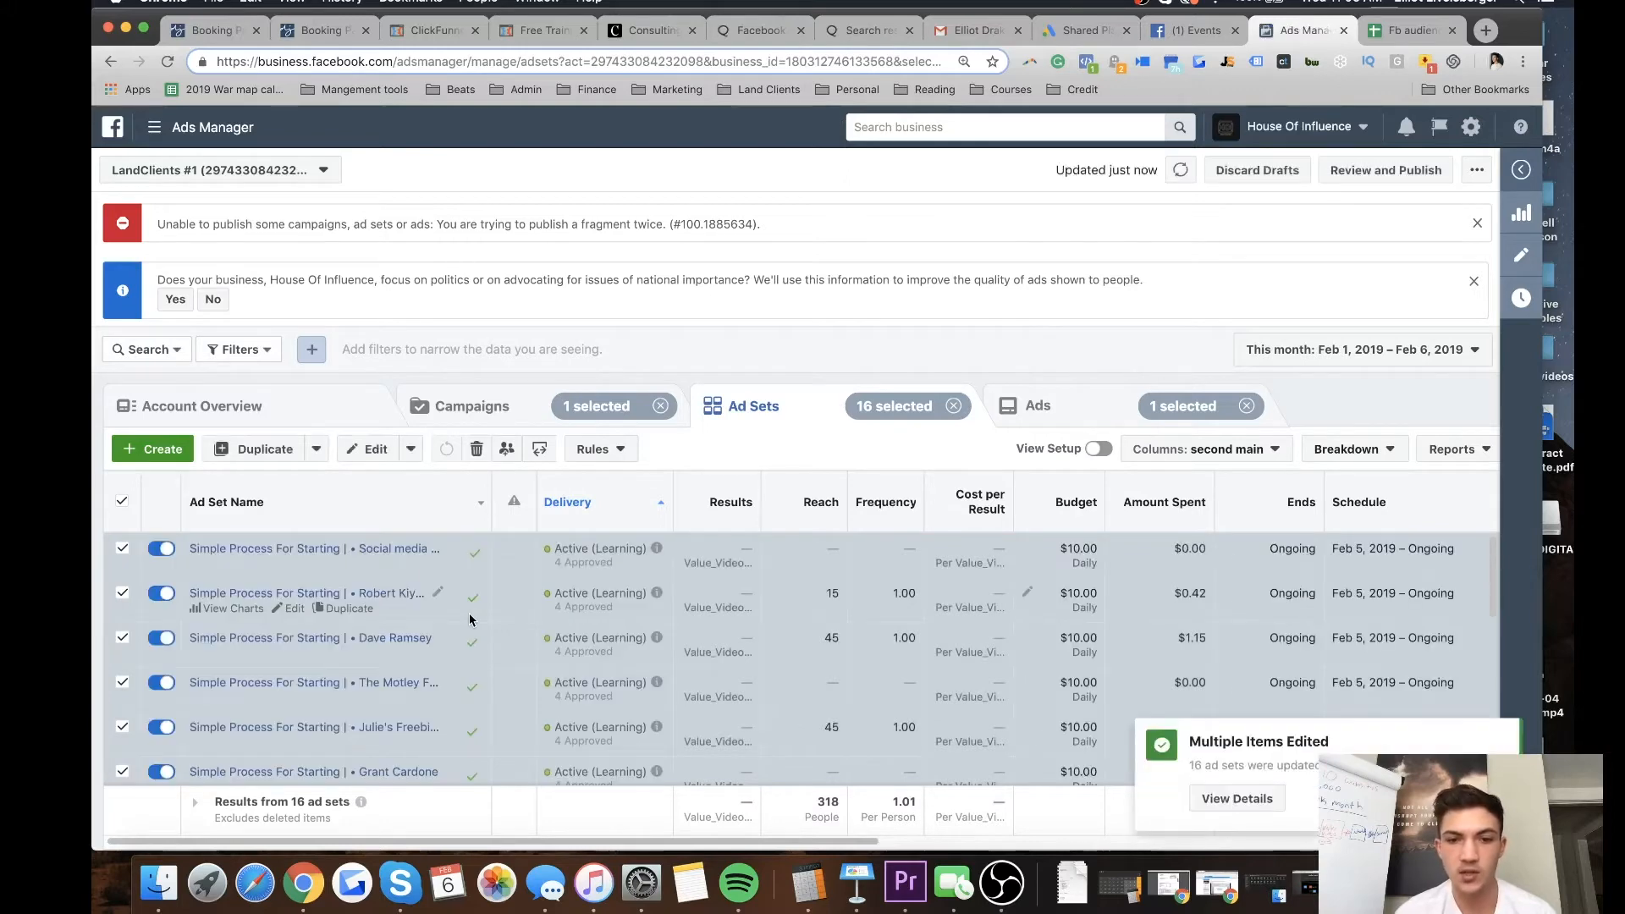
scroll(516, 677, "down", 10)
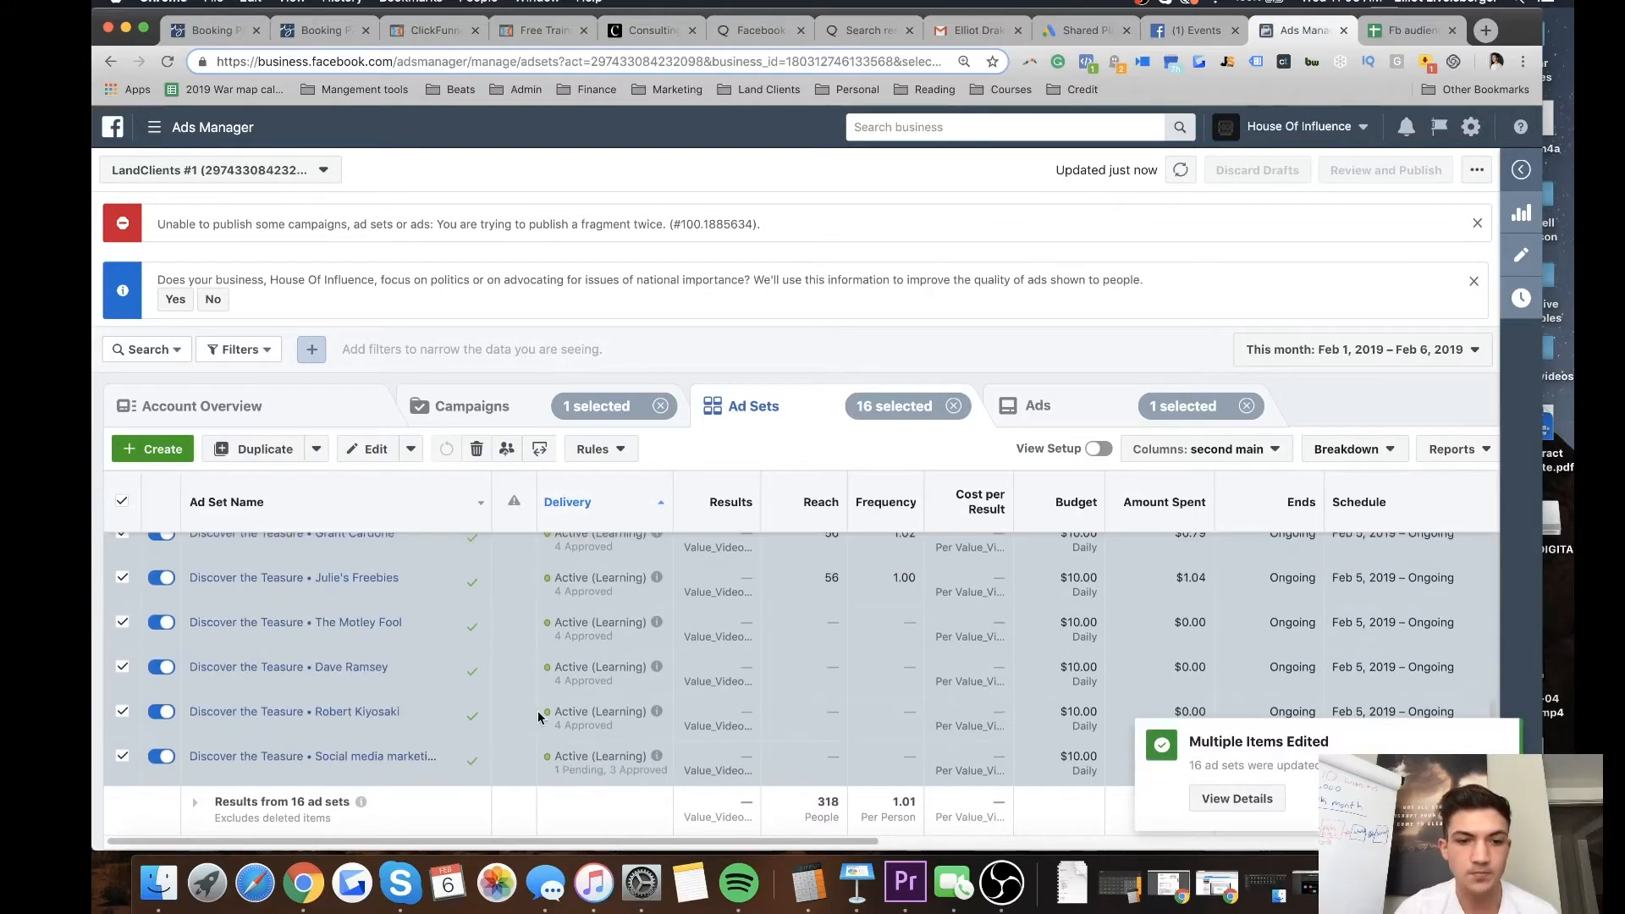
scroll(526, 733, "up", 10)
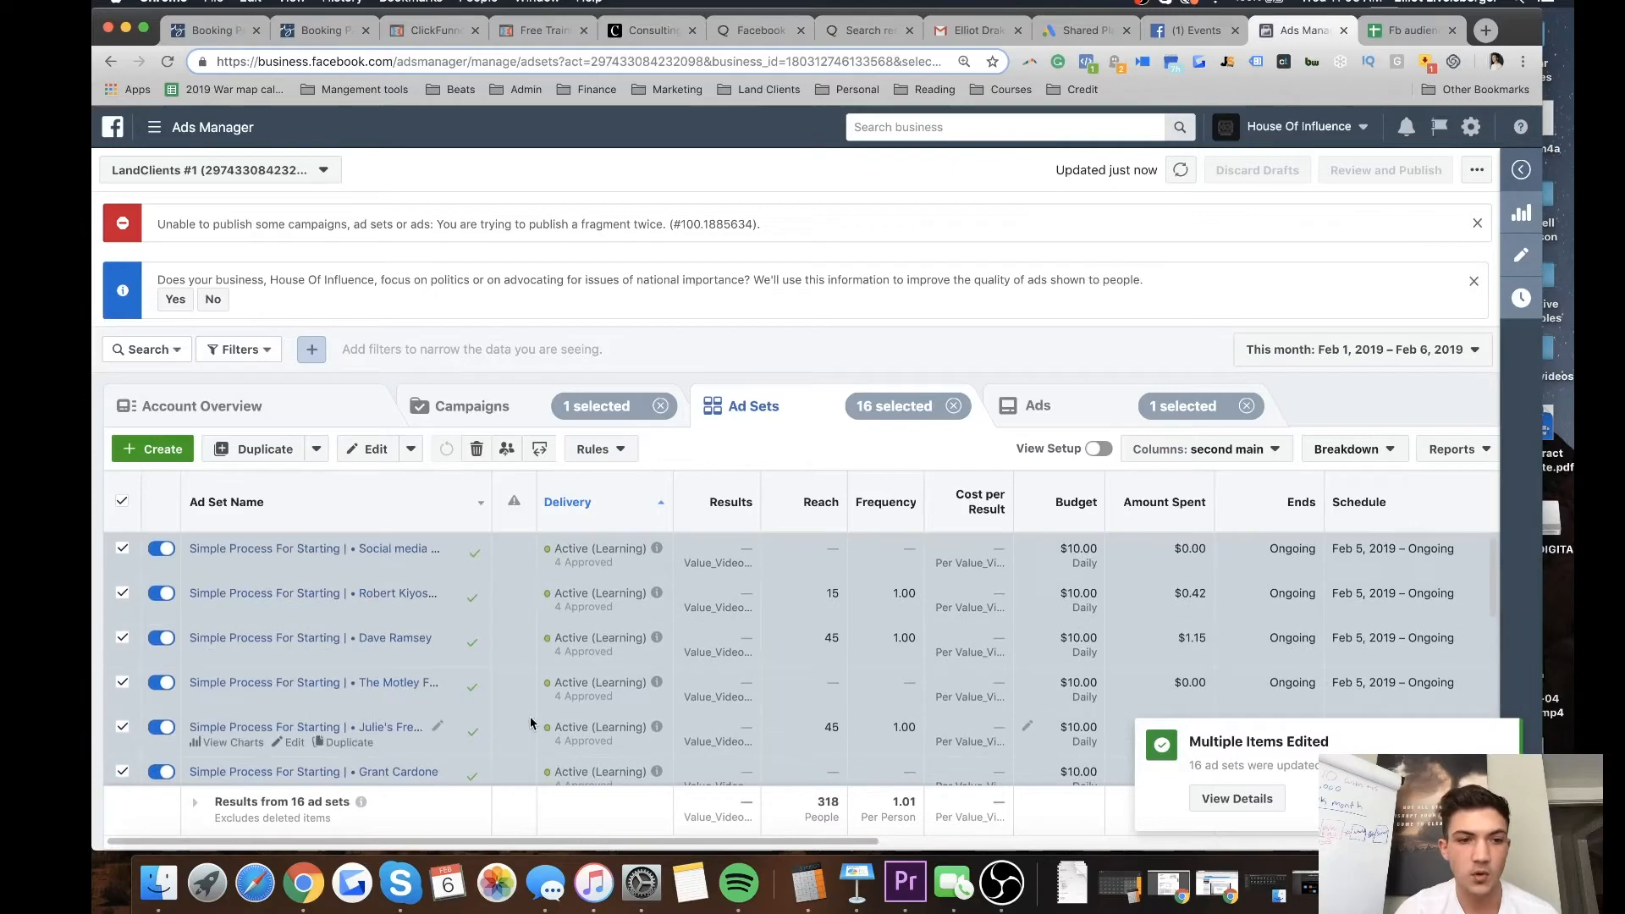
scroll(564, 686, "down", 10)
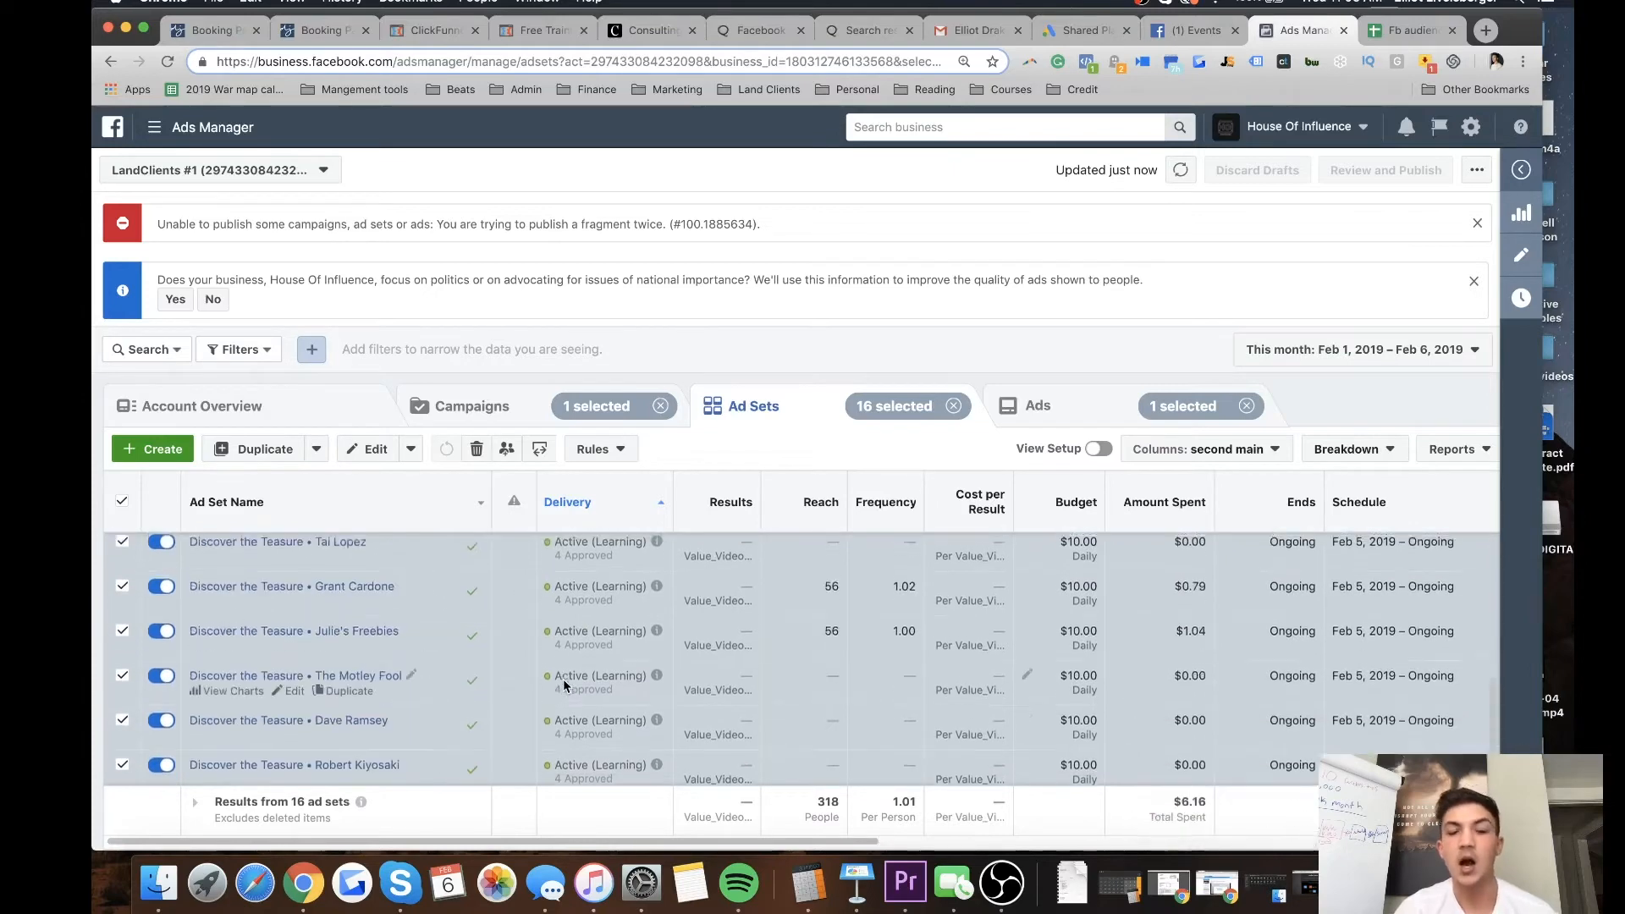
scroll(565, 686, "up", 10)
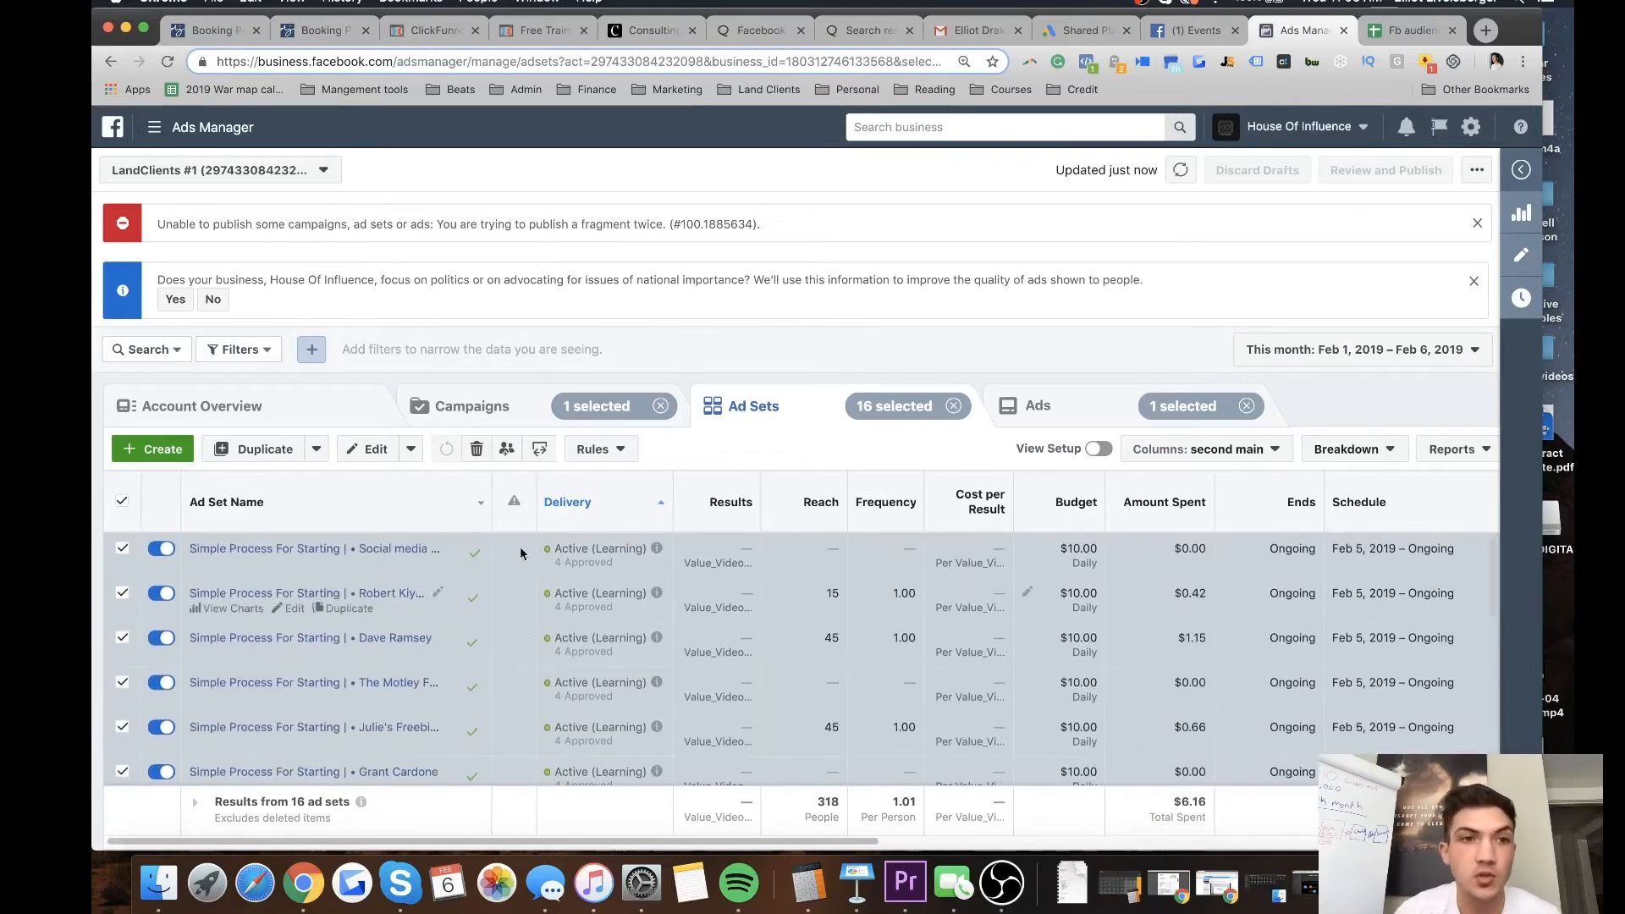
Switch to the LandClients welcome opt-in page and request access to the free training with the prefilled e-mail.
left_click(529, 31)
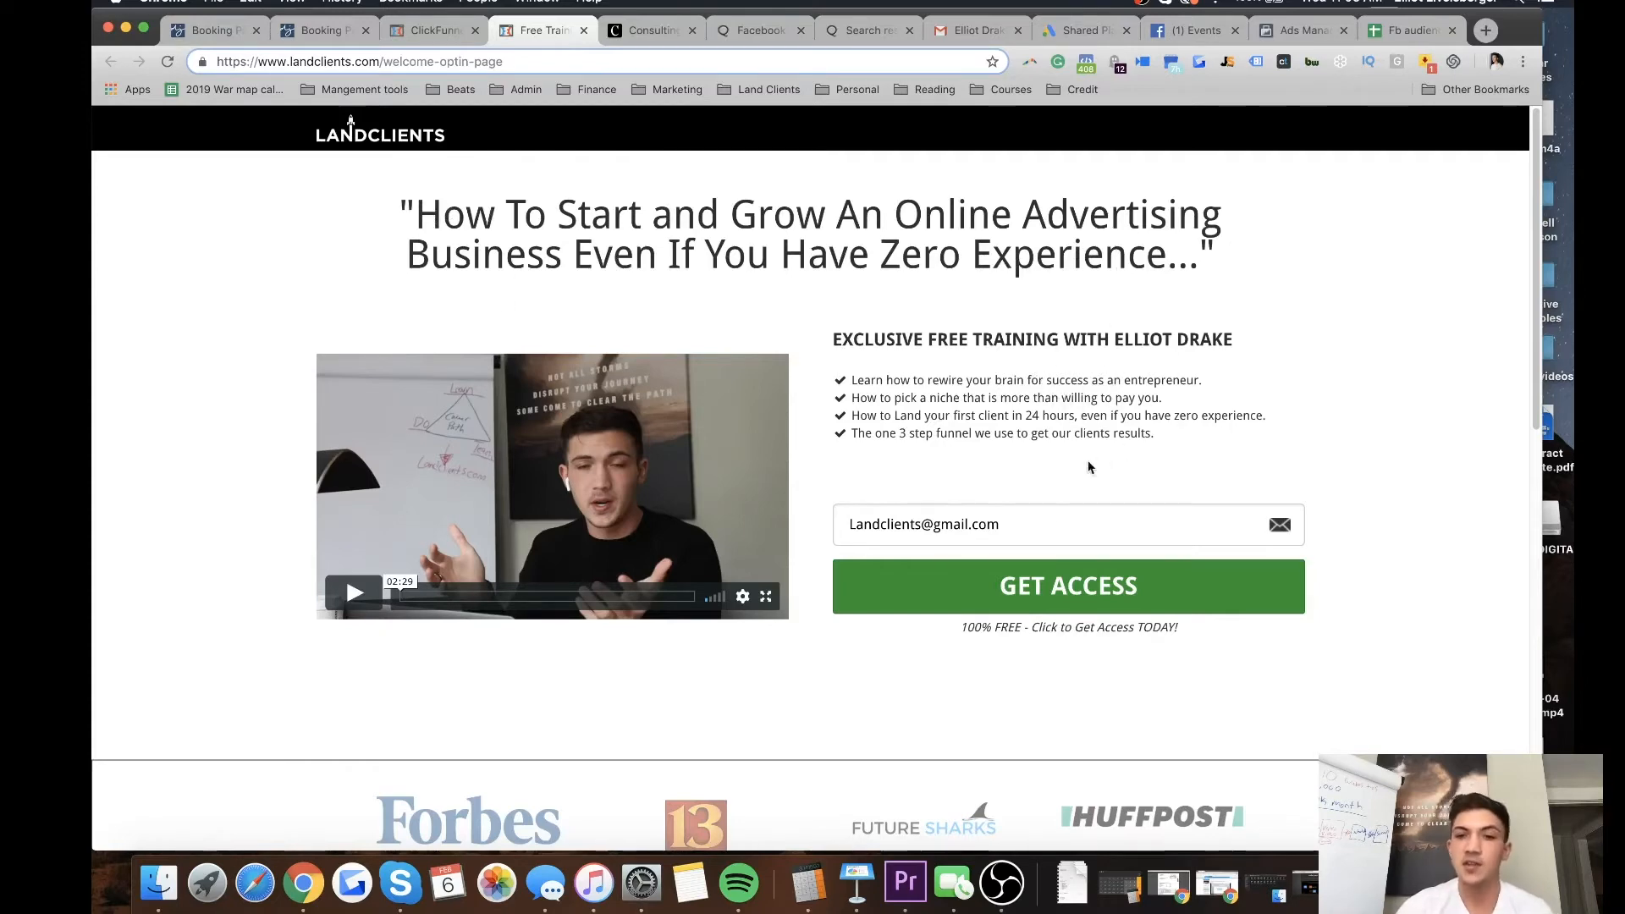
left_click(1039, 529)
left_click(974, 468)
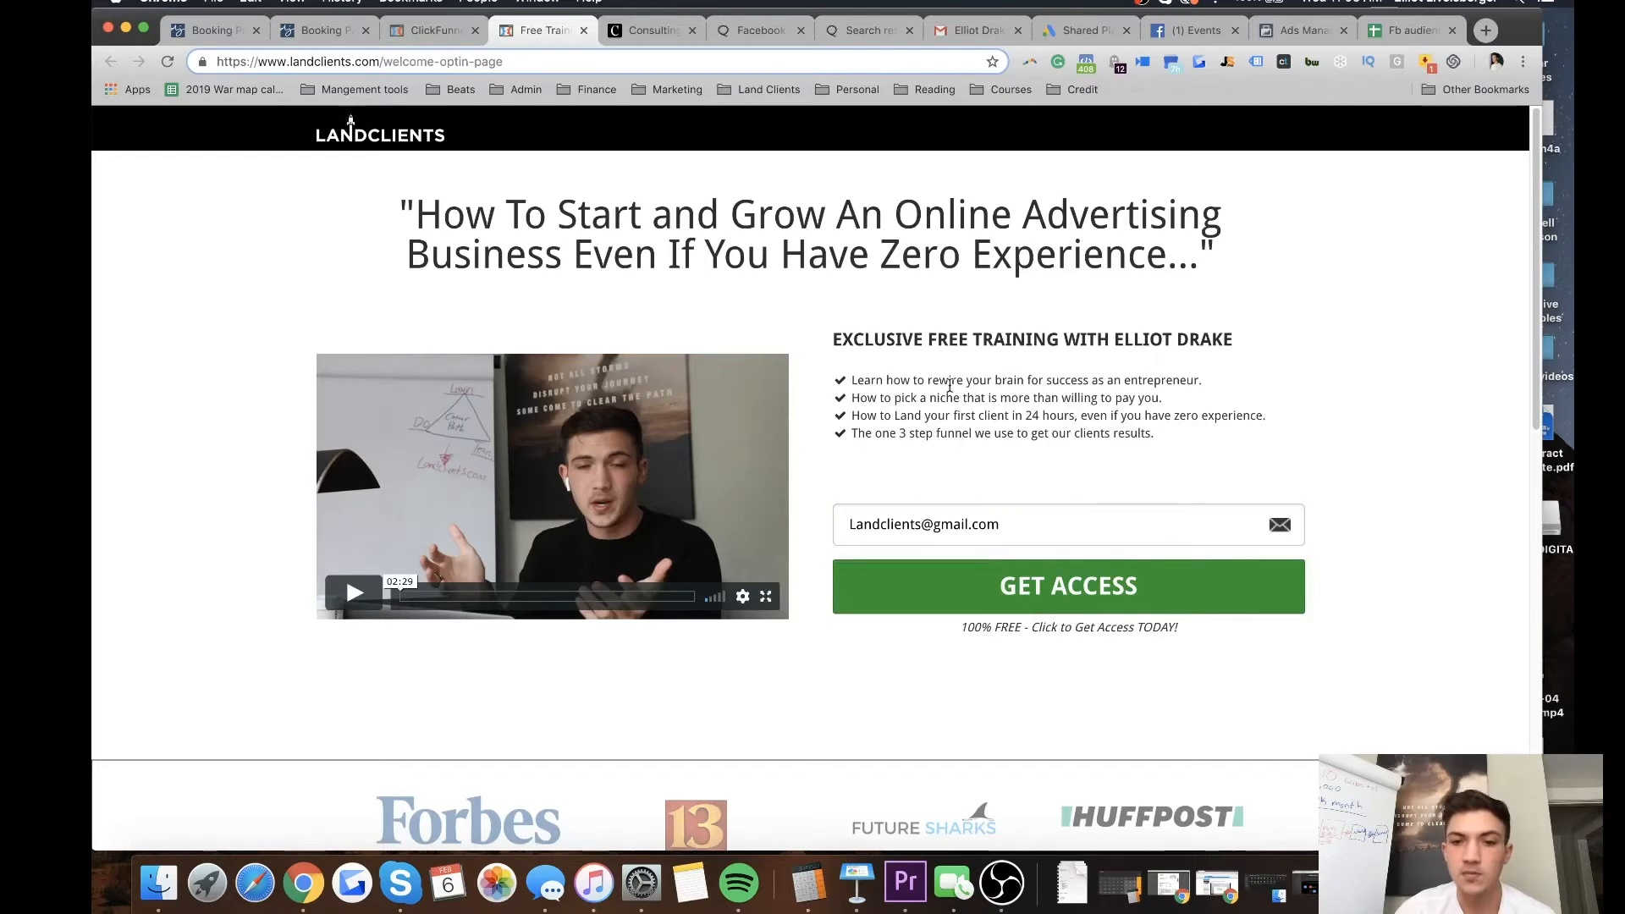
left_click(1036, 588)
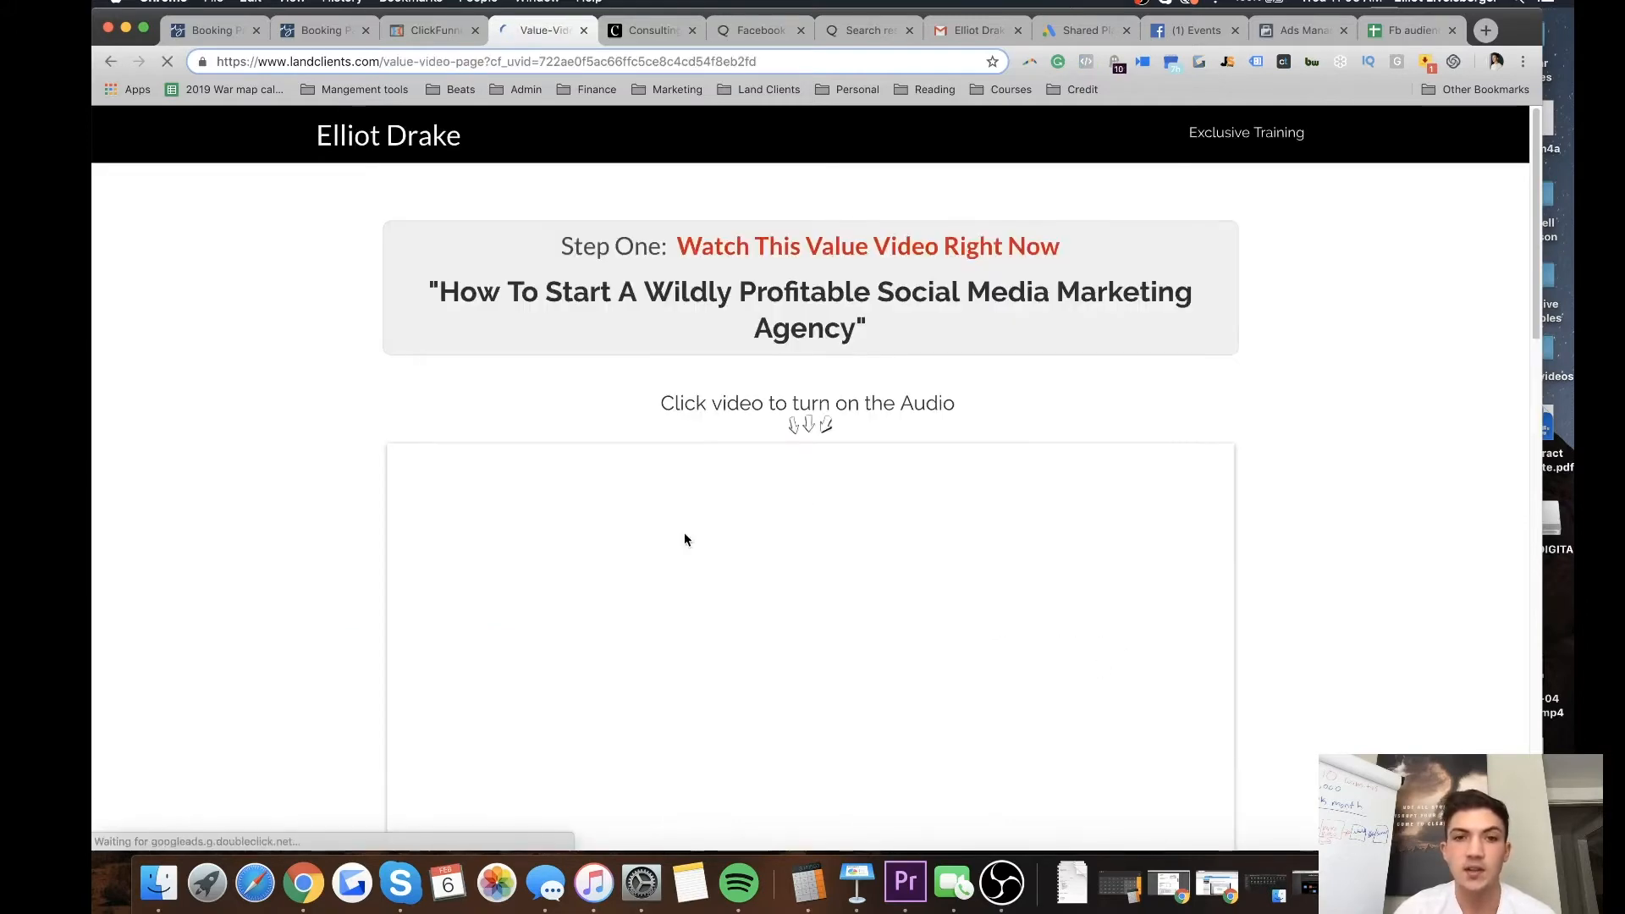
Review the value video page, including the training video, the strategy call section, the testimonials and the footer disclaimers.
scroll(684, 531, "down", 7)
scroll(696, 556, "up", 6)
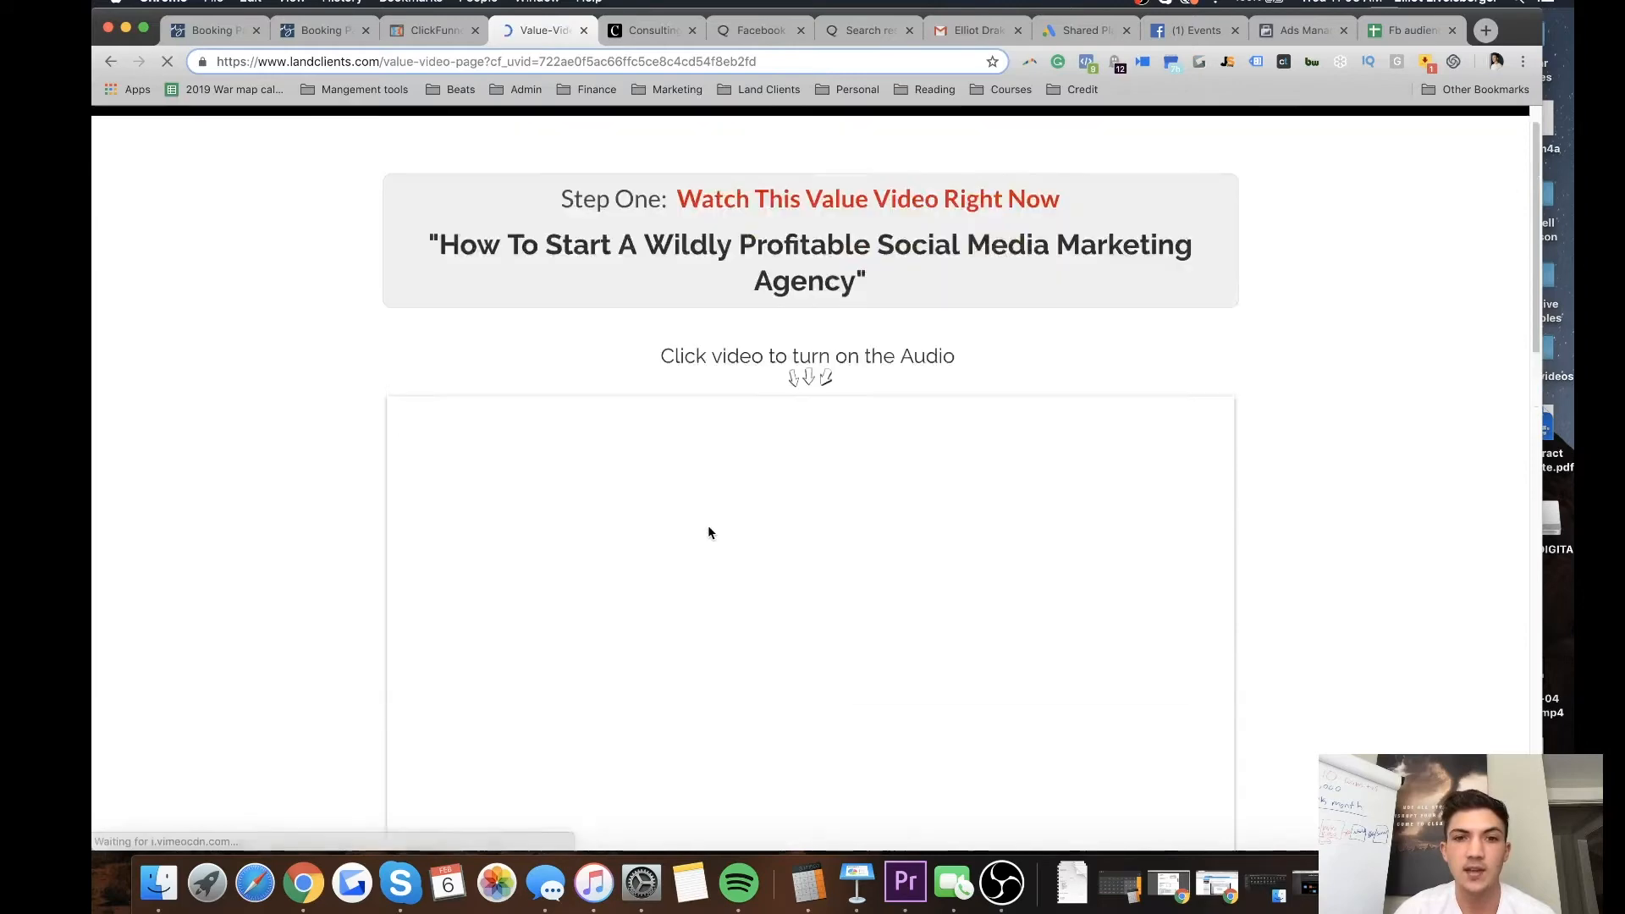
scroll(679, 611, "down", 3)
left_click(832, 543)
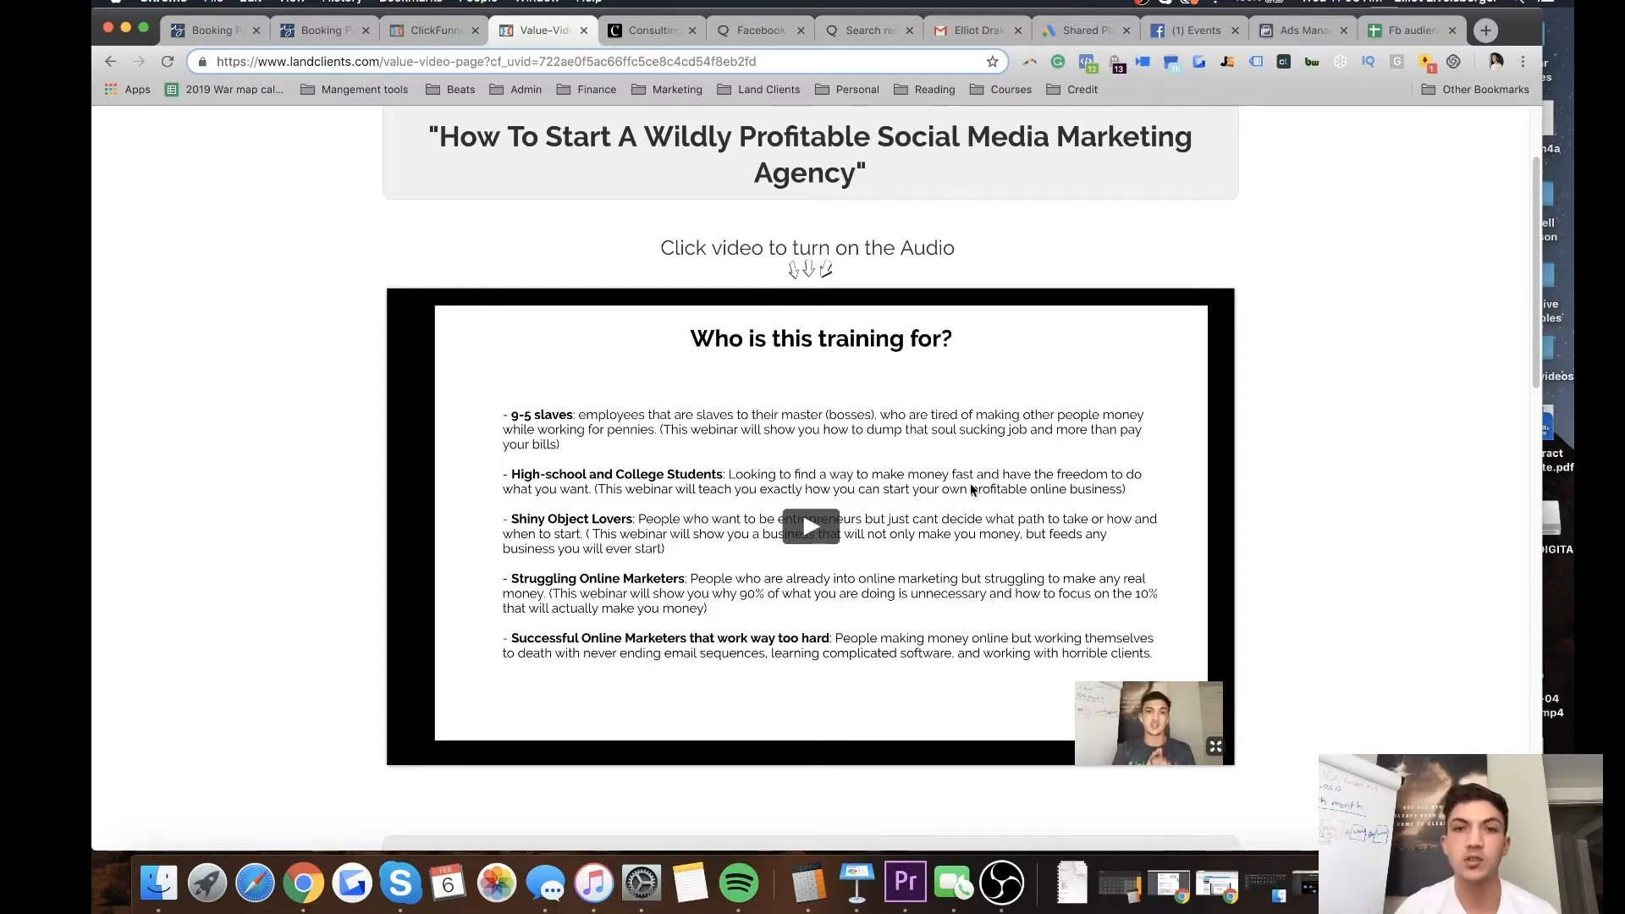
scroll(948, 573, "down", 8)
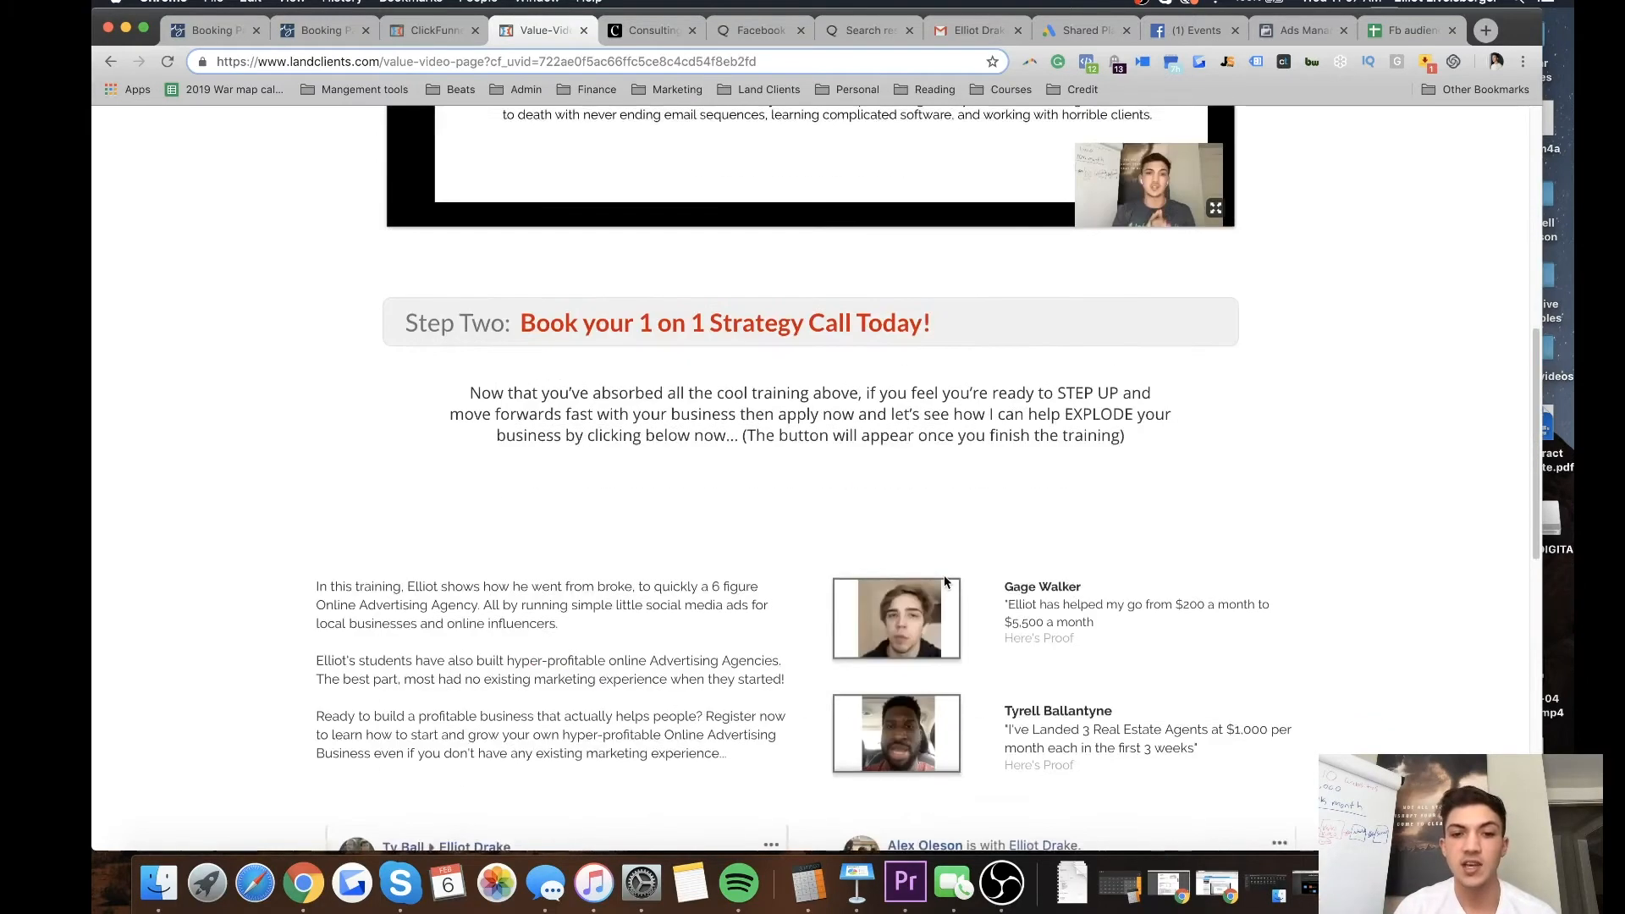
scroll(945, 579, "up", 5)
scroll(946, 580, "down", 5)
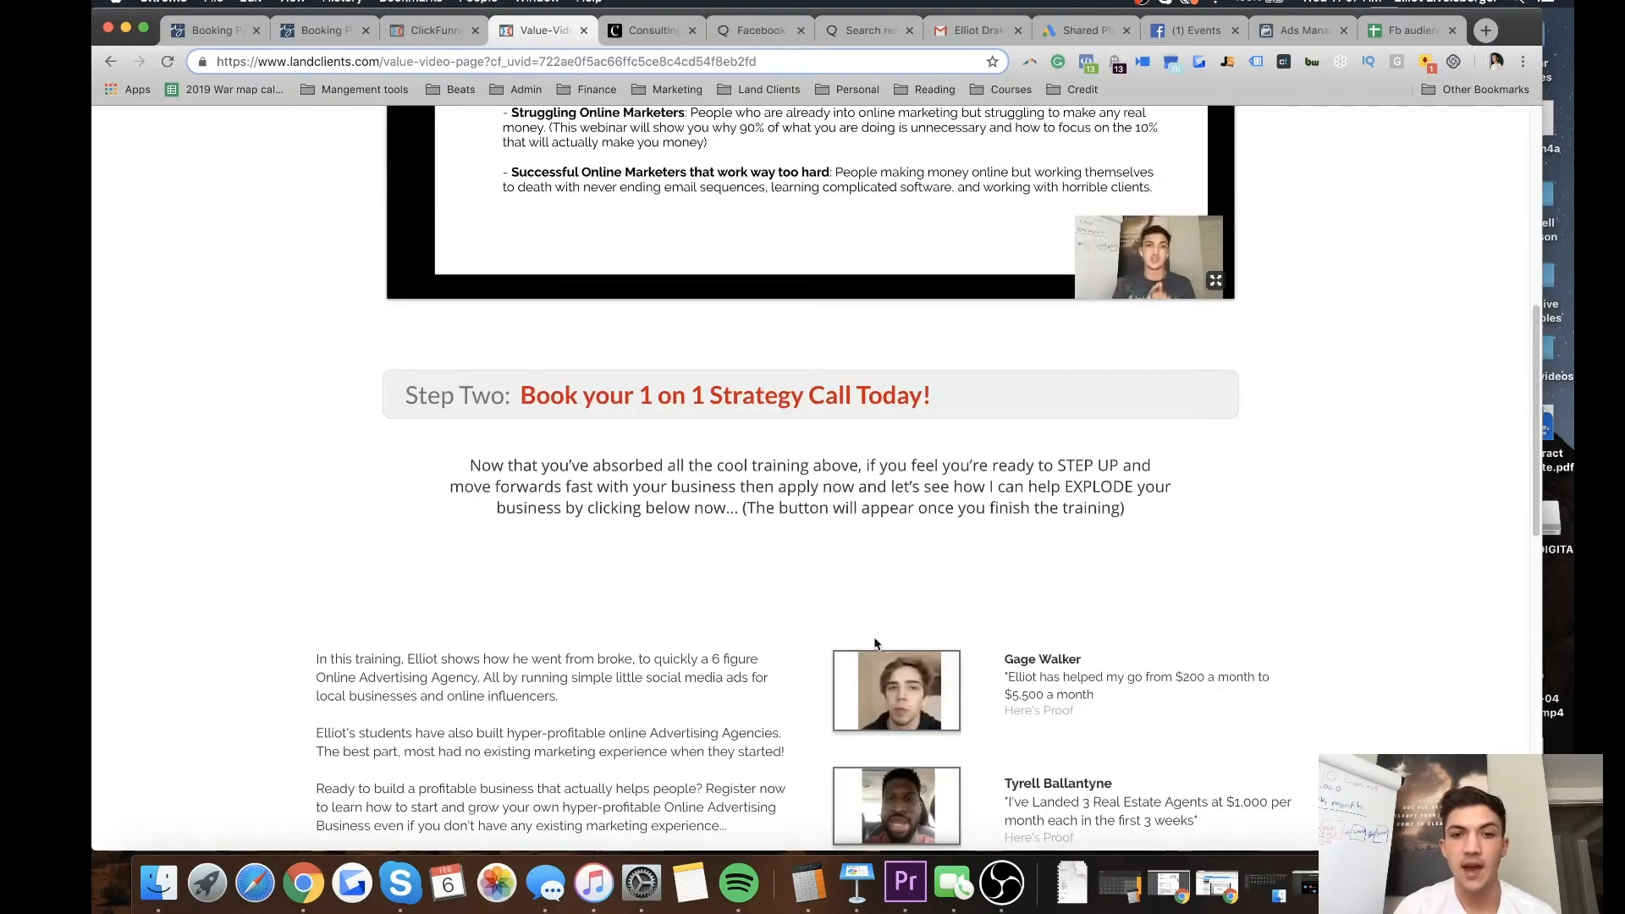
scroll(870, 648, "up", 3)
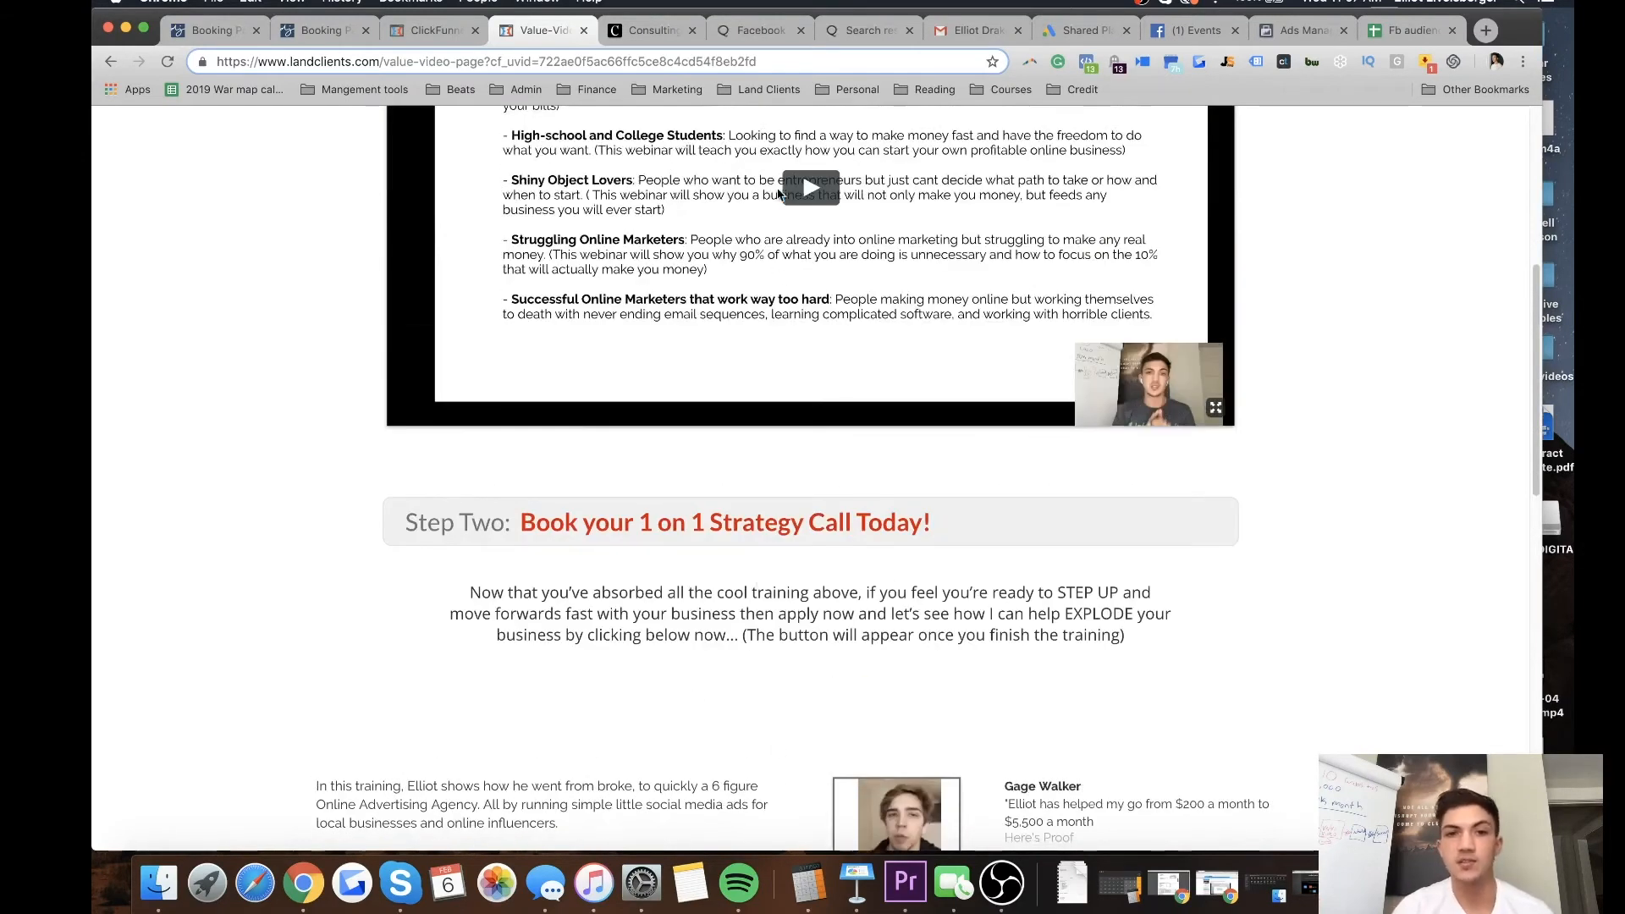
scroll(931, 456, "up", 1)
scroll(932, 456, "up", 1)
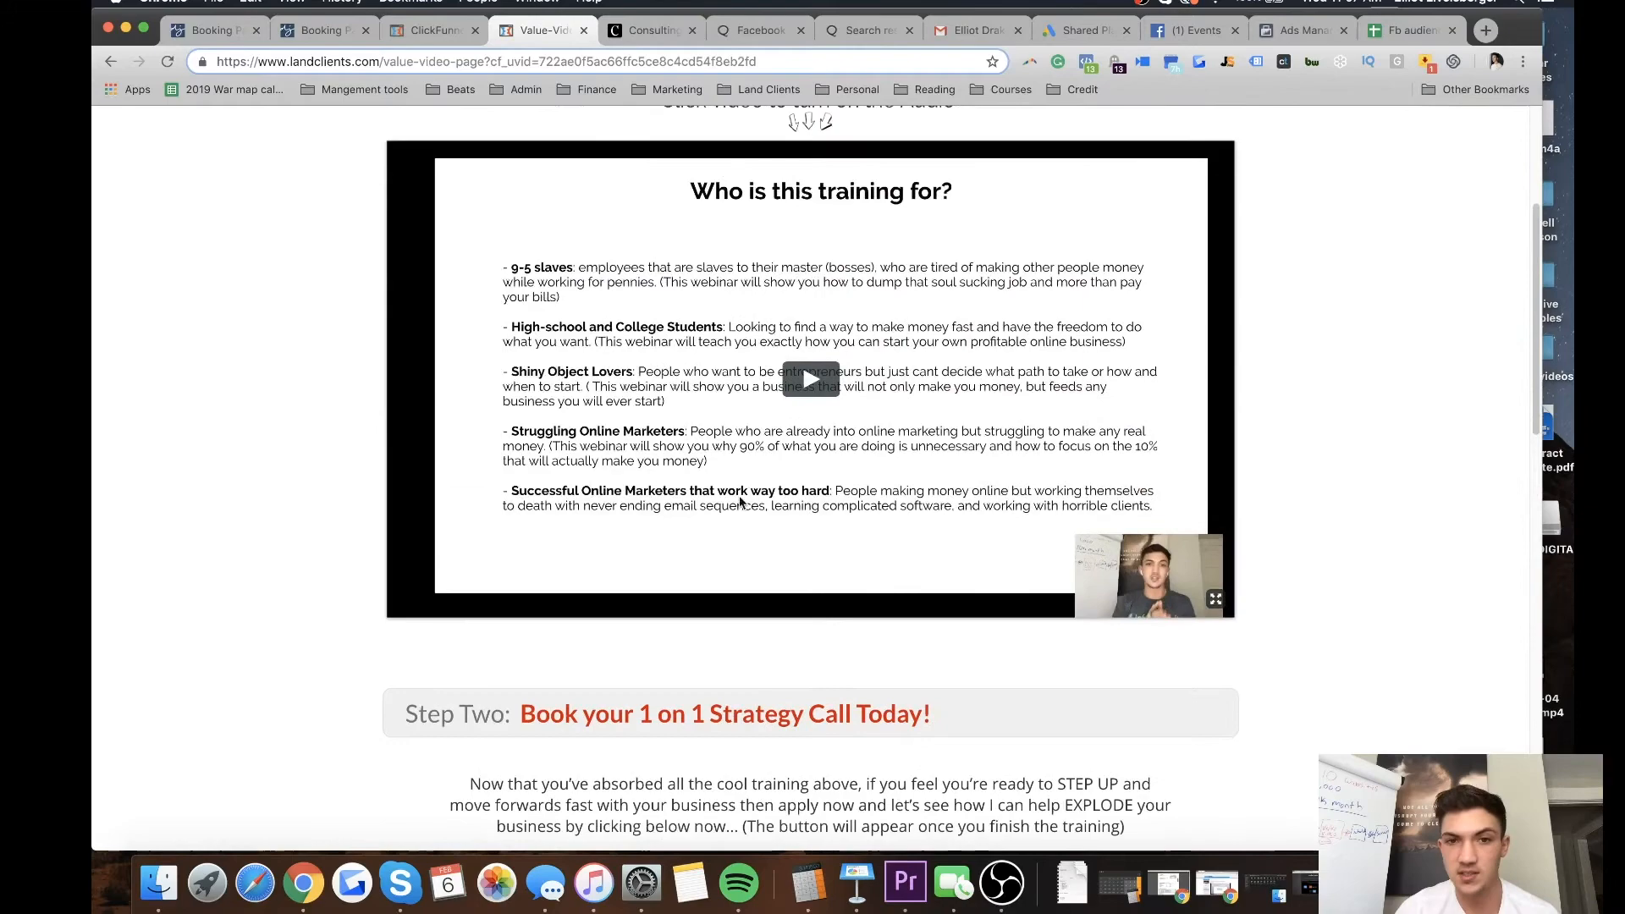
scroll(798, 500, "down", 10)
scroll(800, 554, "down", 8)
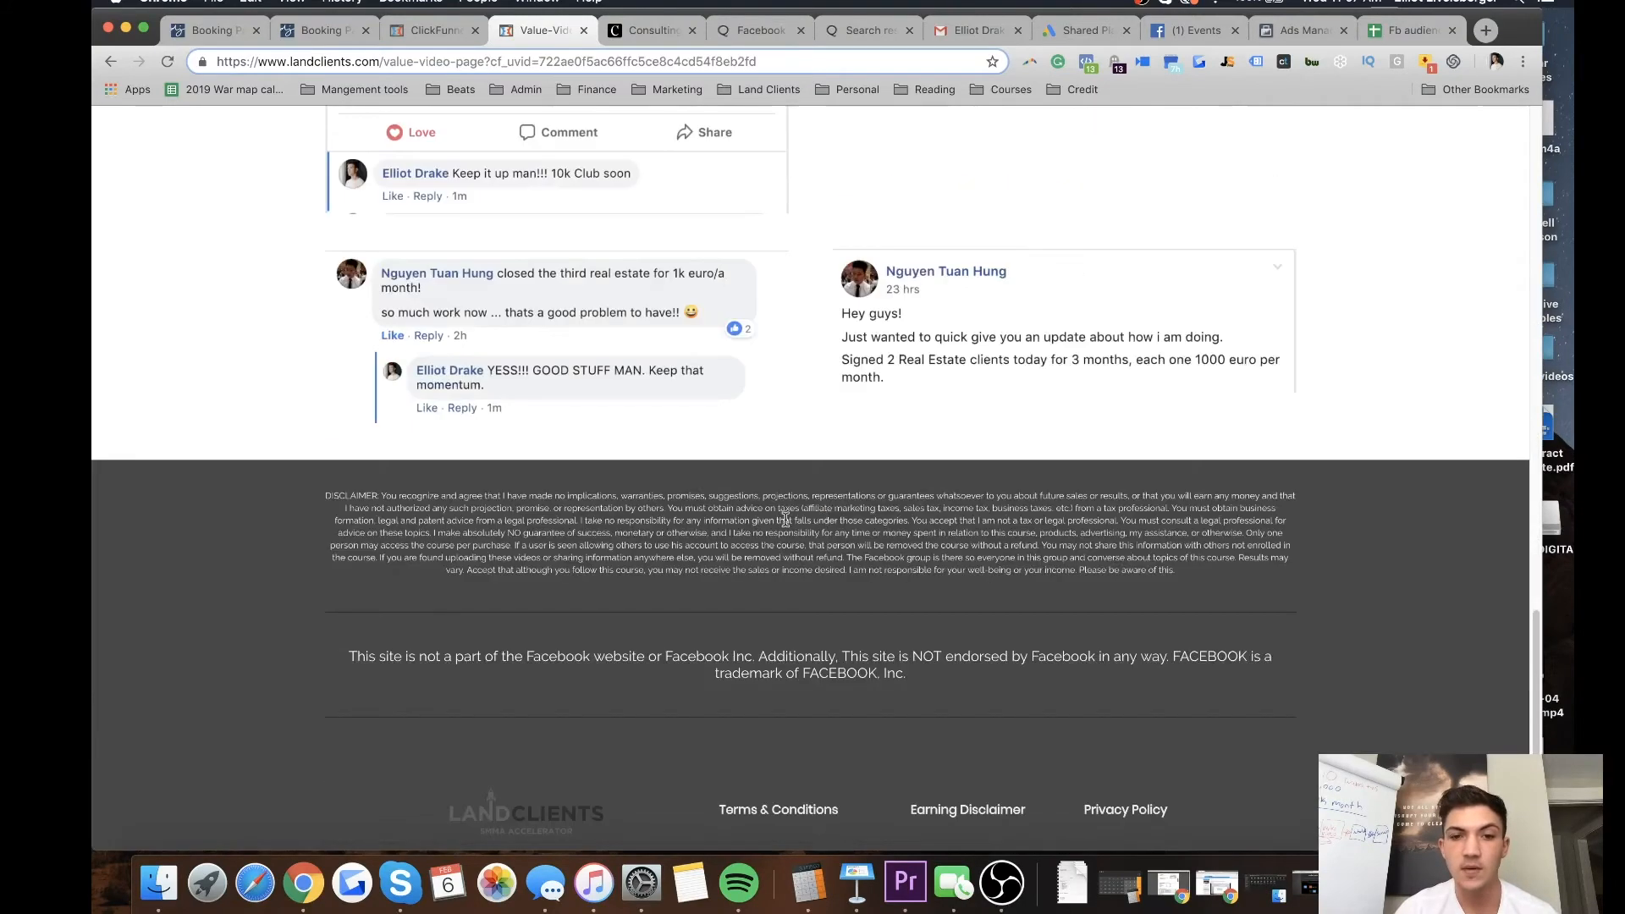
scroll(846, 584, "up", 20)
scroll(887, 614, "down", 6)
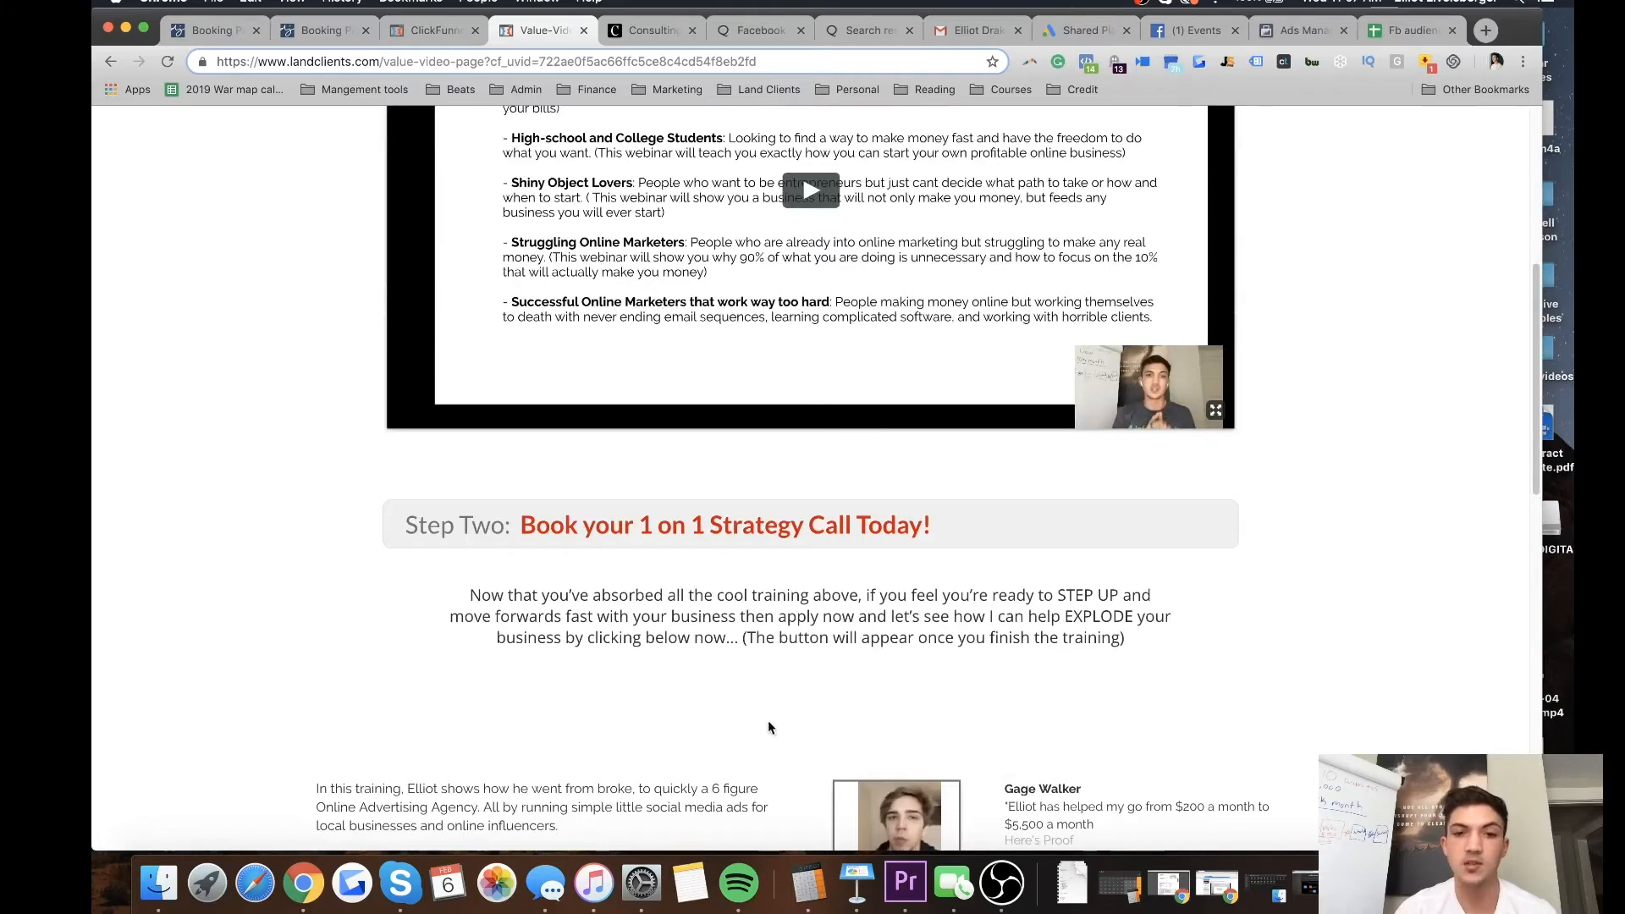
Switch to ClickFunnels, log back in with the saved credentials, and open the live page of the "2. Schedule page" funnel step.
left_click(434, 31)
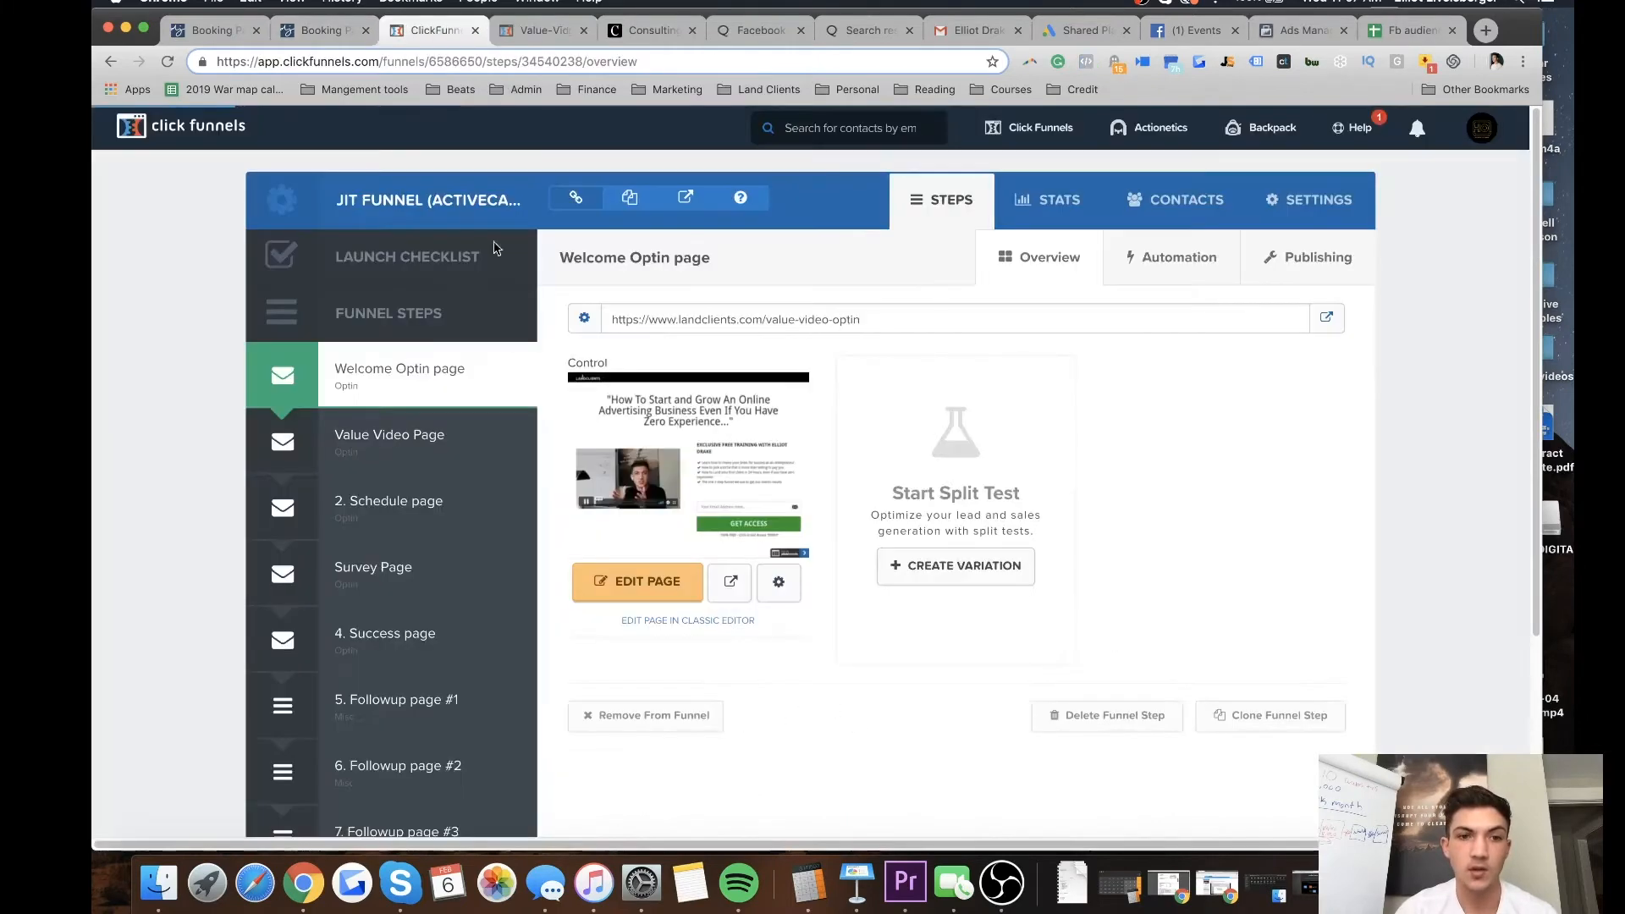
left_click(395, 519)
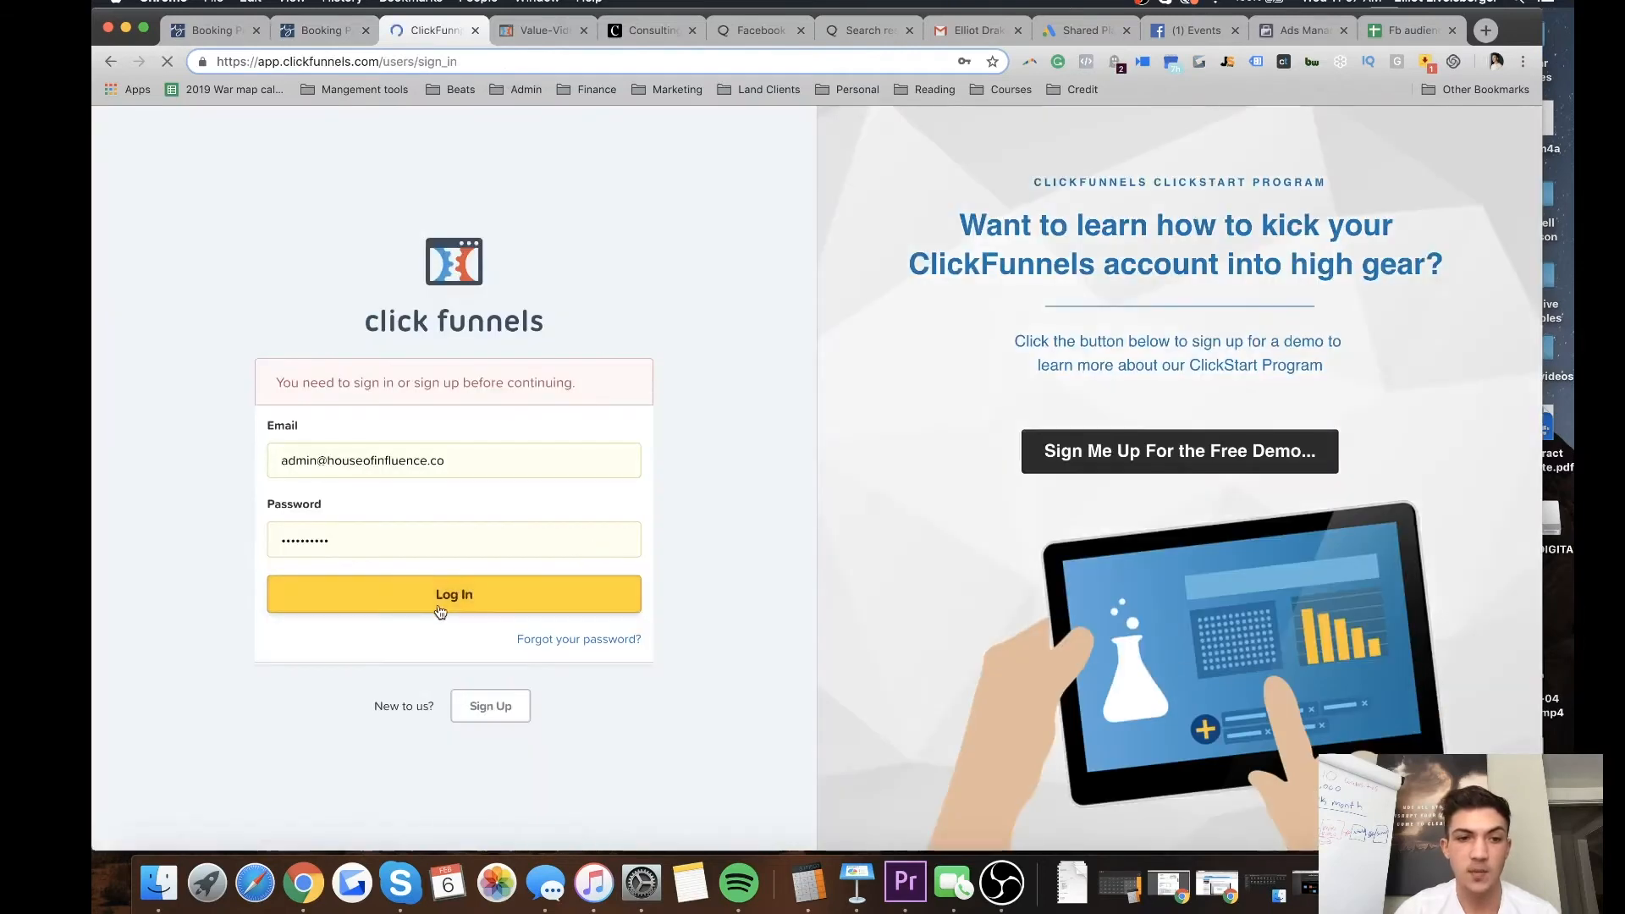
left_click(440, 609)
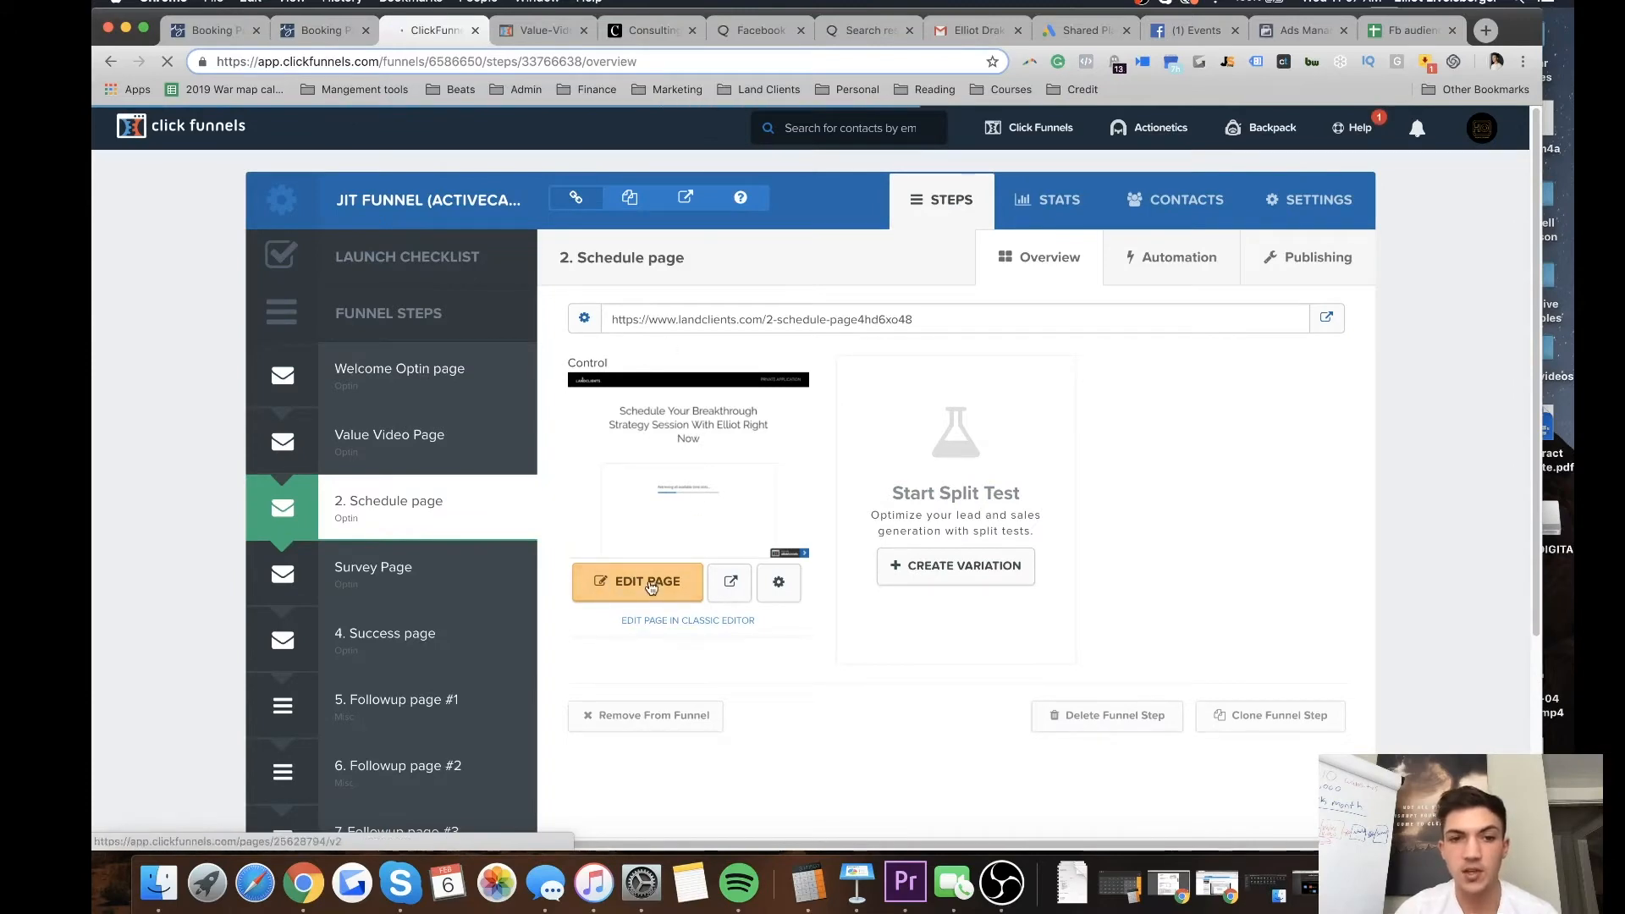
left_click(1321, 318)
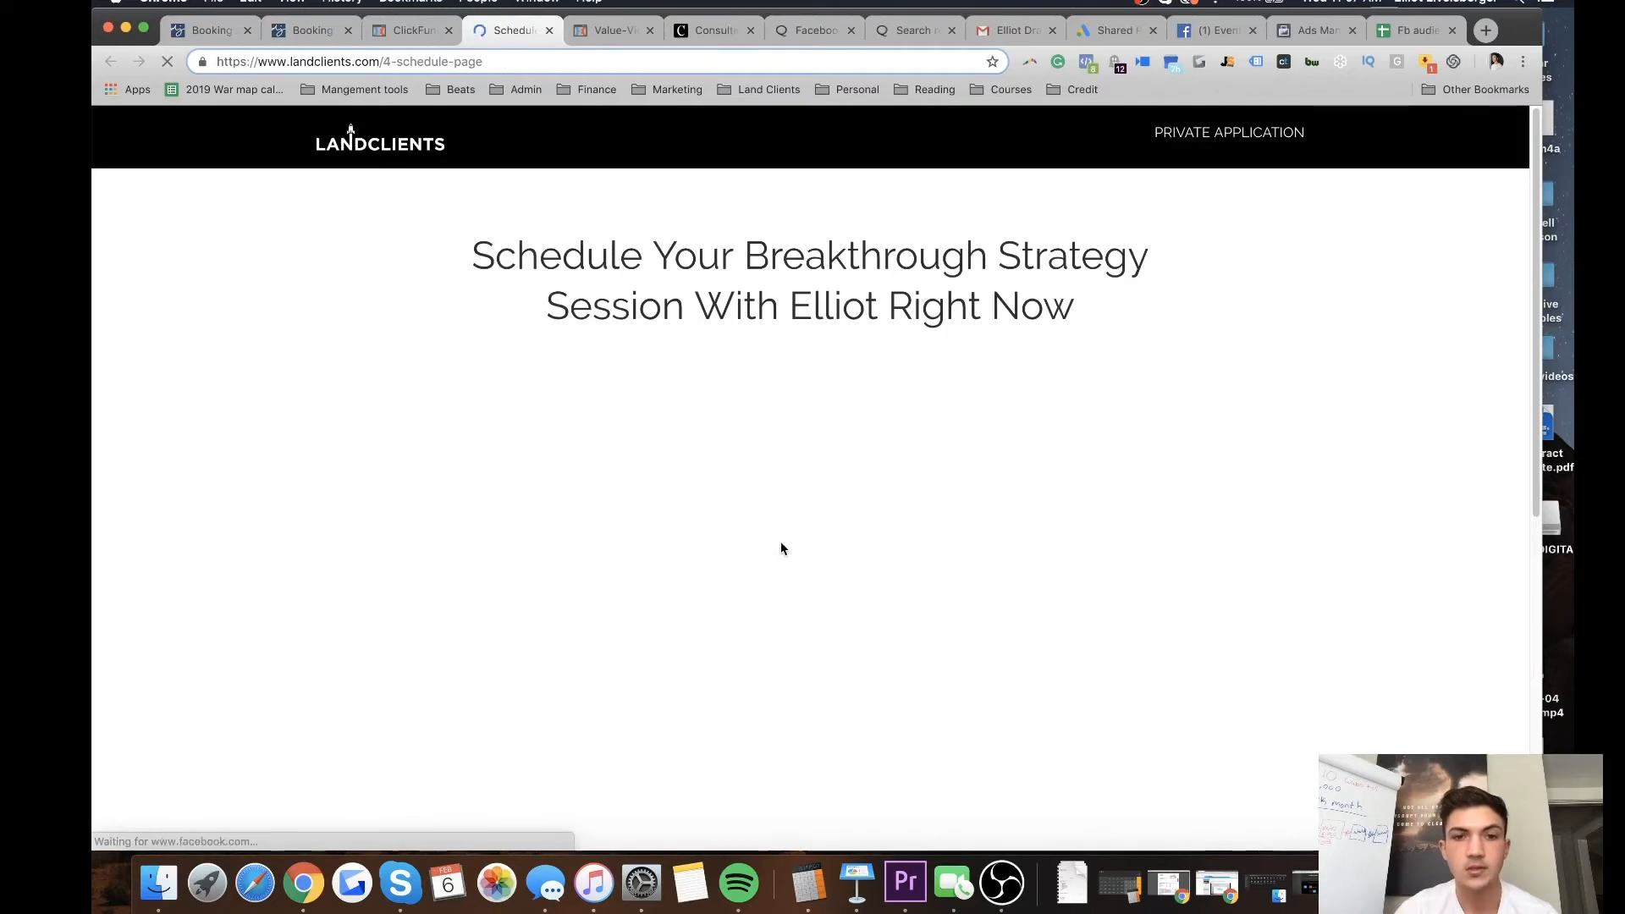
Confirm United States Eastern time on the scheduling calendar and choose the 12:15 PM slot on Wed, Feb 6, 2019.
scroll(688, 486, "down", 2)
scroll(735, 511, "down", 2)
scroll(738, 509, "up", 4)
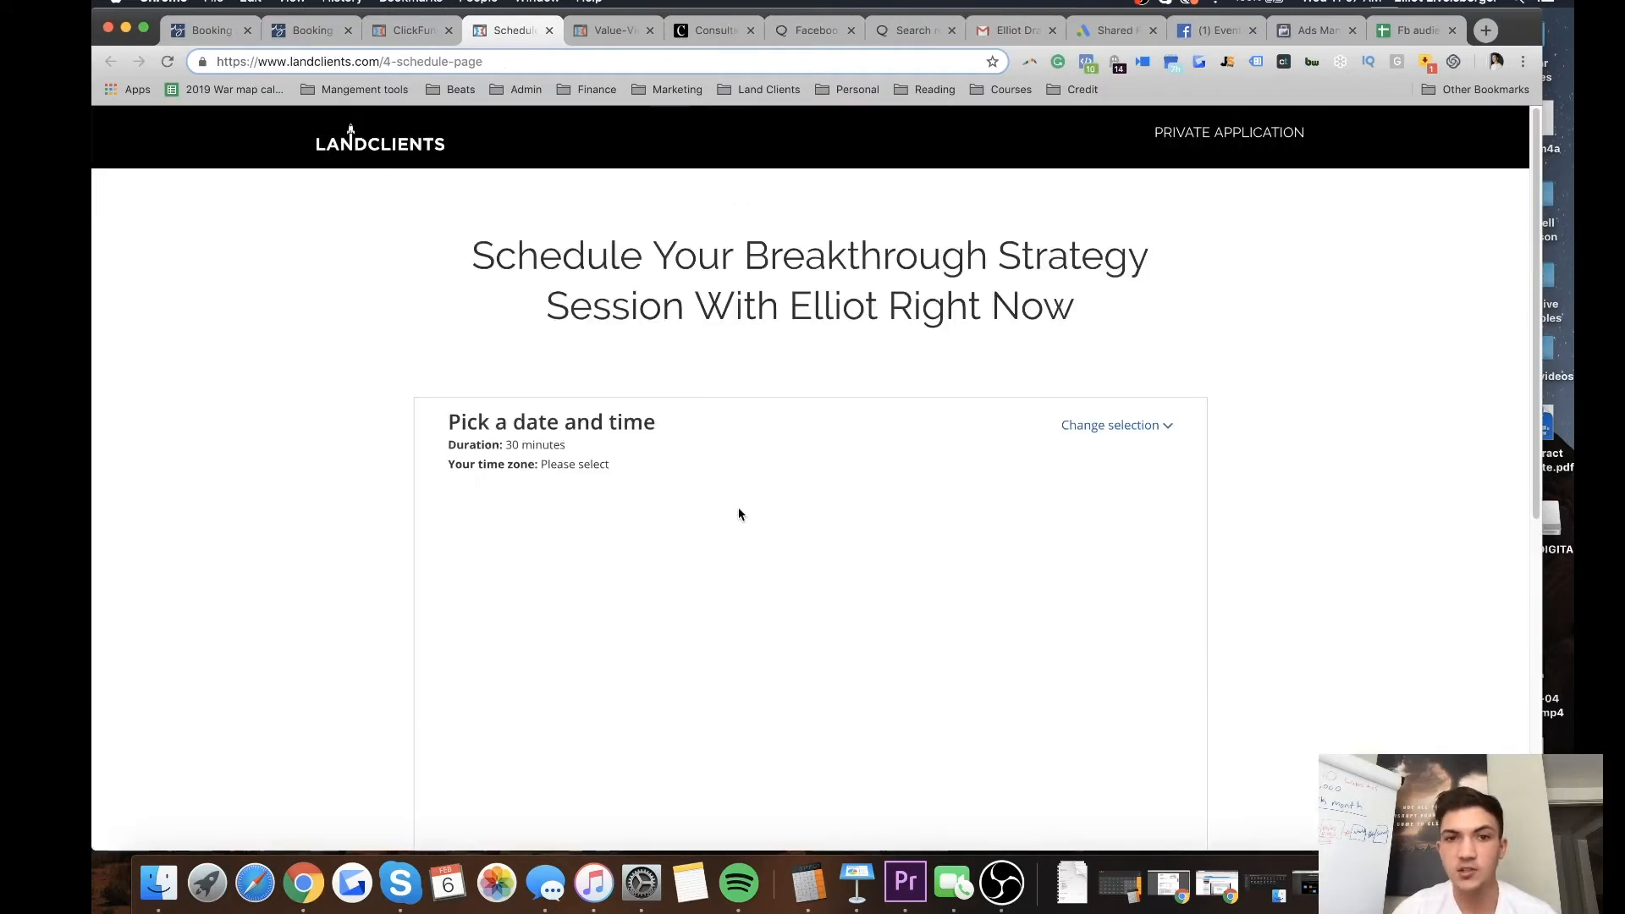
scroll(737, 510, "down", 1)
left_click(962, 612)
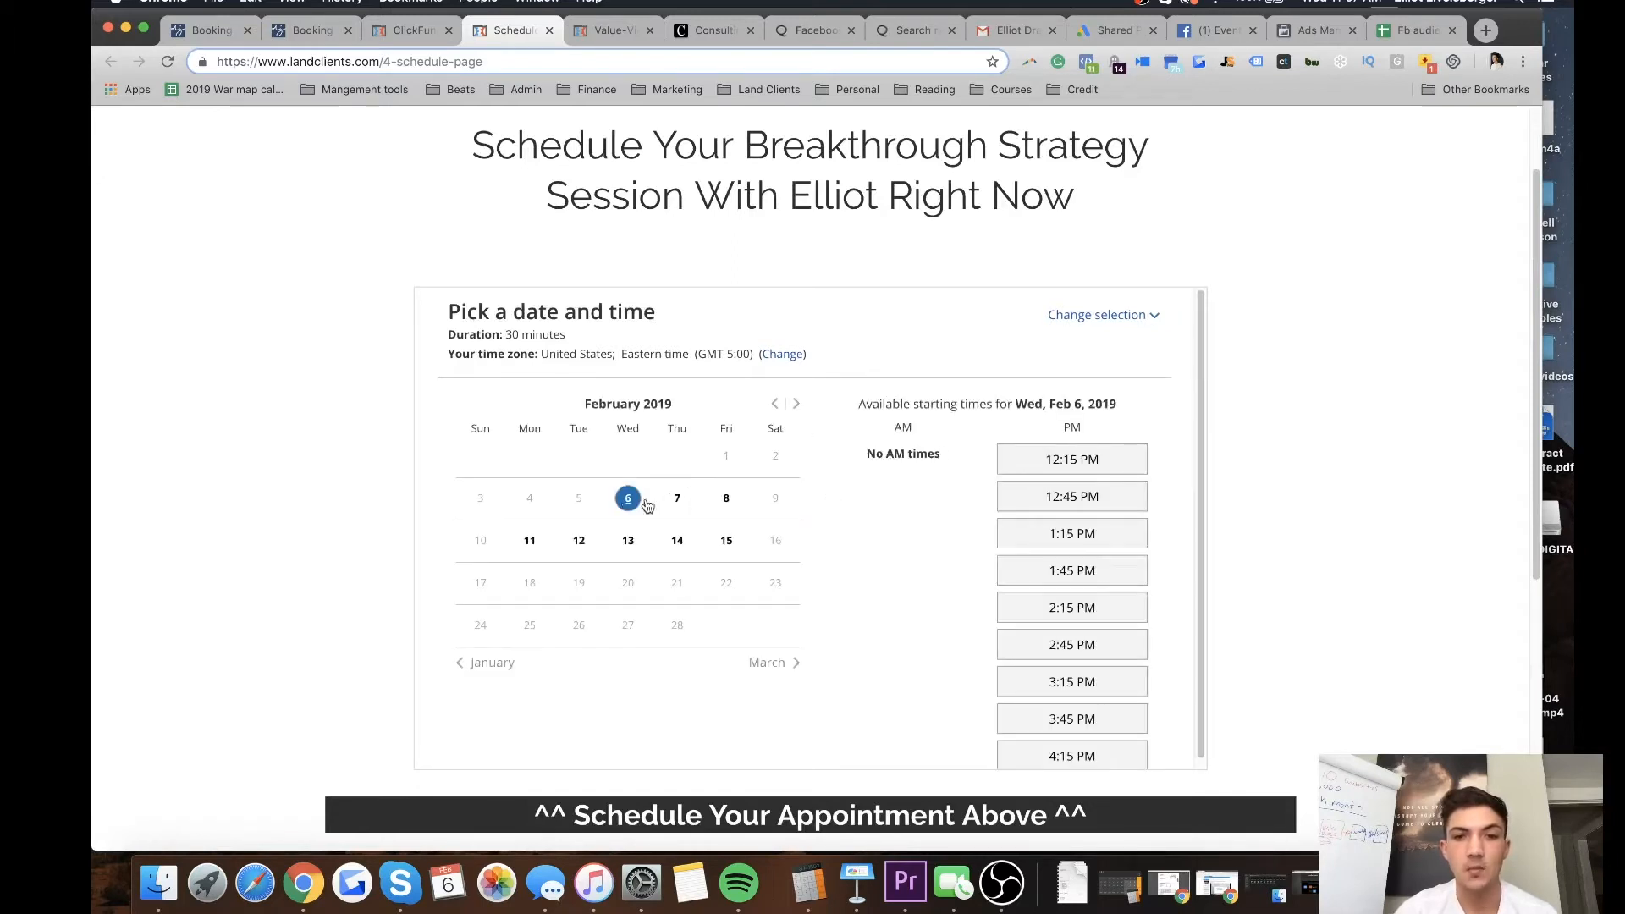
left_click(1063, 464)
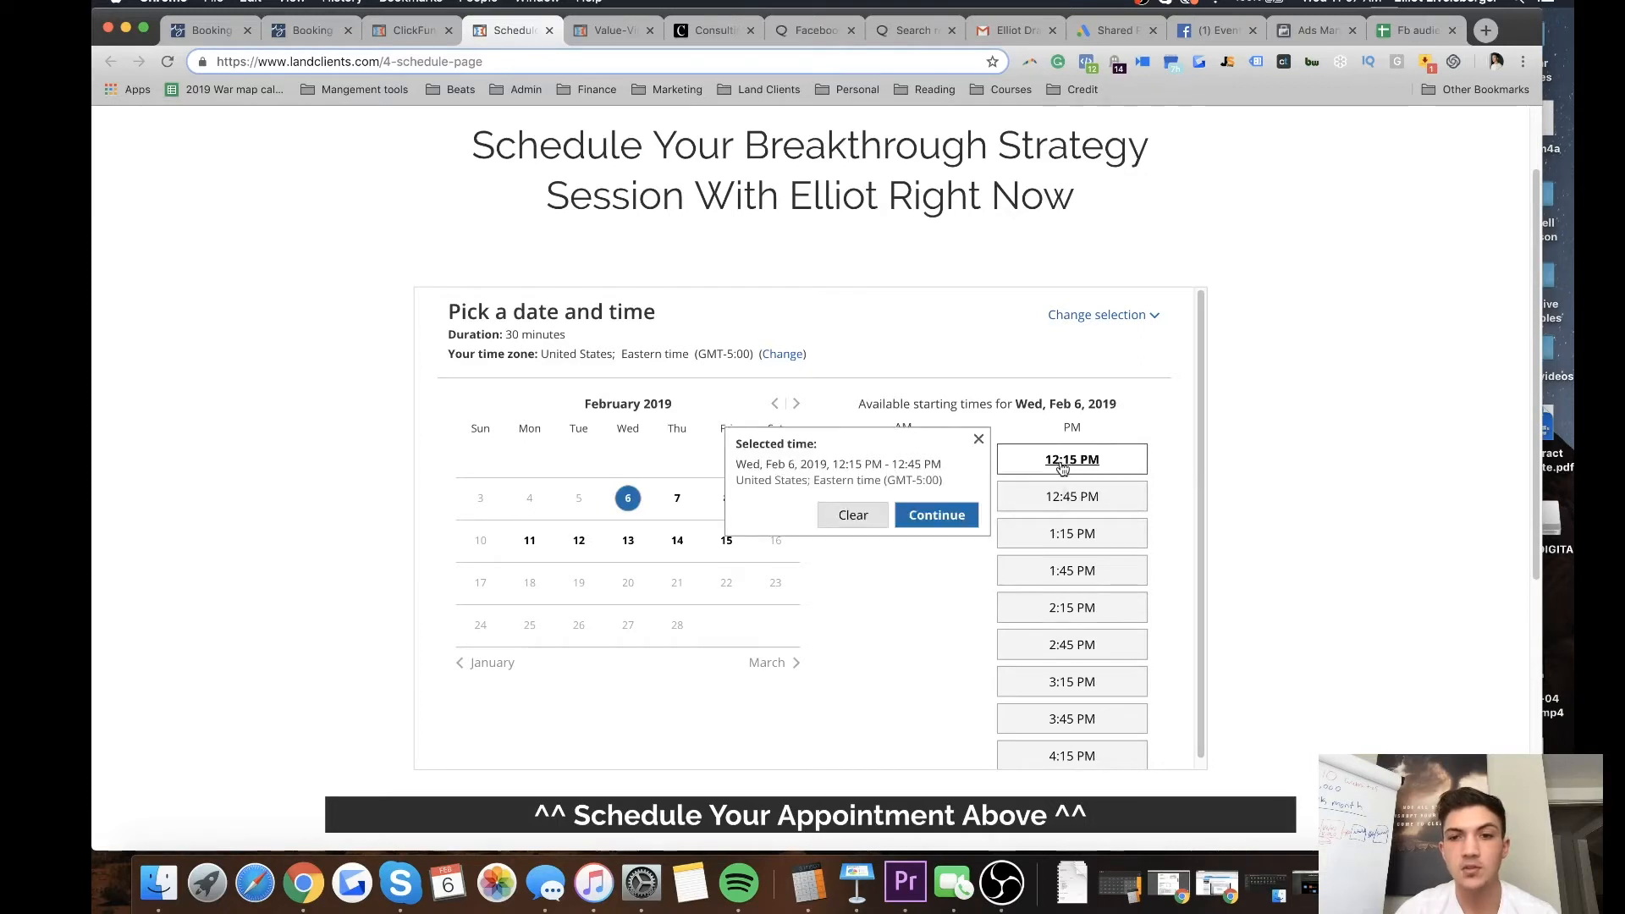
left_click(948, 516)
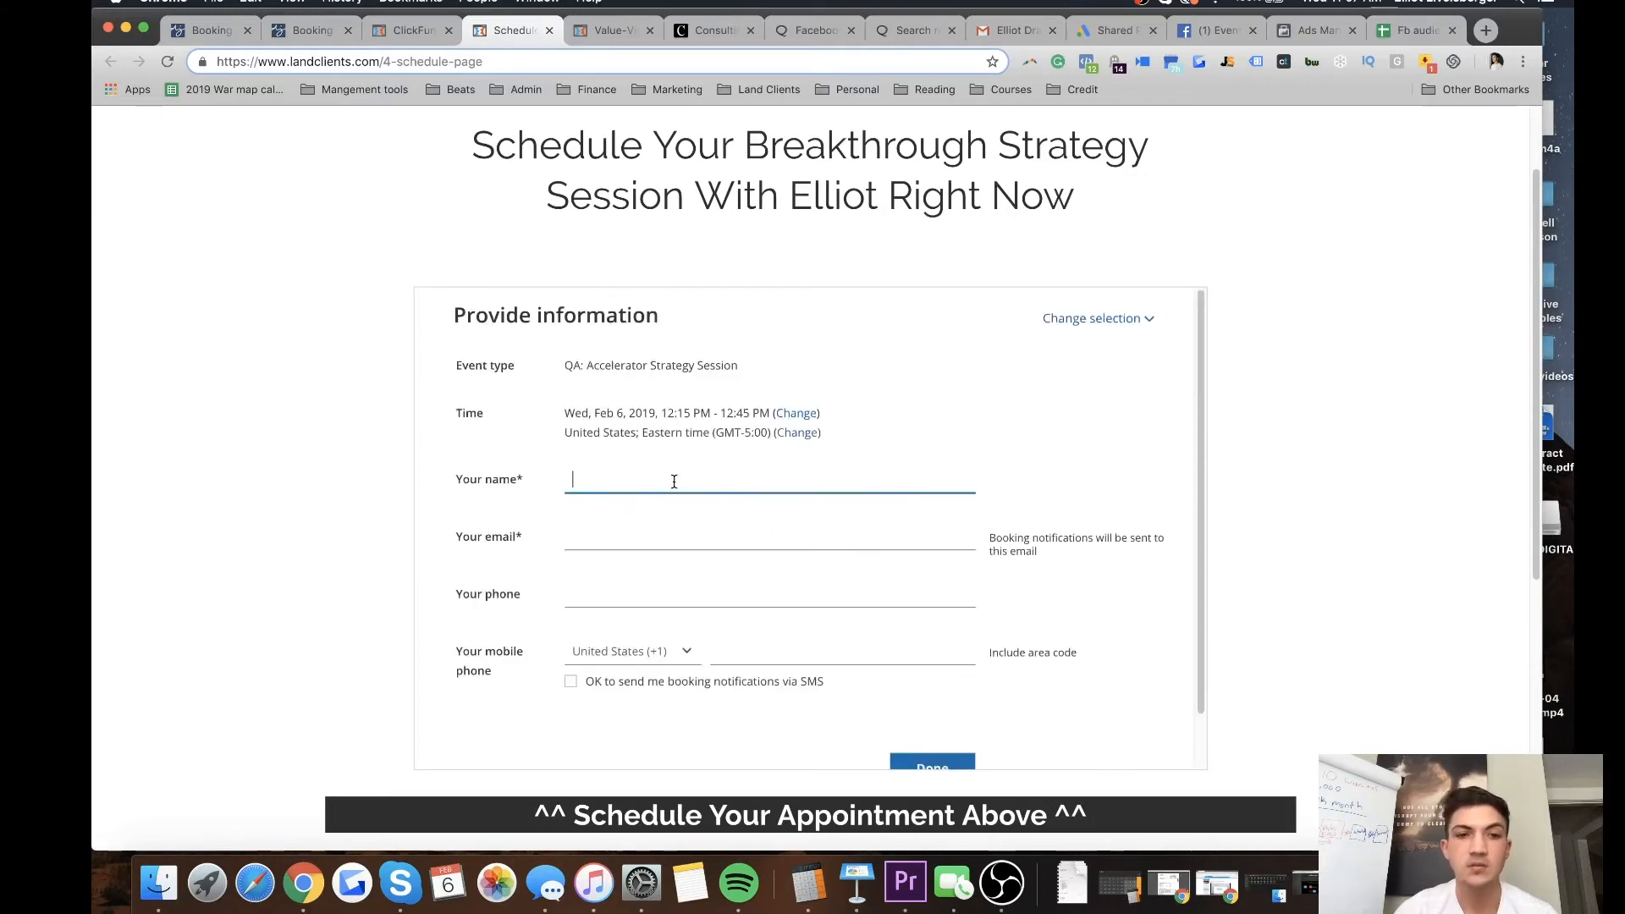
Fill in the booking form with the saved name, e-mail and phone number, and submit the strategy session booking.
left_click(674, 482)
left_click(677, 511)
left_click(668, 576)
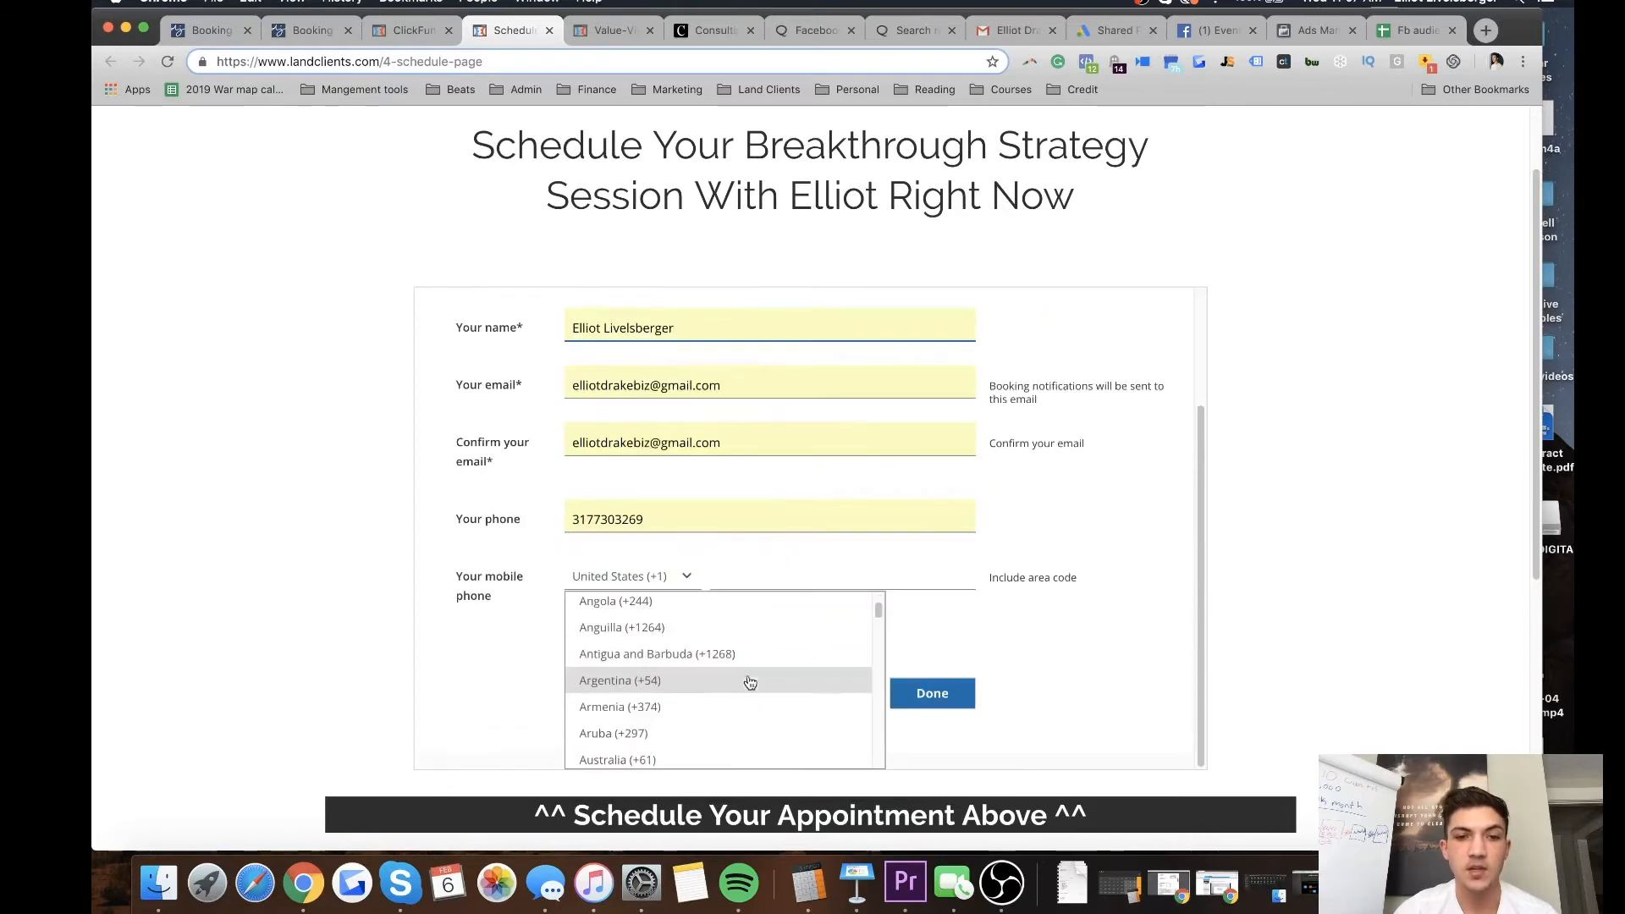
left_click(936, 694)
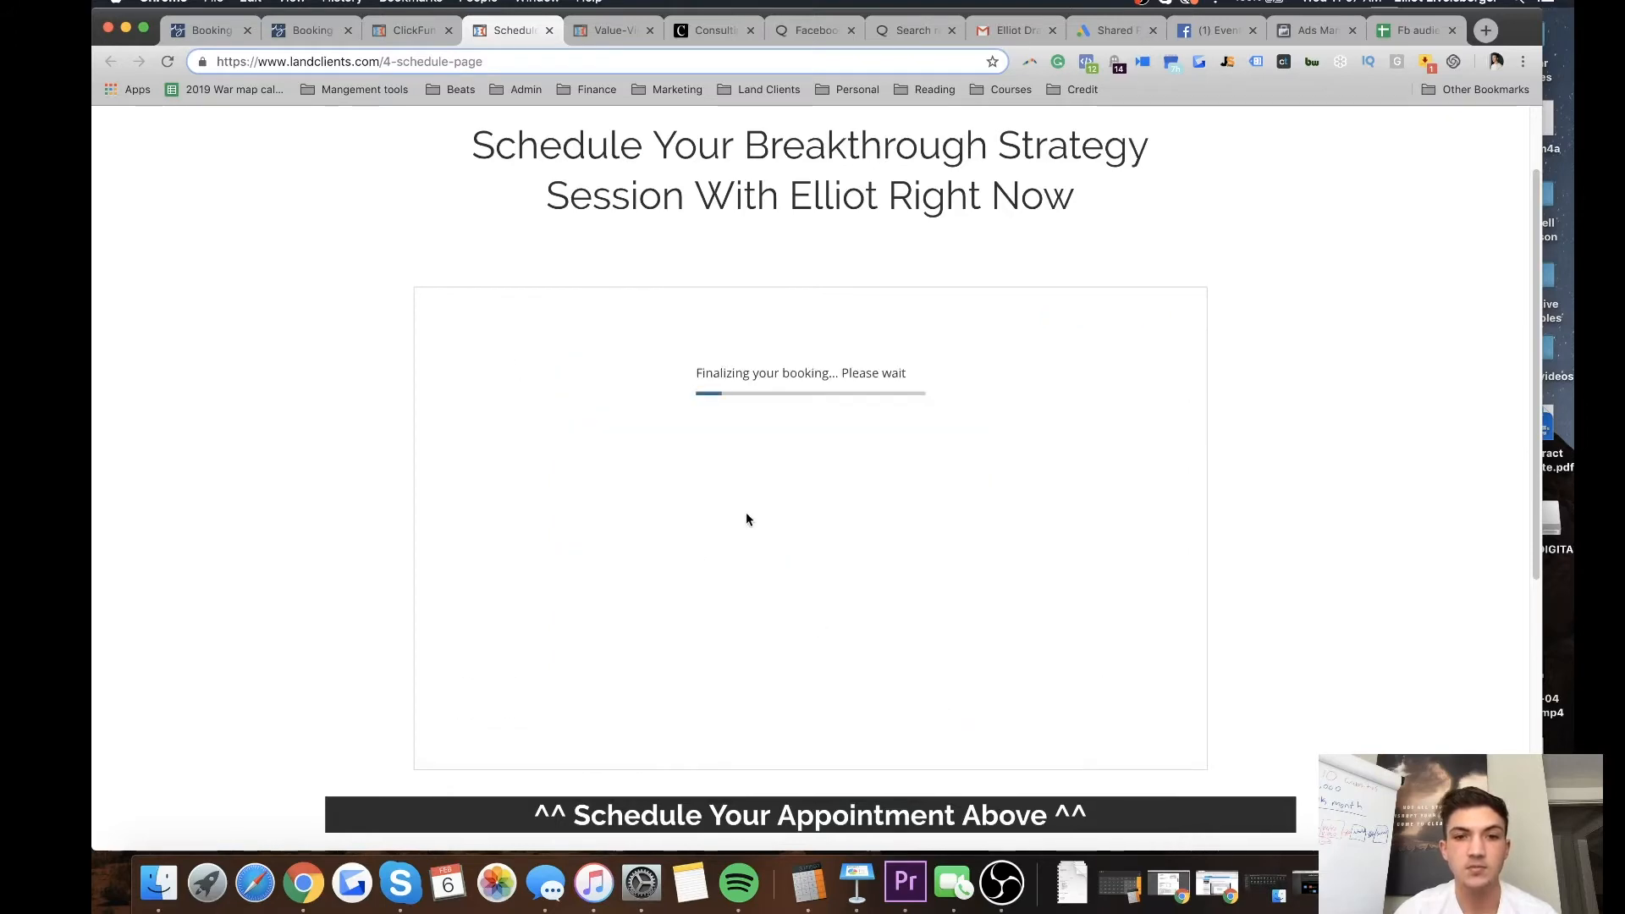
scroll(931, 431, "down", 5)
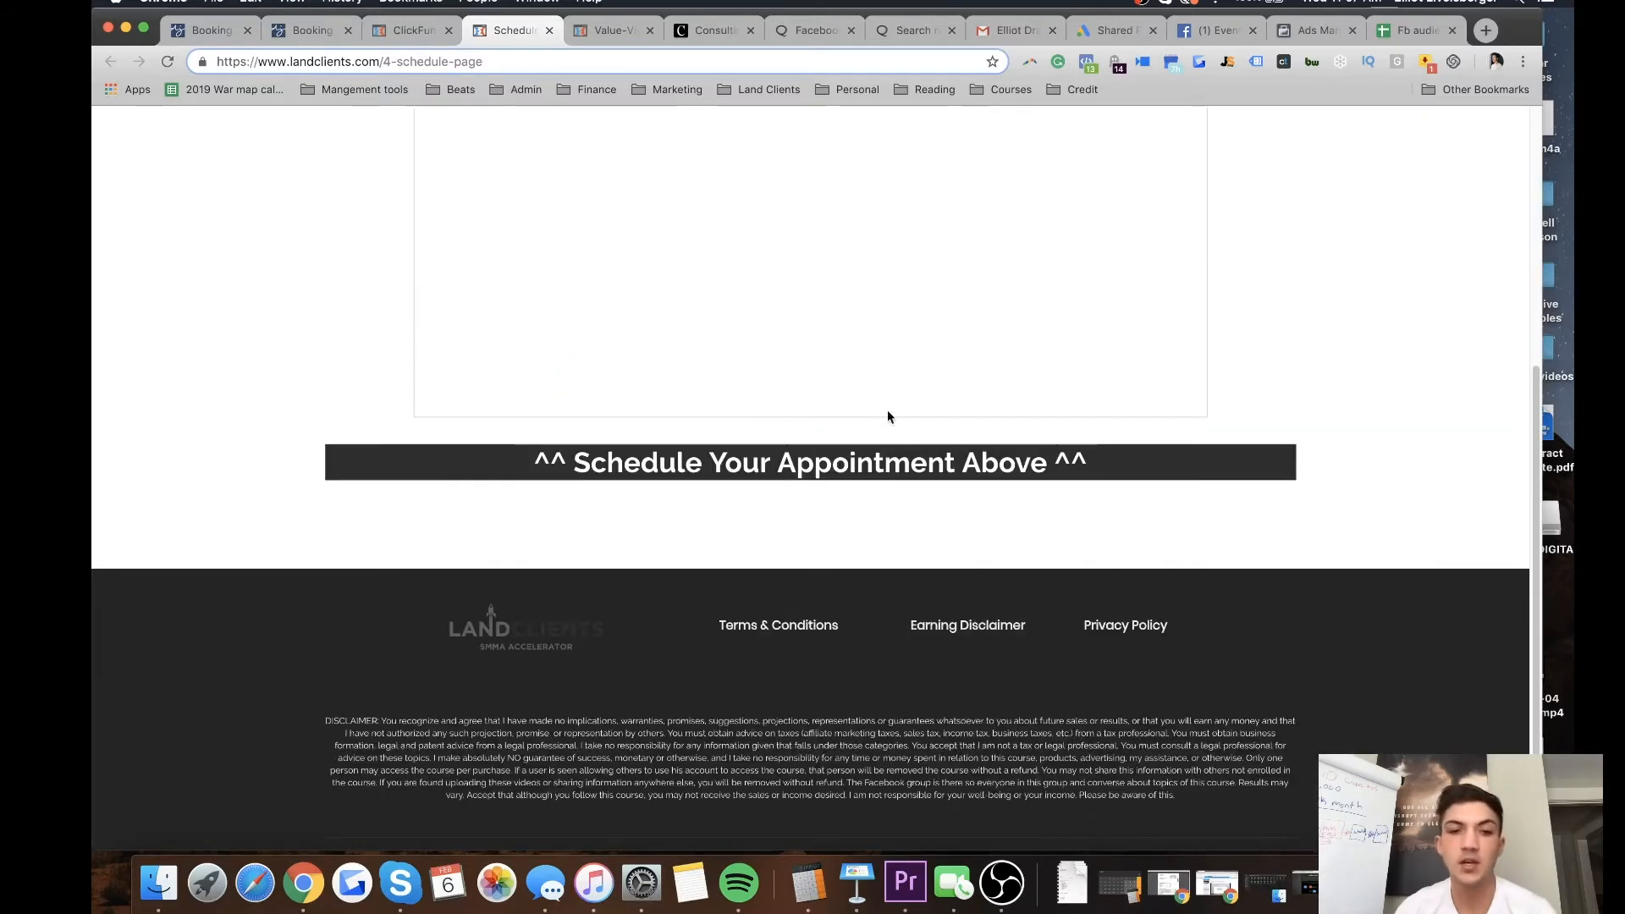
Examine the Step 2 of 2 survey page, including the contact fields, the revenue, goal and investment questions, and the footer.
scroll(887, 416, "up", 5)
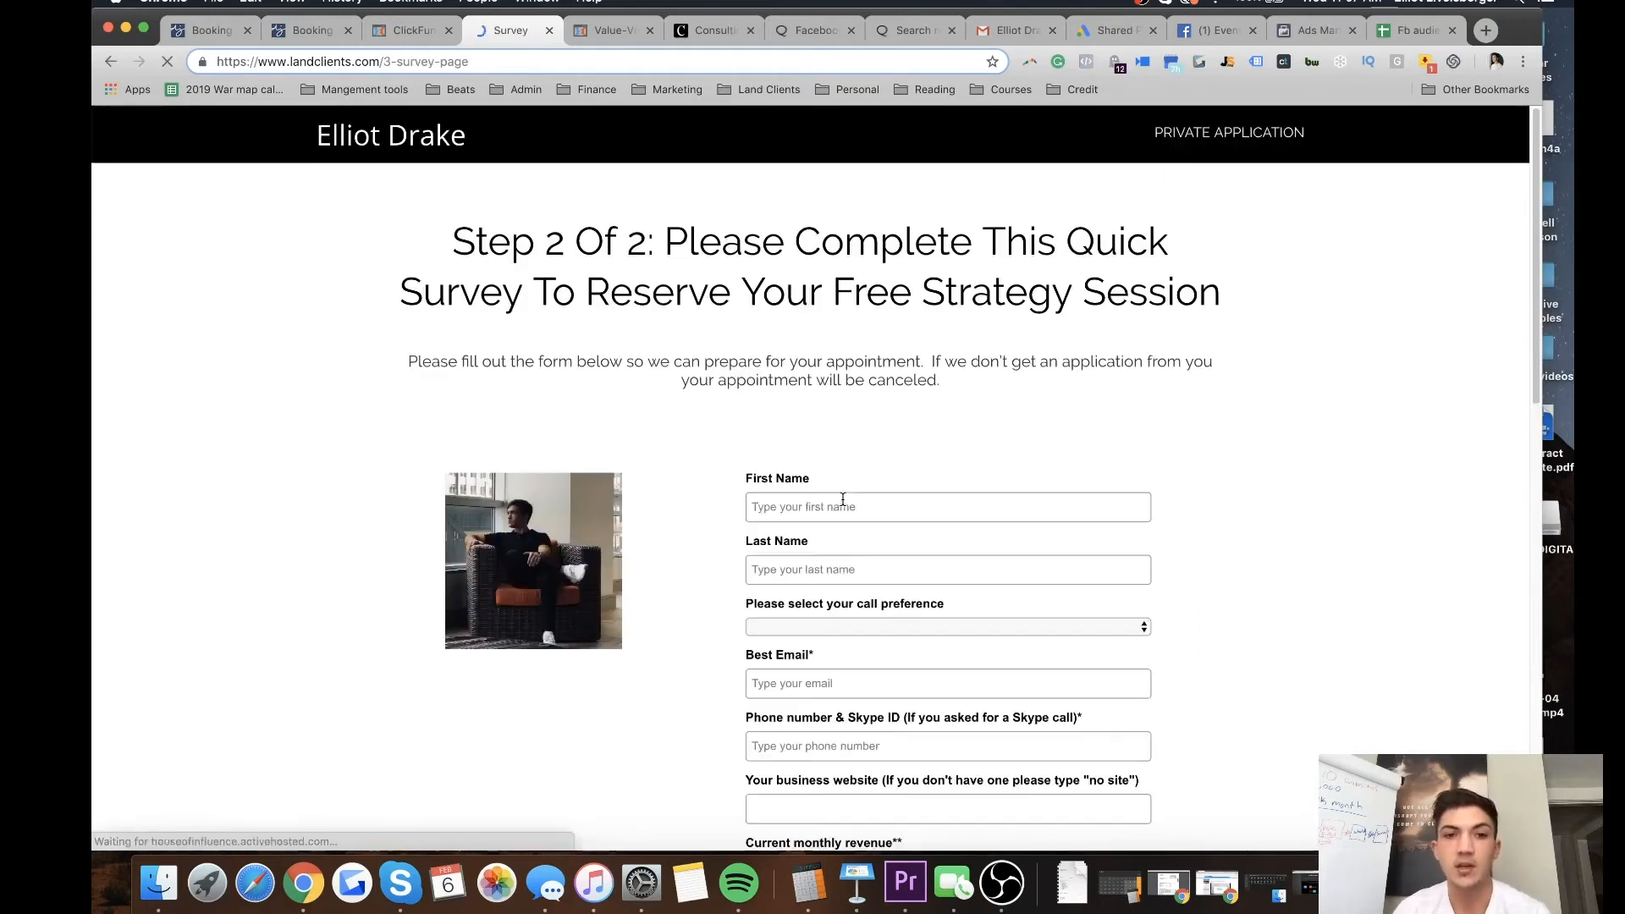
scroll(687, 591, "down", 1)
scroll(690, 586, "down", 5)
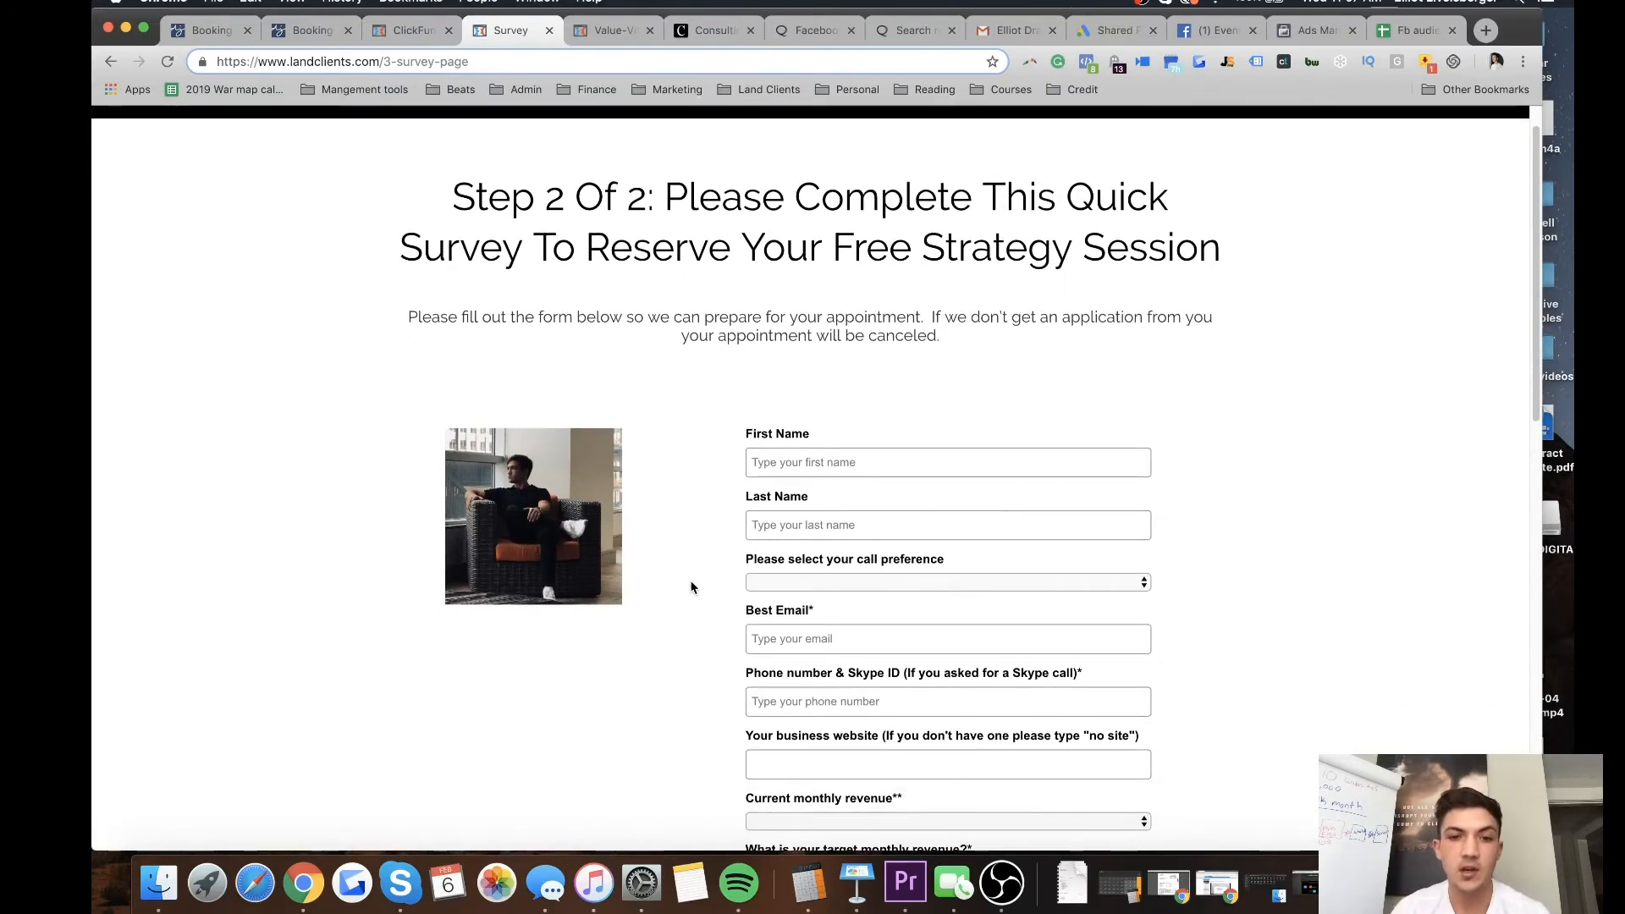
scroll(804, 635, "down", 5)
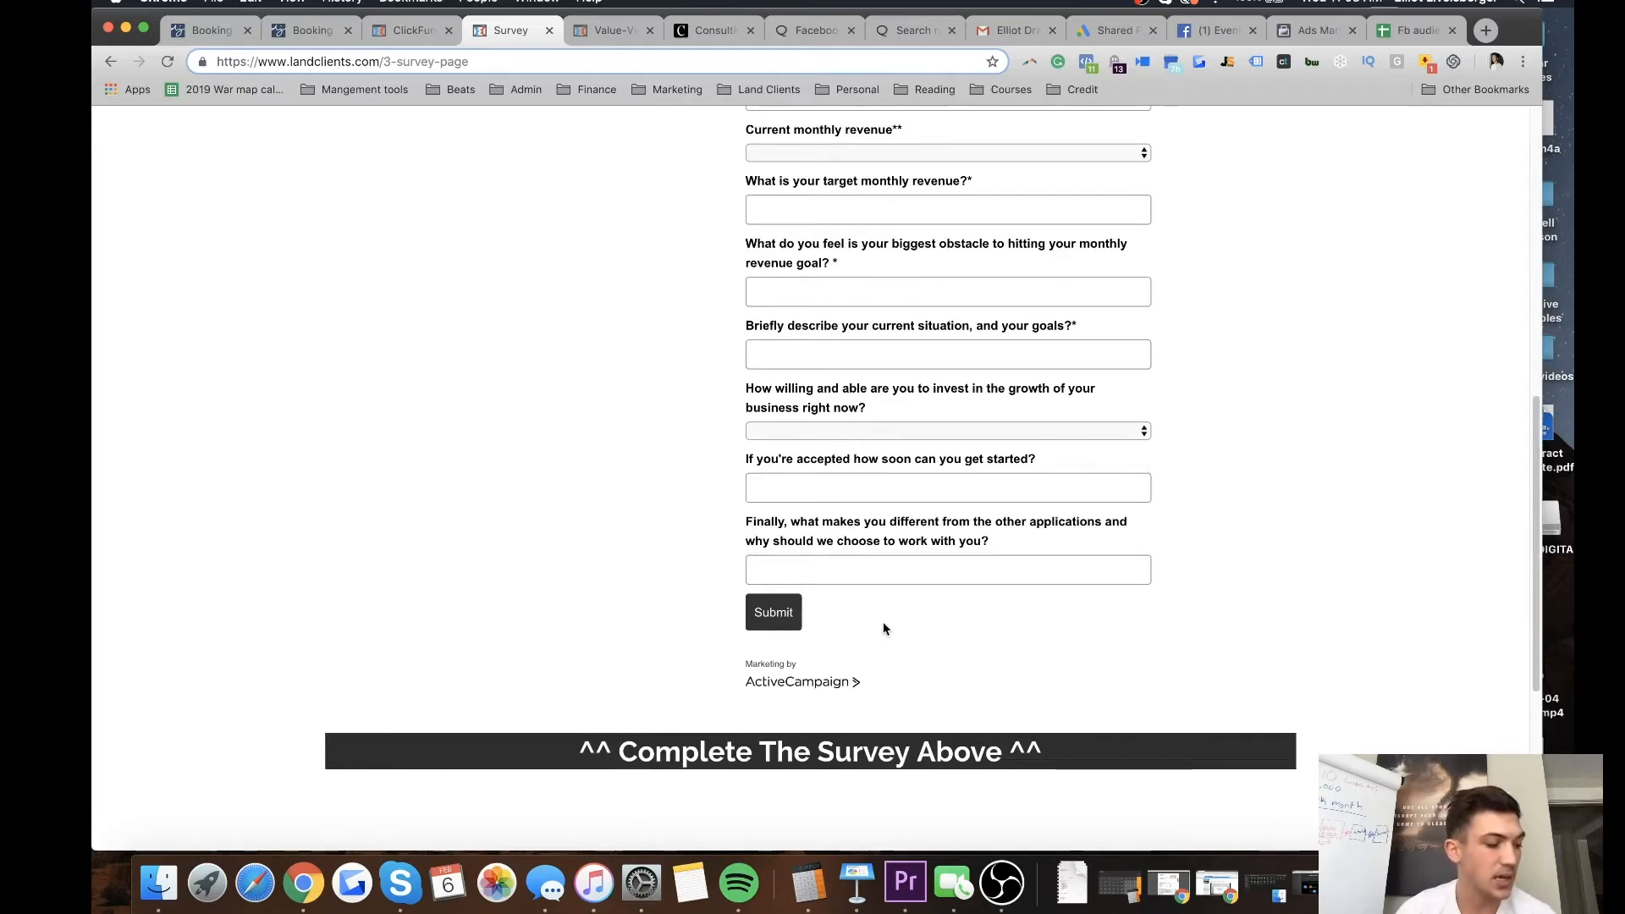
scroll(882, 616, "up", 1)
scroll(881, 609, "up", 15)
scroll(882, 609, "down", 3)
scroll(883, 516, "up", 3)
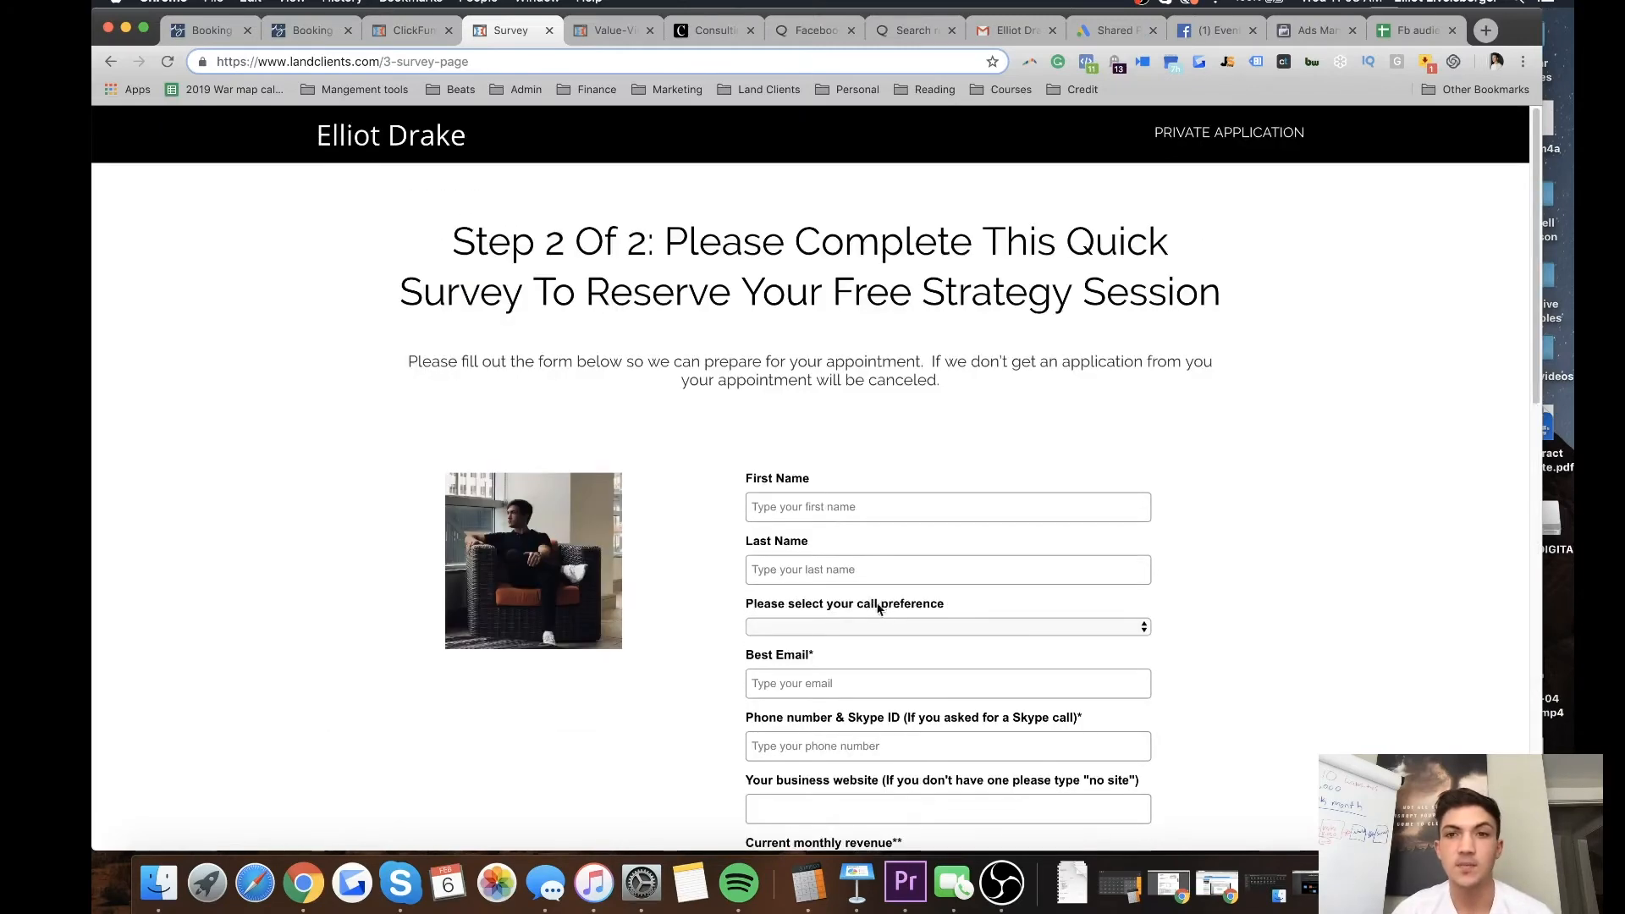
left_click(883, 517)
left_click(1015, 485)
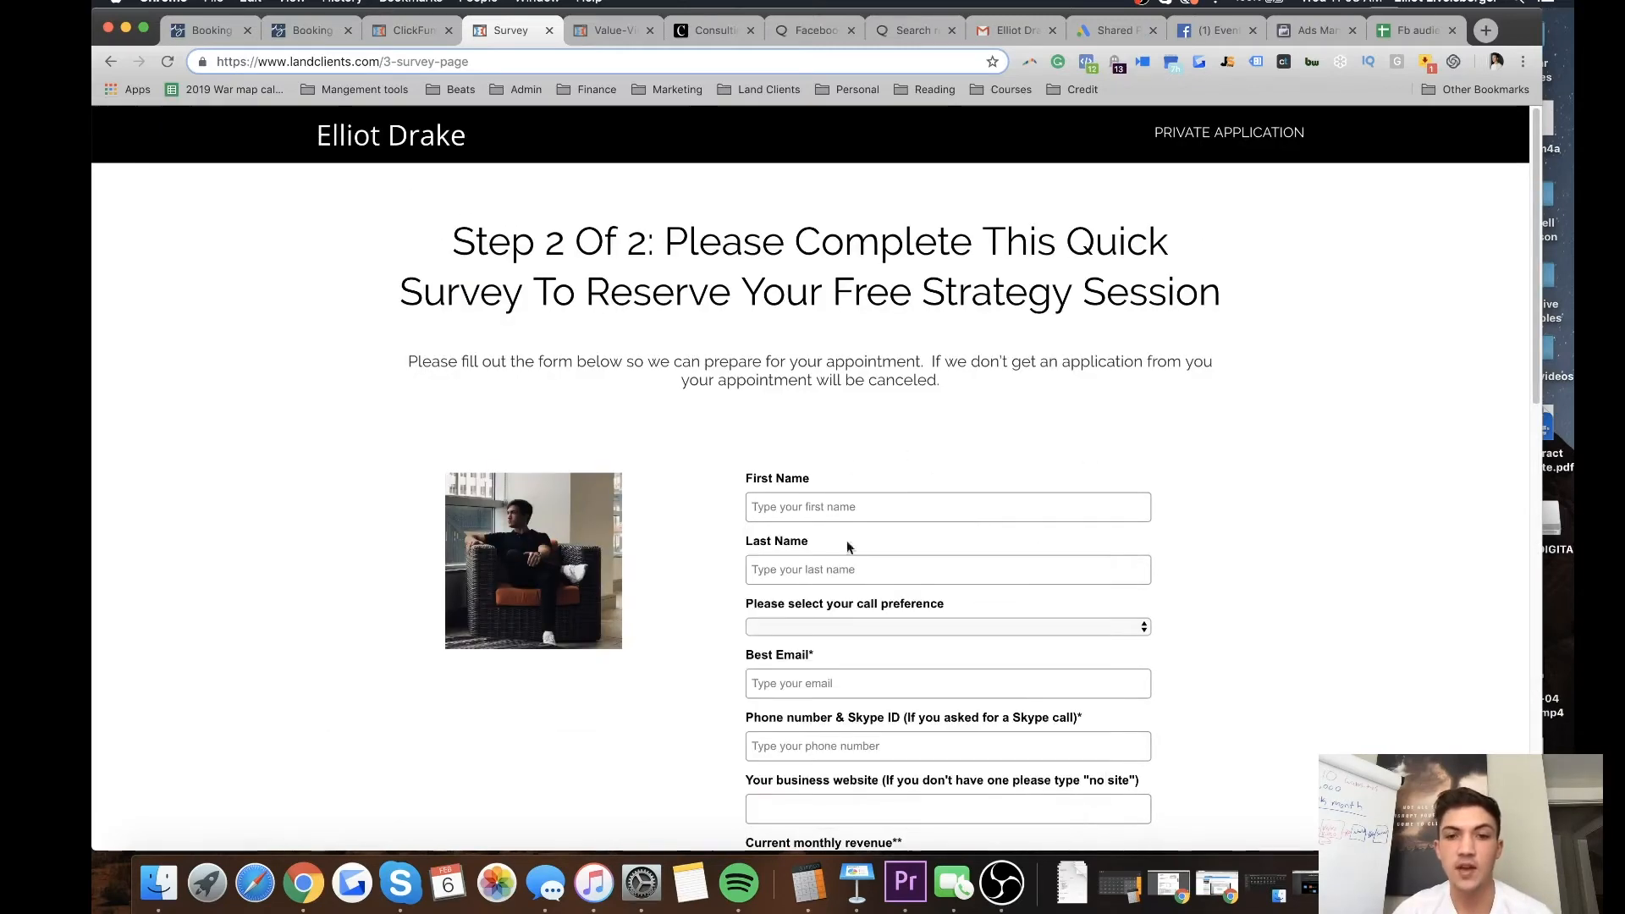
scroll(832, 603, "down", 2)
scroll(832, 603, "down", 9)
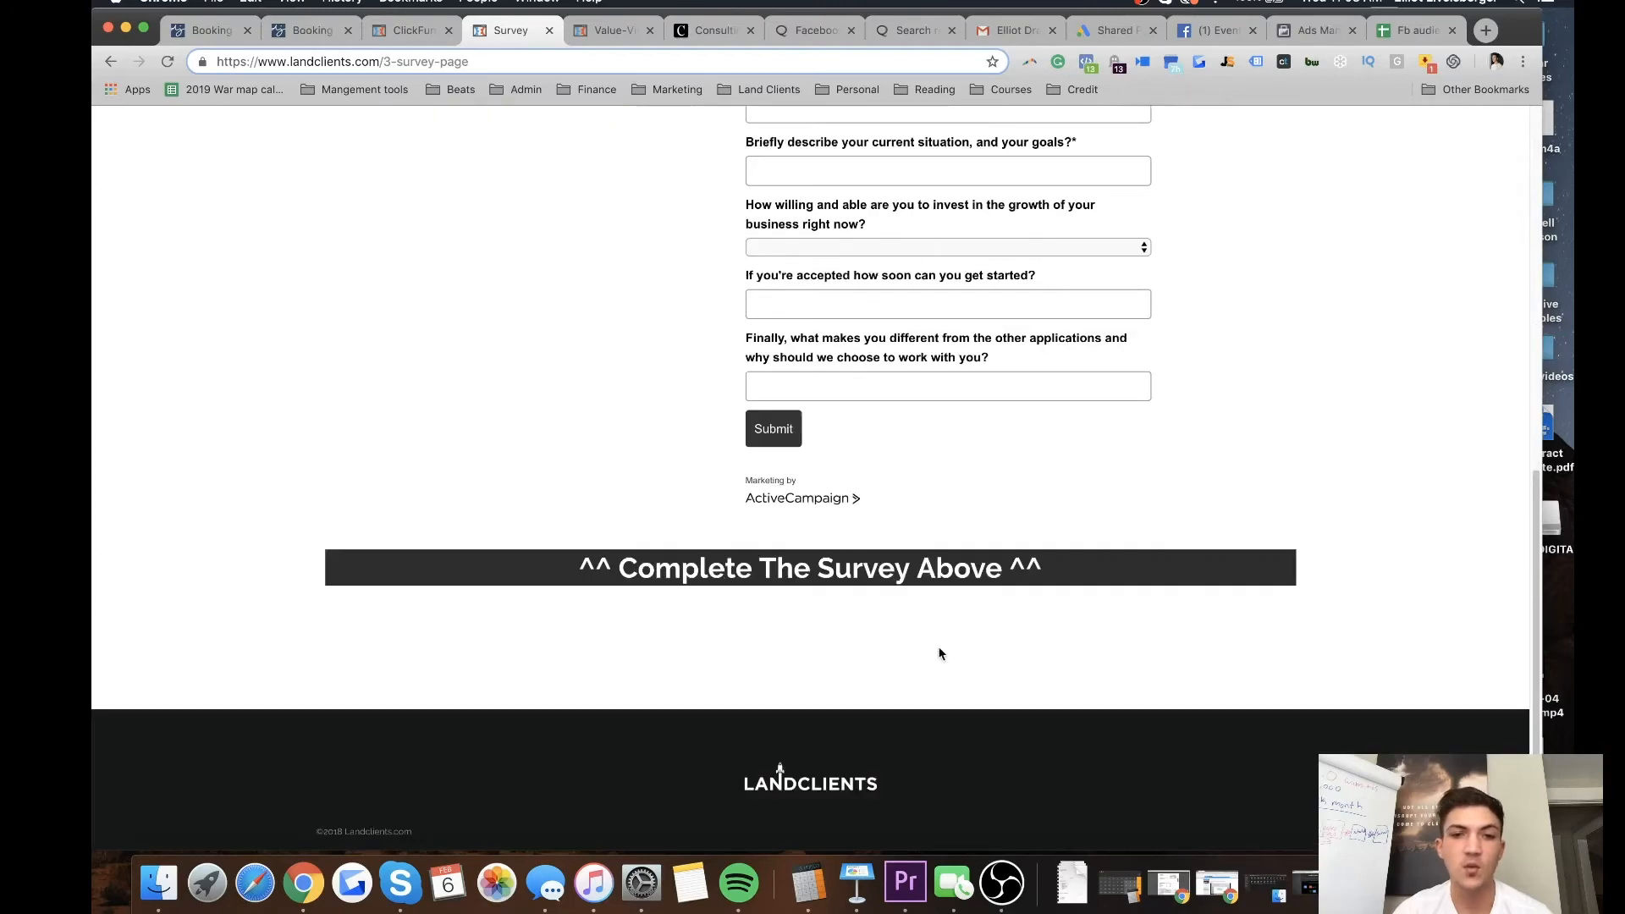
scroll(859, 584, "up", 7)
scroll(947, 634, "up", 4)
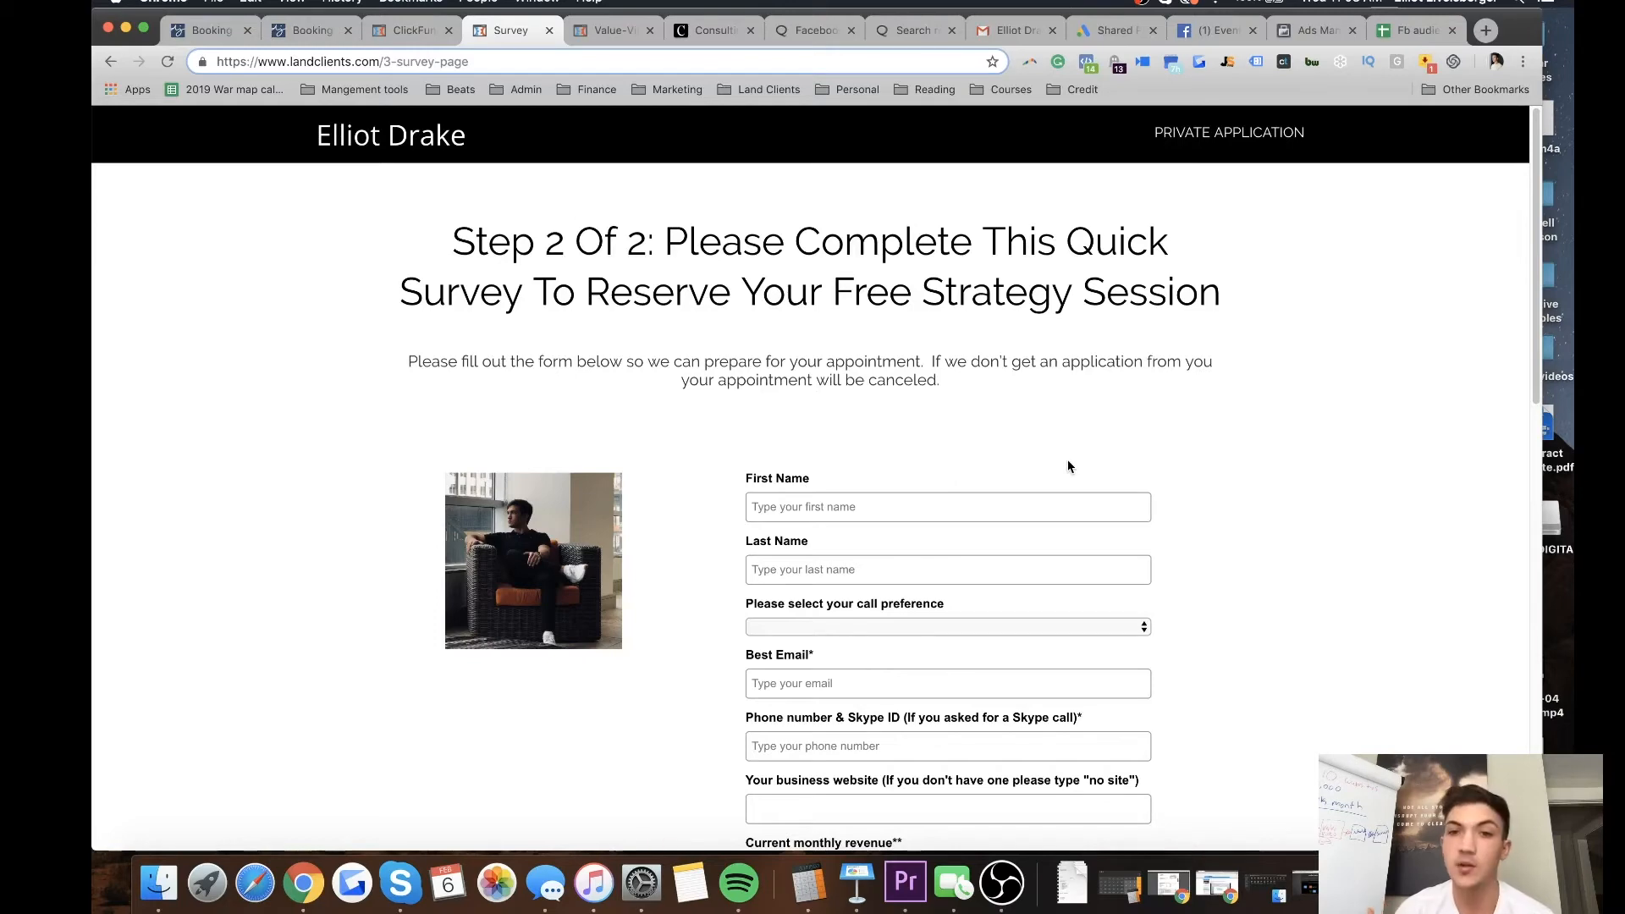
scroll(1161, 464, "down", 8)
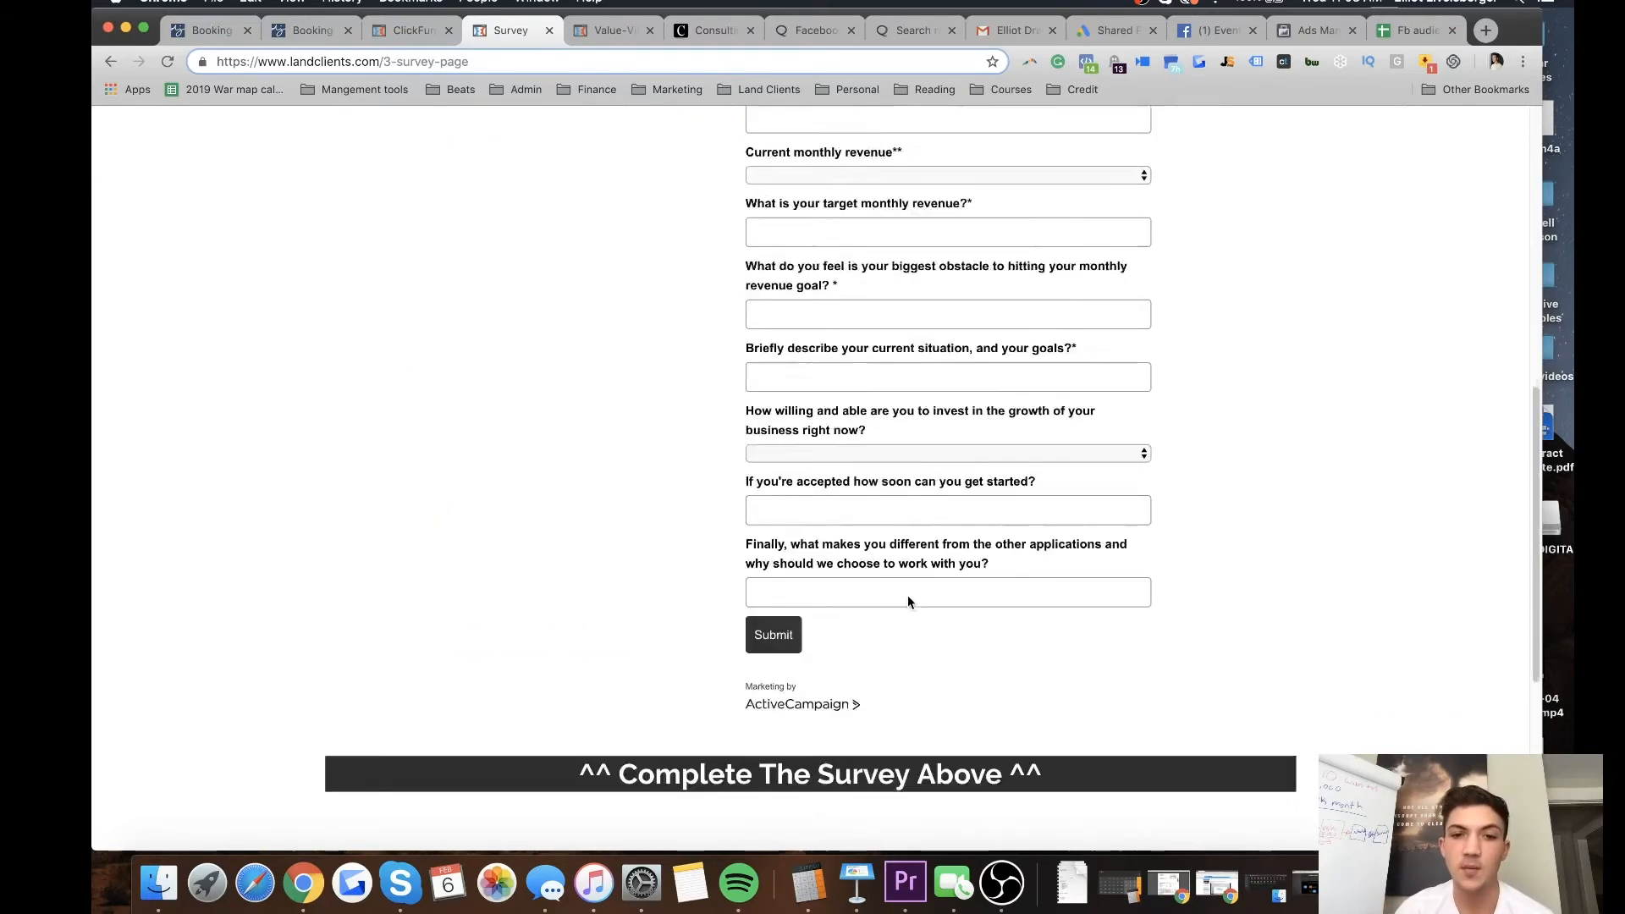
scroll(907, 596, "up", 8)
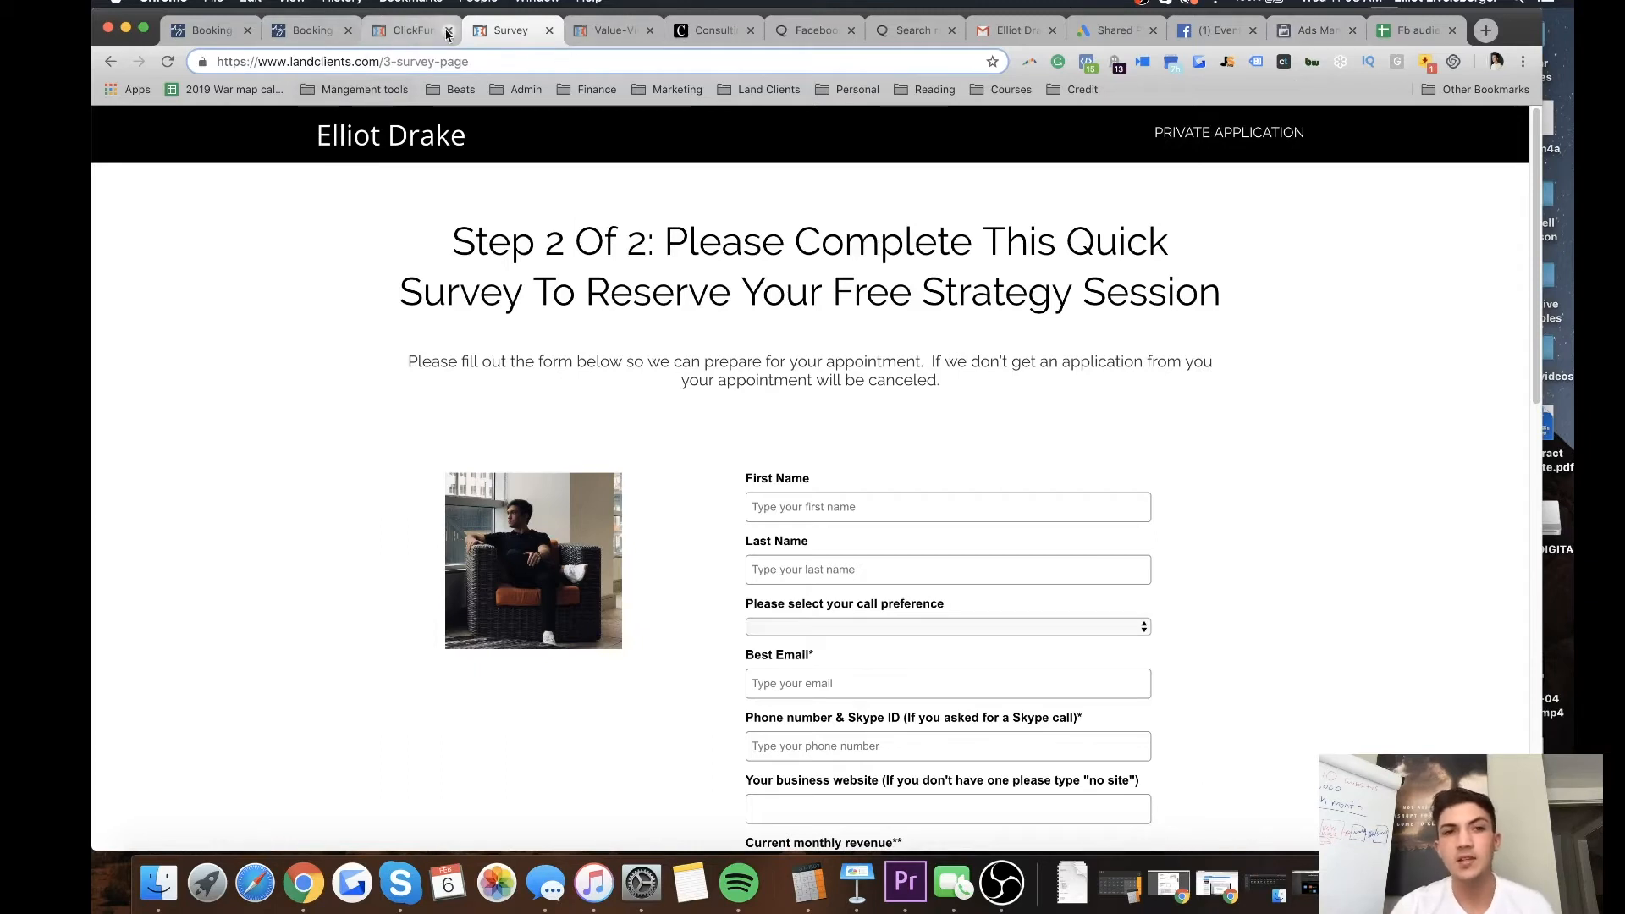
Return to ClickFunnels and open the overview of the "4. Success page" funnel step.
left_click(398, 32)
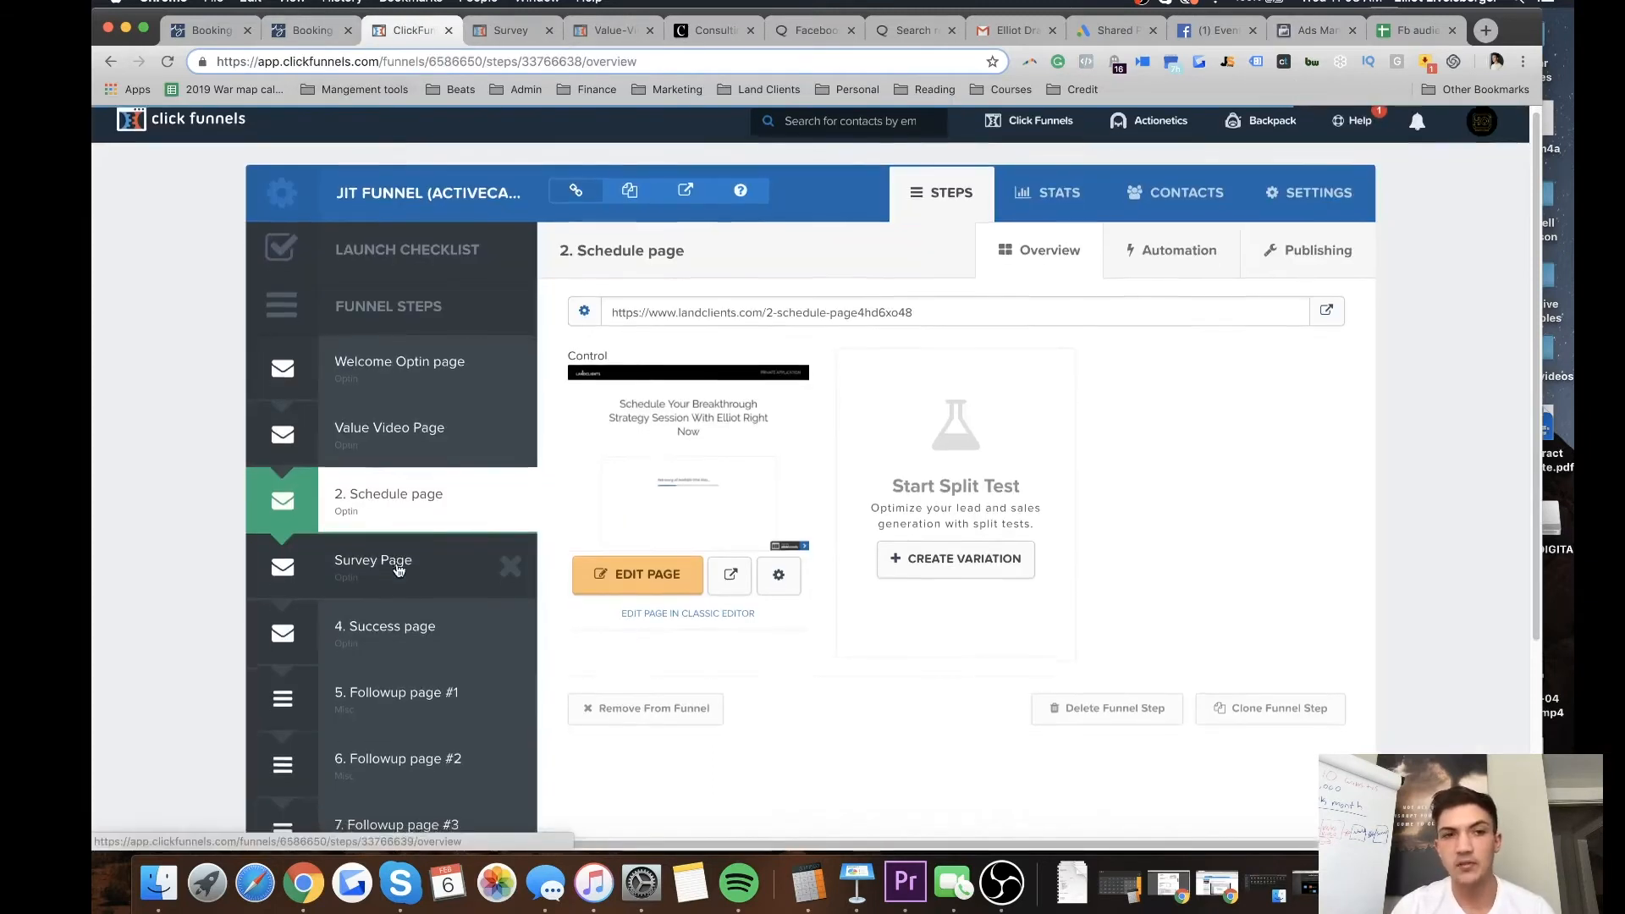
scroll(457, 563, "down", 1)
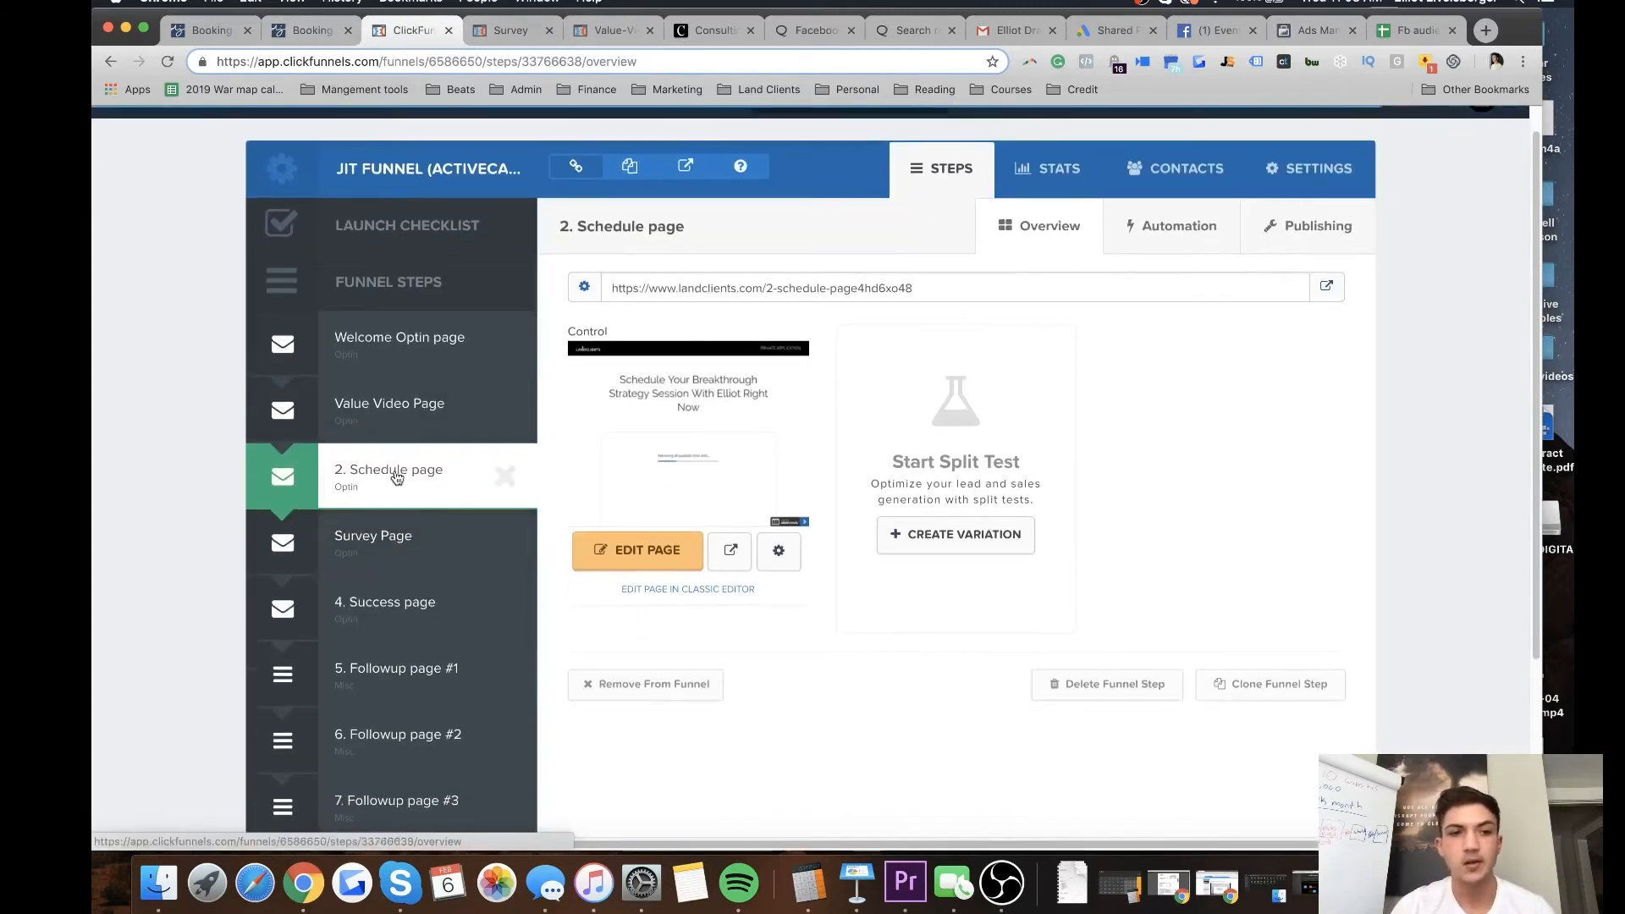
left_click(364, 601)
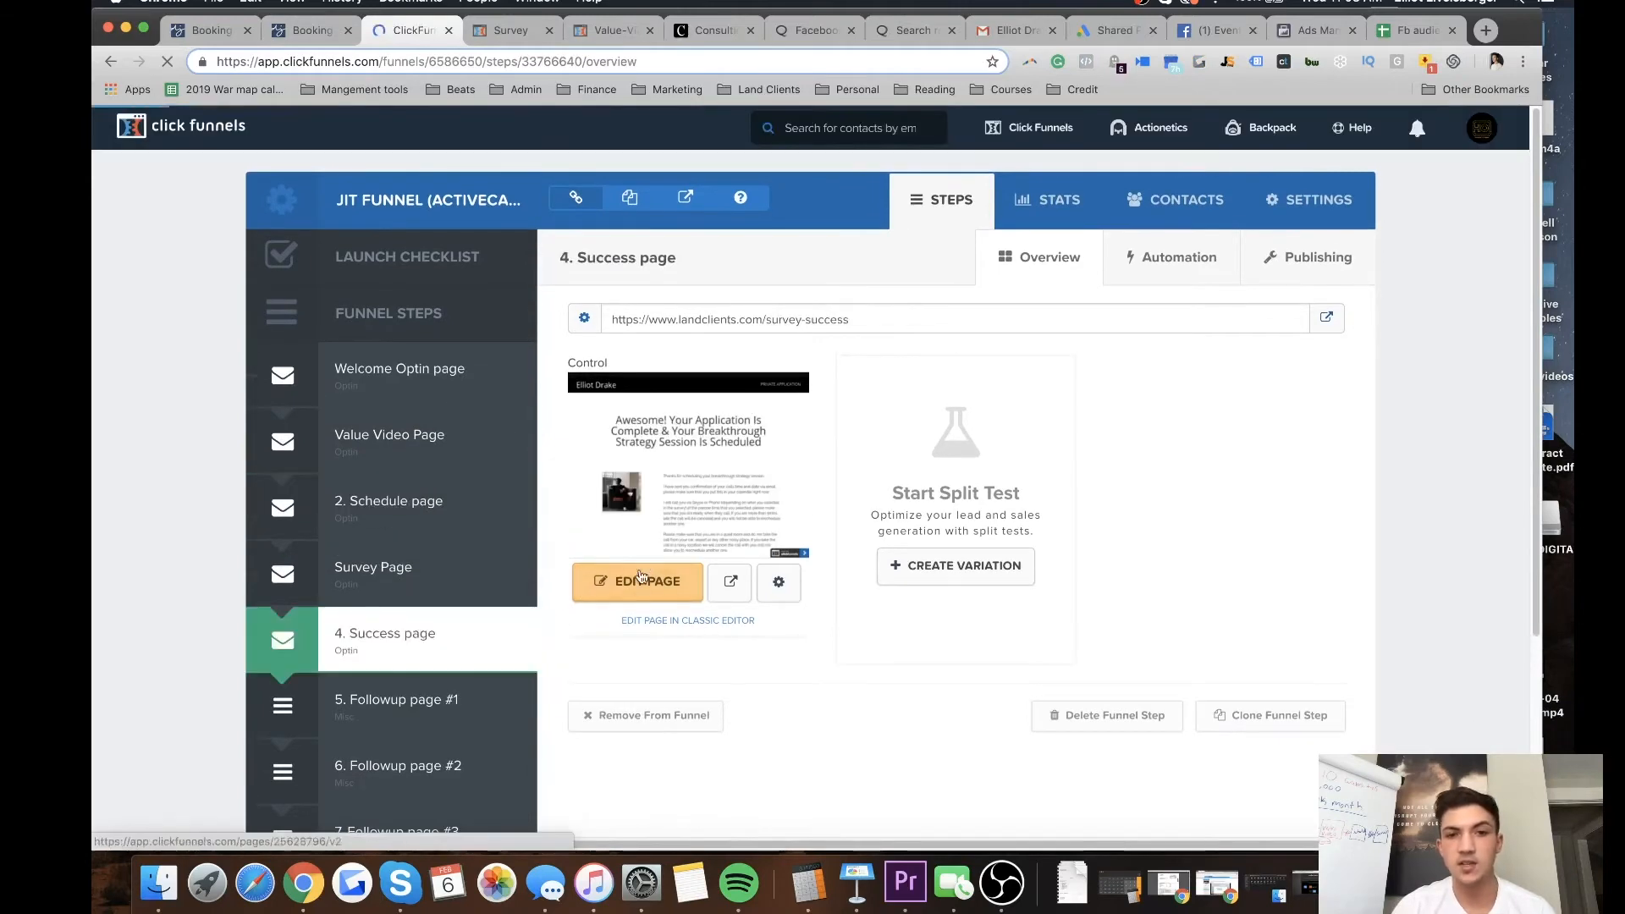
Switch to Facebook Ads Manager and examine the delivery, reach, budget and amount spent of the campaign's ad sets.
left_click(1285, 39)
scroll(576, 673, "down", 10)
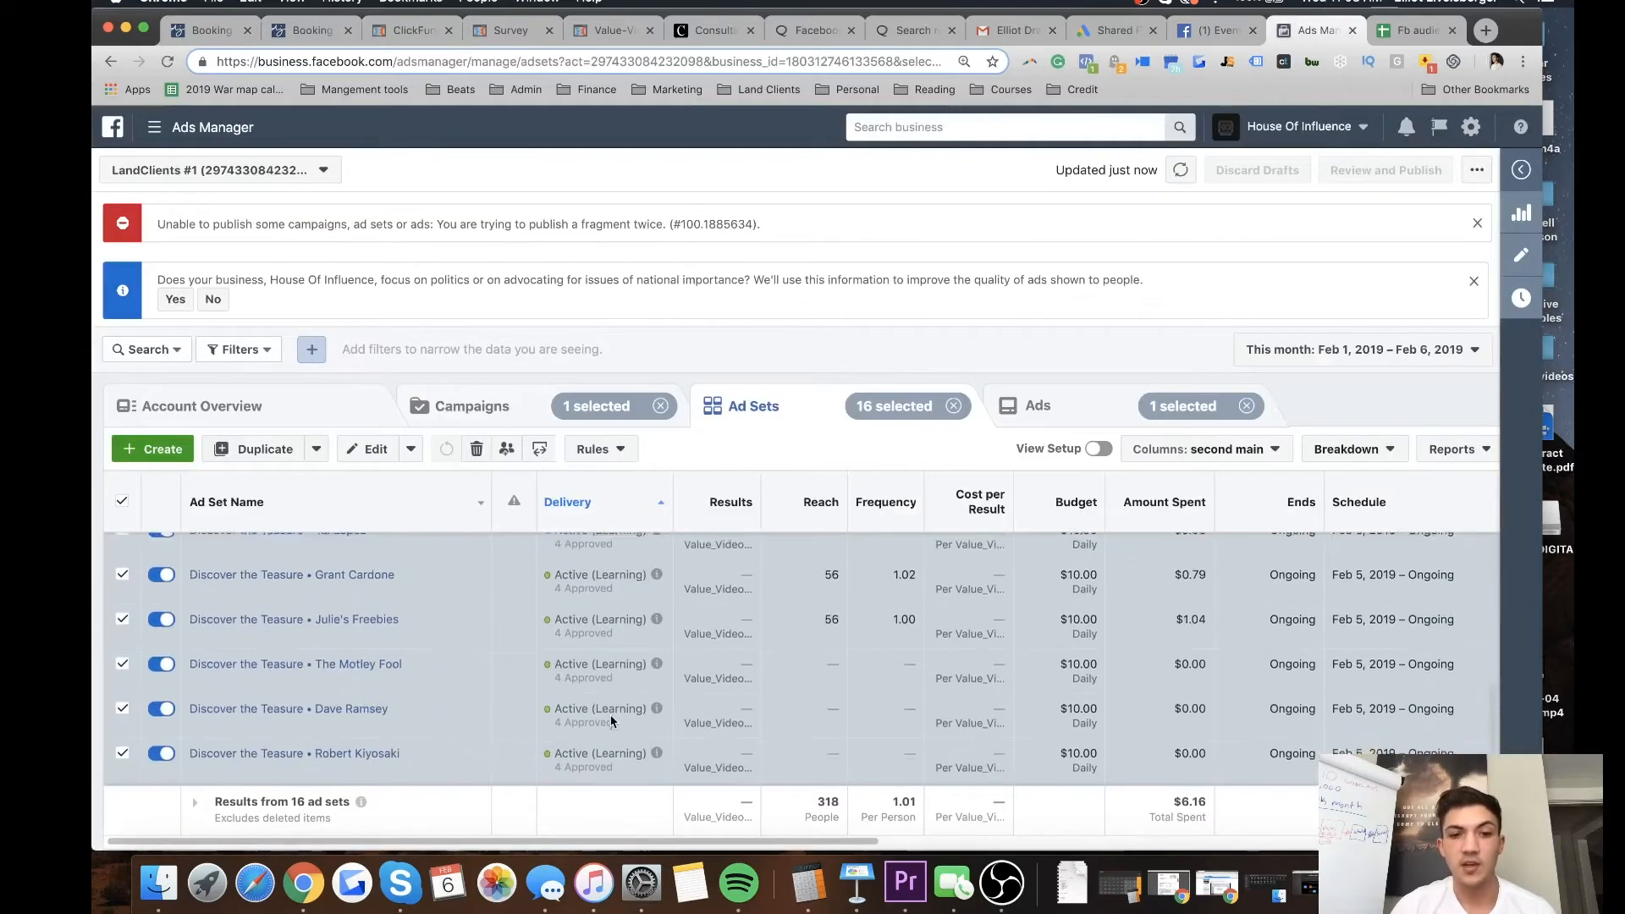
scroll(598, 669, "up", 5)
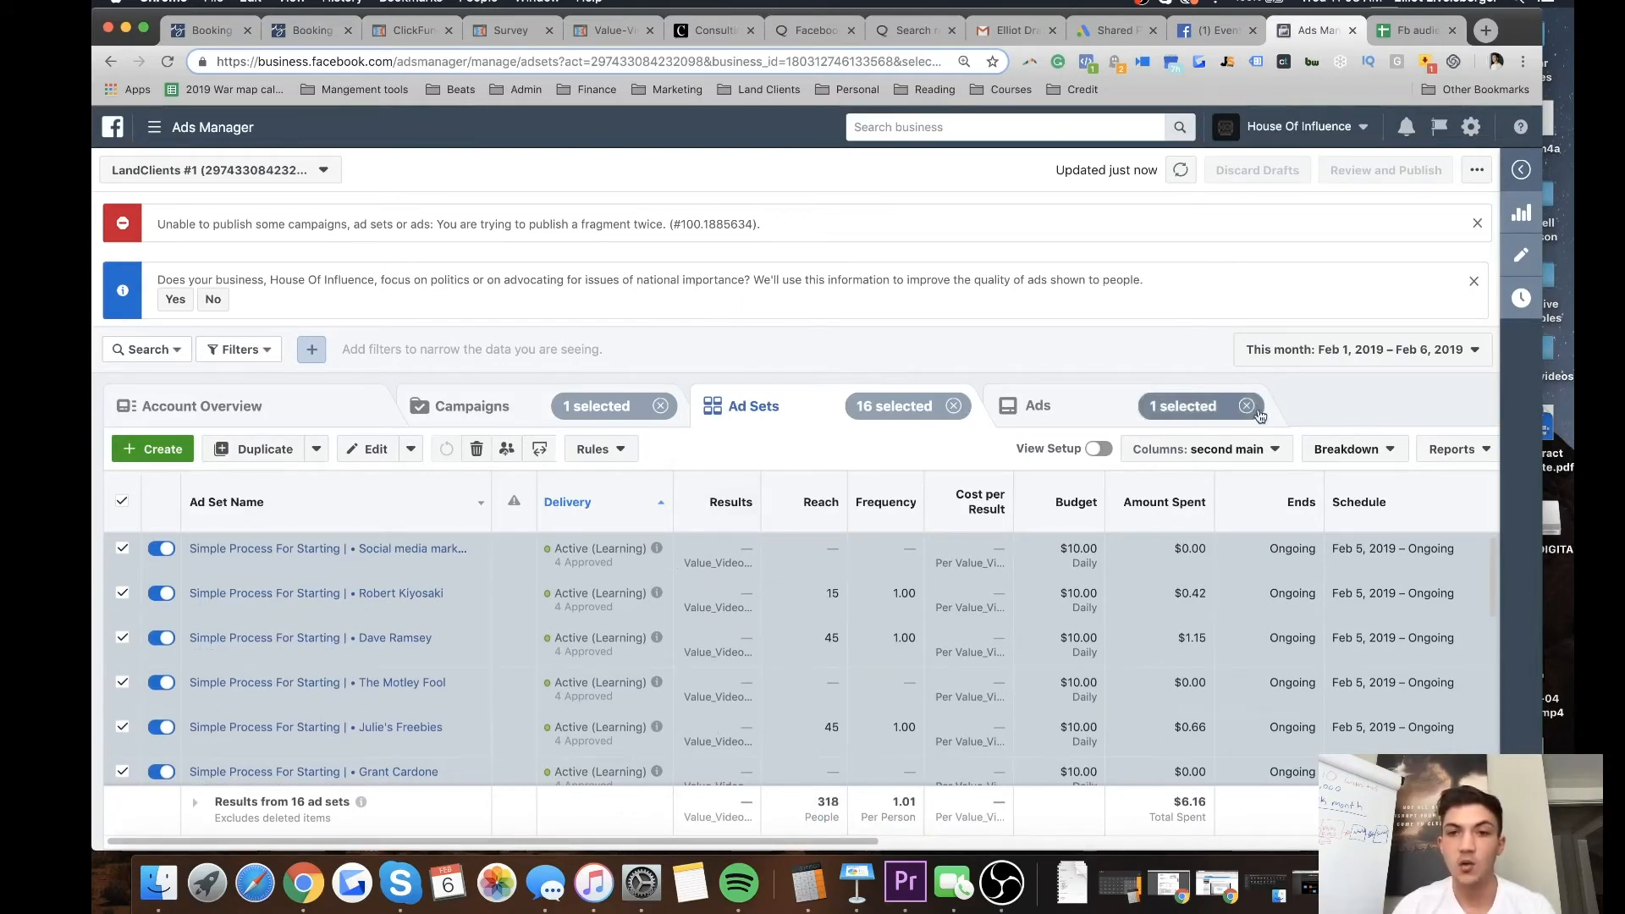
scroll(559, 706, "down", 6)
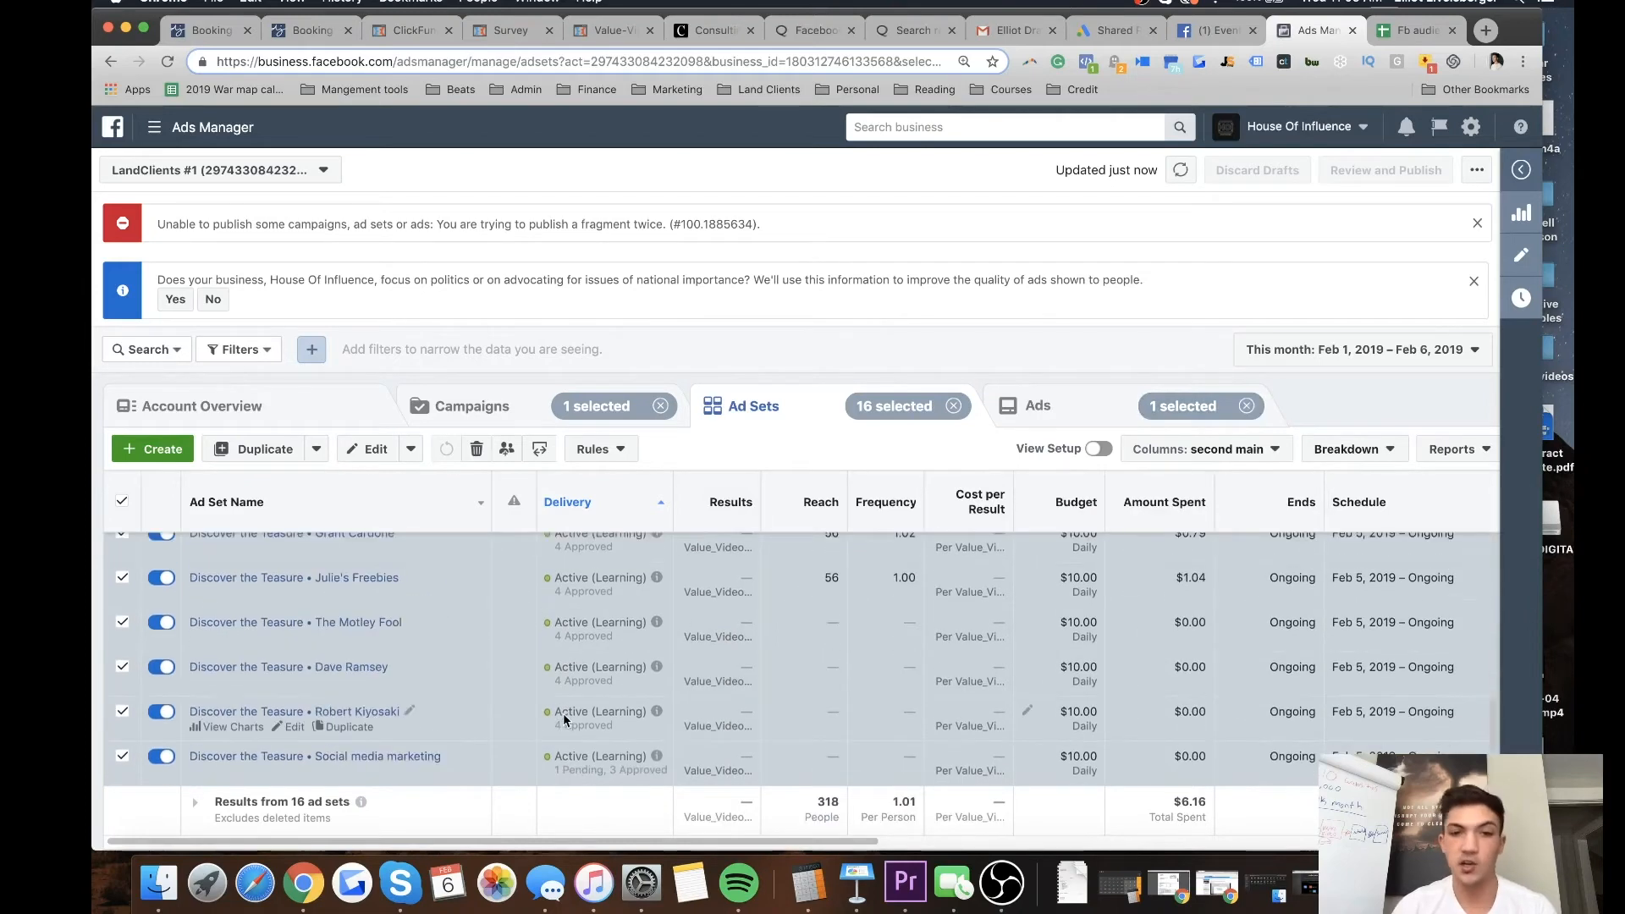
scroll(581, 685, "up", 6)
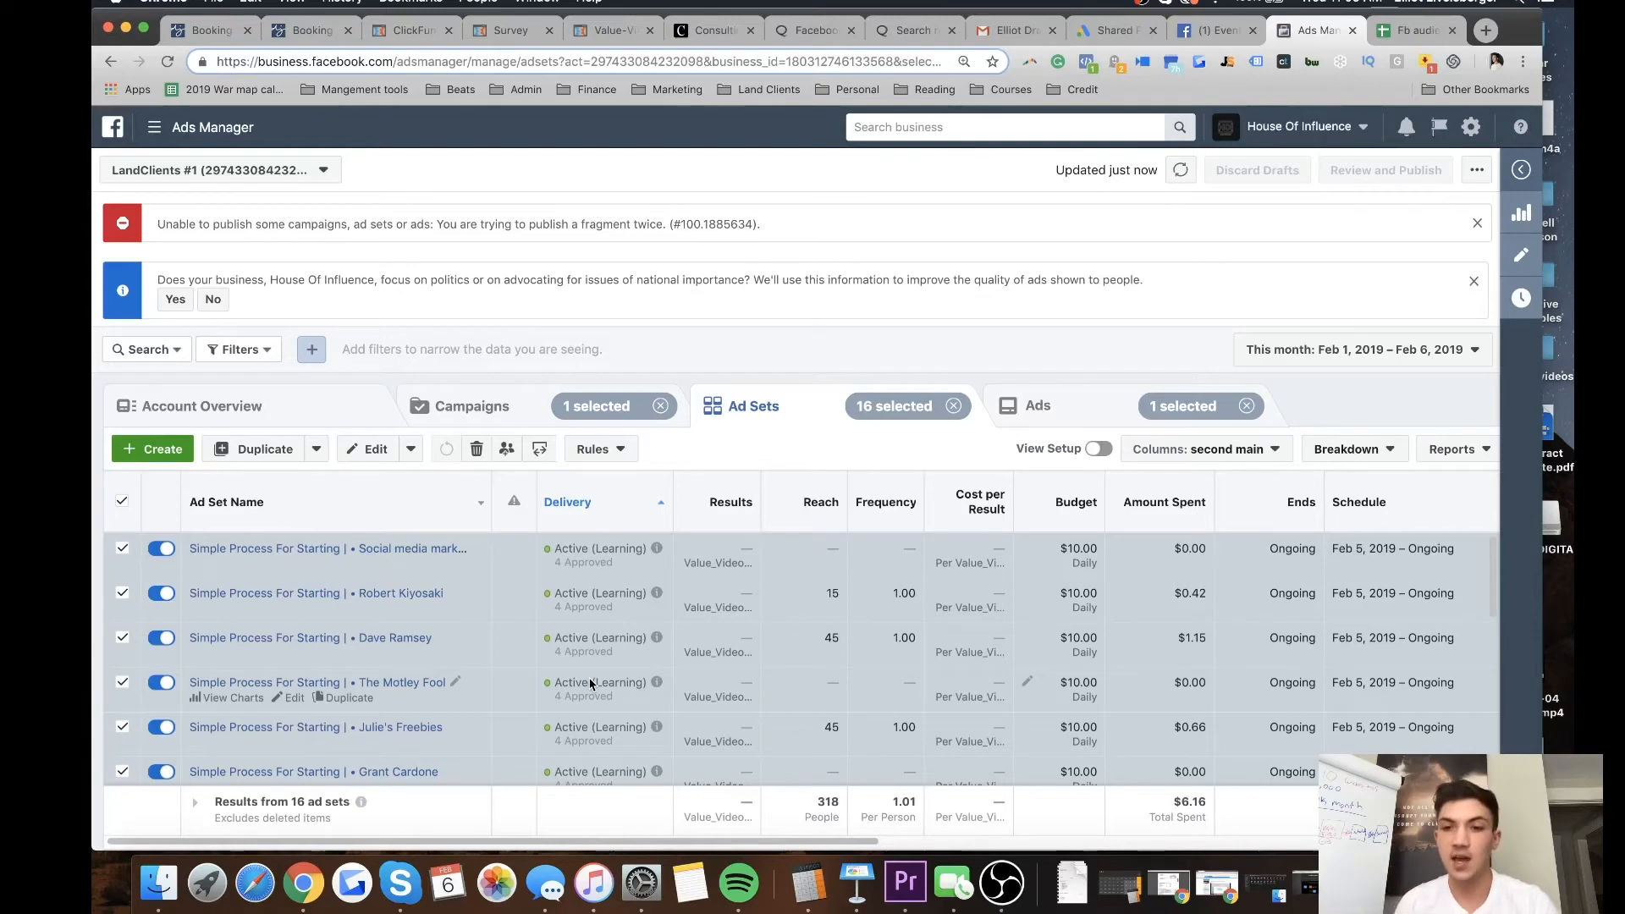
scroll(693, 689, "down", 5)
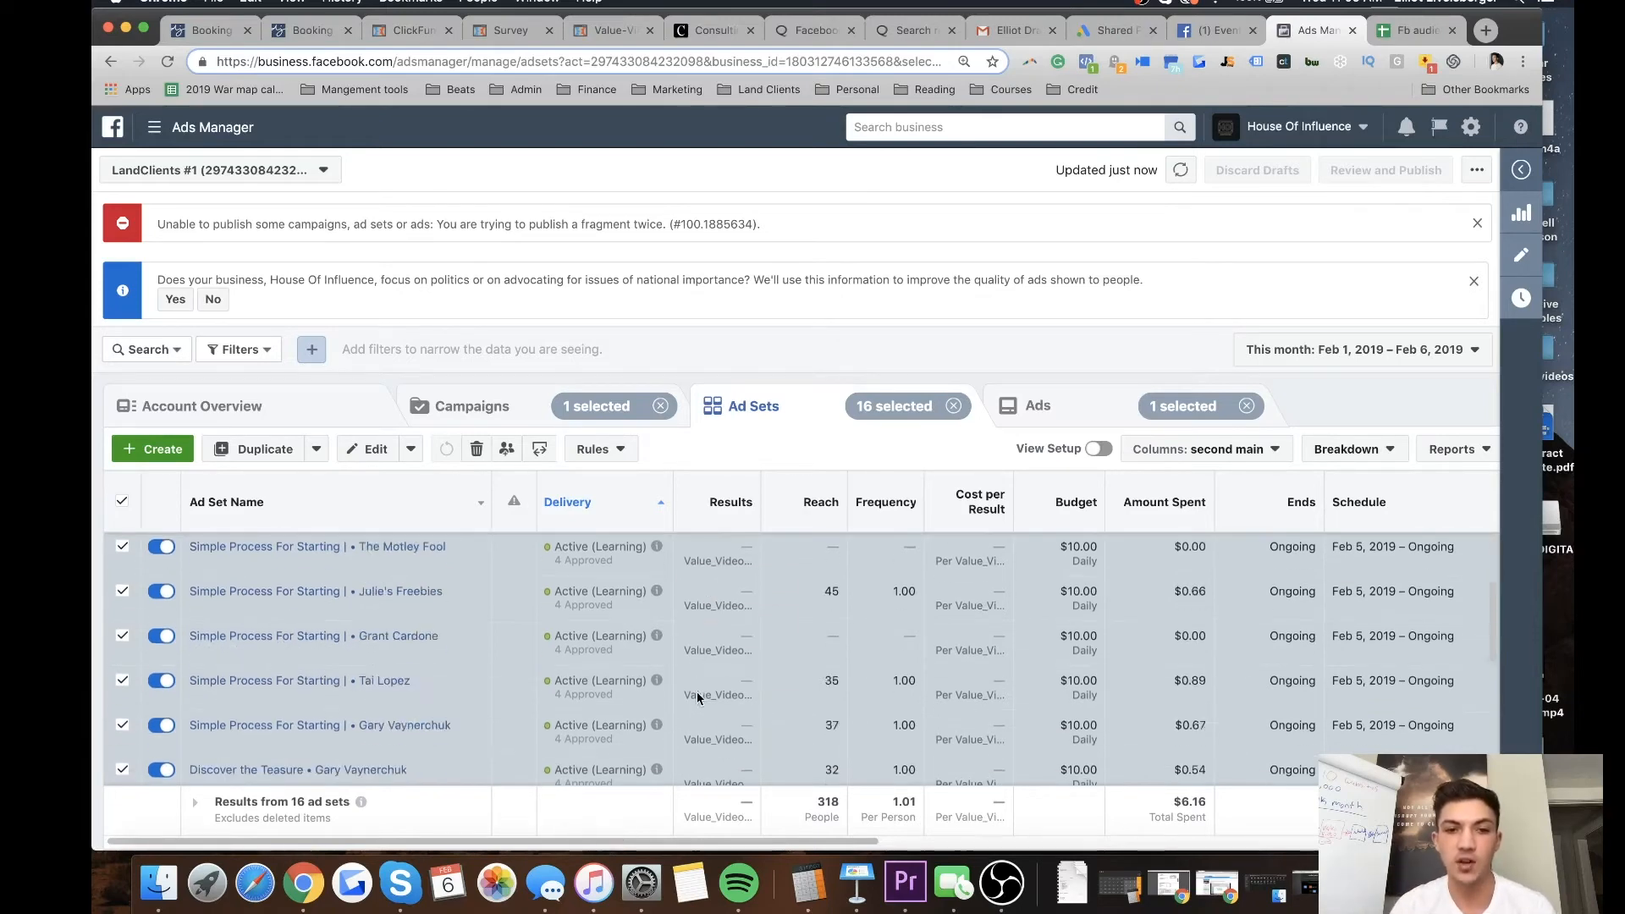
scroll(698, 694, "up", 5)
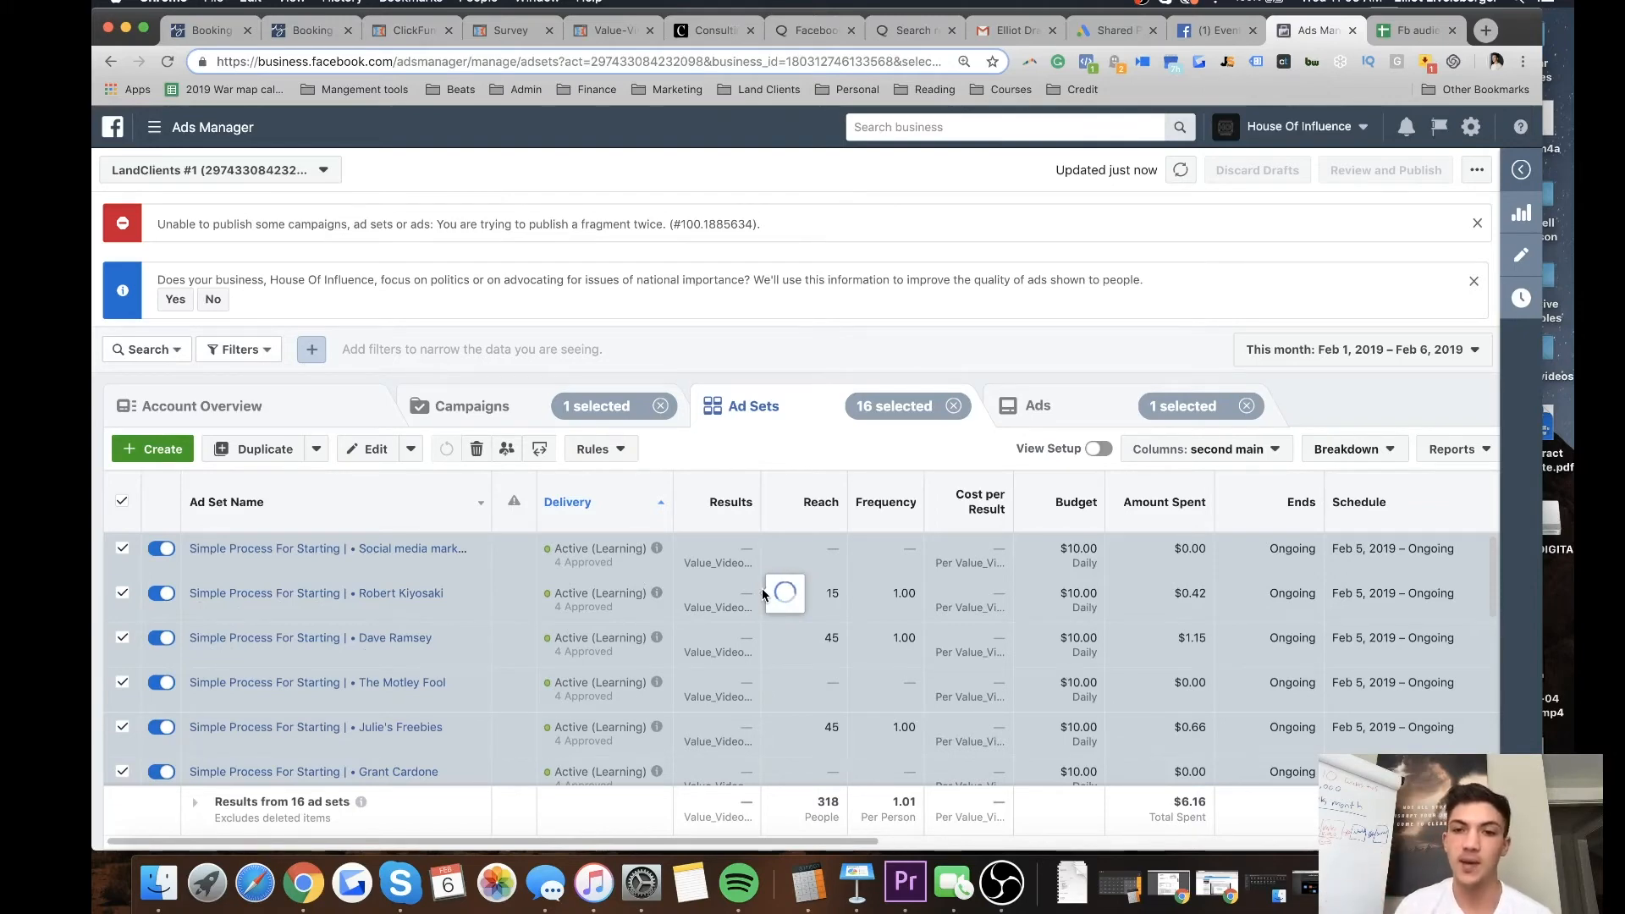
scroll(770, 643, "down", 10)
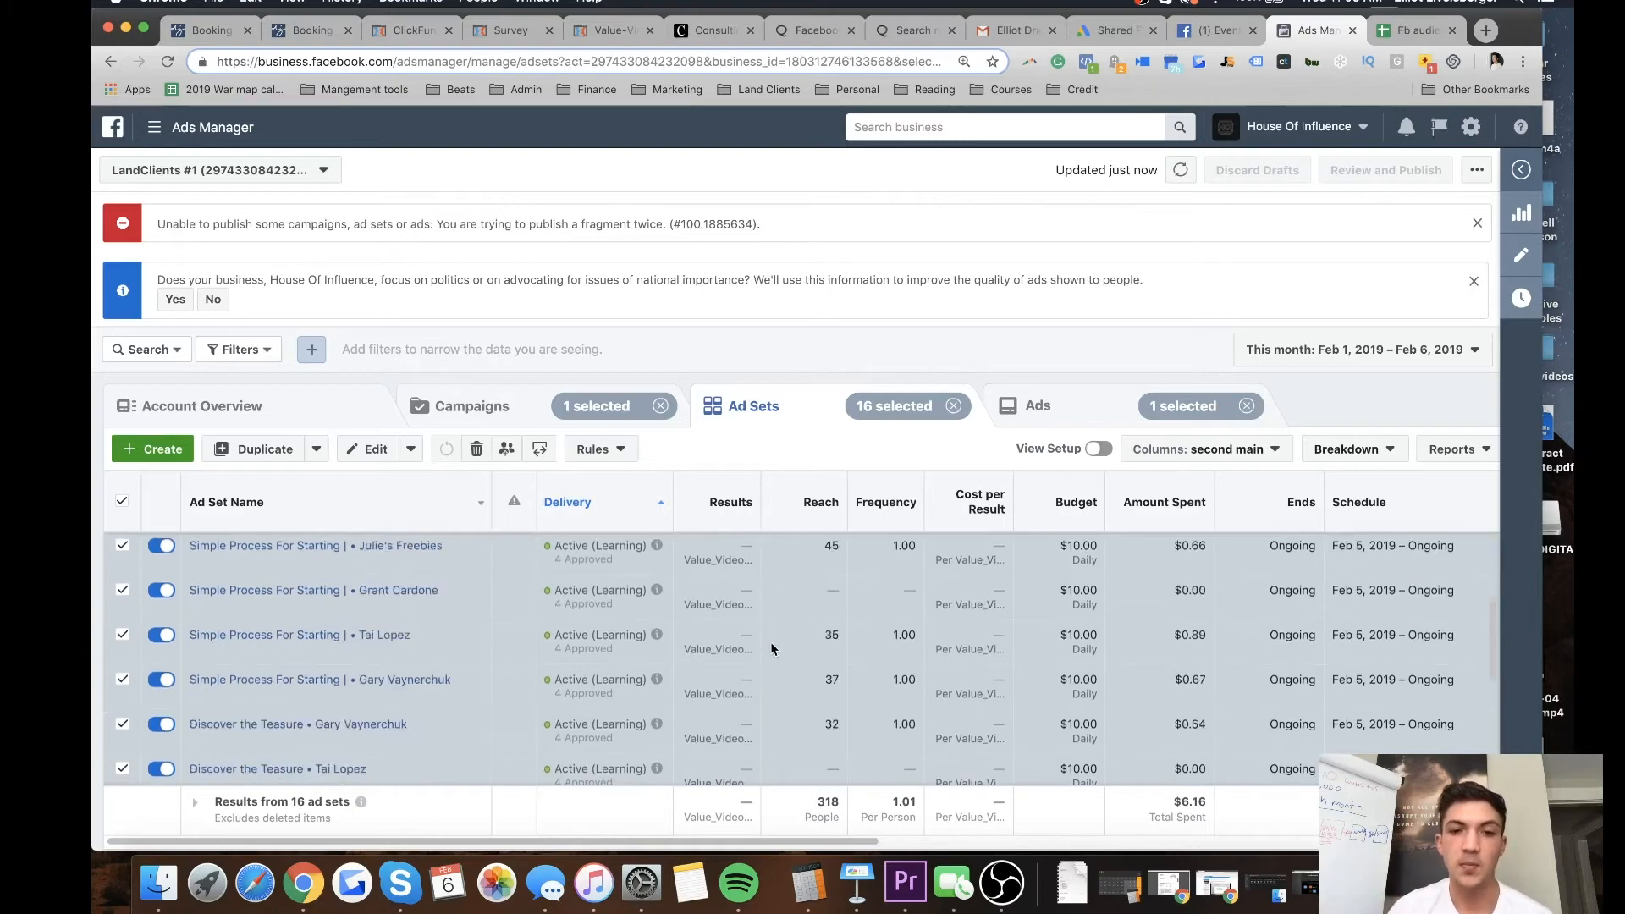
mouse_move(772, 642)
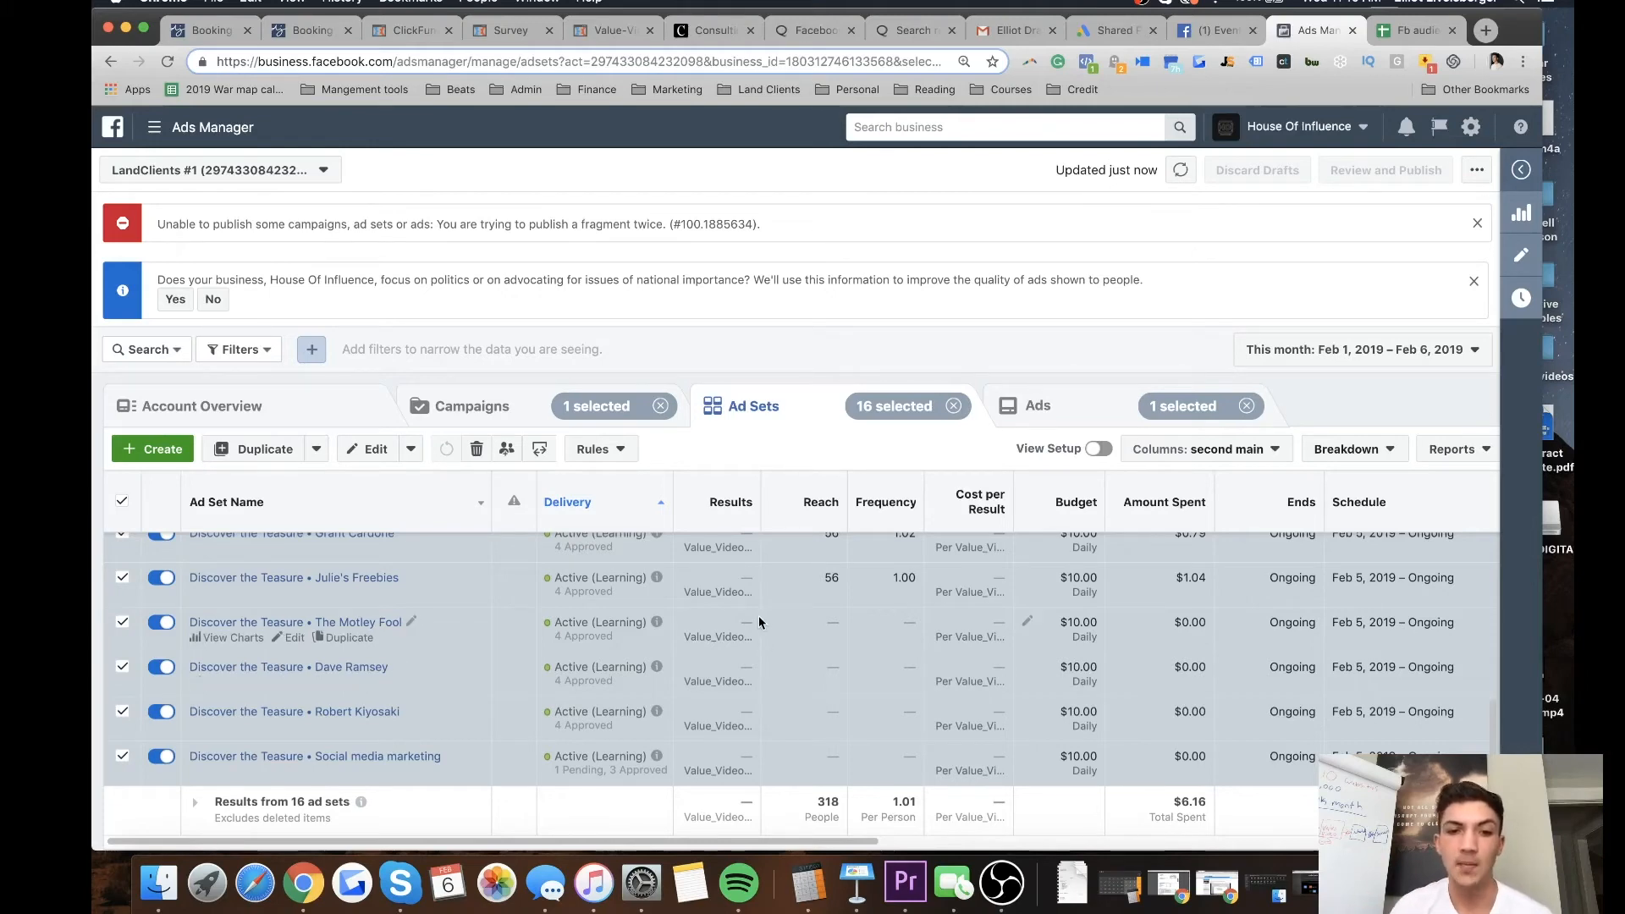
scroll(758, 622, "up", 5)
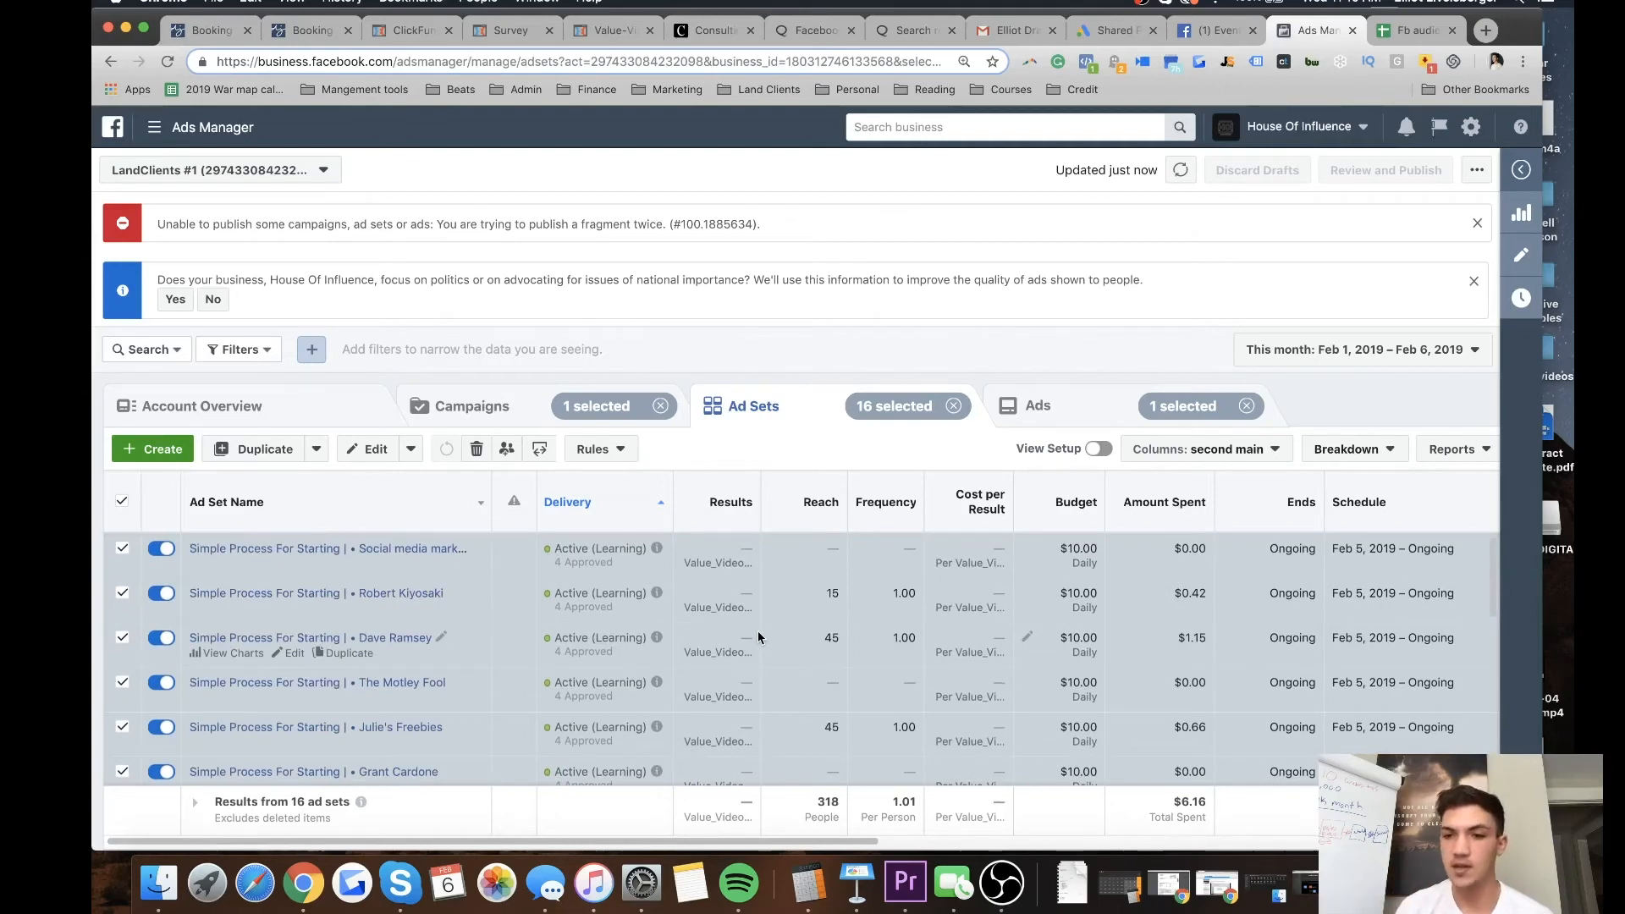
scroll(760, 669, "down", 5)
scroll(760, 672, "up", 5)
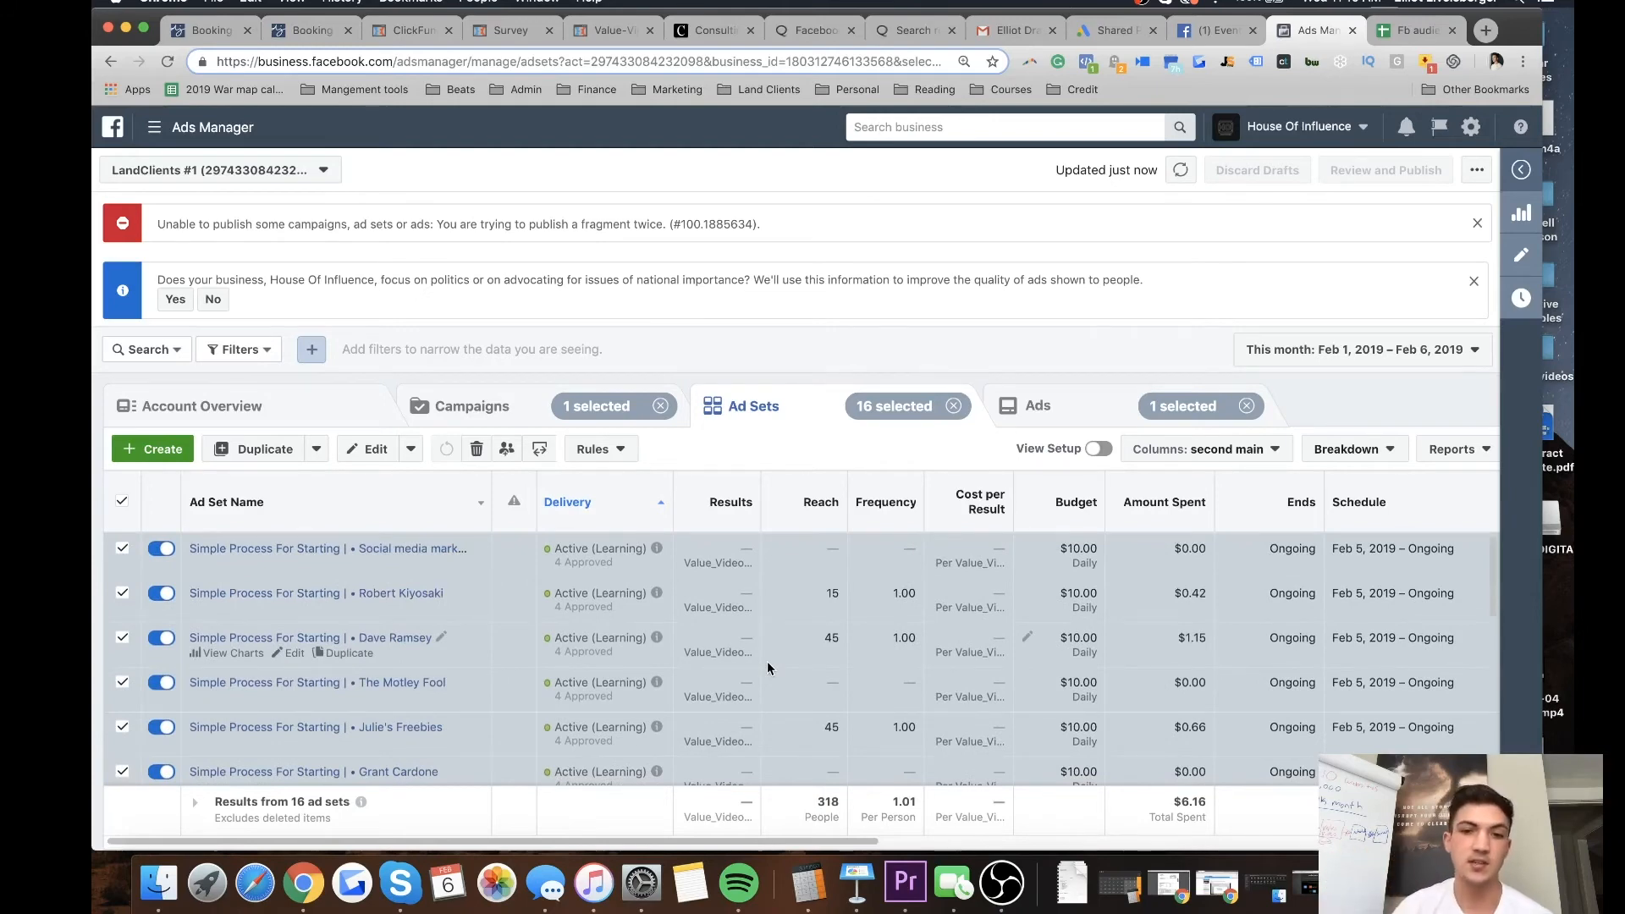
Check the ad sets' link click, CPC, CTR and conversion columns, and clear the ad set selection.
left_click_drag(786, 842, 1457, 843)
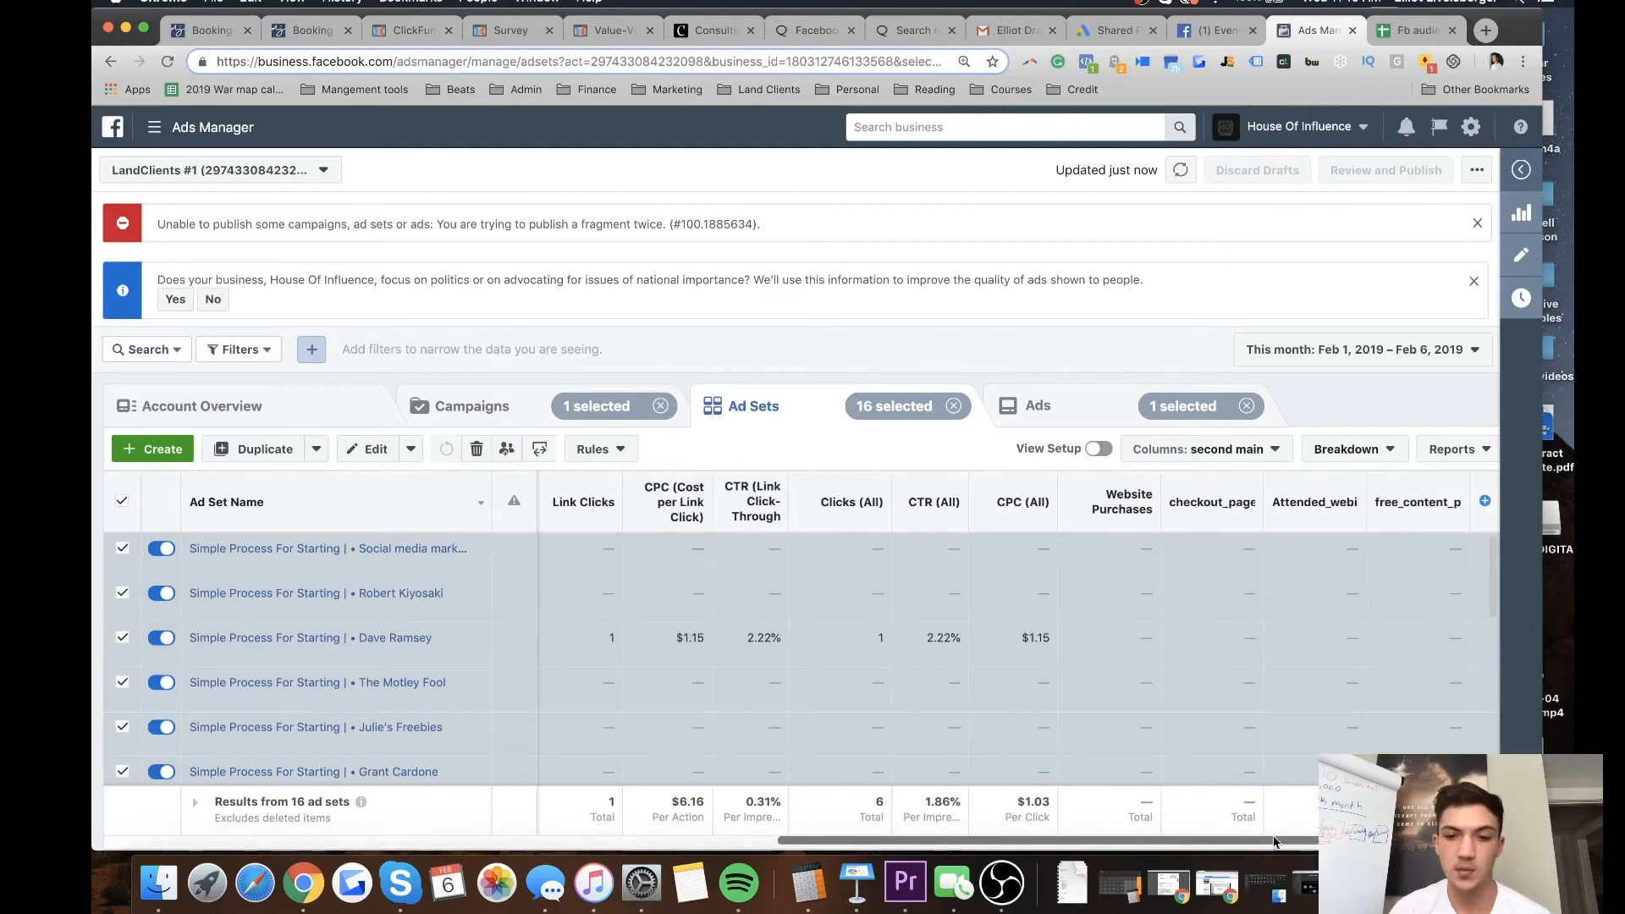
left_click_drag(1269, 843, 592, 843)
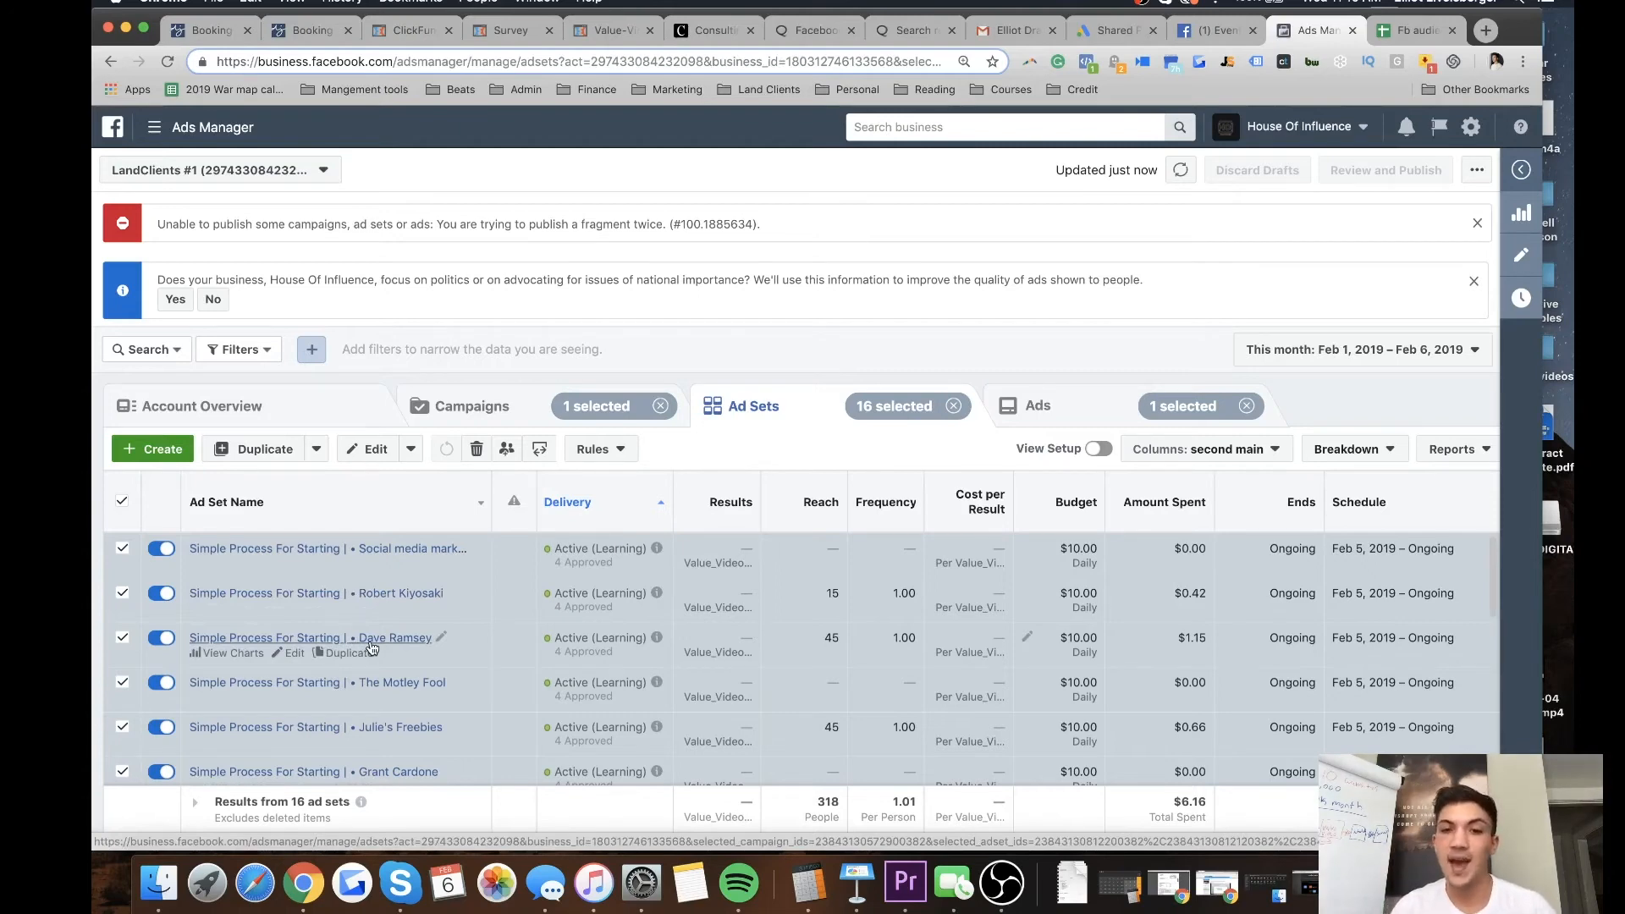
scroll(426, 660, "down", 10)
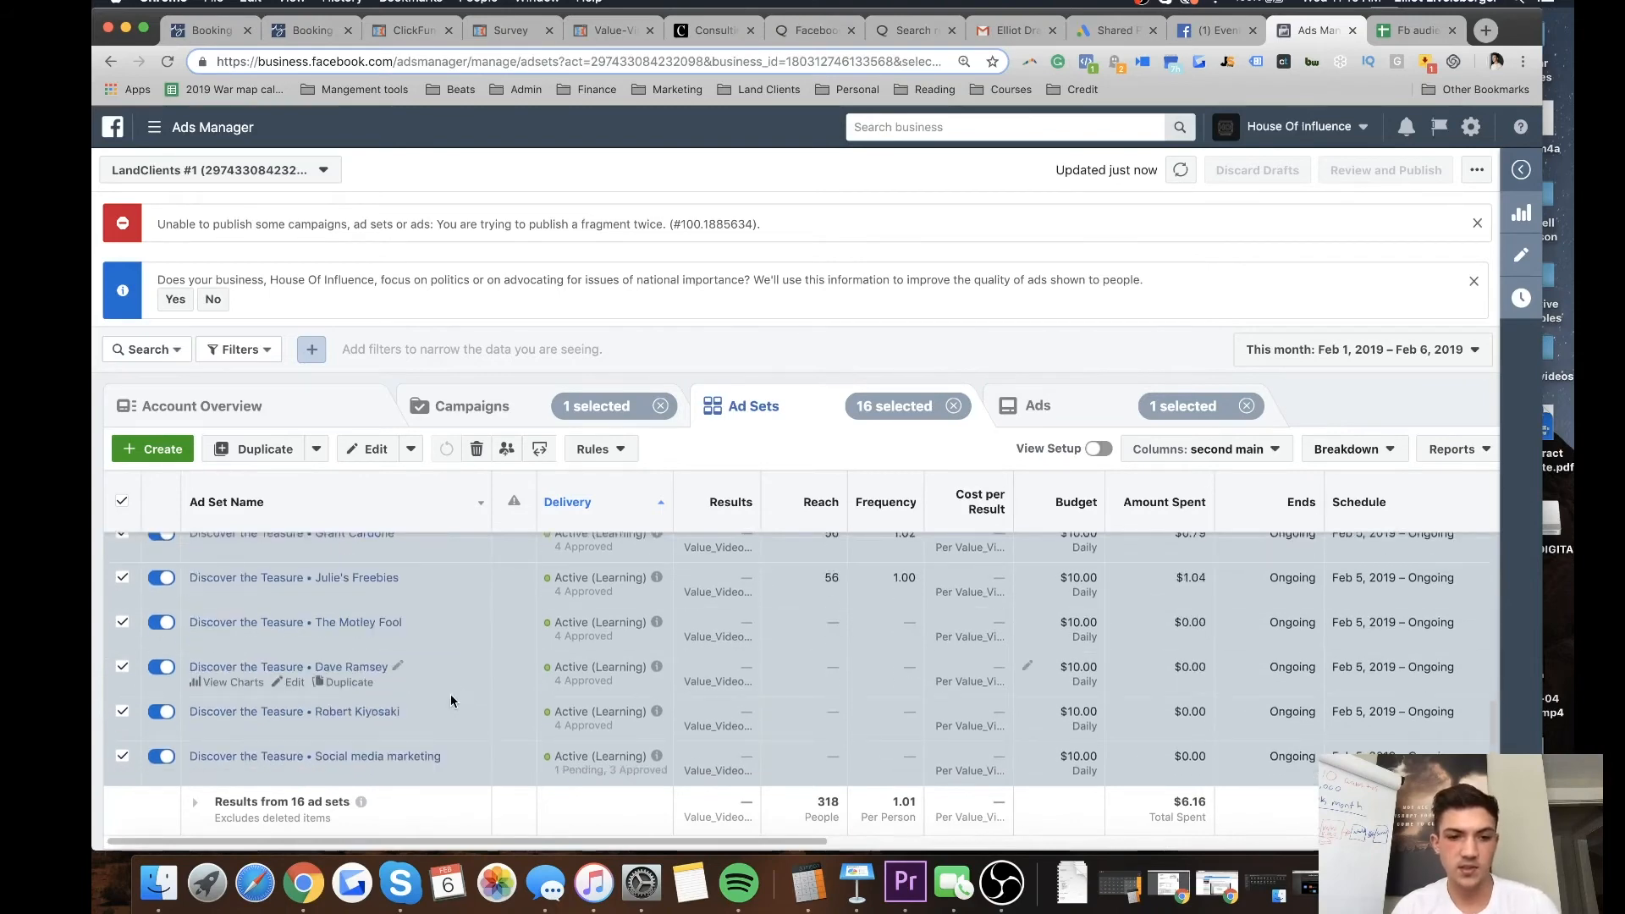
scroll(428, 690, "up", 5)
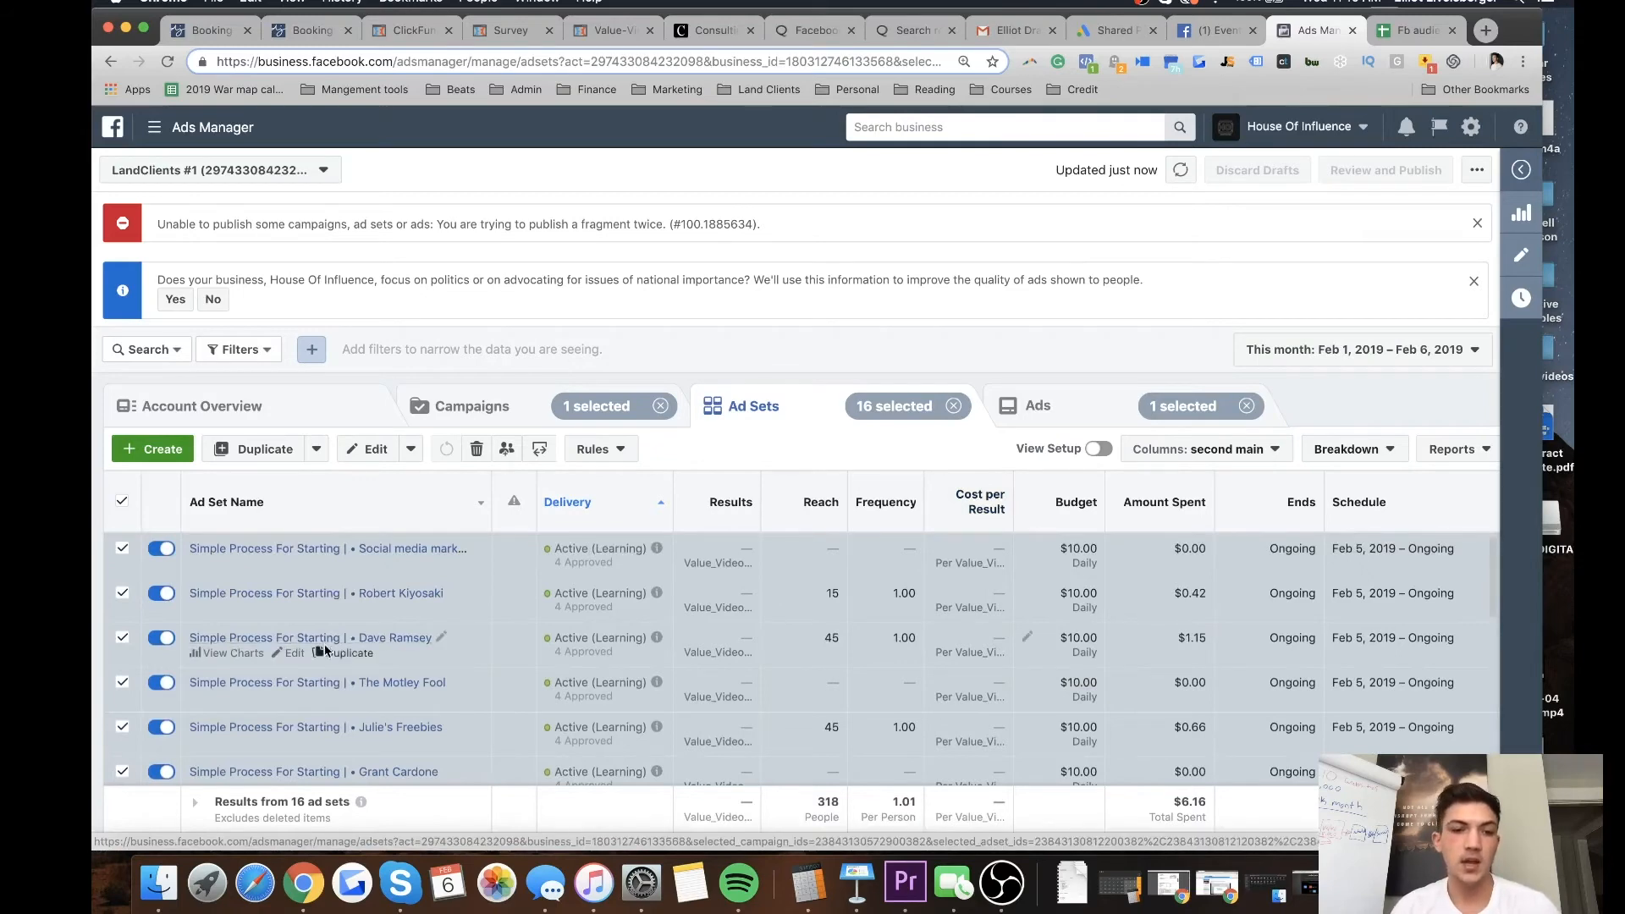
left_click(955, 407)
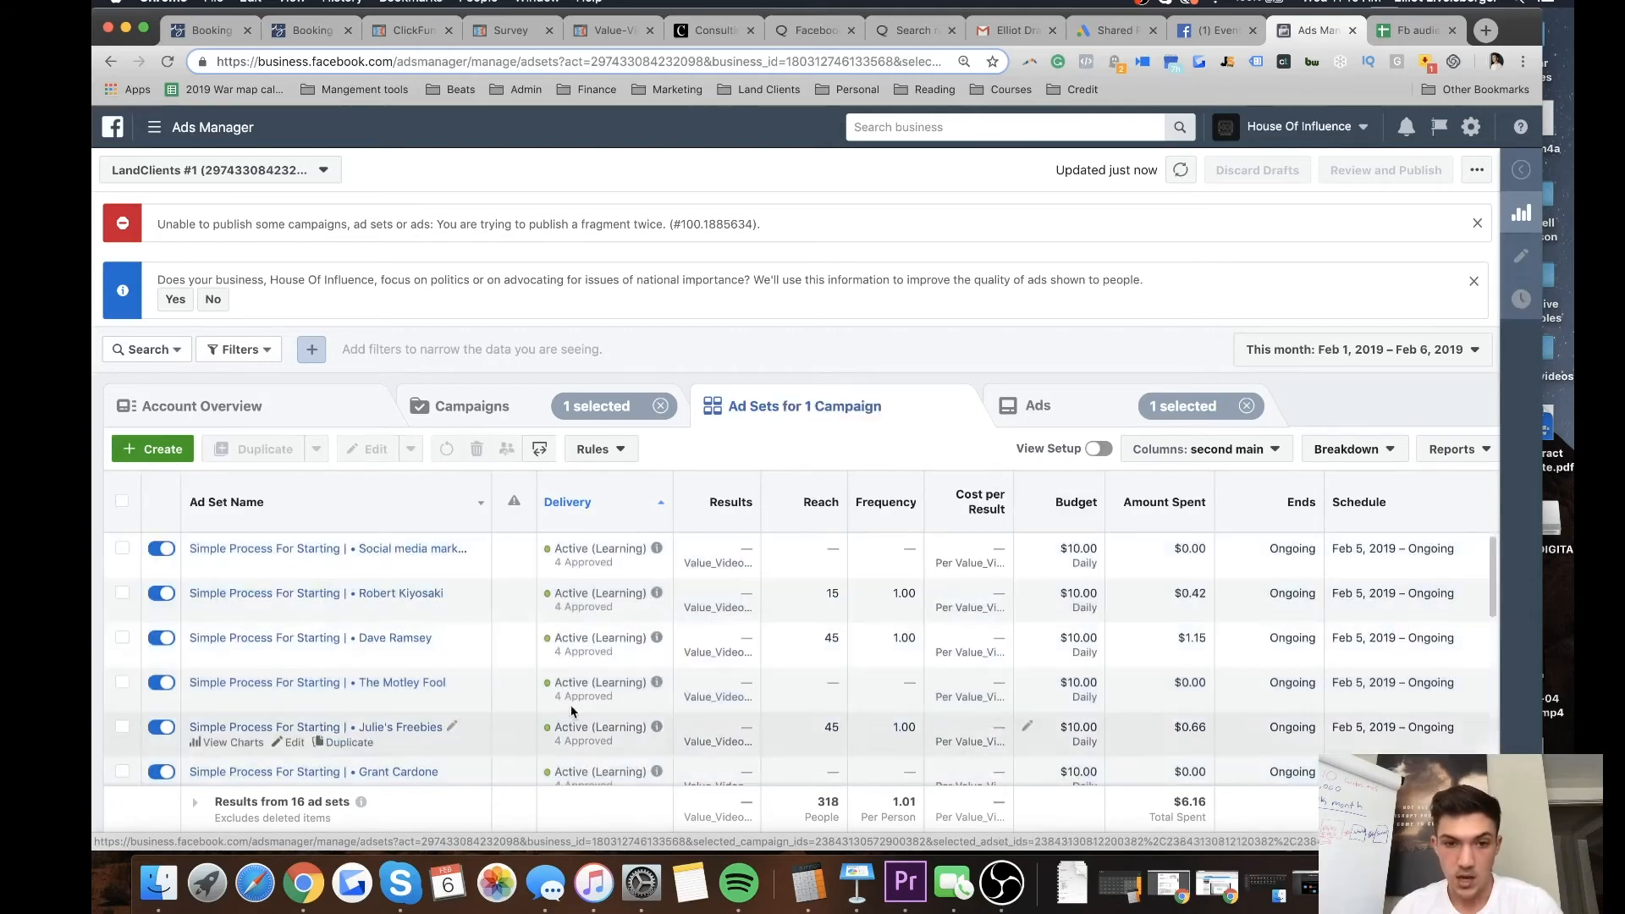
scroll(495, 695, "down", 2)
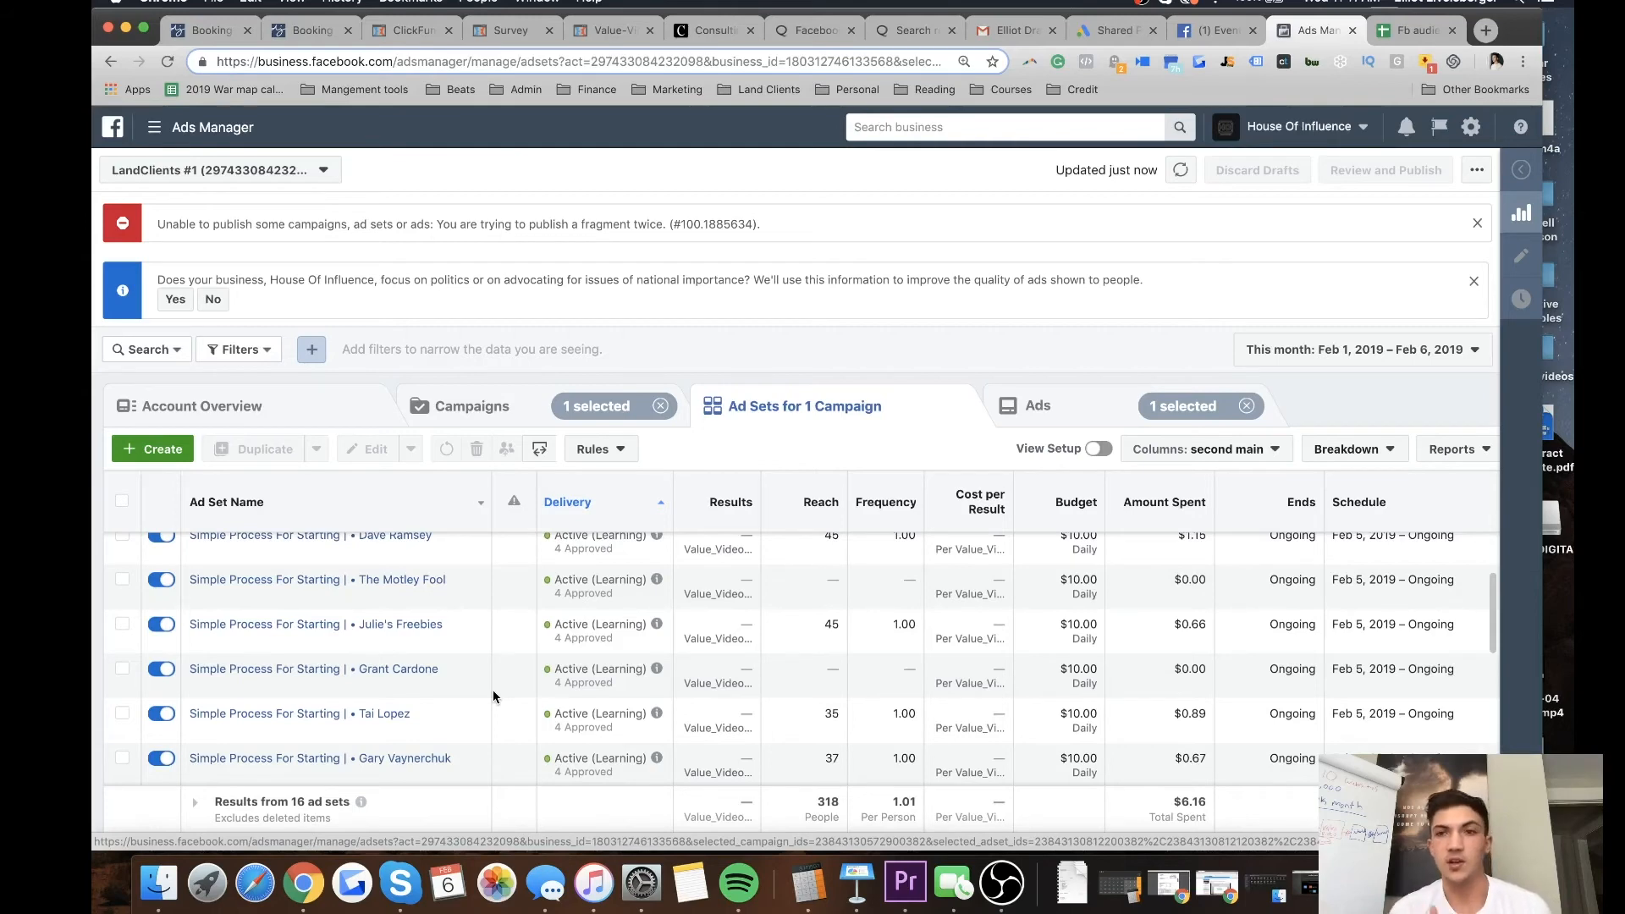
Load business.facebook.com in place of the Facebook audience spreadsheet and open Audience Insights.
left_click(1398, 31)
left_click(616, 62)
type("business.facebook.com")
key("Return")
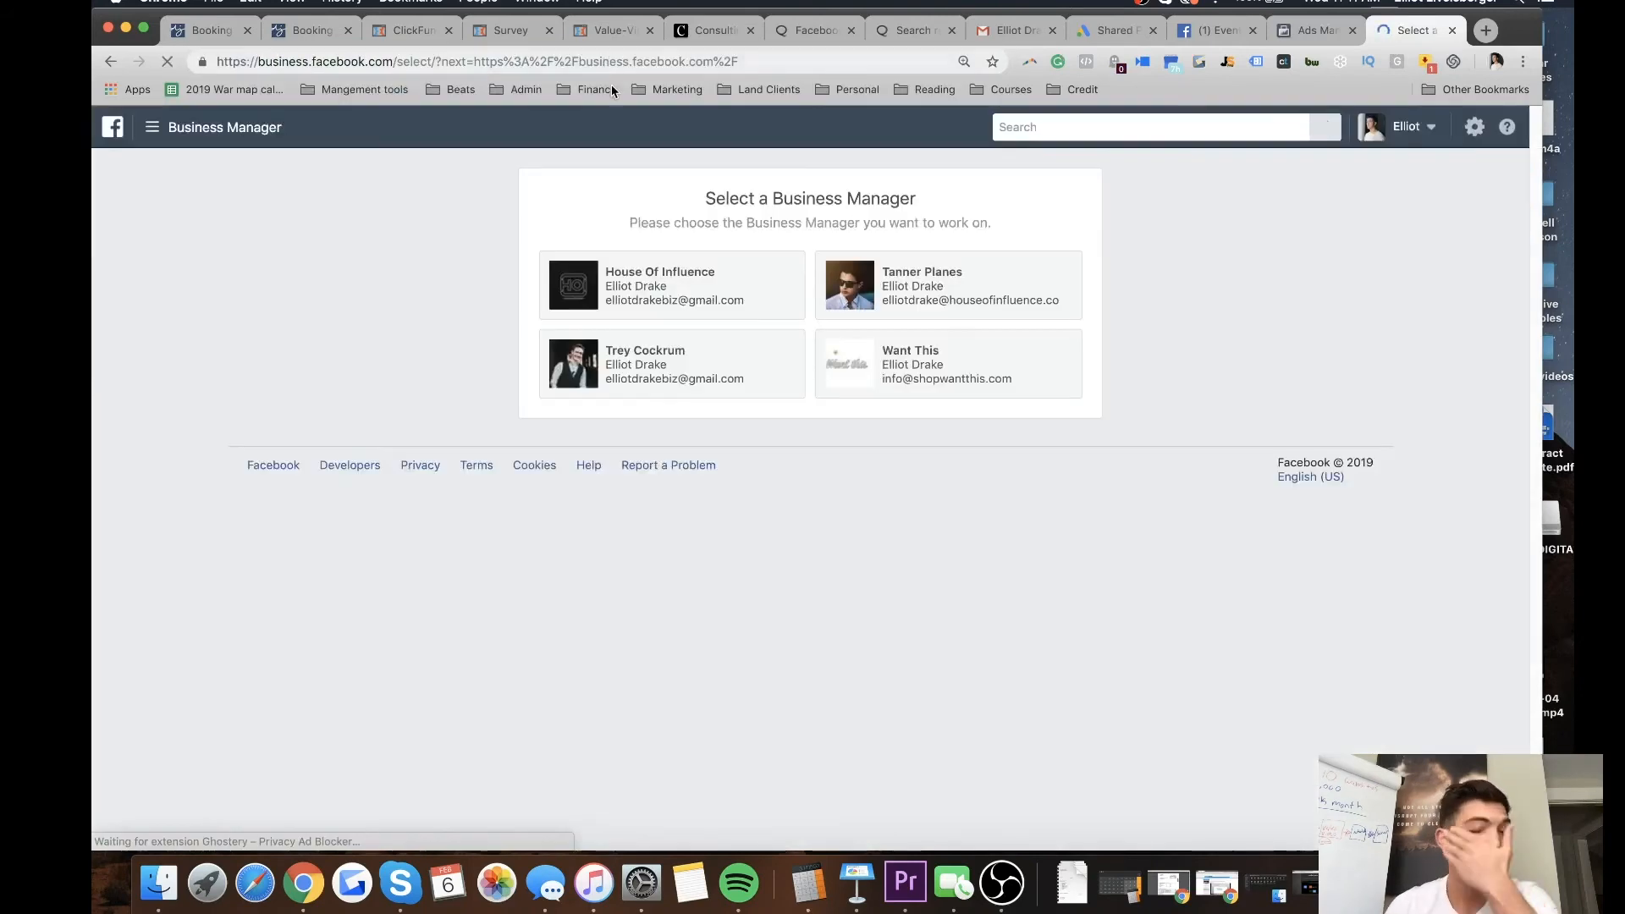
left_click(186, 127)
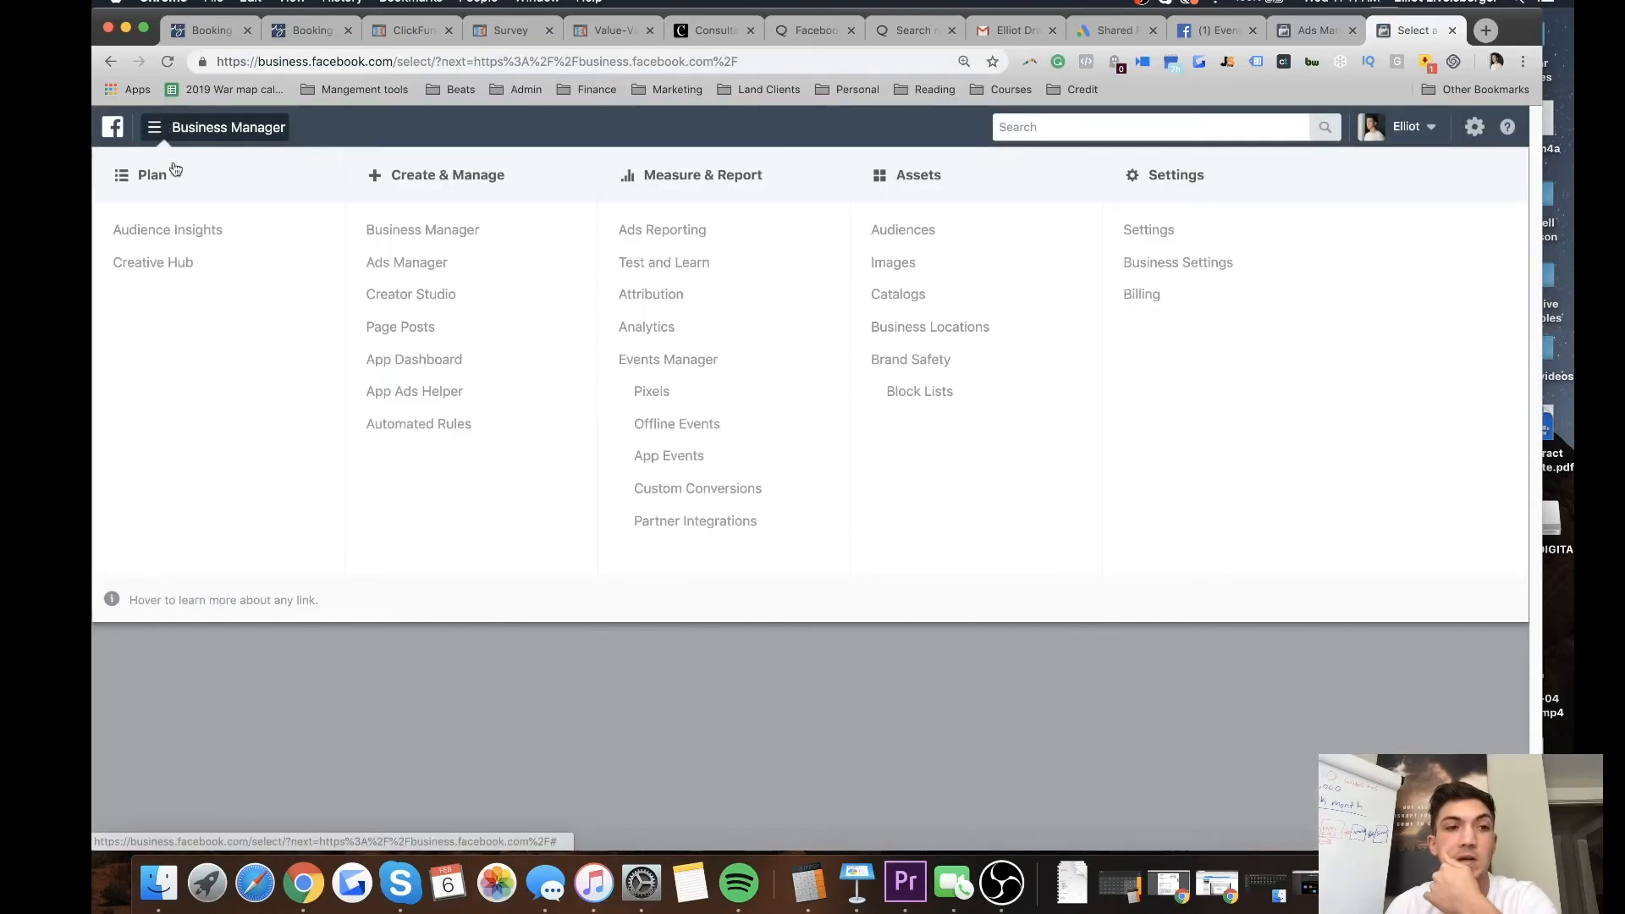
left_click(179, 232)
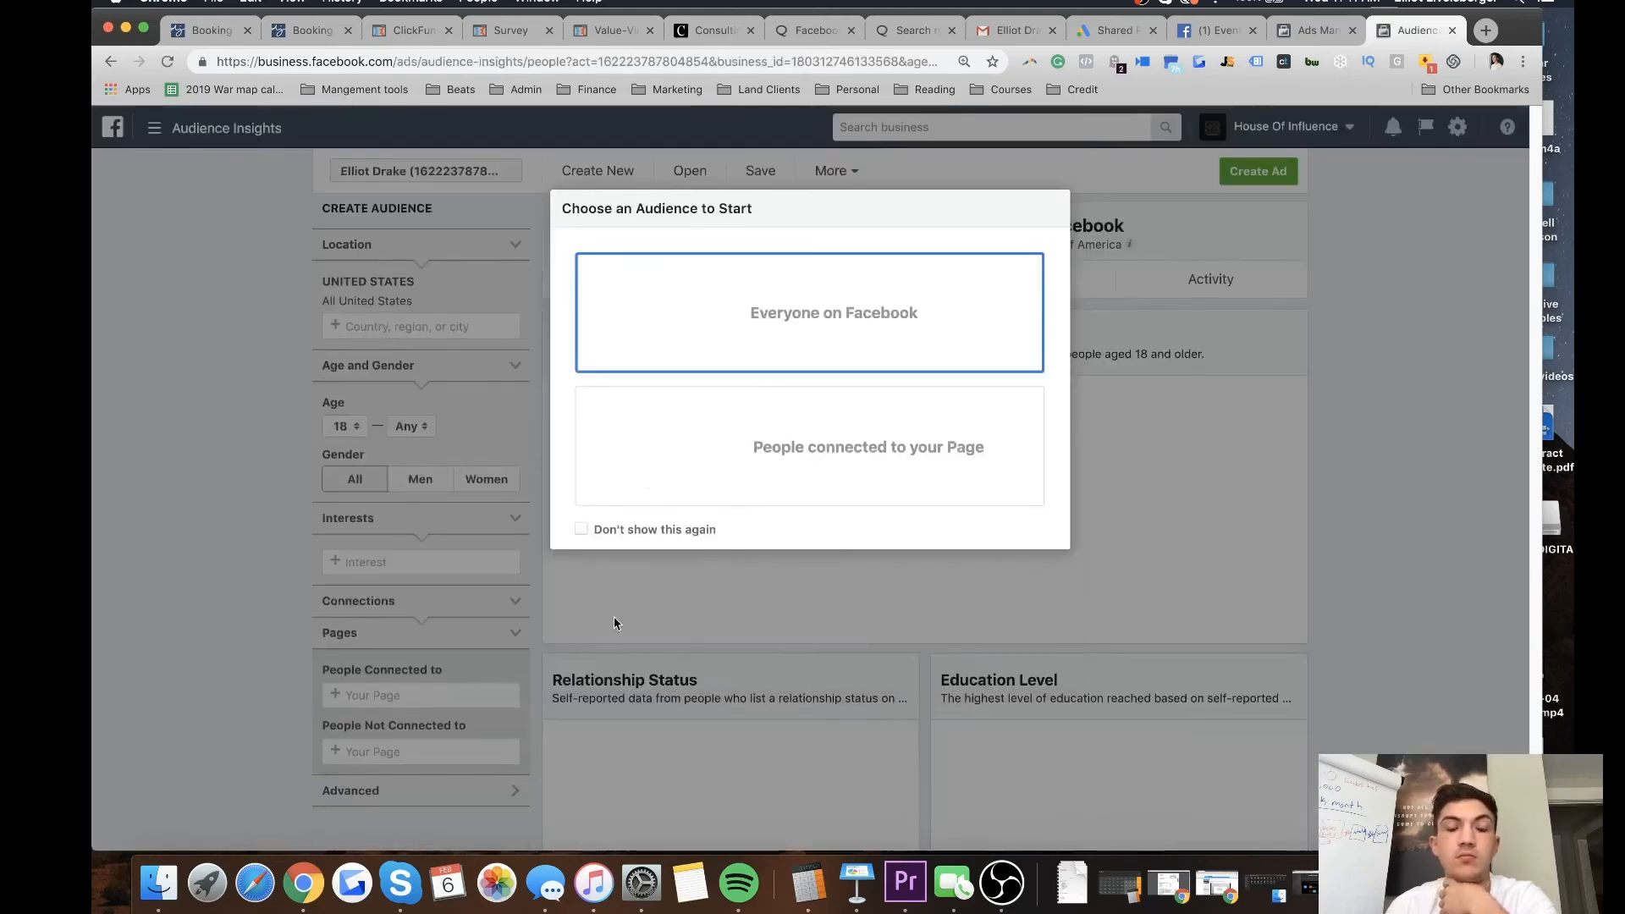
Start a new audience from Everyone on Facebook and add the interest "Social media marketing".
left_click(740, 365)
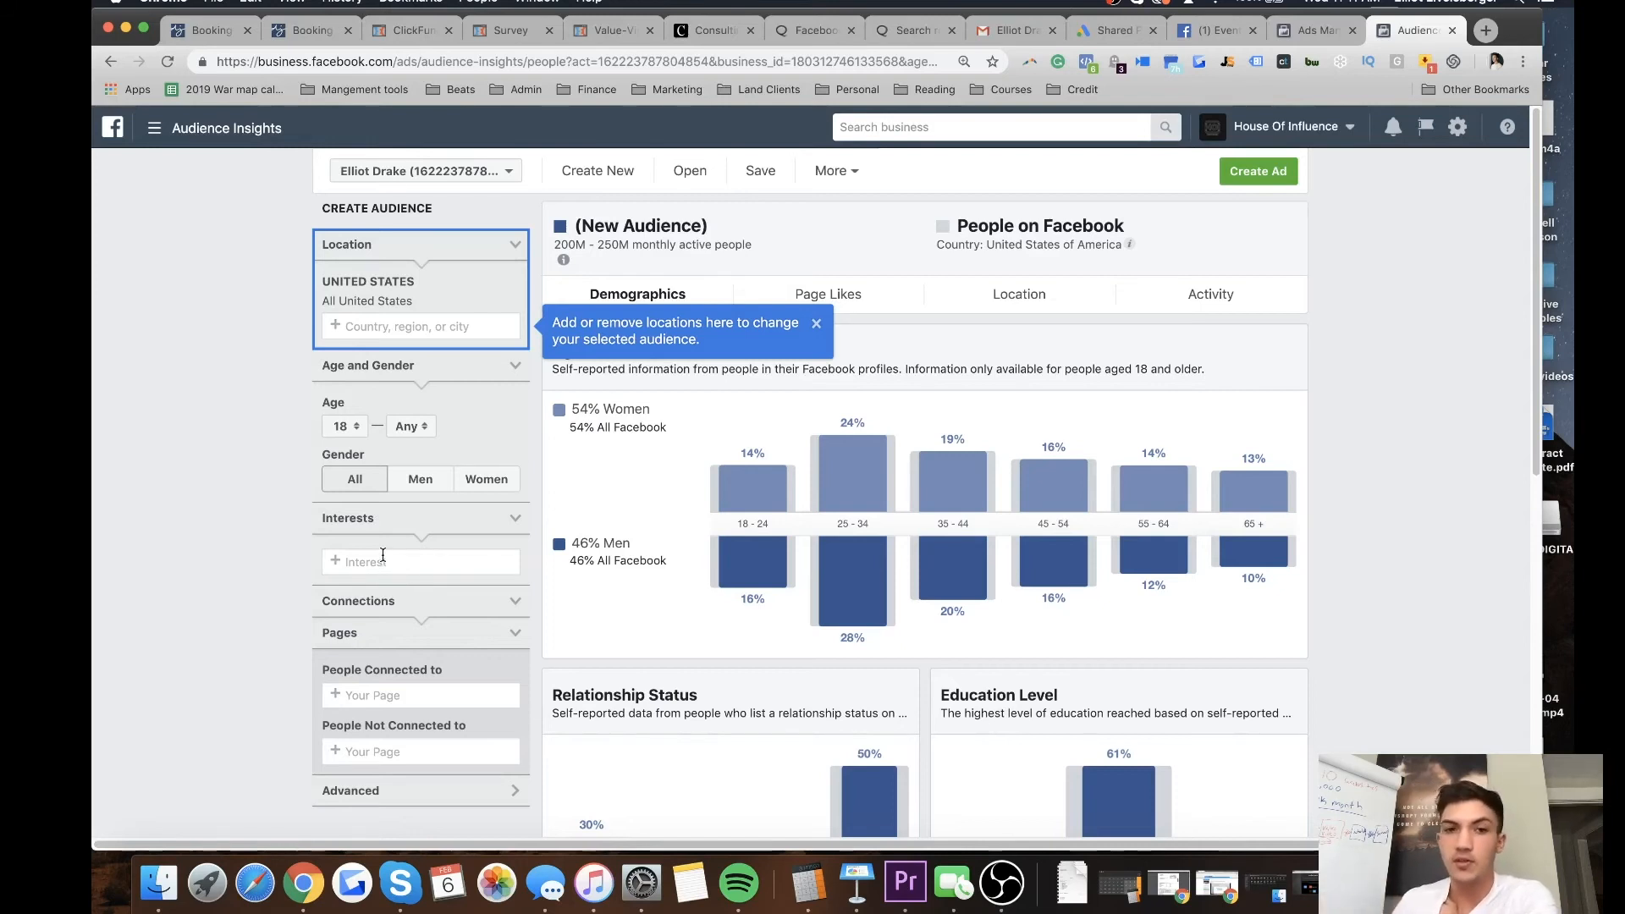
left_click(378, 563)
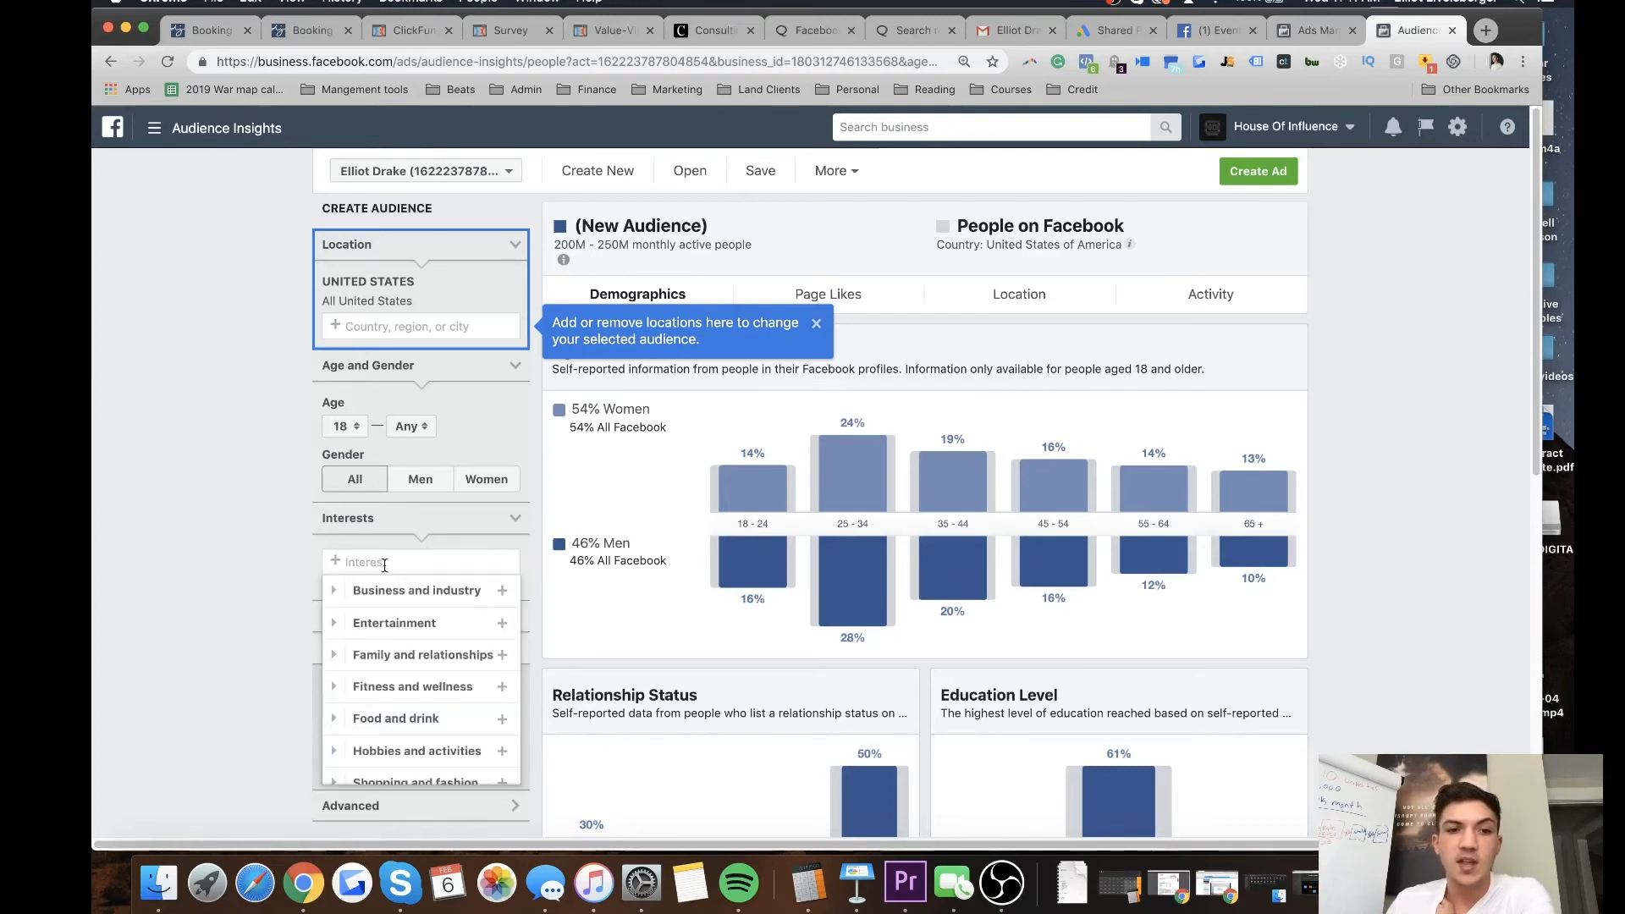
type("social media marketing")
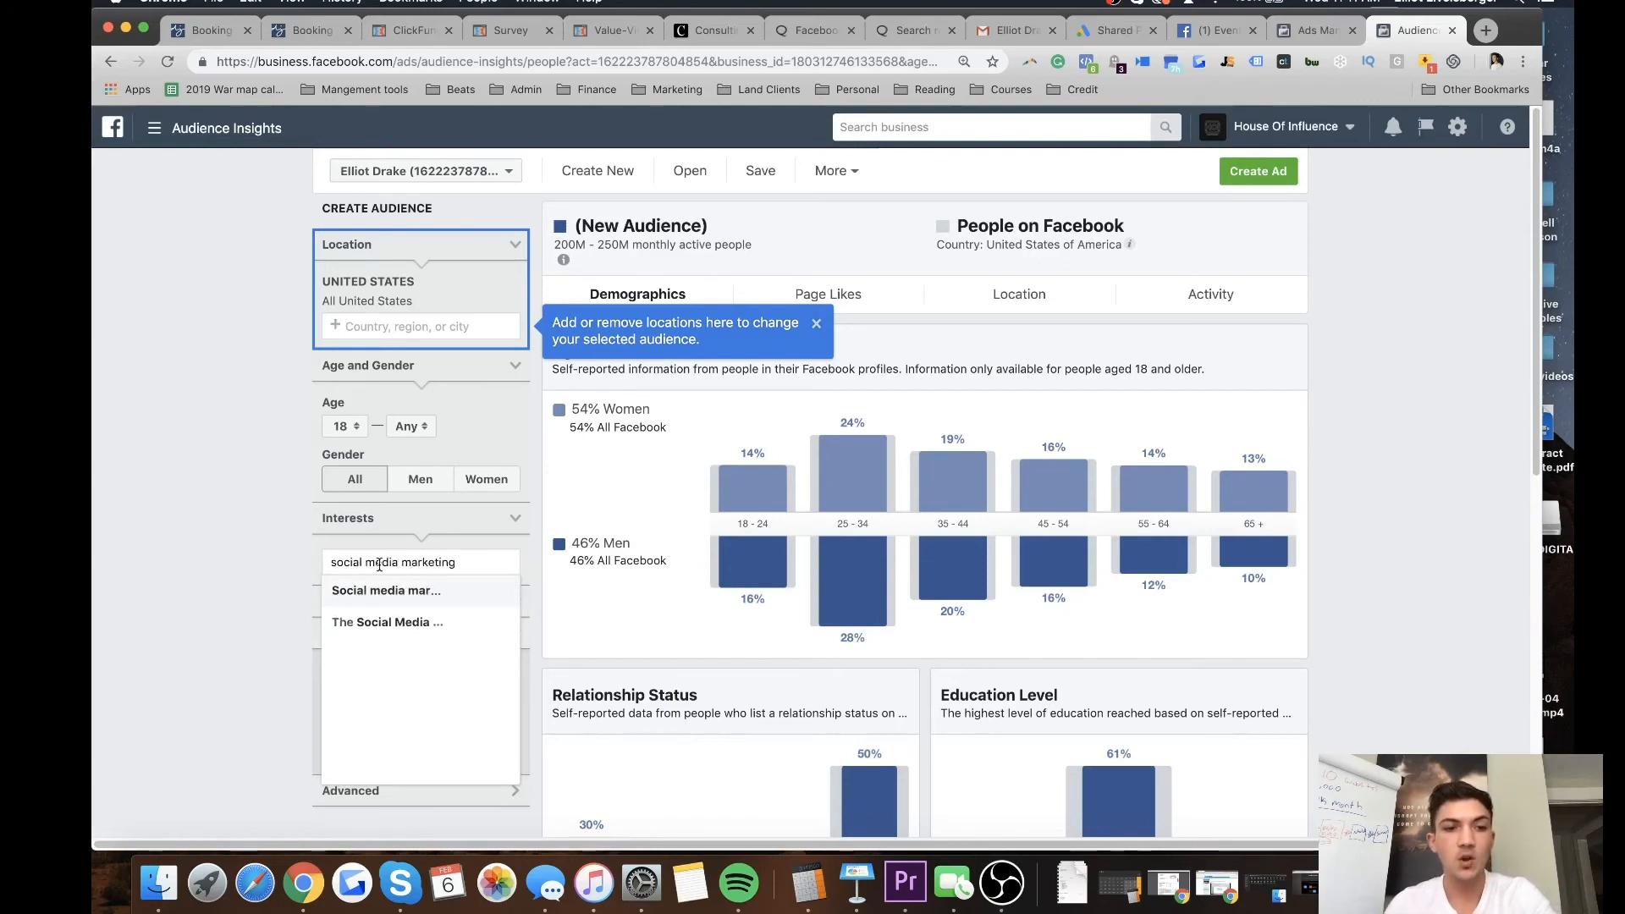
left_click(386, 591)
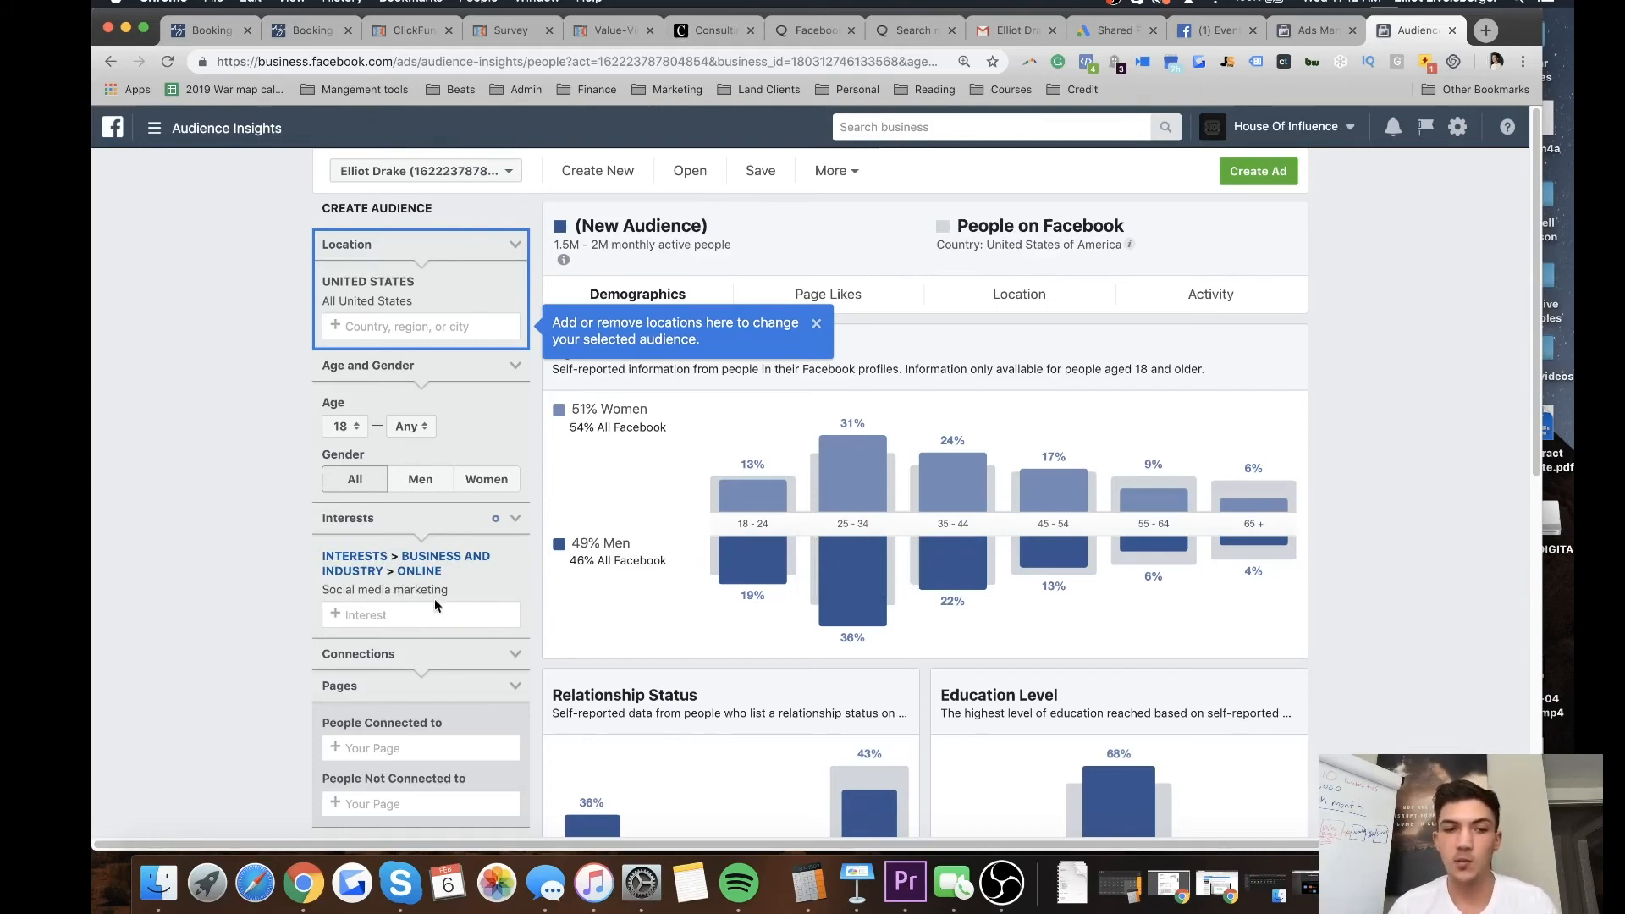
Review the new audience's demographics, open its Page Likes top categories, and dismiss the location tip.
scroll(692, 663, "down", 5)
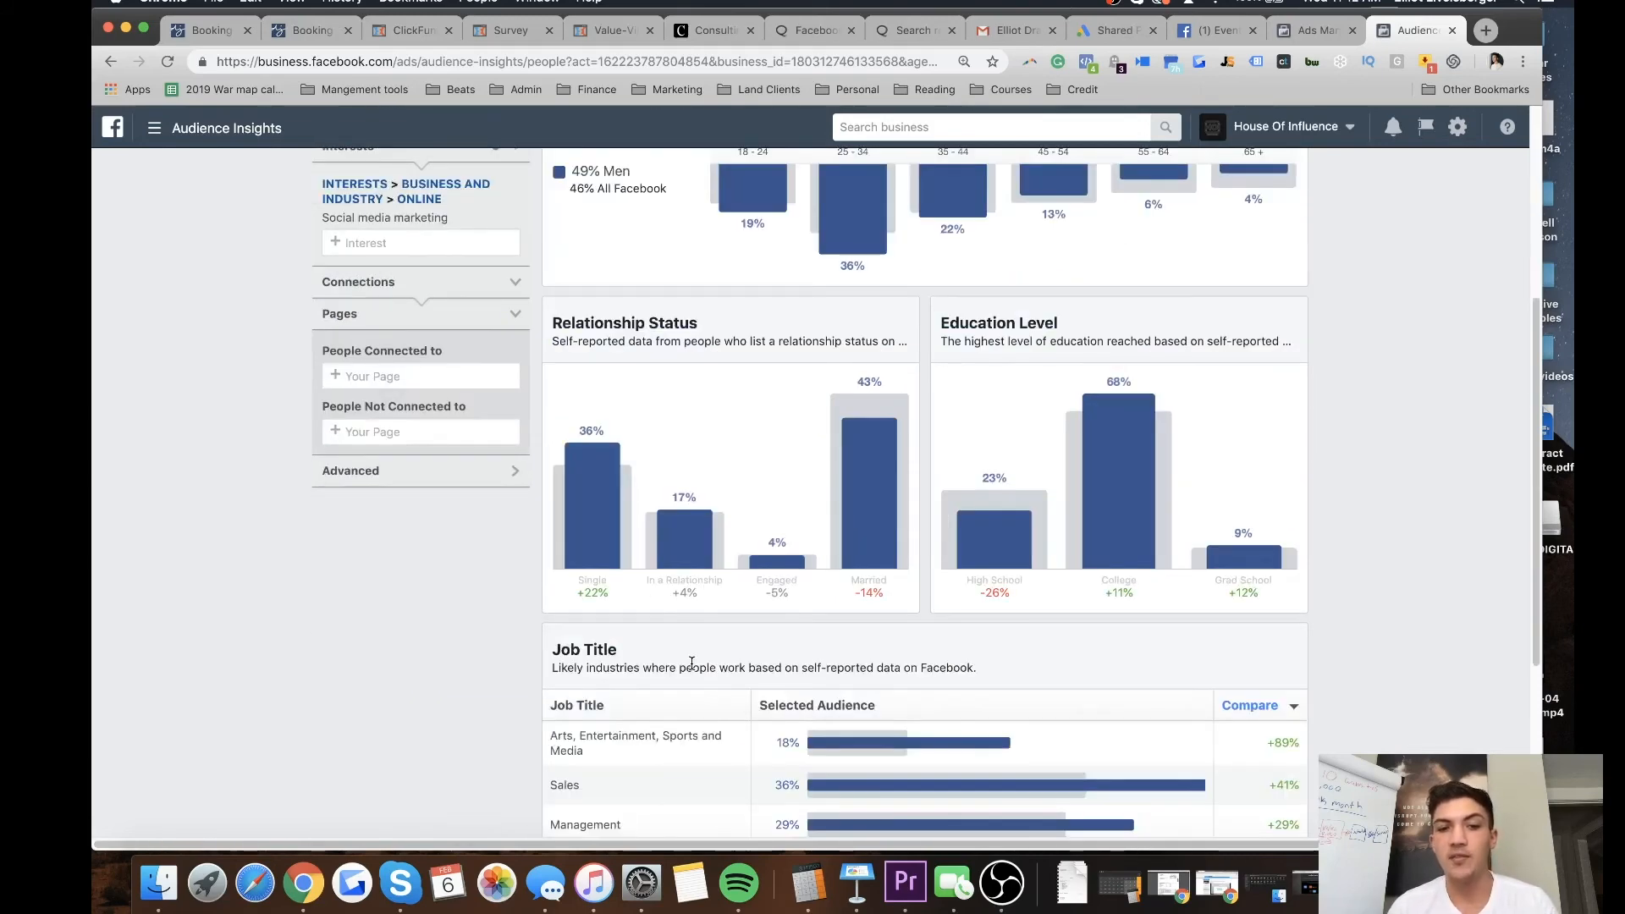
scroll(692, 663, "down", 4)
scroll(694, 663, "up", 9)
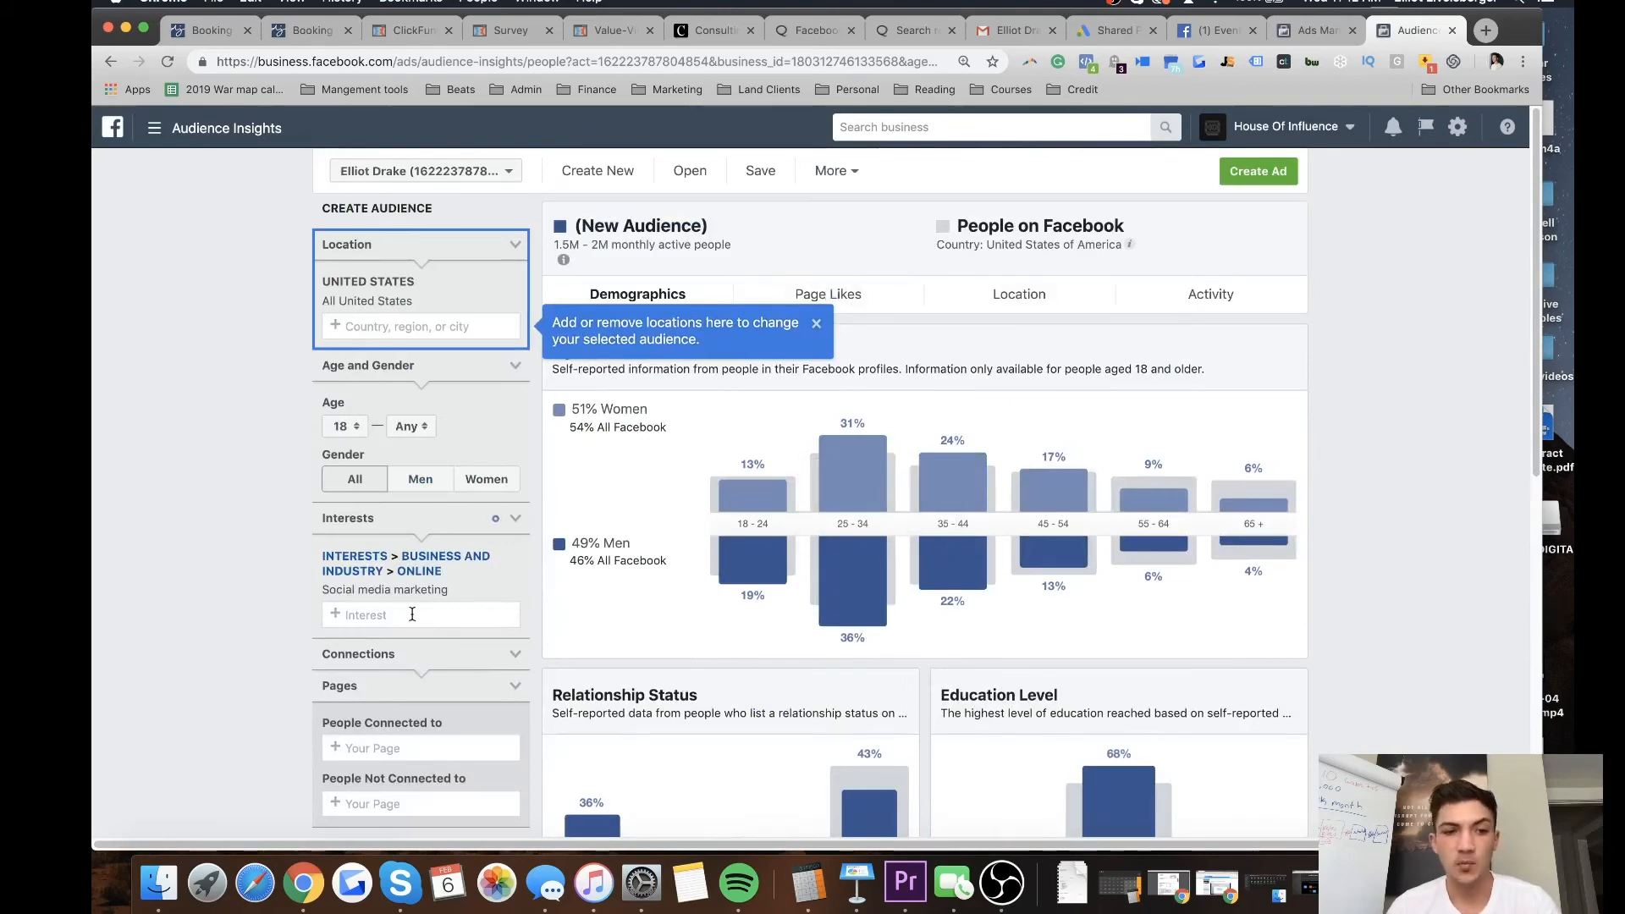
left_click(838, 294)
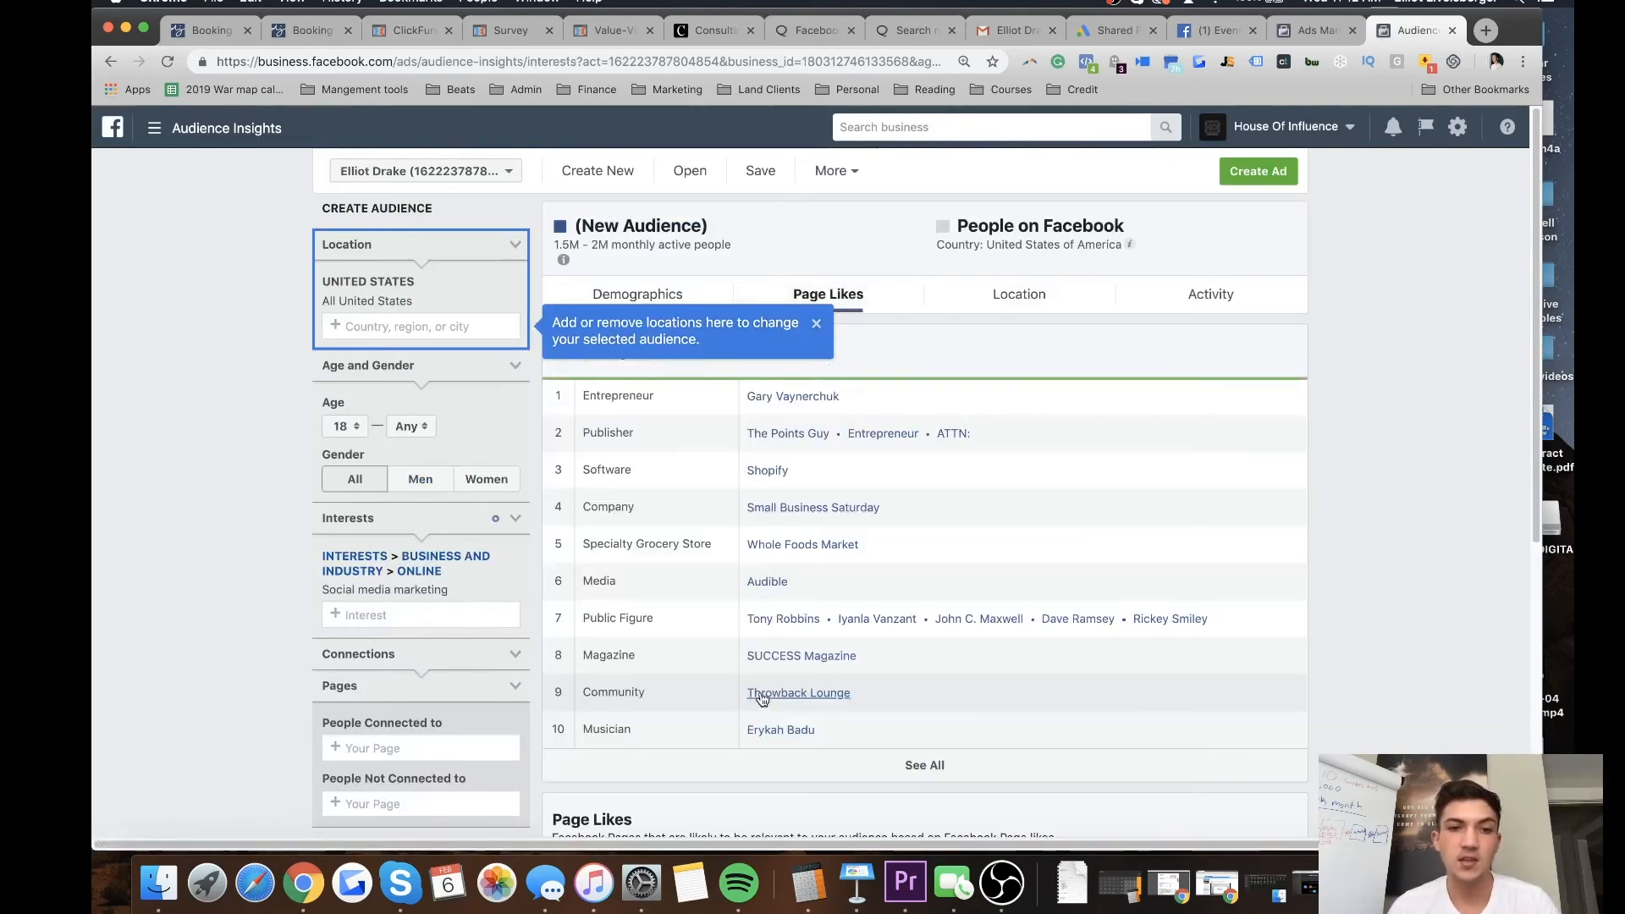
left_click(816, 324)
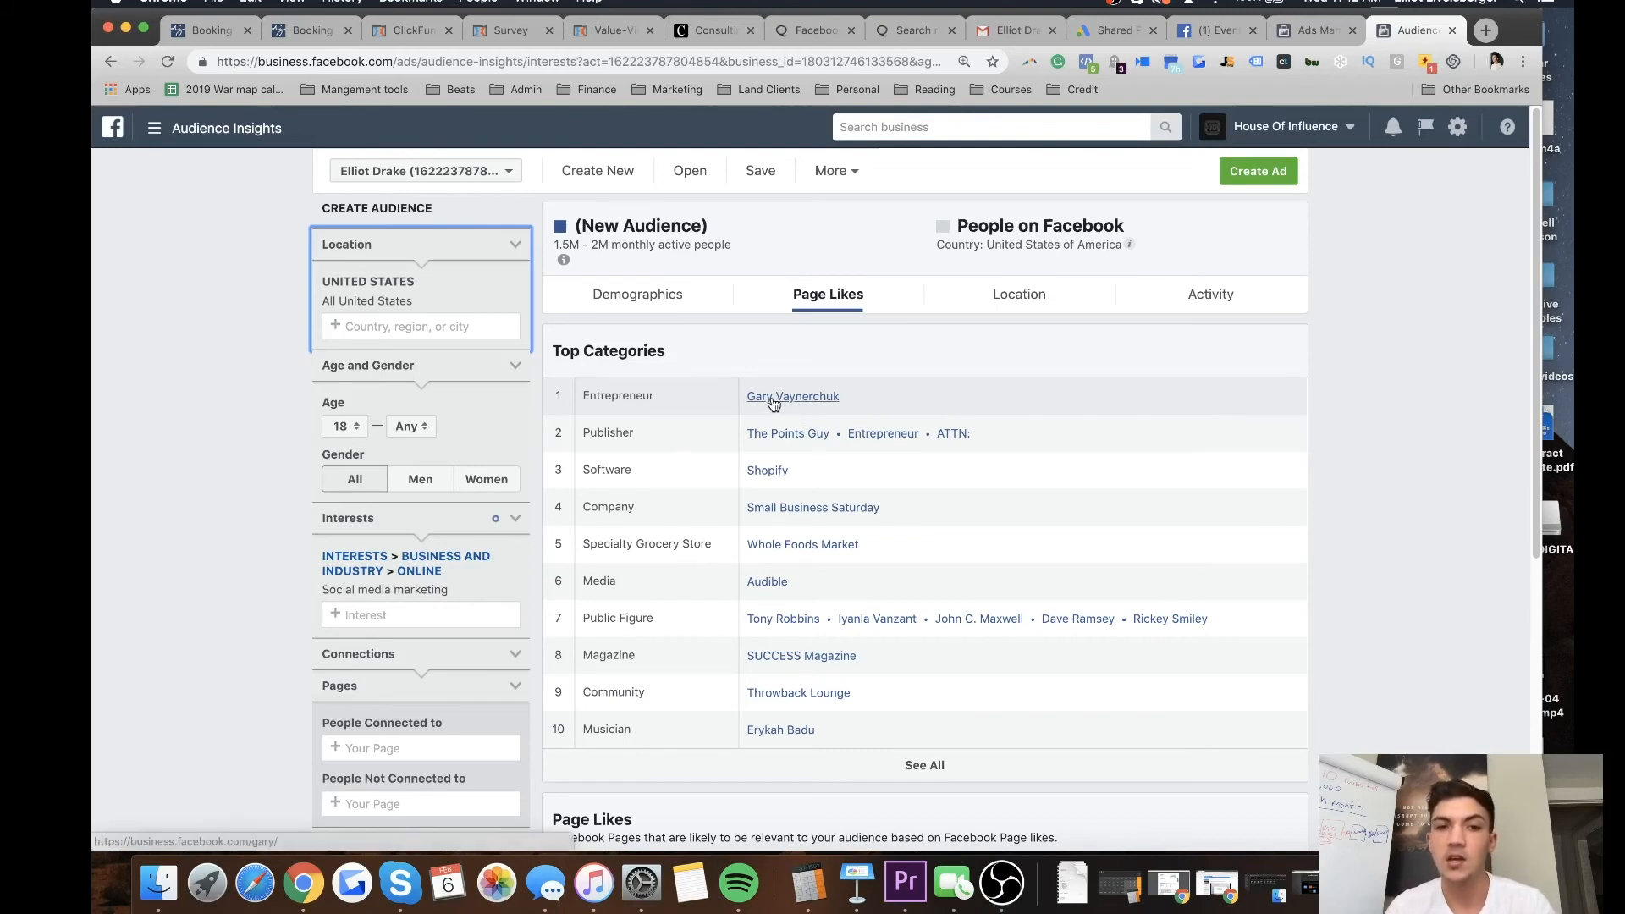
Switch back to Facebook Ads Manager and look over the interest names and delivery of the campaign's ad sets.
left_click(1311, 30)
scroll(552, 654, "down", 5)
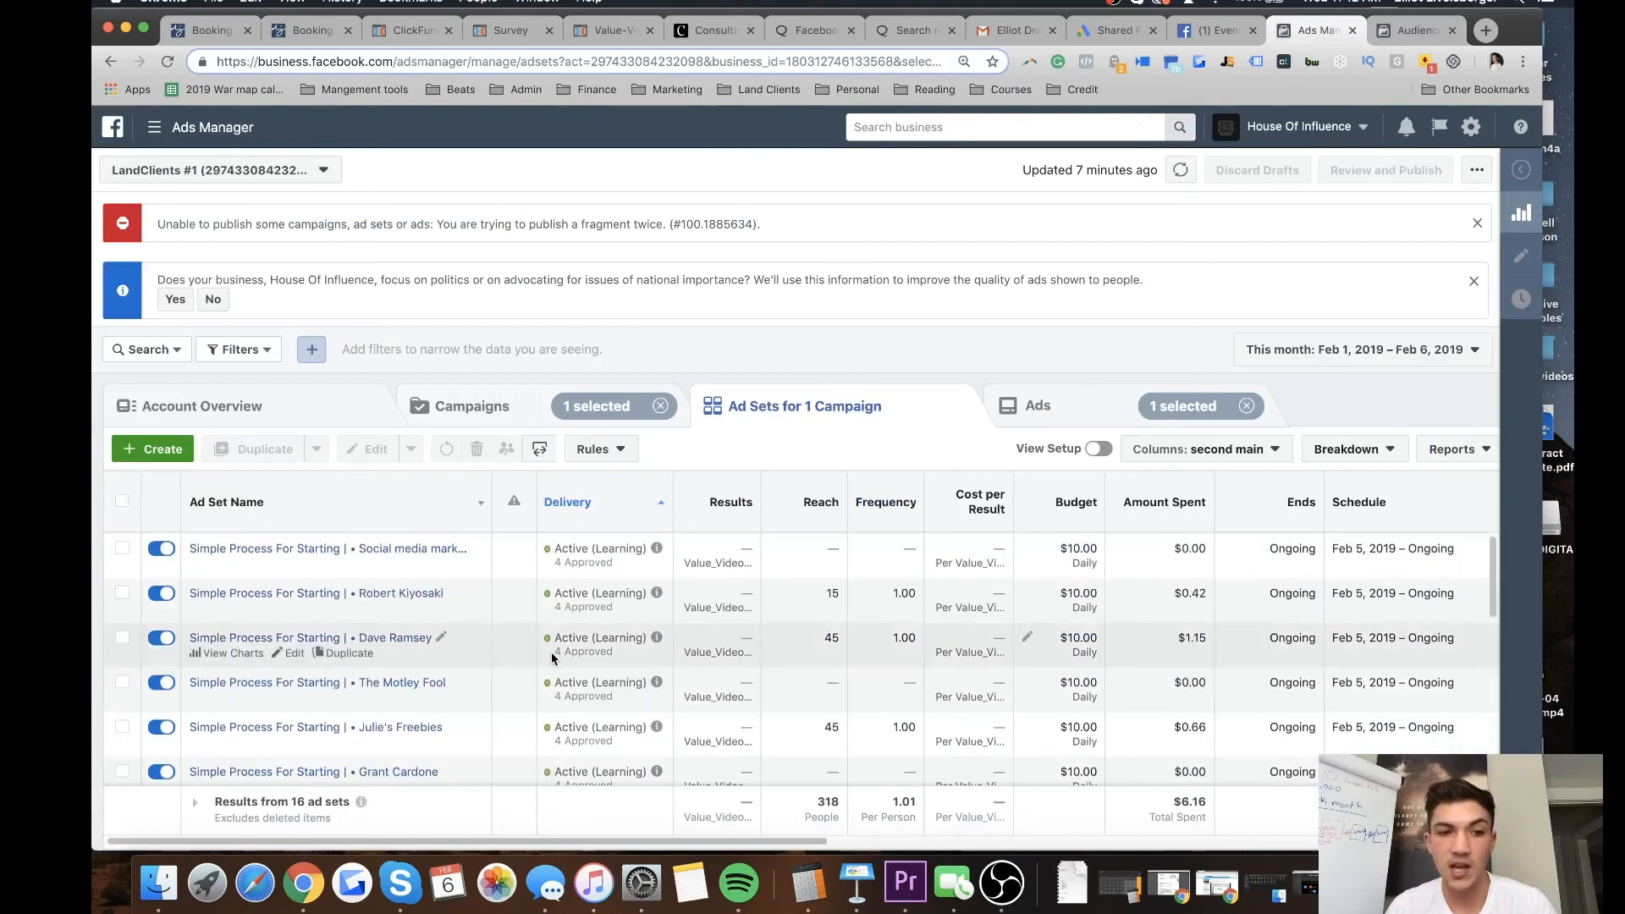
scroll(516, 694, "up", 5)
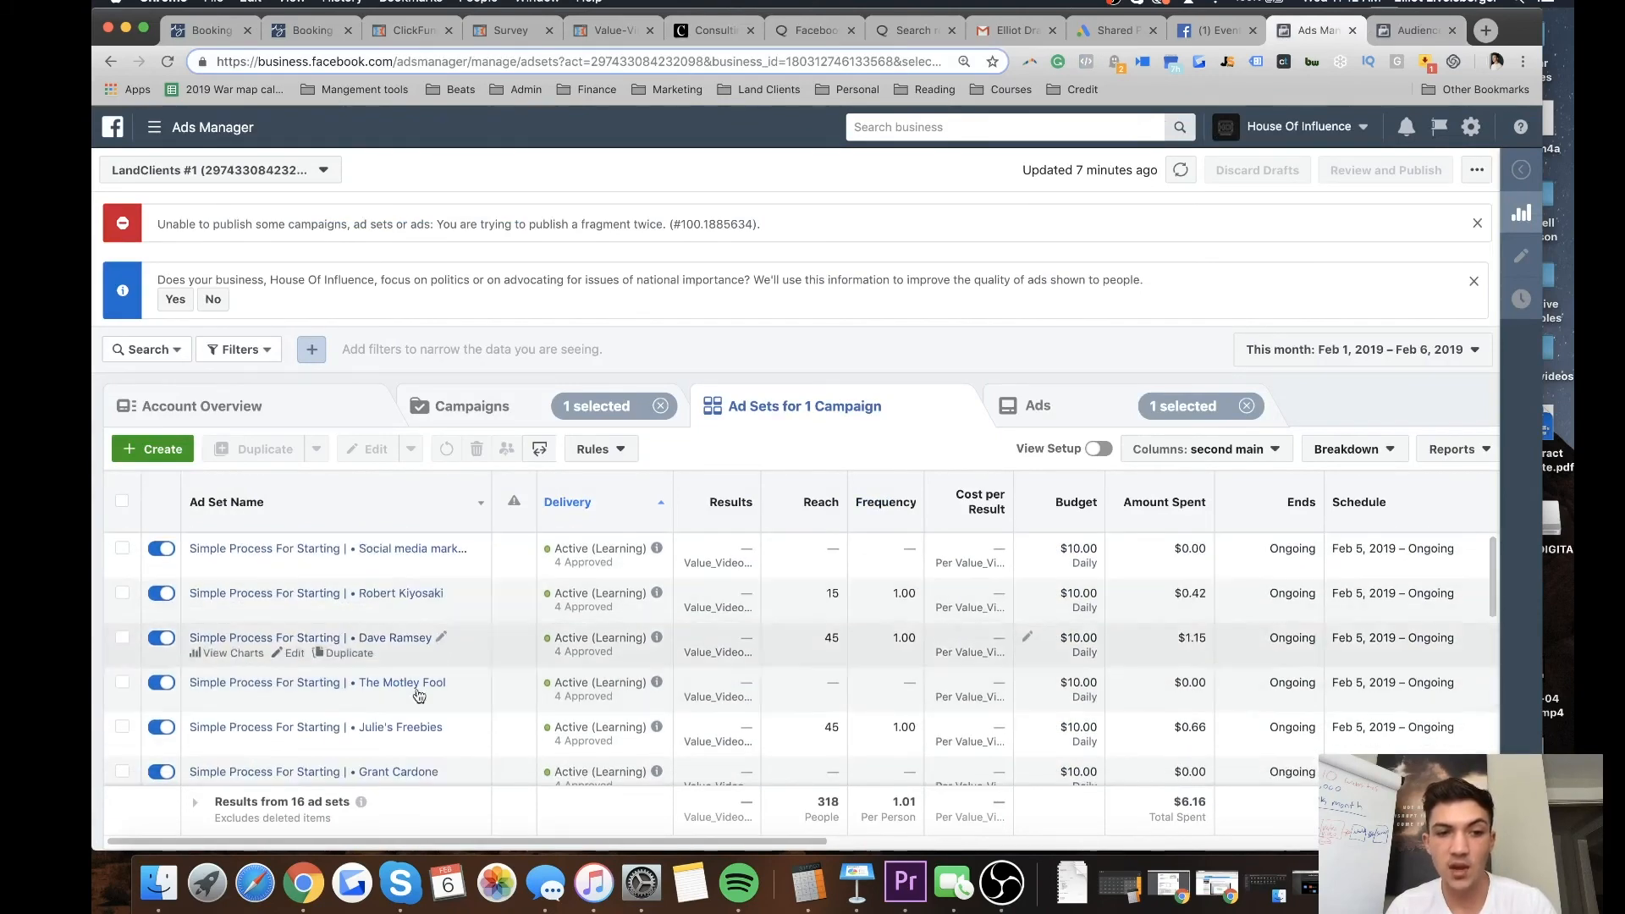
Open the campaign's ads and check their delivery status through the whole list.
left_click(1094, 420)
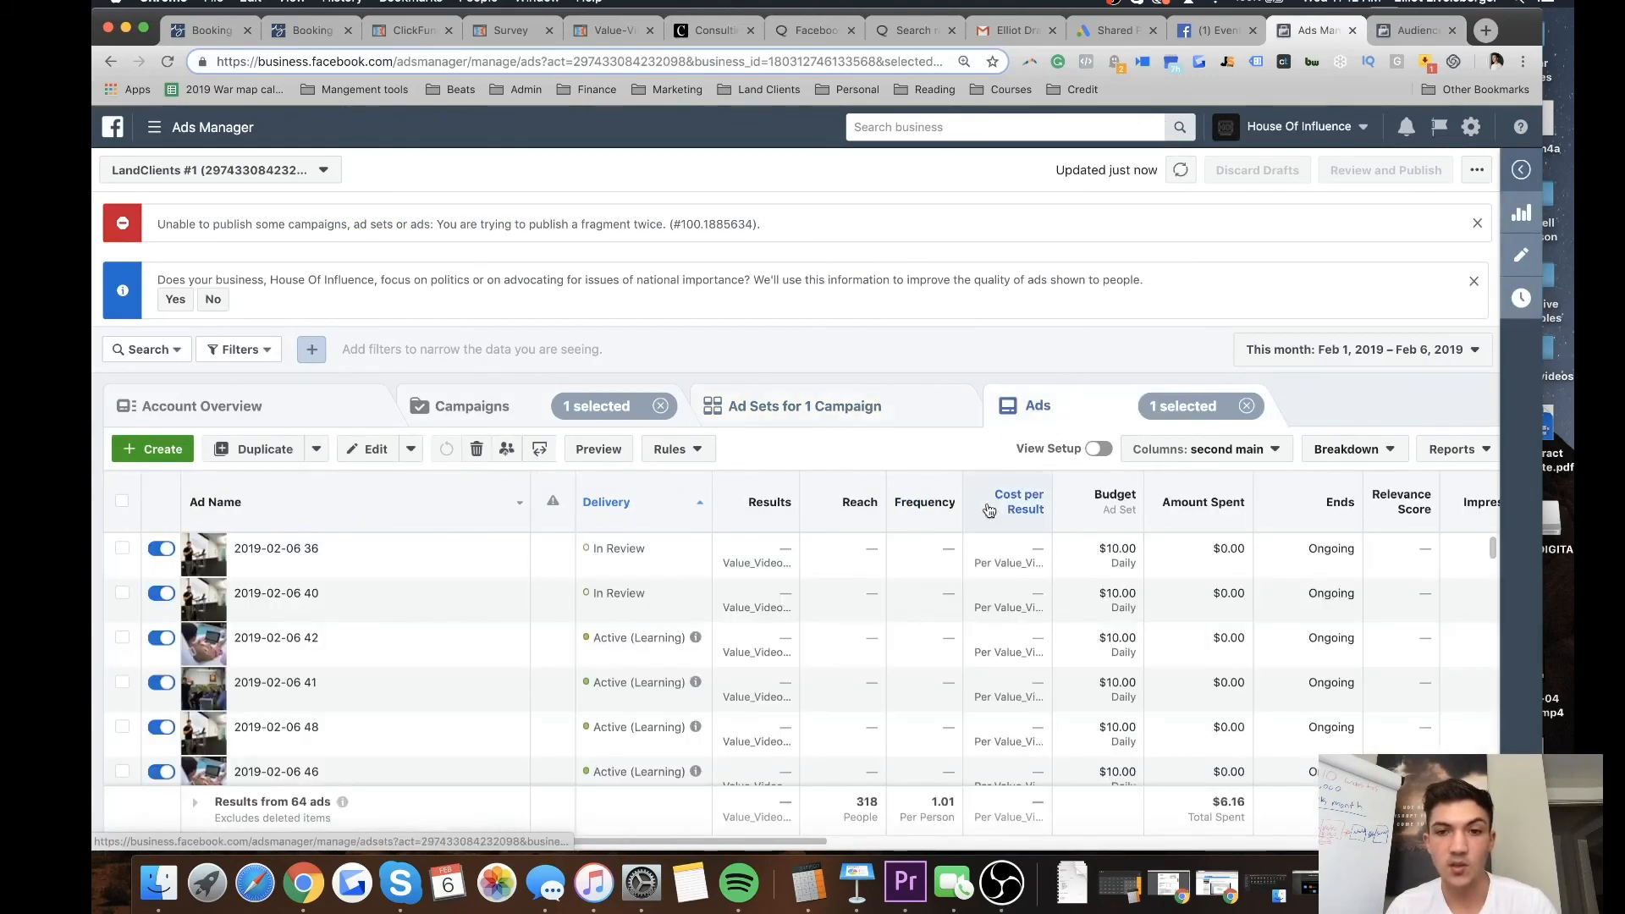
scroll(613, 689, "down", 2)
scroll(612, 688, "down", 8)
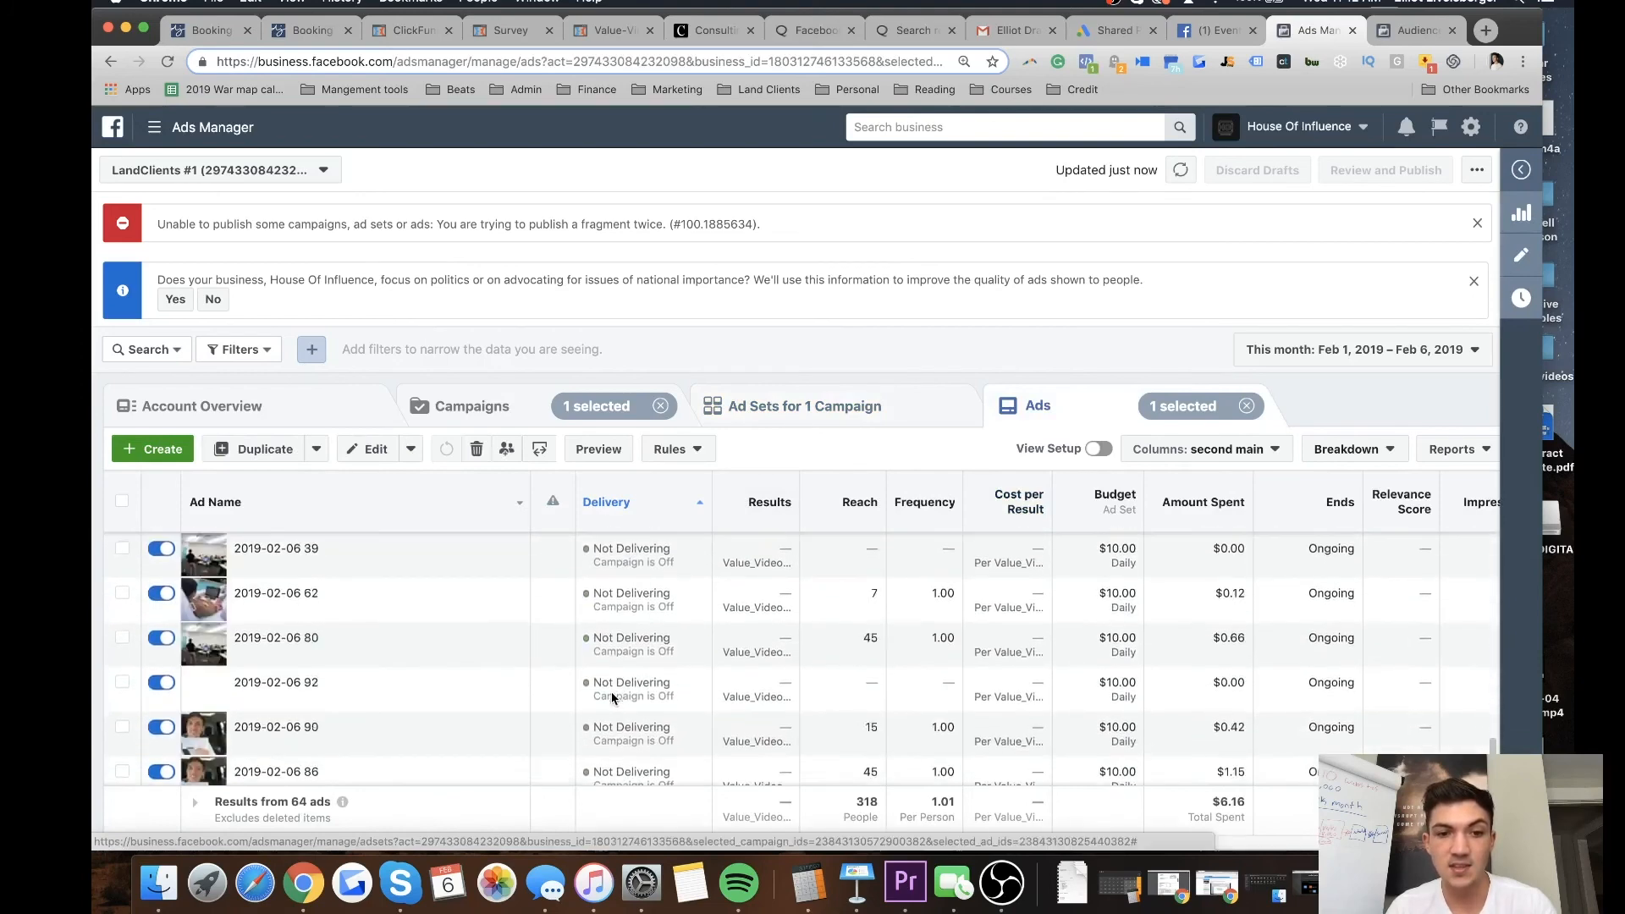
scroll(612, 690, "up", 8)
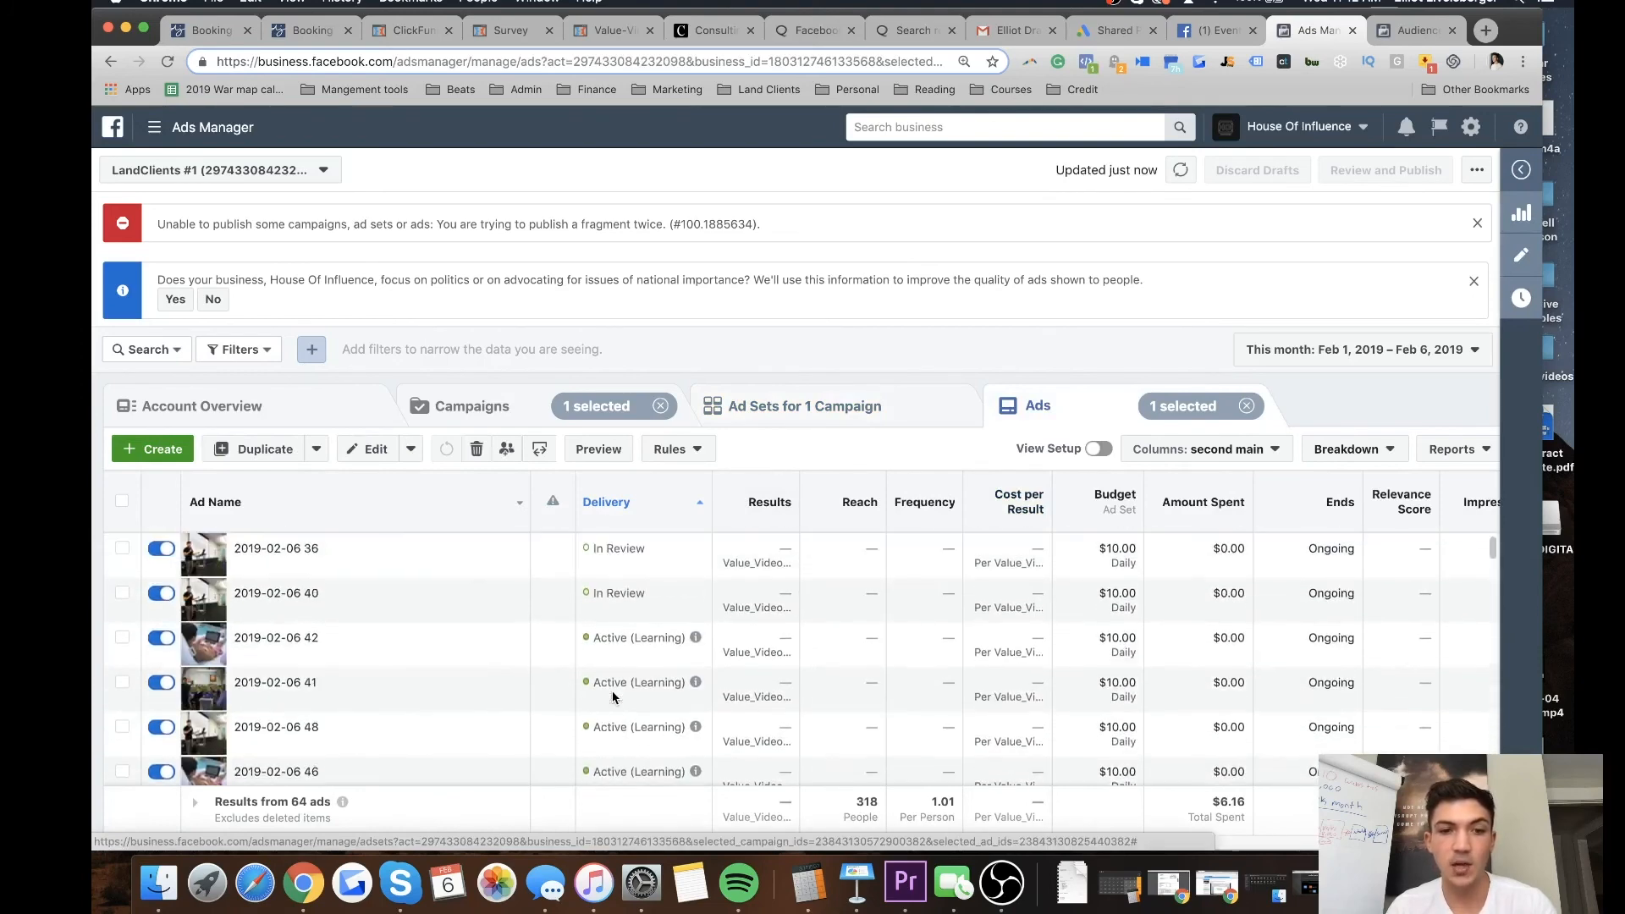
scroll(612, 696, "down", 8)
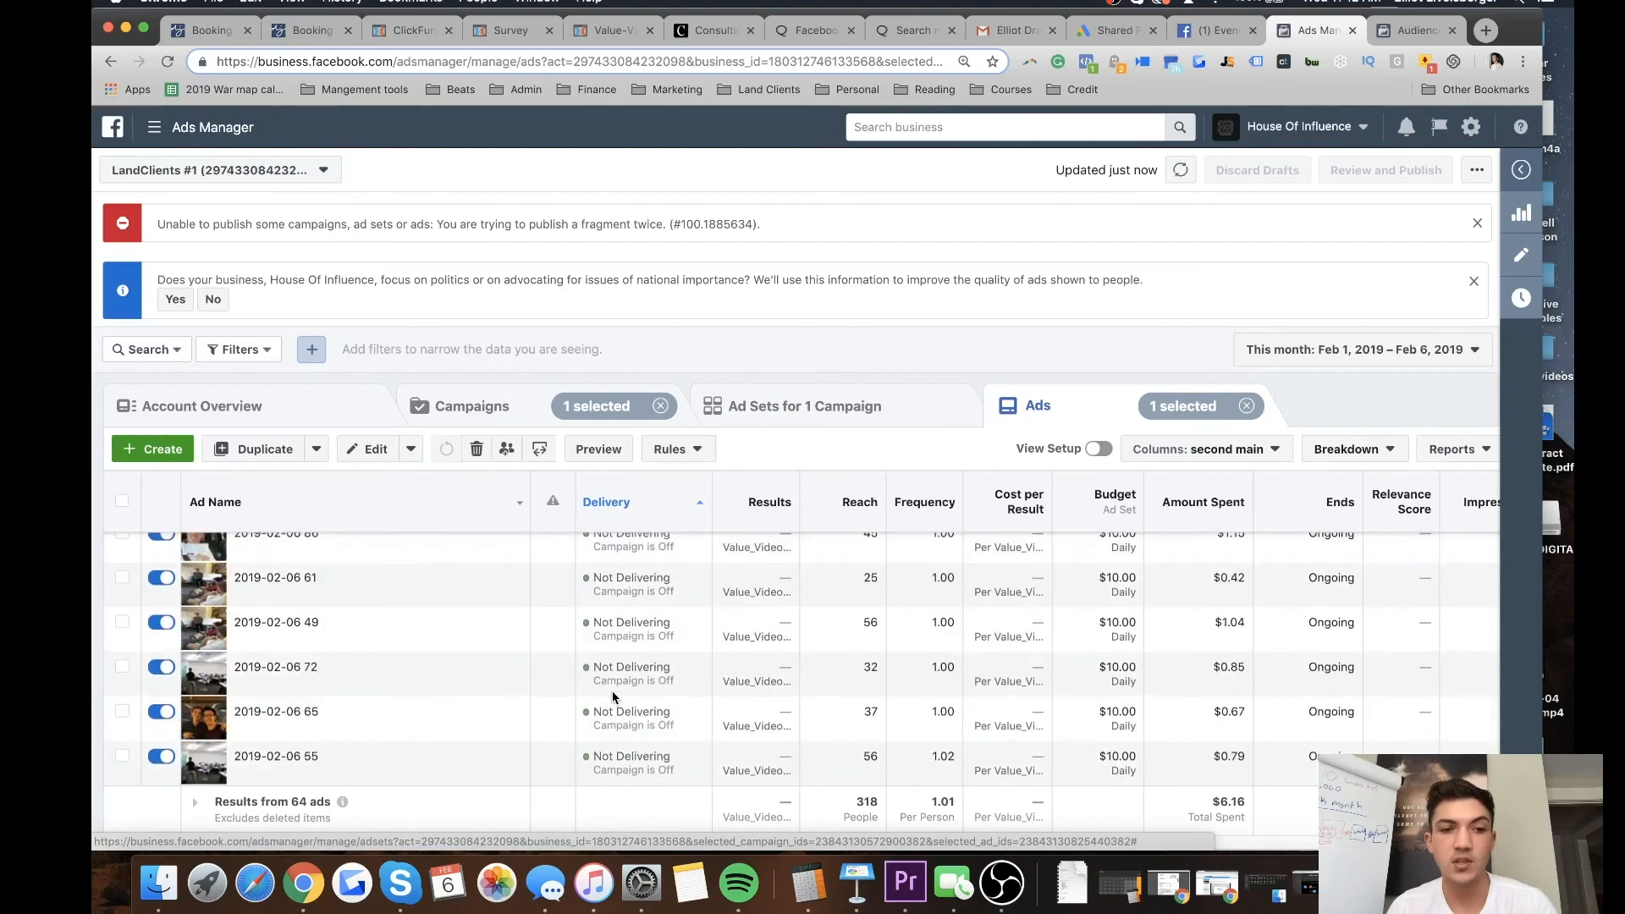
scroll(612, 691, "up", 8)
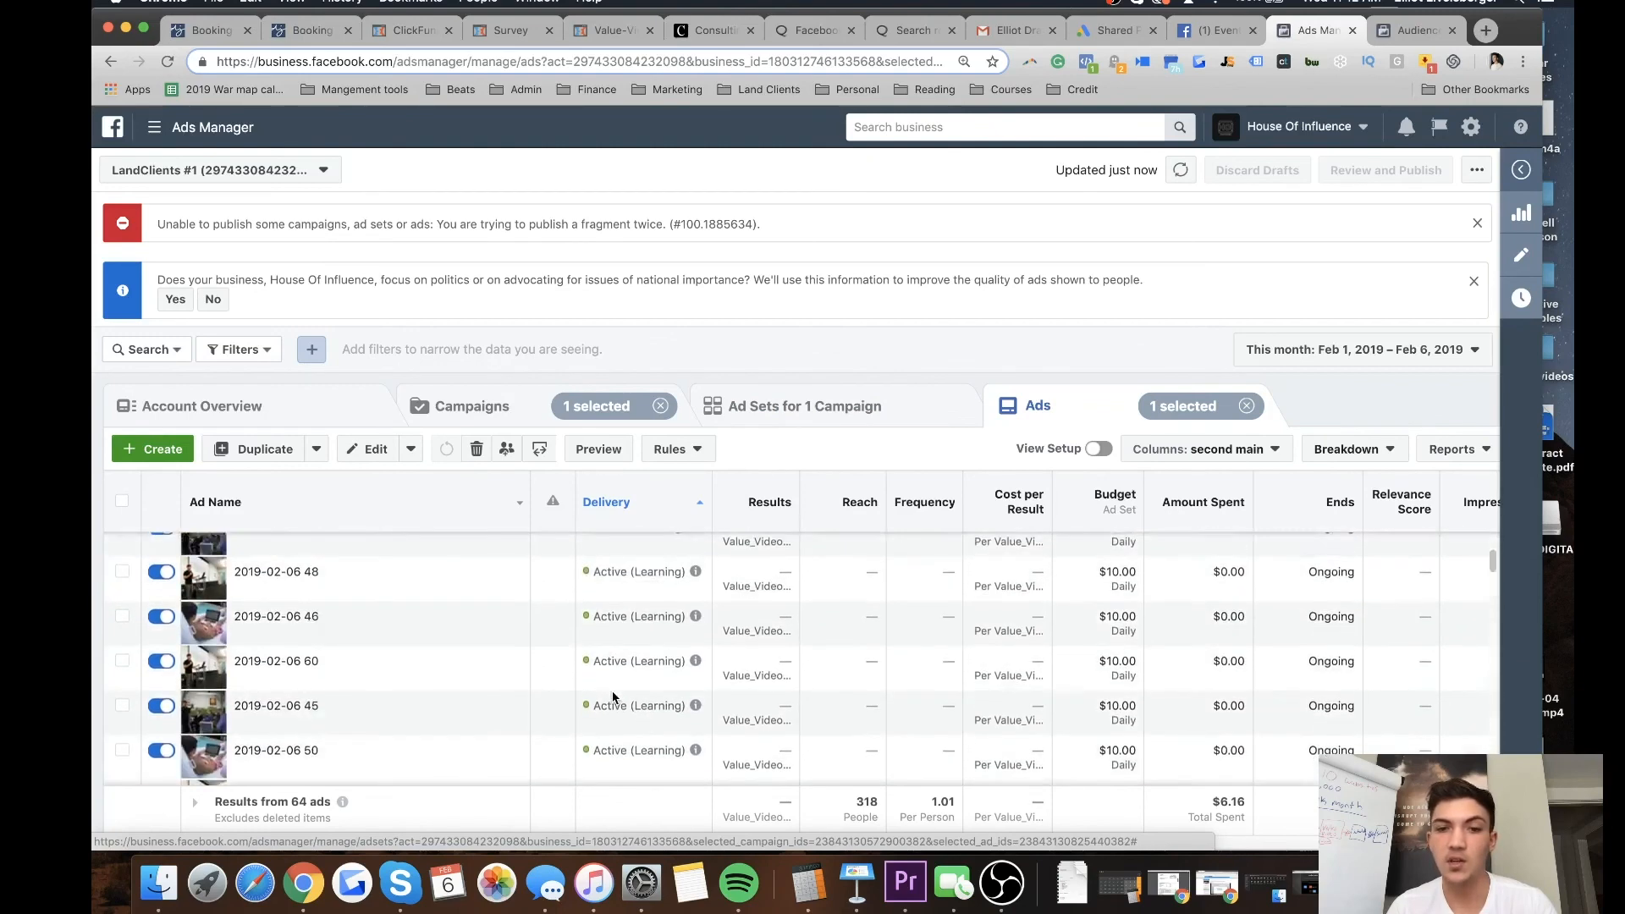
left_click(856, 406)
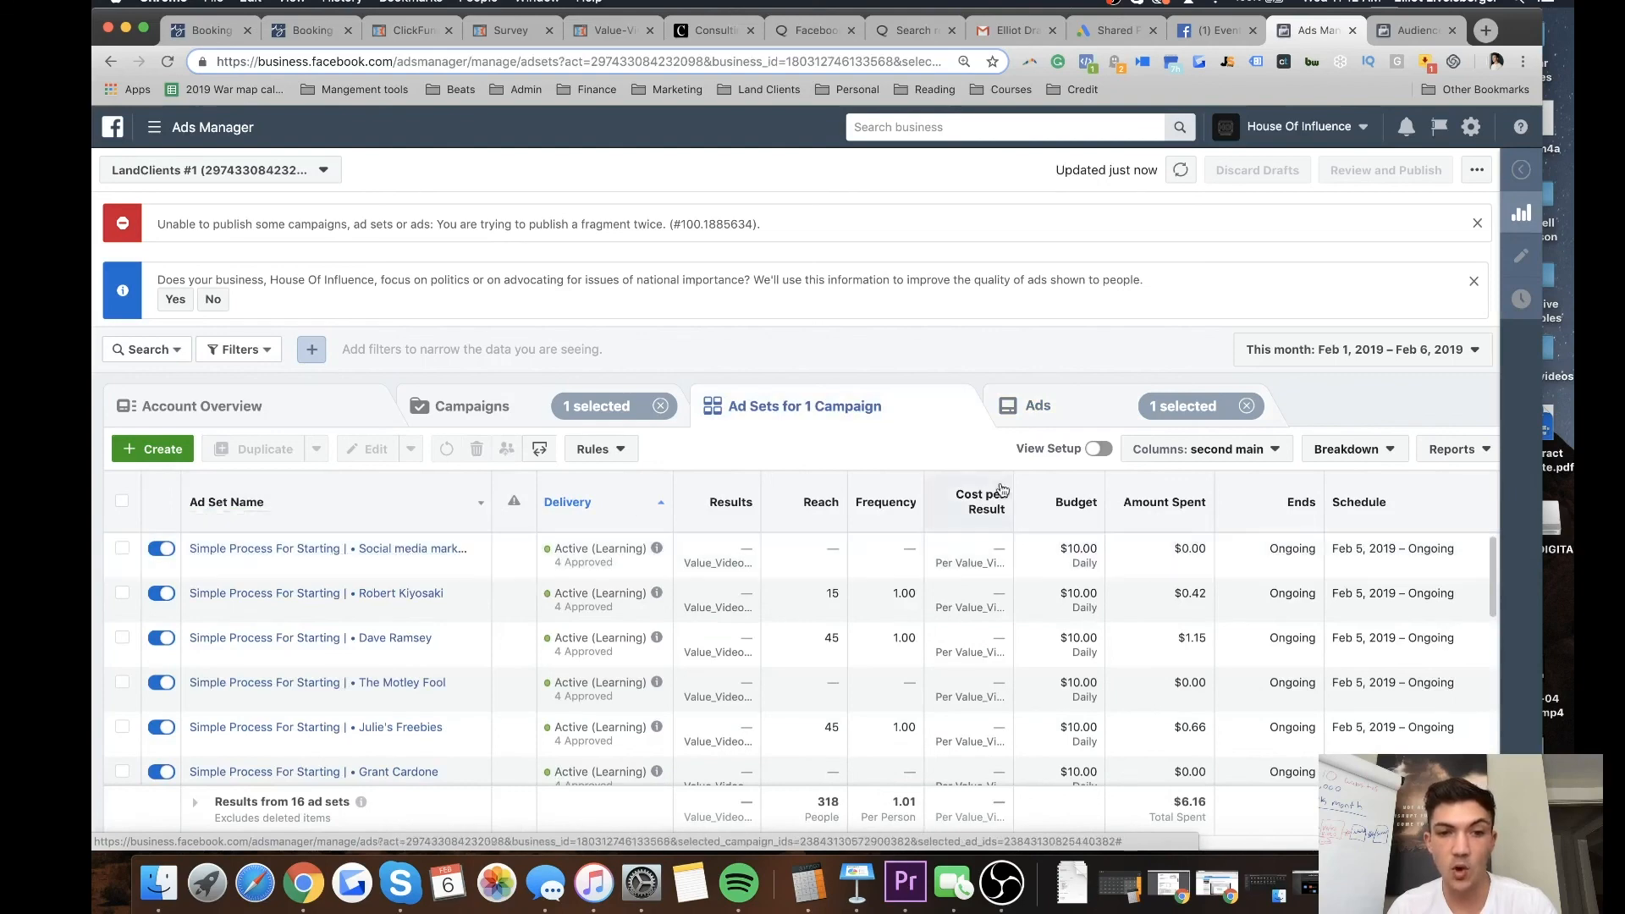
left_click(1047, 418)
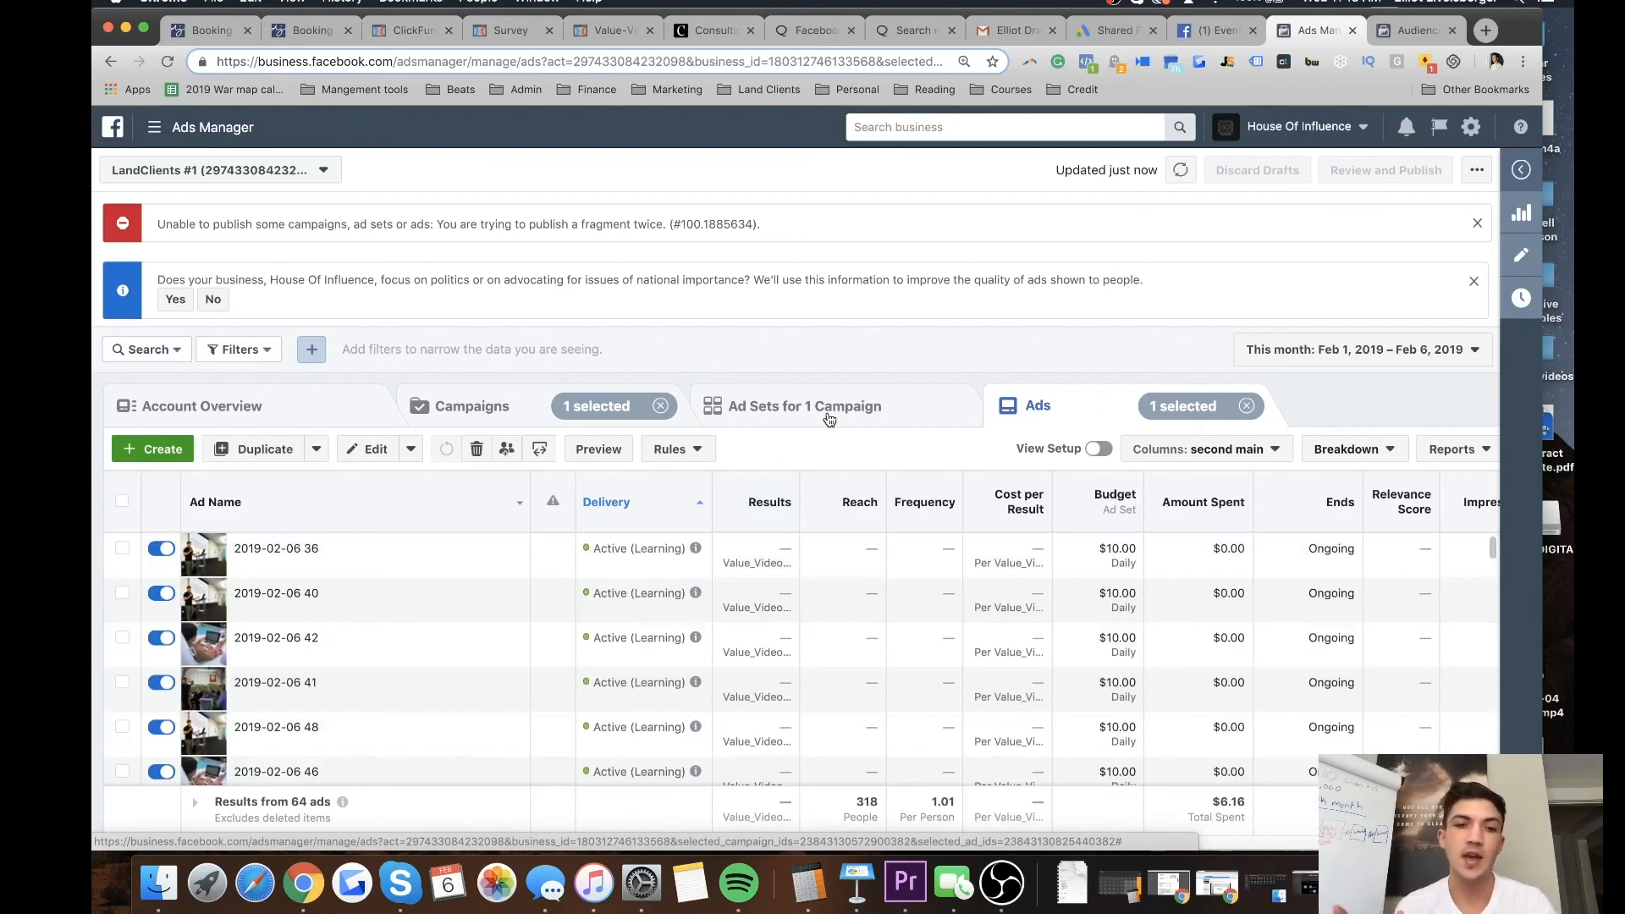
scroll(682, 697, "down", 10)
scroll(679, 698, "down", 5)
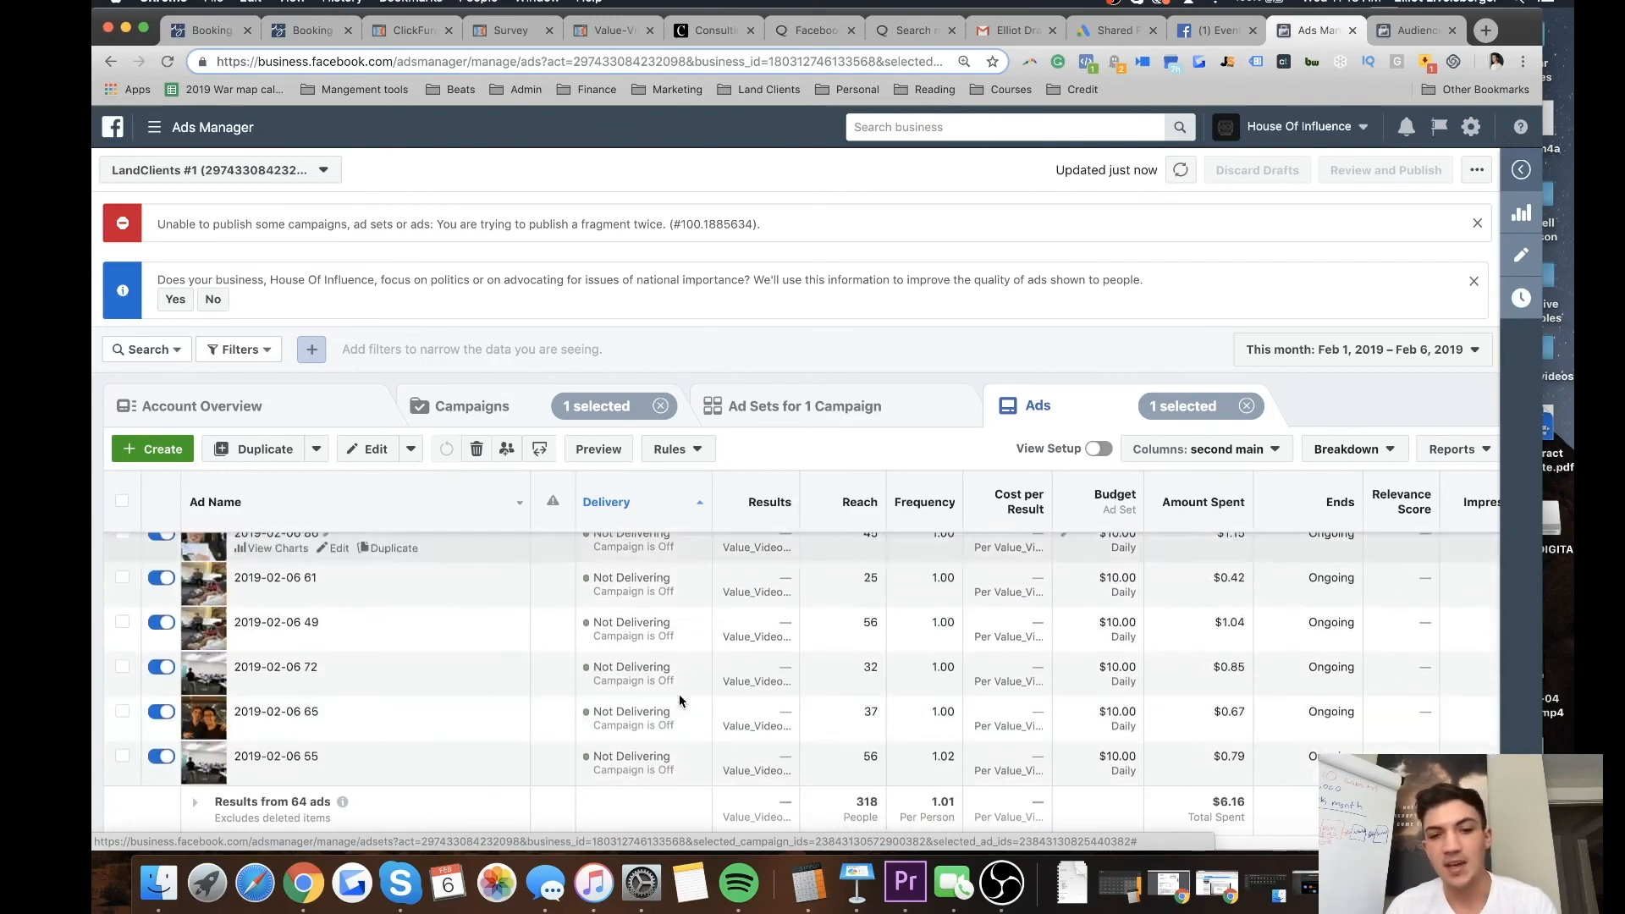
scroll(679, 694, "up", 15)
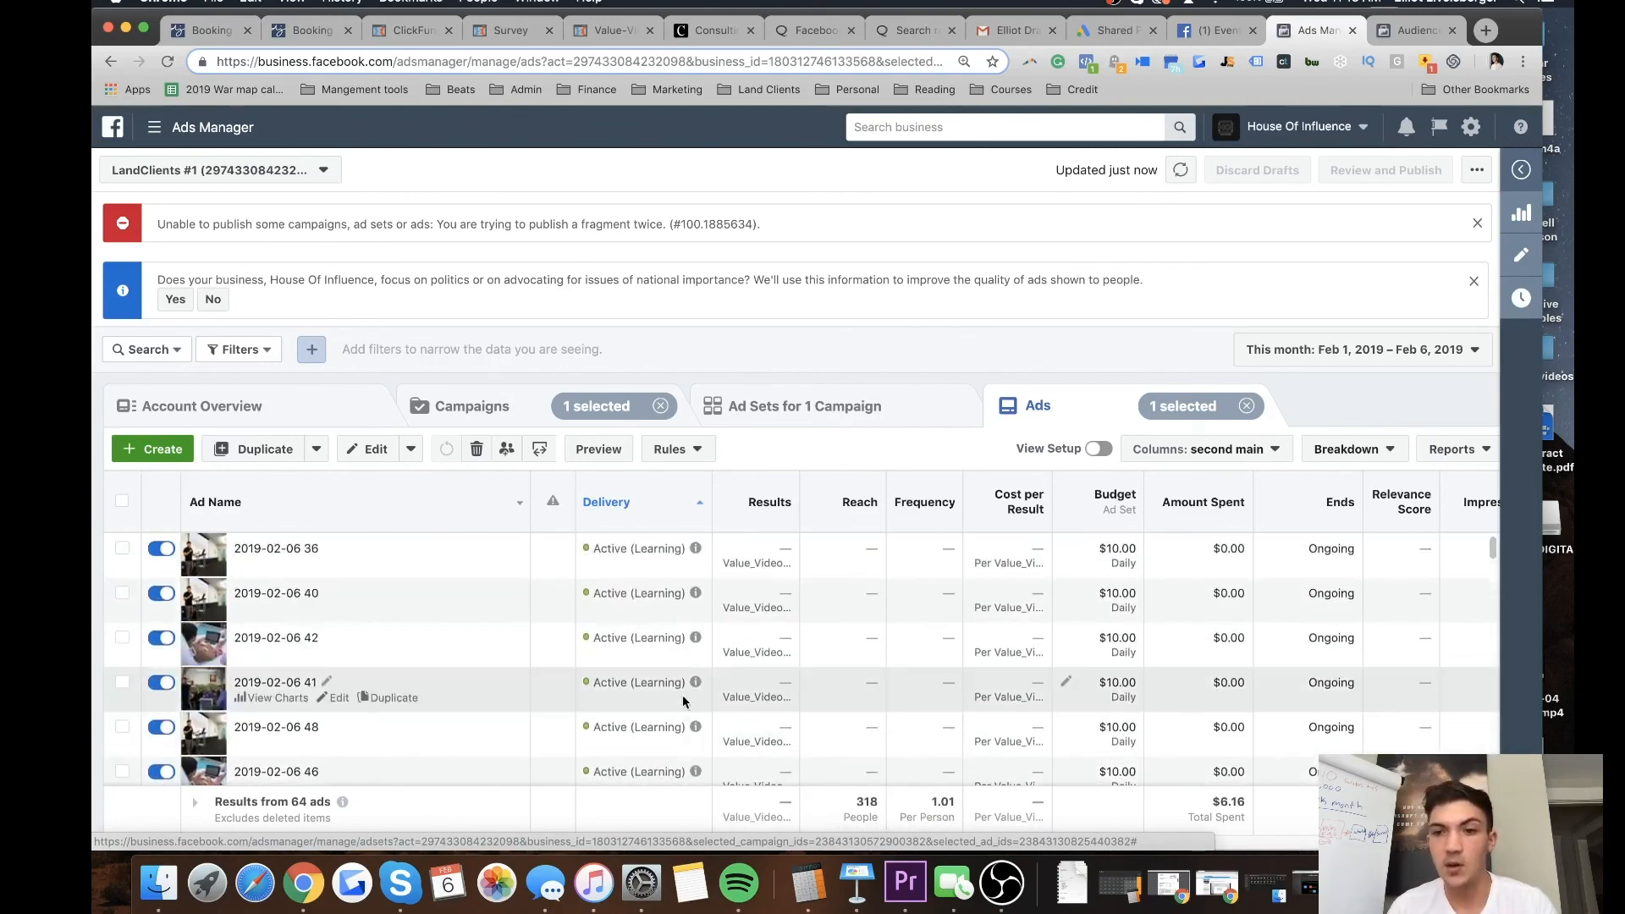
mouse_move(694, 641)
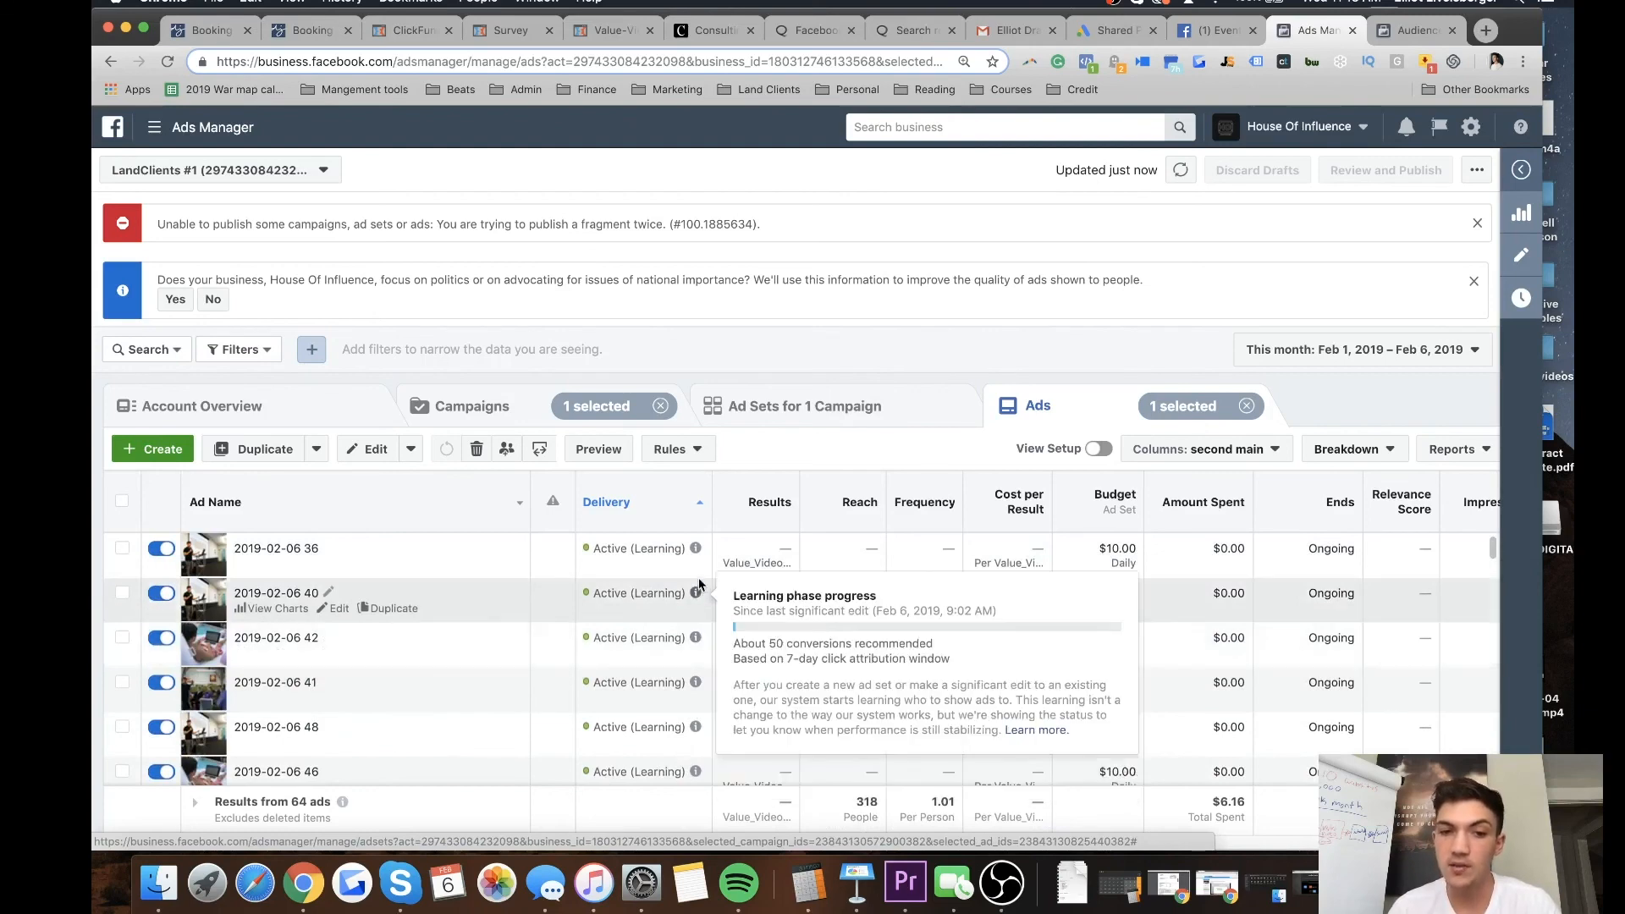
mouse_move(697, 550)
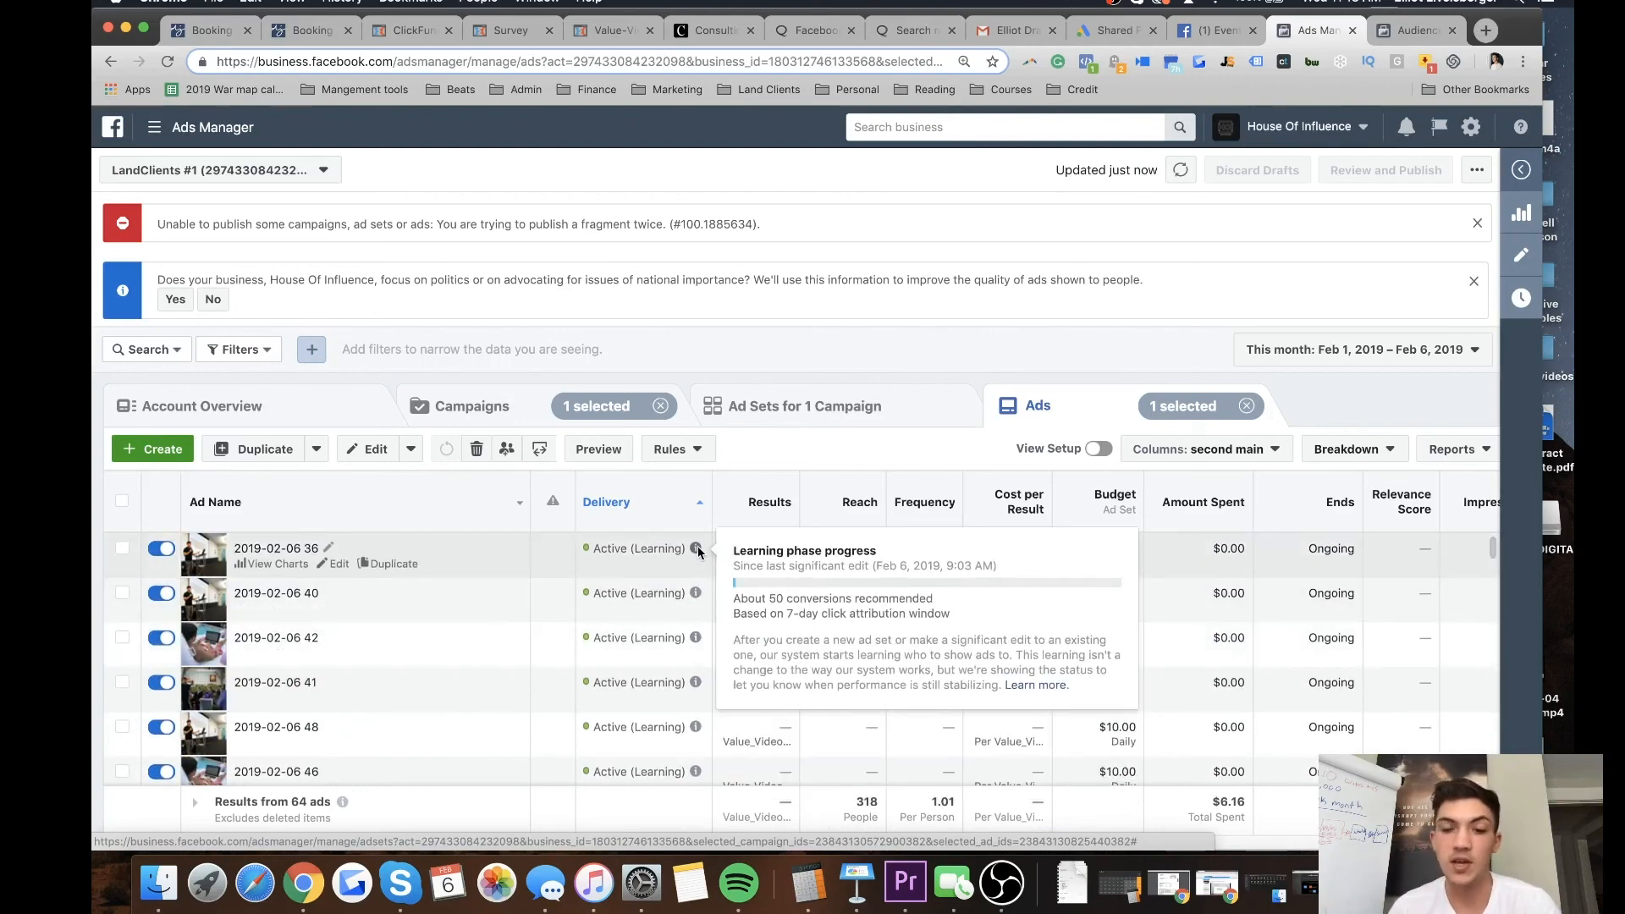